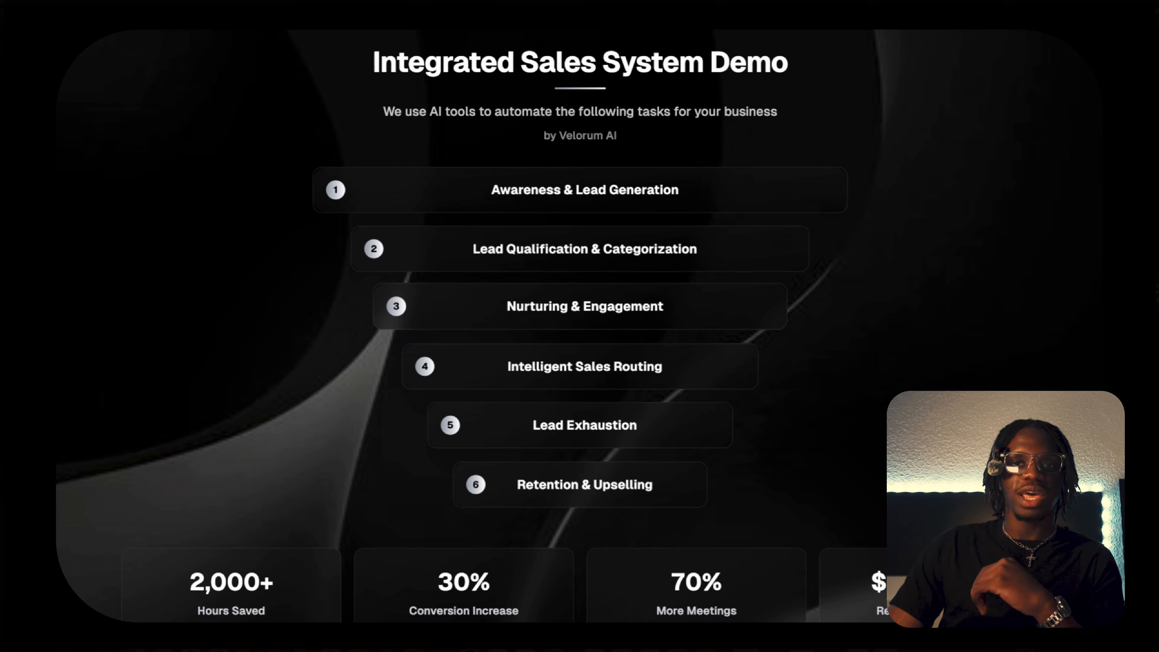
Switch to the New AI Service document in Google Docs and review the two offers and the tools list.
left_click(319, 16)
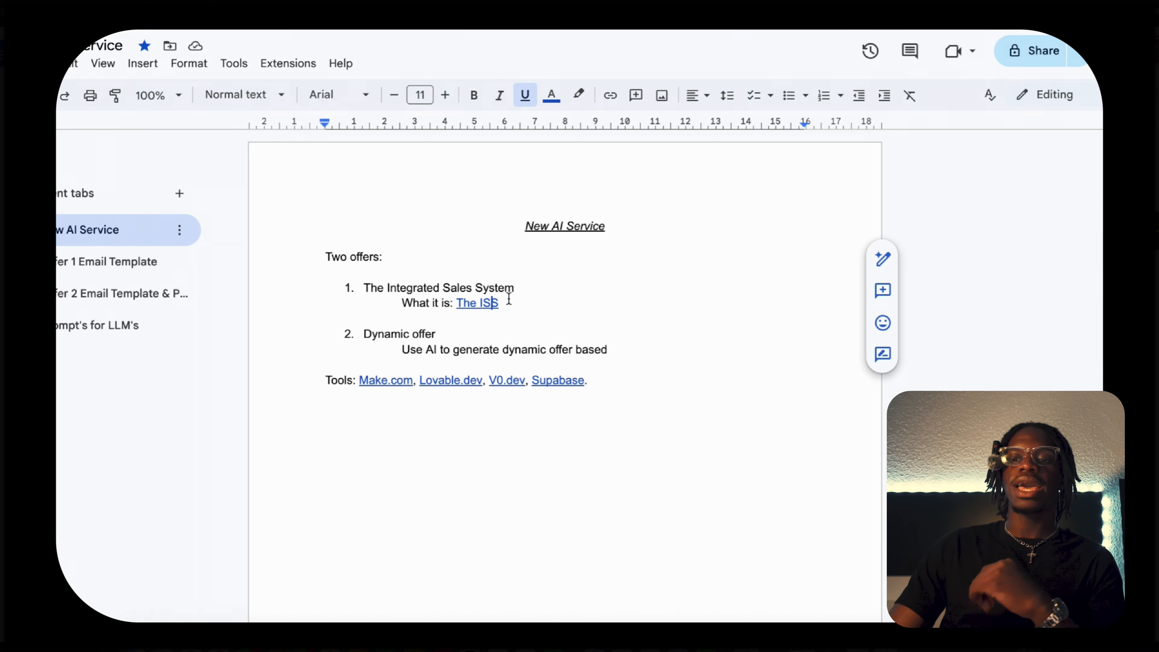
left_click(574, 322)
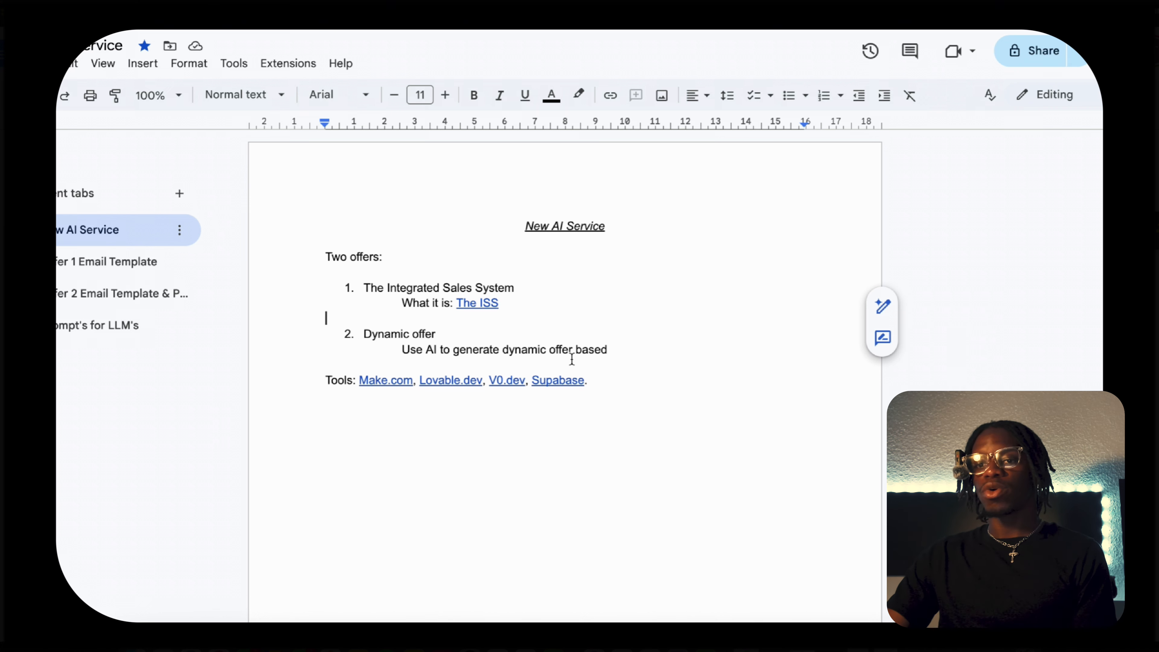
left_click(441, 424)
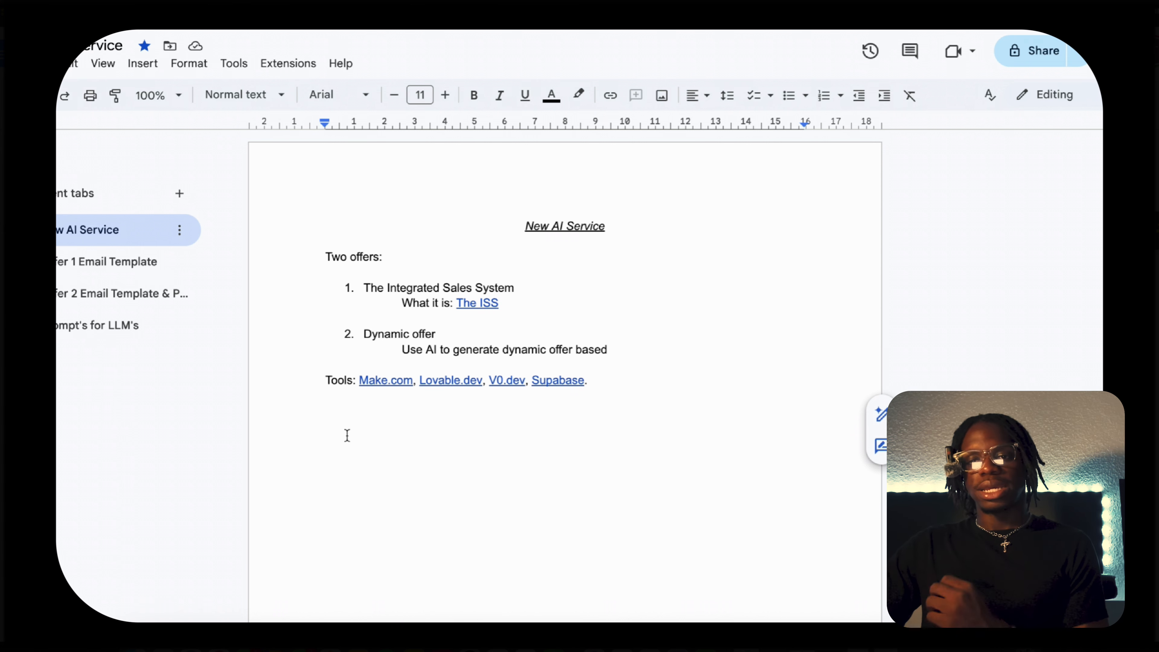
Read through the Offer 1 cold email template, and view the Offer 2 email template.
left_click(113, 267)
scroll(600, 370, "down", 1)
scroll(600, 370, "up", 1)
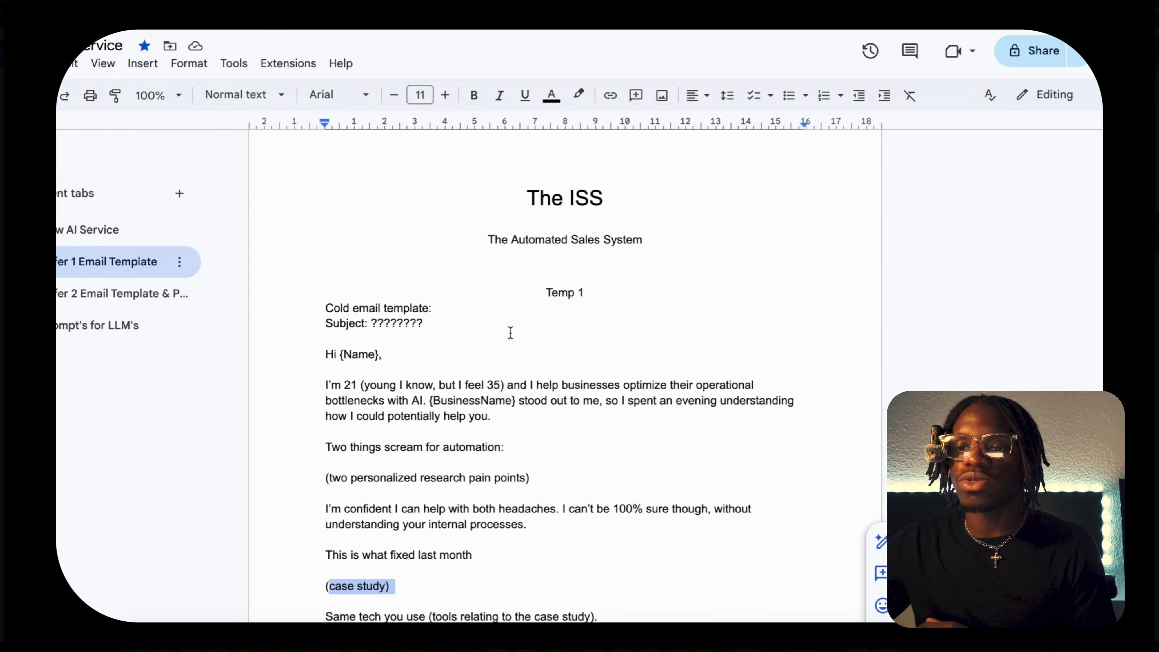
scroll(510, 333, "down", 4)
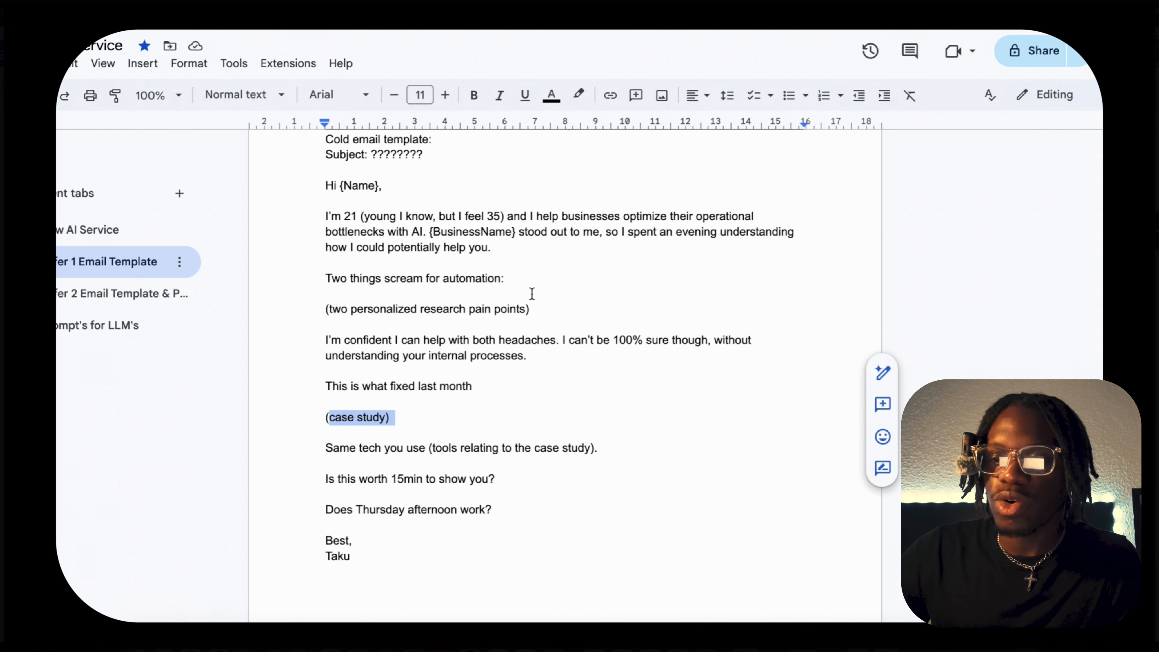
scroll(434, 447, "down", 2)
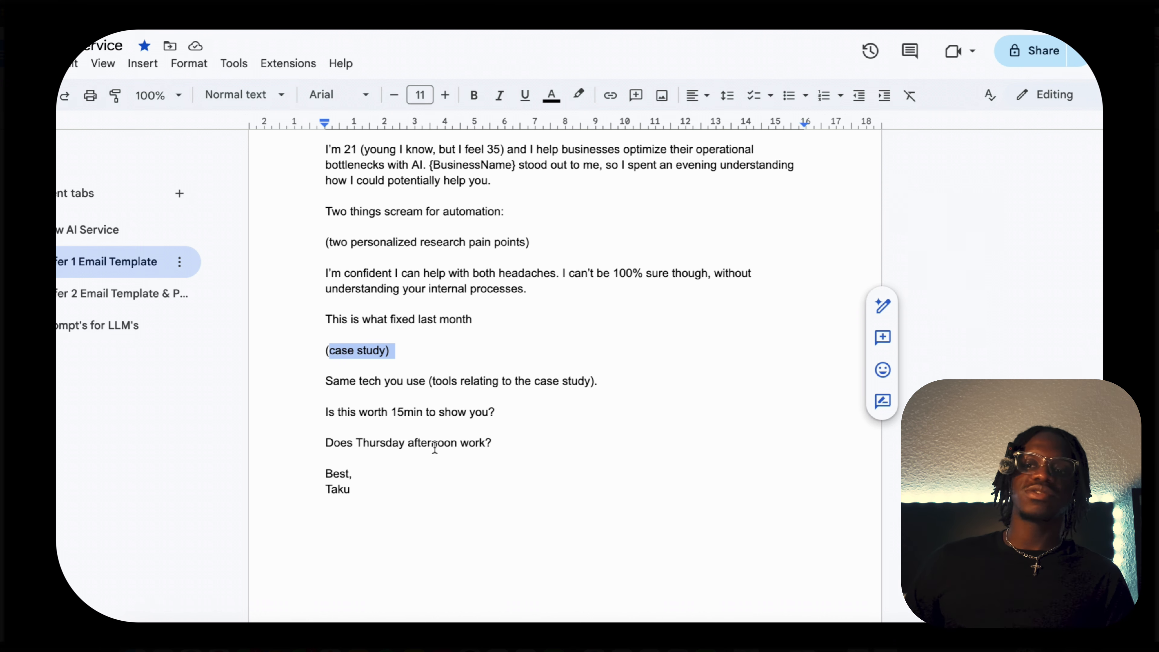
scroll(434, 447, "down", 1)
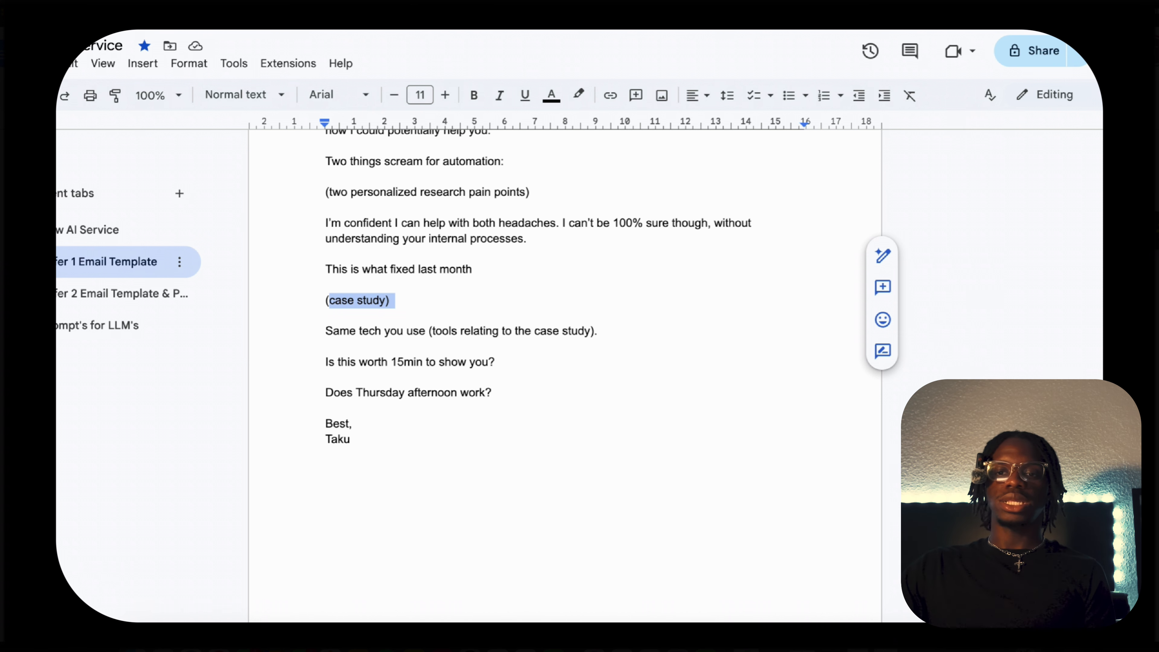
left_click(132, 293)
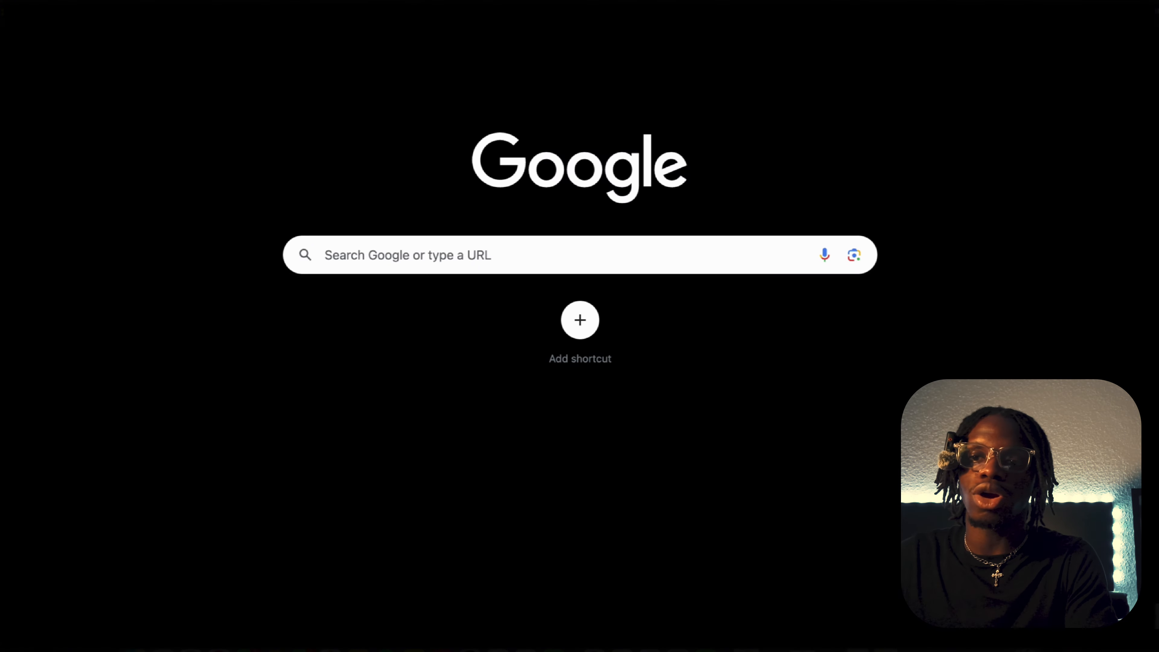
Switch to Apollo and open the People search, passing through the Companies search.
type("ap")
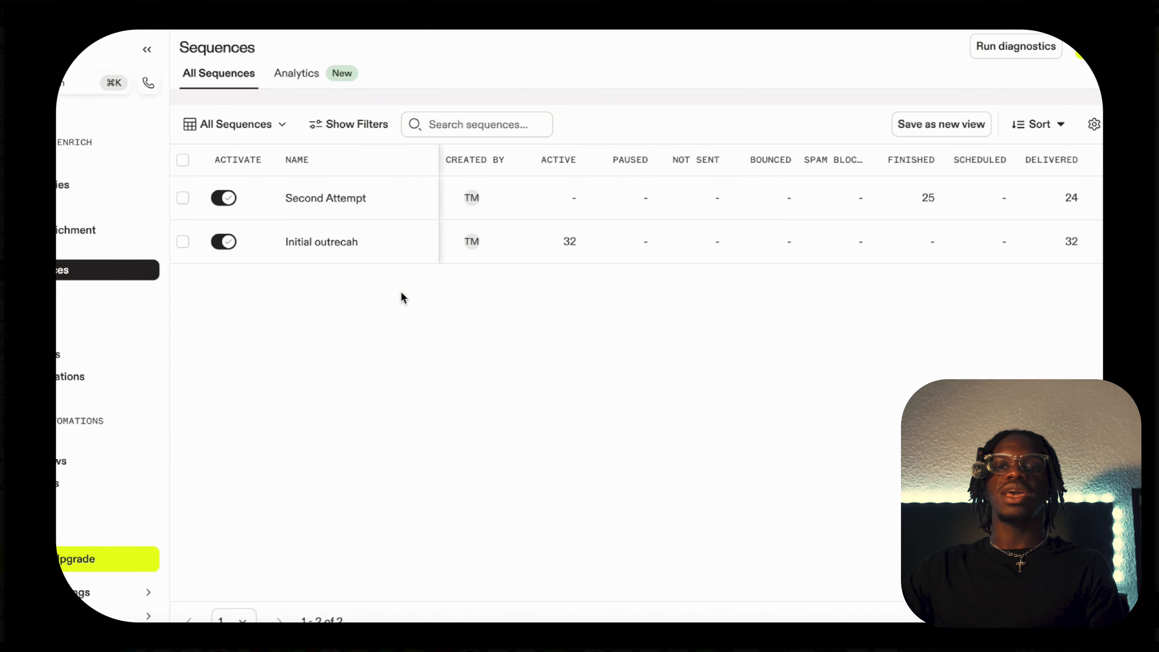
left_click(60, 187)
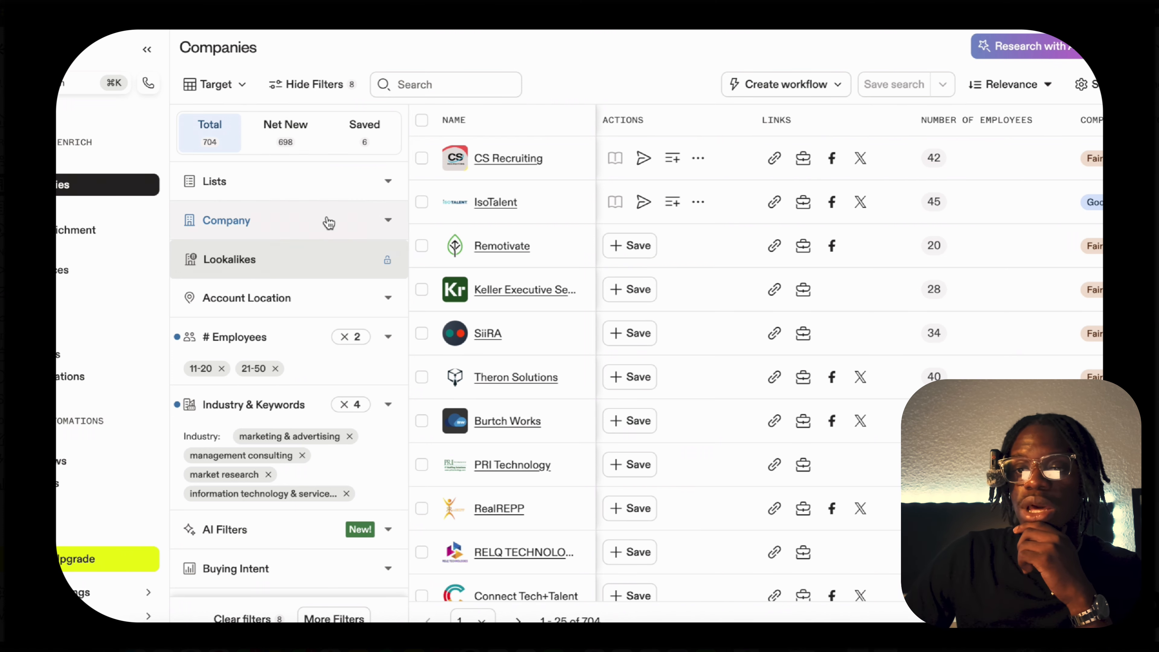
left_click(73, 159)
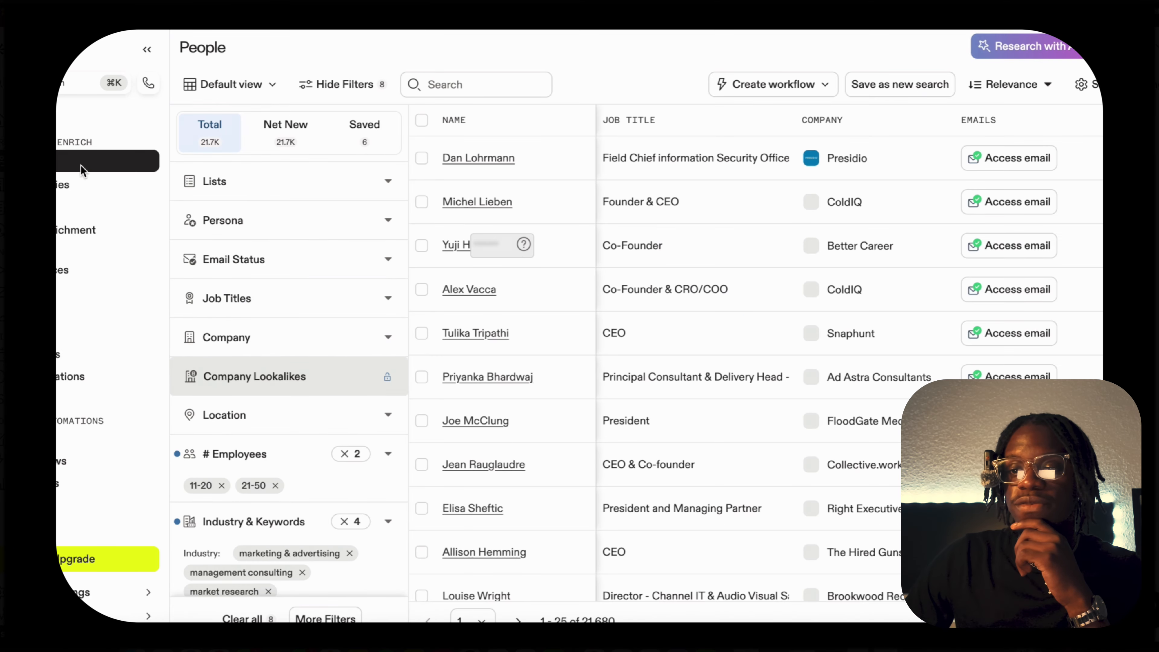
Examine the filters available for the people search, including location, employee count, industry and keywords, technologies, revenue and signals.
scroll(327, 355, "down", 10)
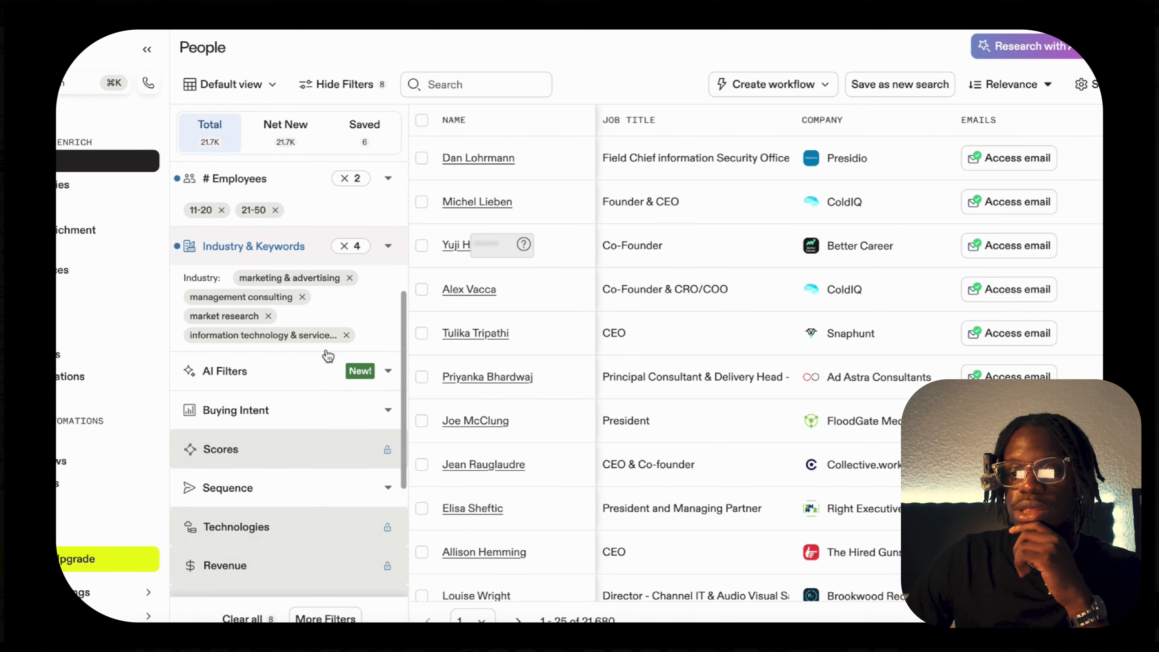
scroll(327, 356, "up", 5)
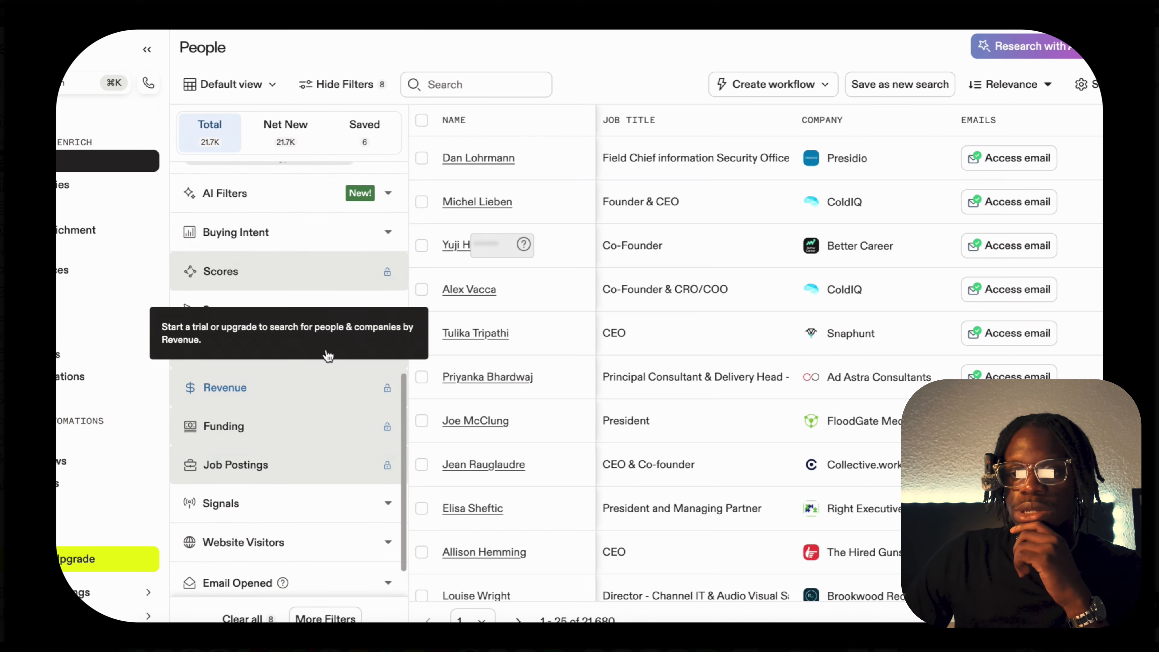
scroll(327, 355, "up", 6)
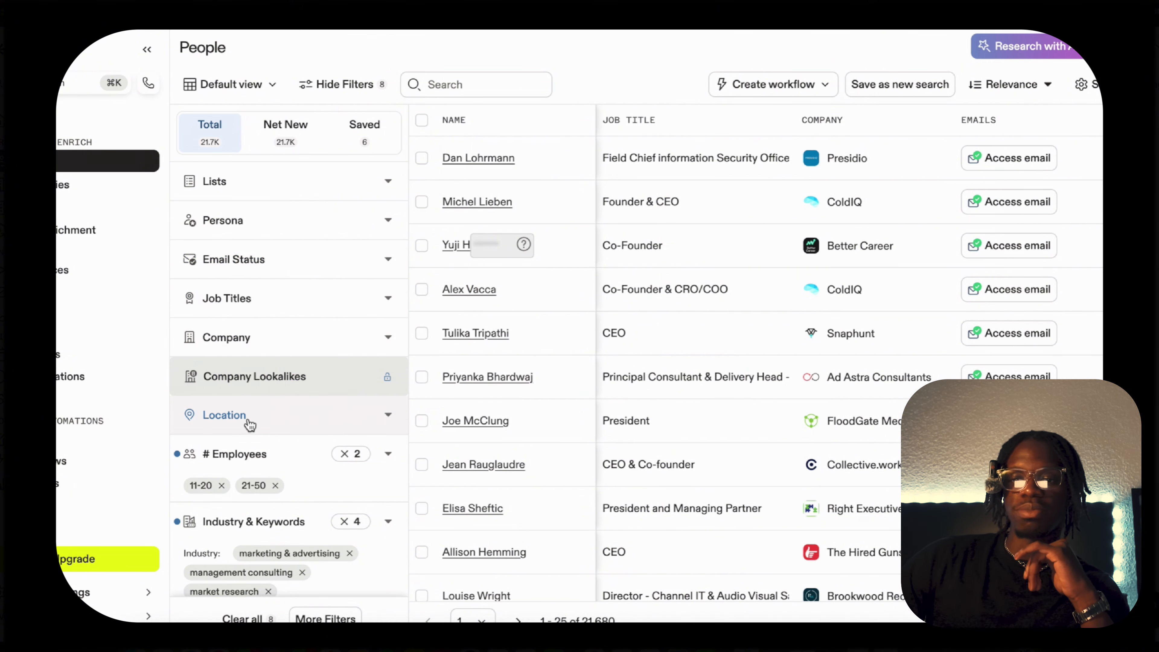
scroll(249, 422, "down", 1)
scroll(249, 425, "down", 6)
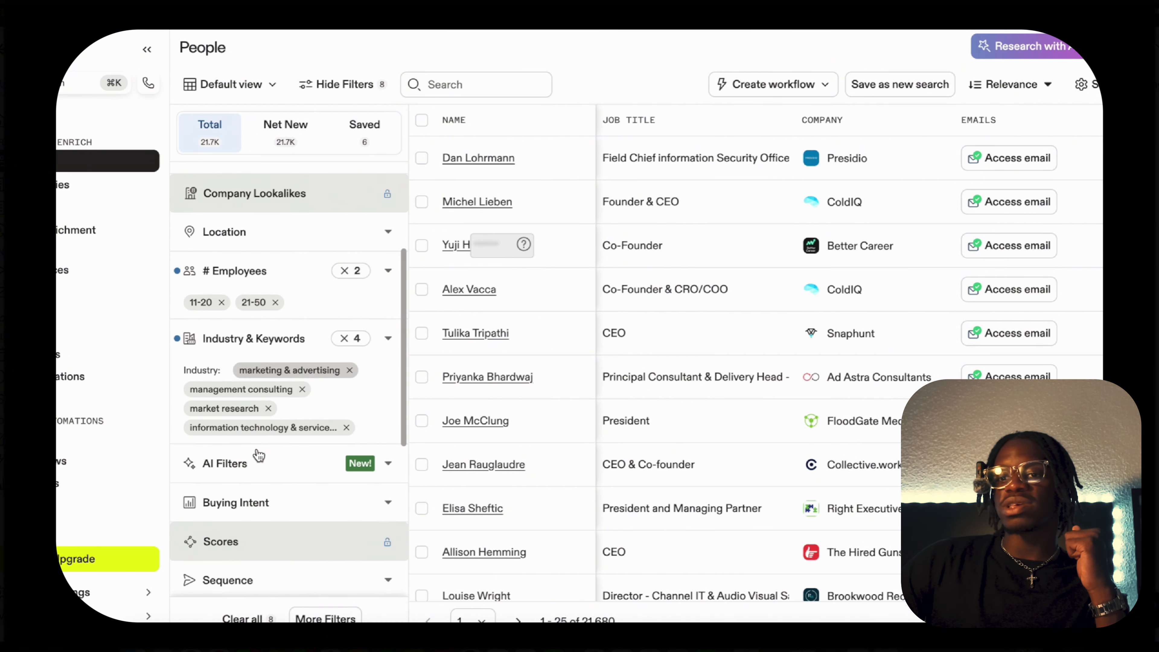
scroll(258, 454, "down", 1)
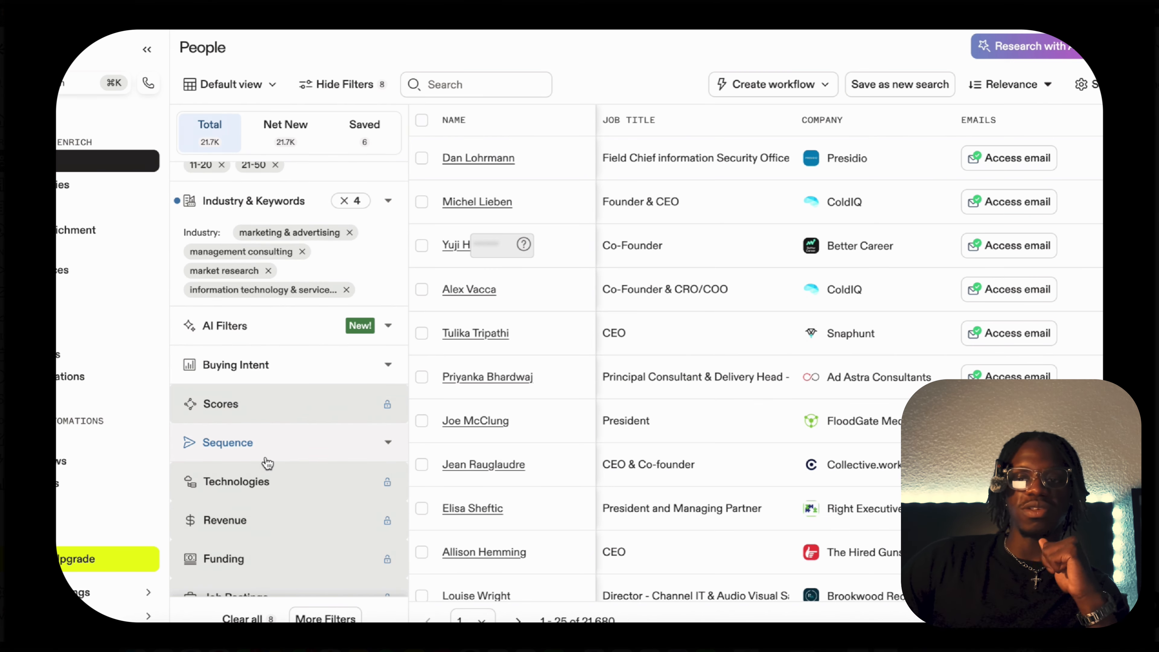
scroll(267, 463, "down", 4)
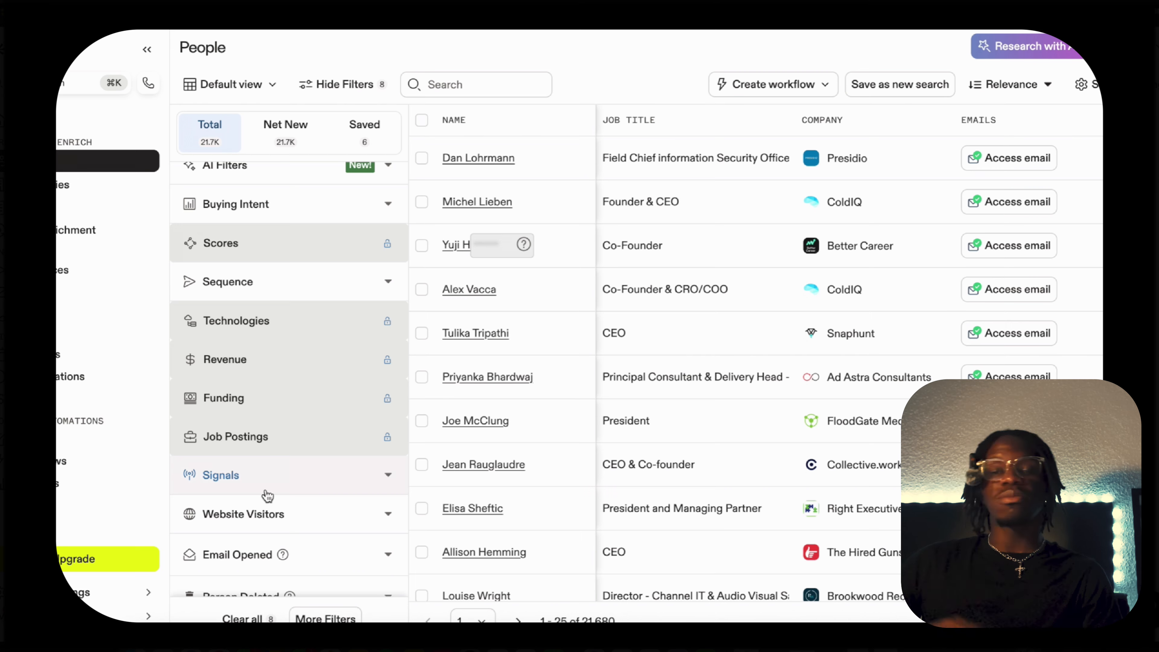
scroll(268, 495, "up", 10)
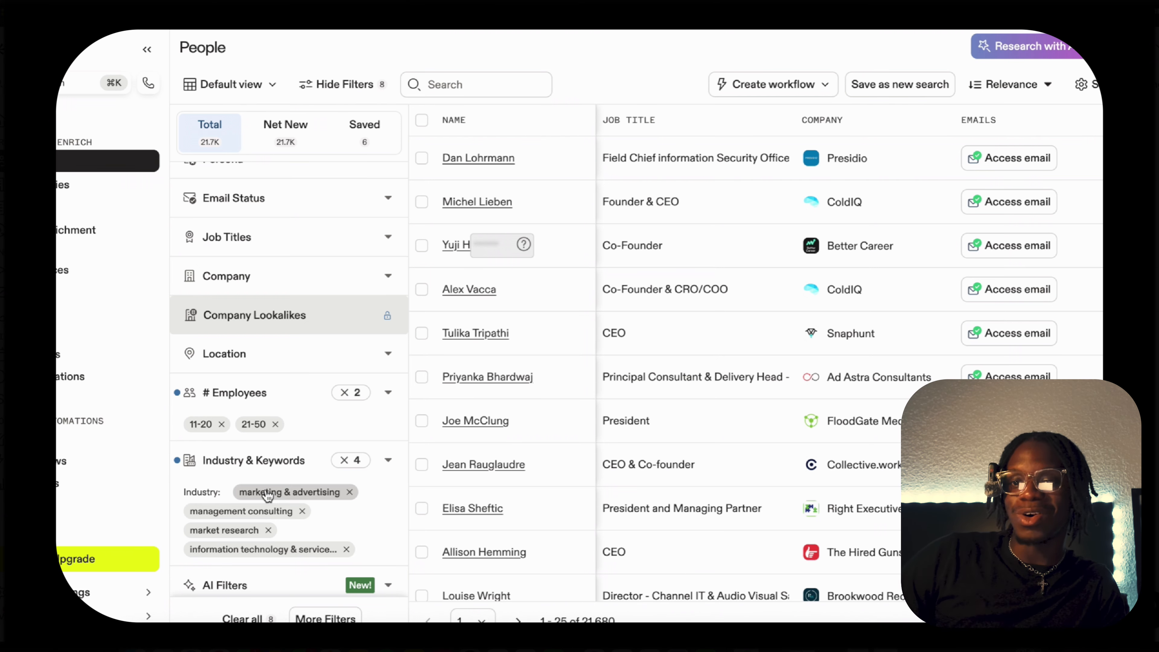
scroll(275, 406, "up", 2)
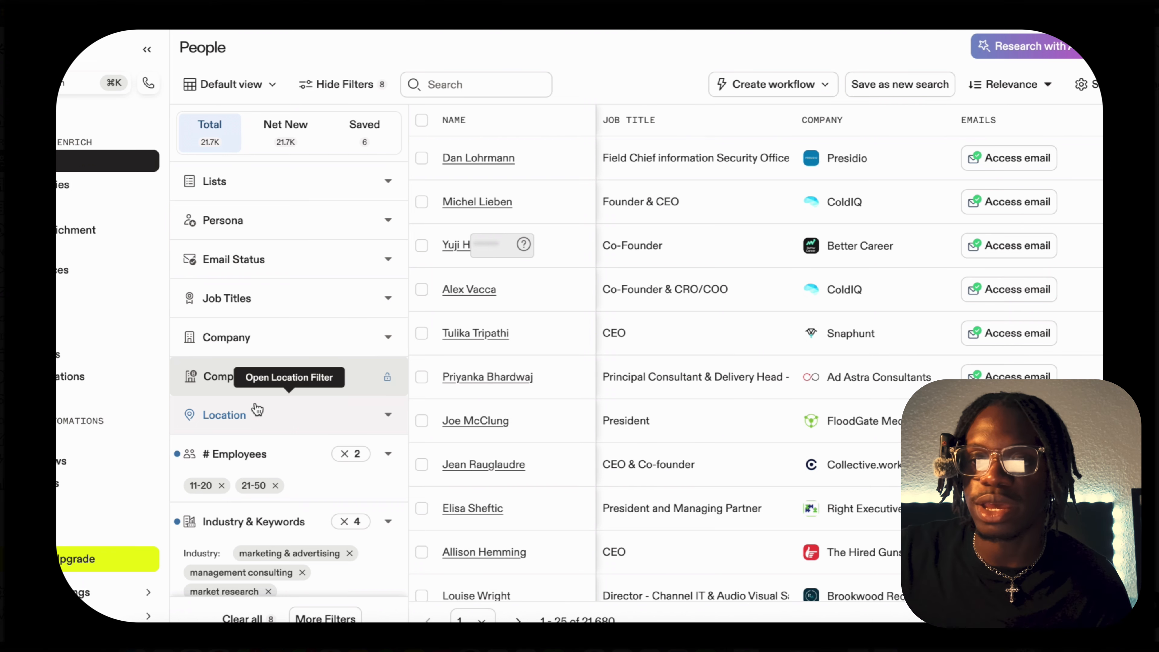
scroll(290, 445, "down", 2)
scroll(290, 447, "up", 2)
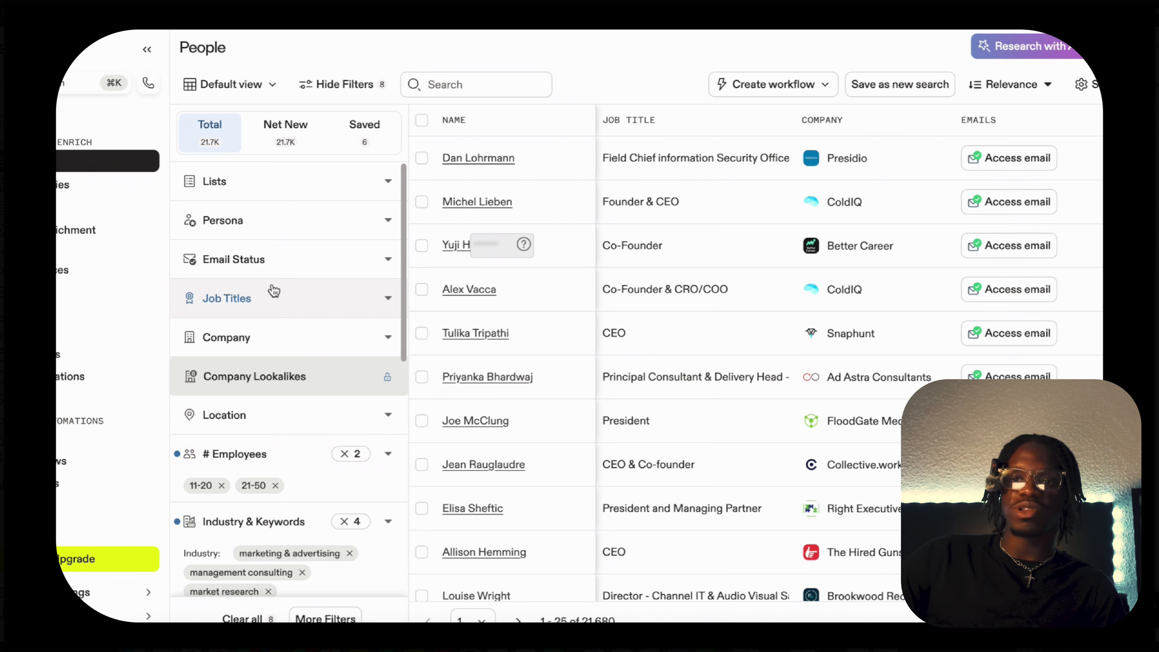
Filter the people search by email status to include only Verified emails.
left_click(252, 235)
left_click(301, 238)
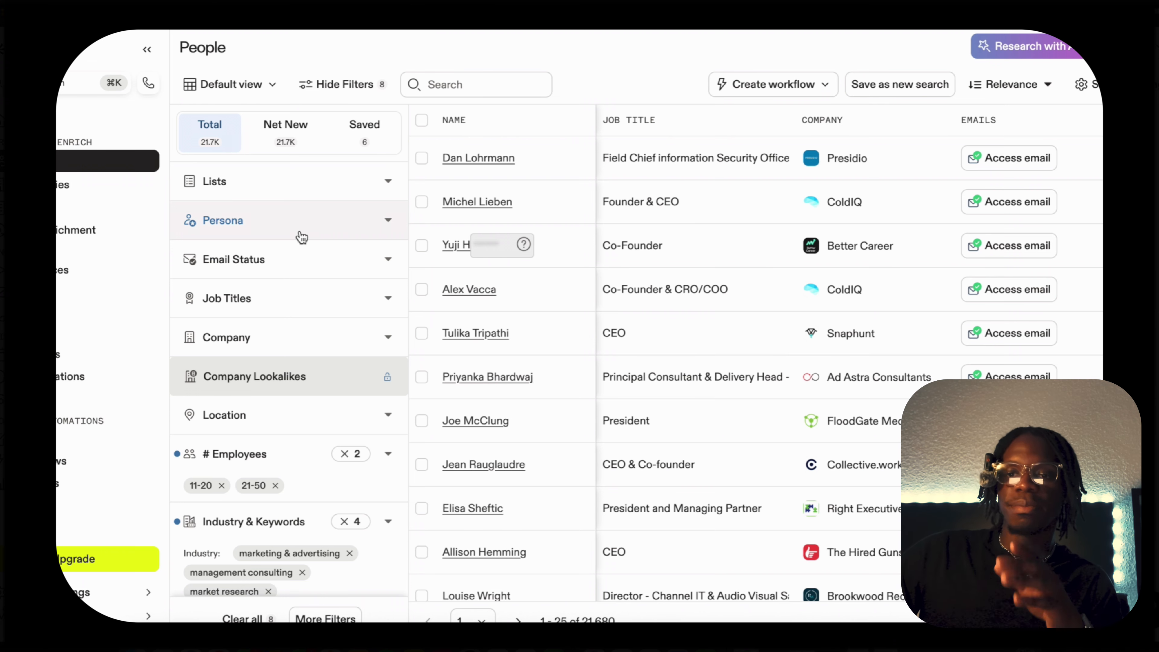
left_click(284, 258)
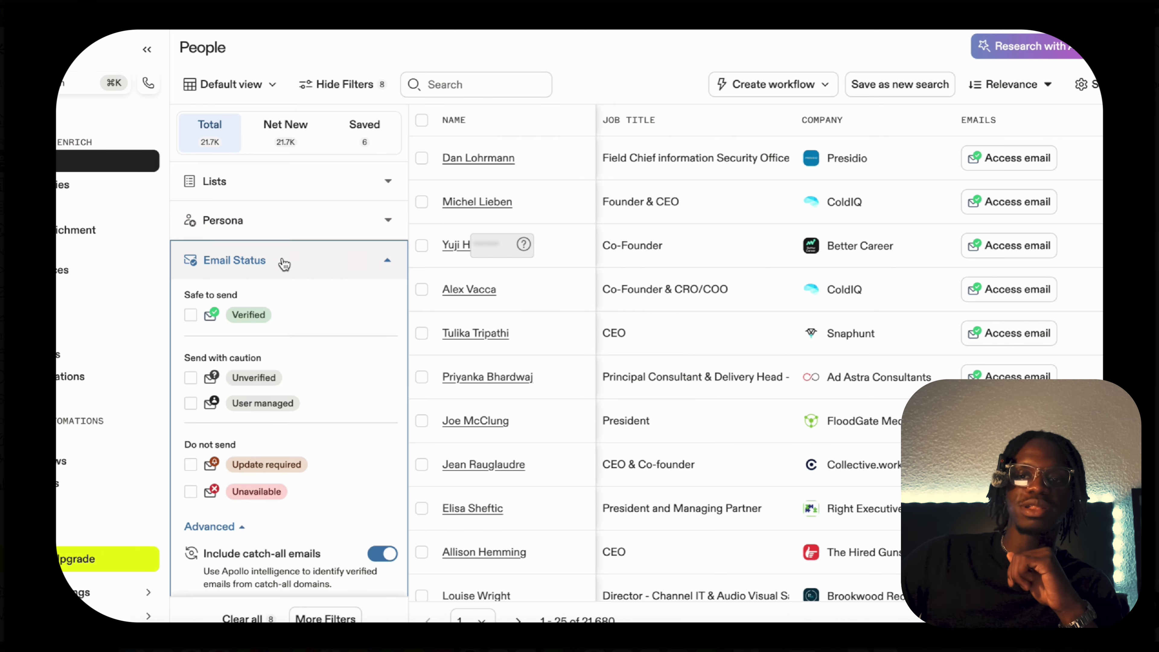
scroll(289, 283, "down", 1)
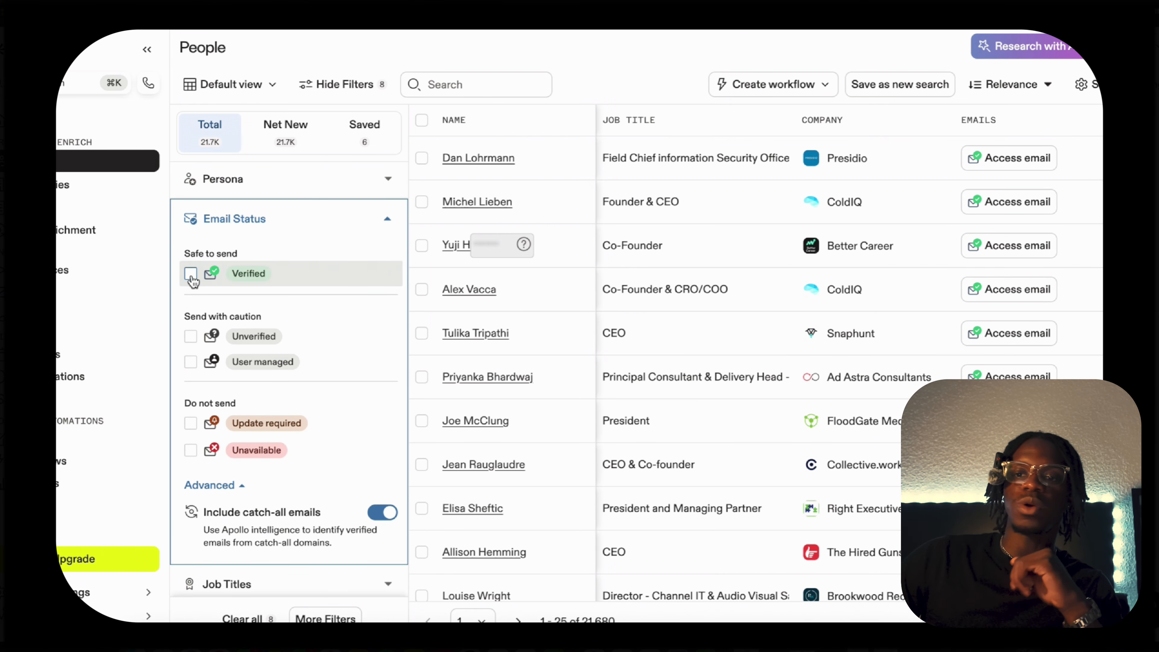
left_click(191, 274)
left_click(269, 235)
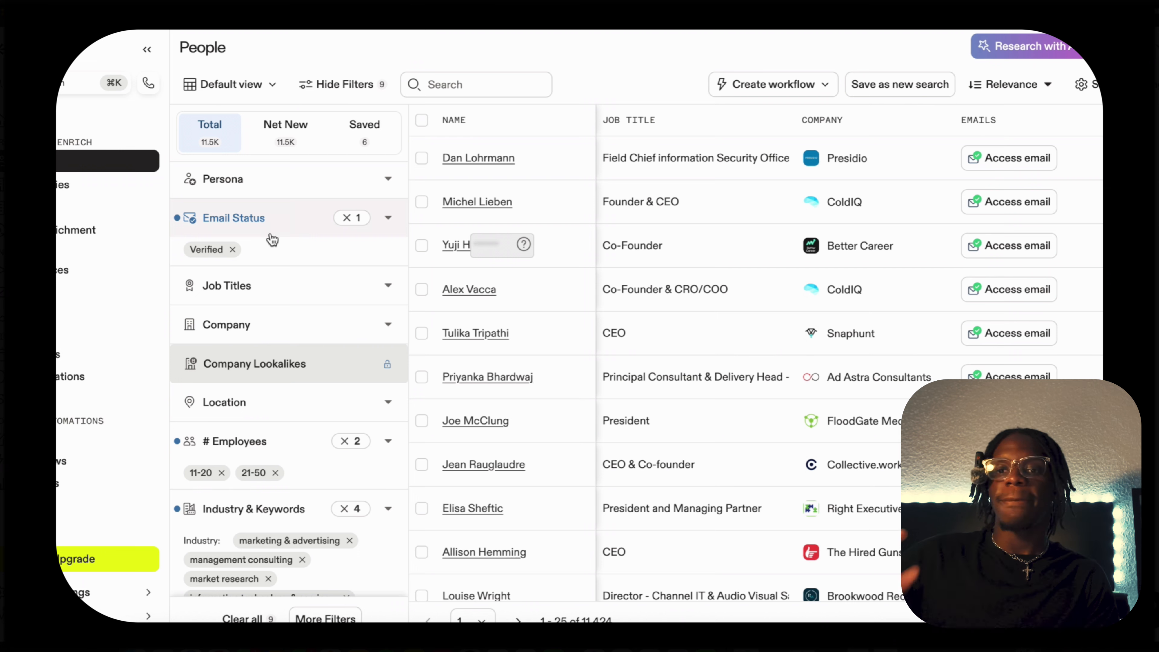
Filter the people search by job title to include ceo, founders and coo.
left_click(281, 296)
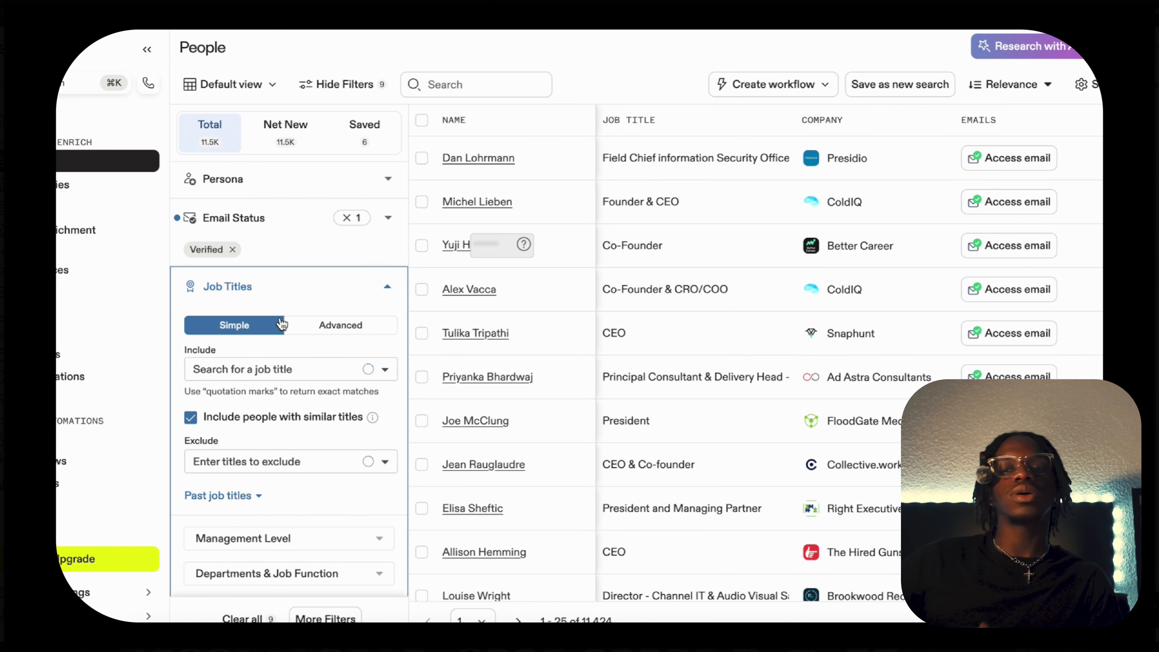
left_click(287, 377)
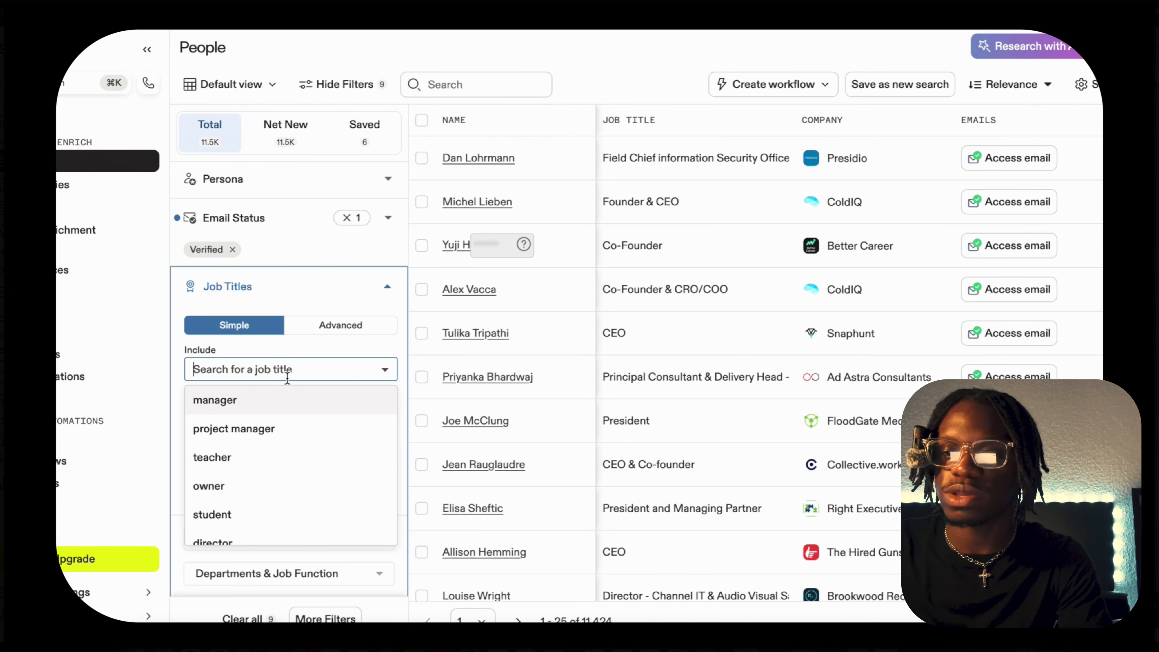
type("ceo")
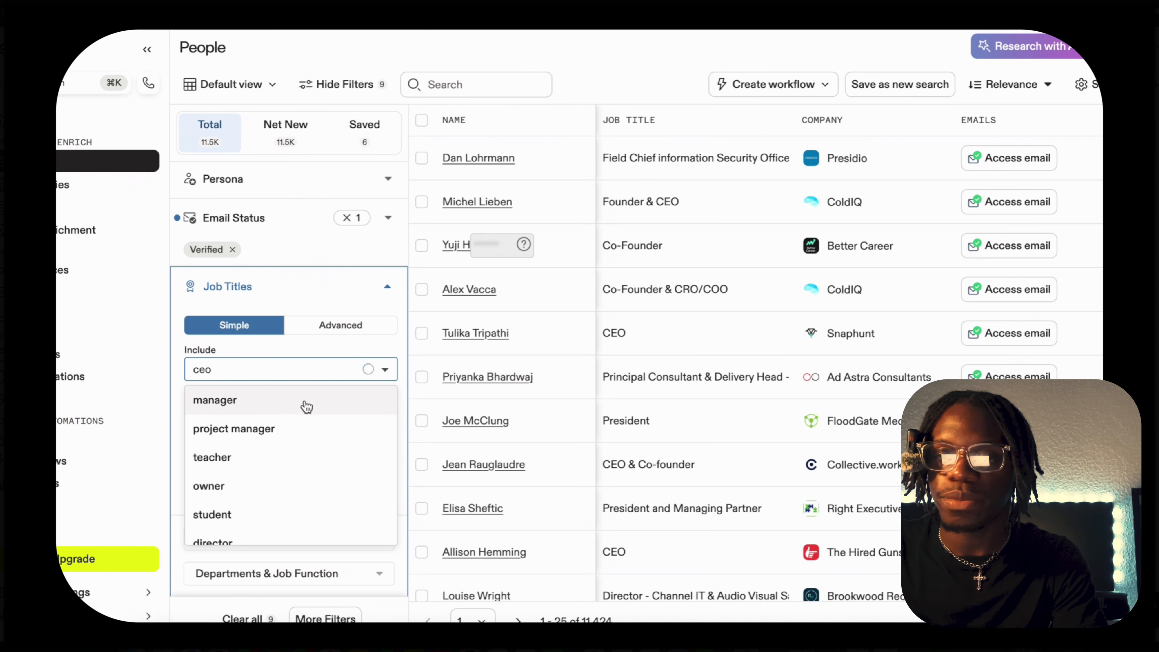
left_click(286, 410)
type("founders")
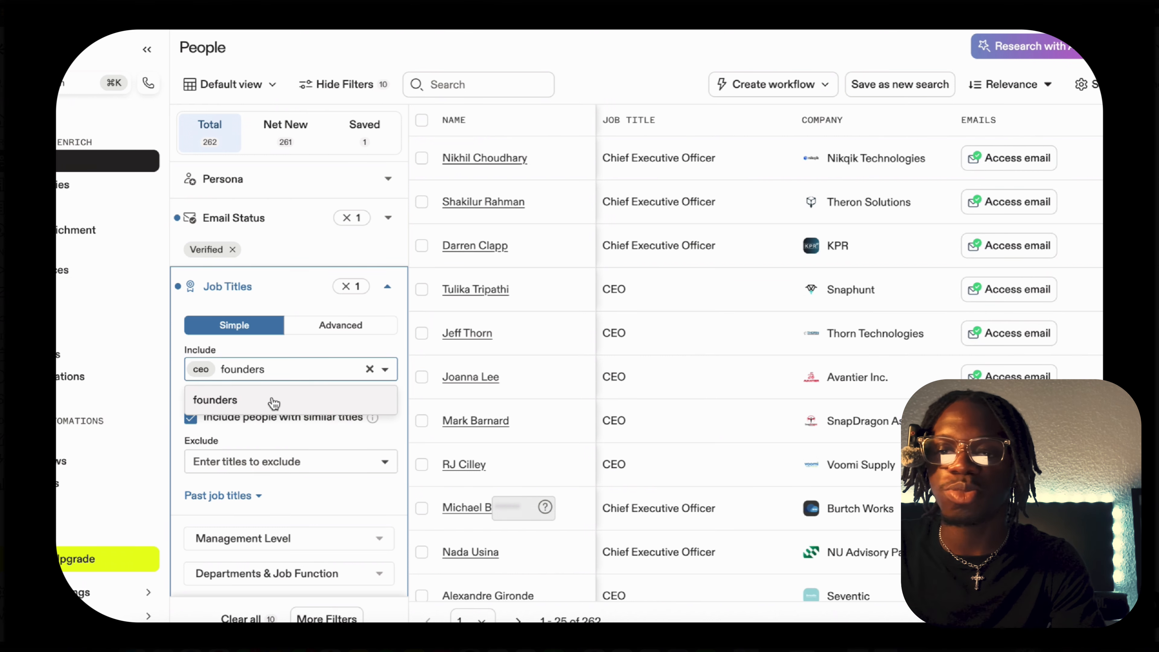
left_click(274, 402)
type("coo")
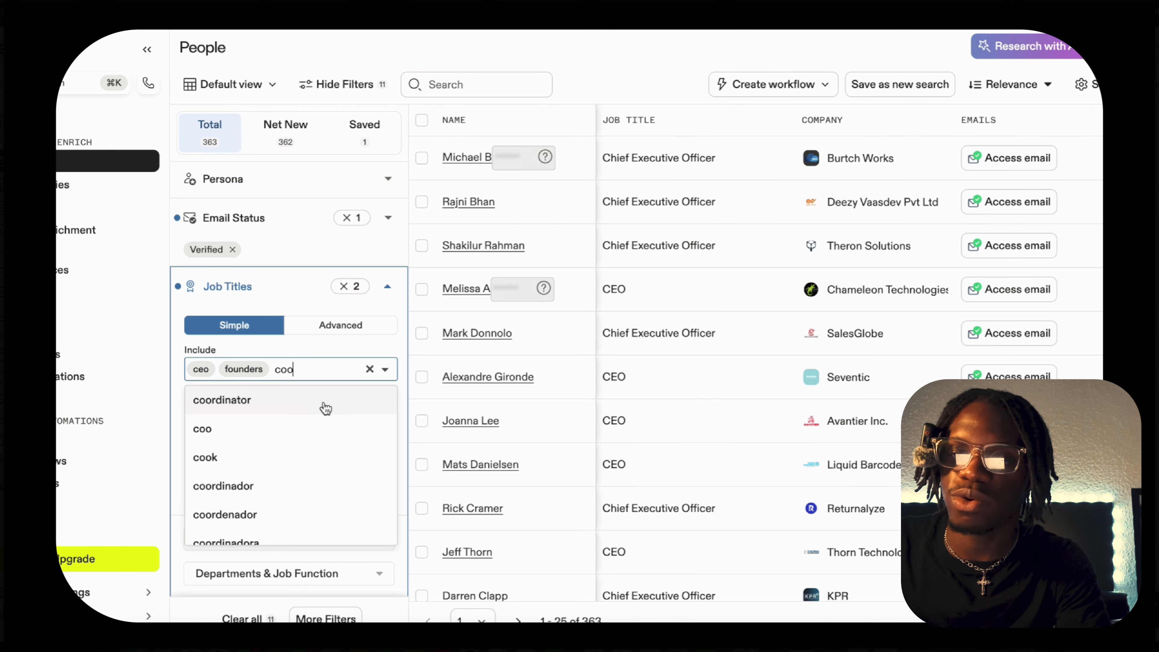
left_click(281, 427)
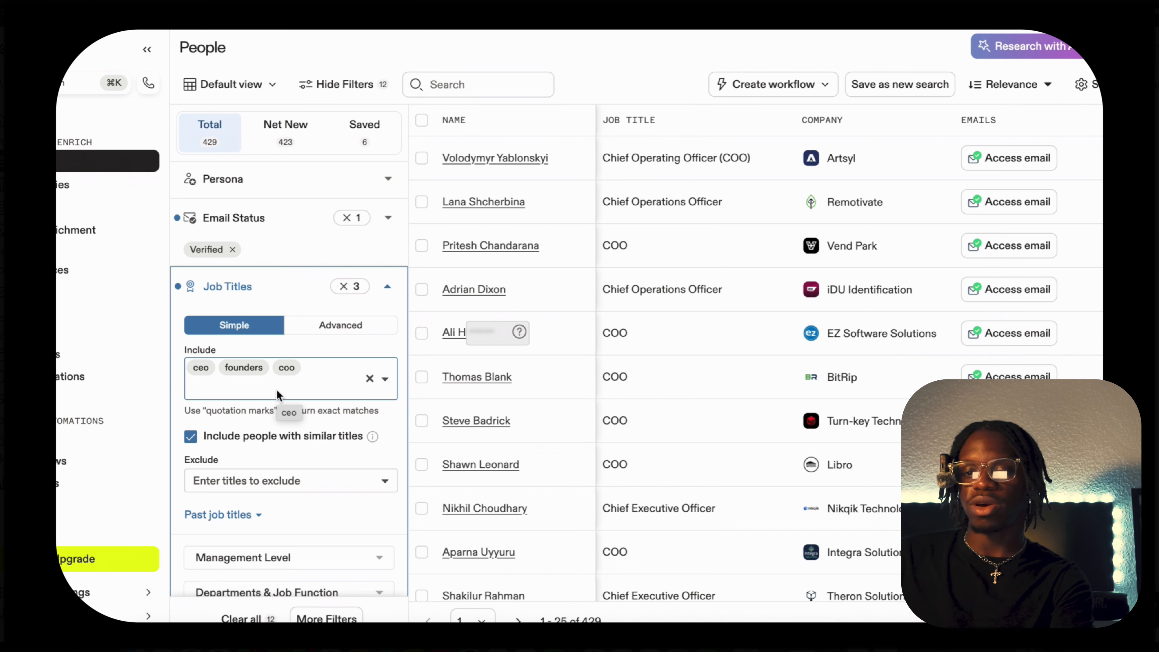
Add marketing manager to the included job titles and review the job title filter's remaining options.
type("ma")
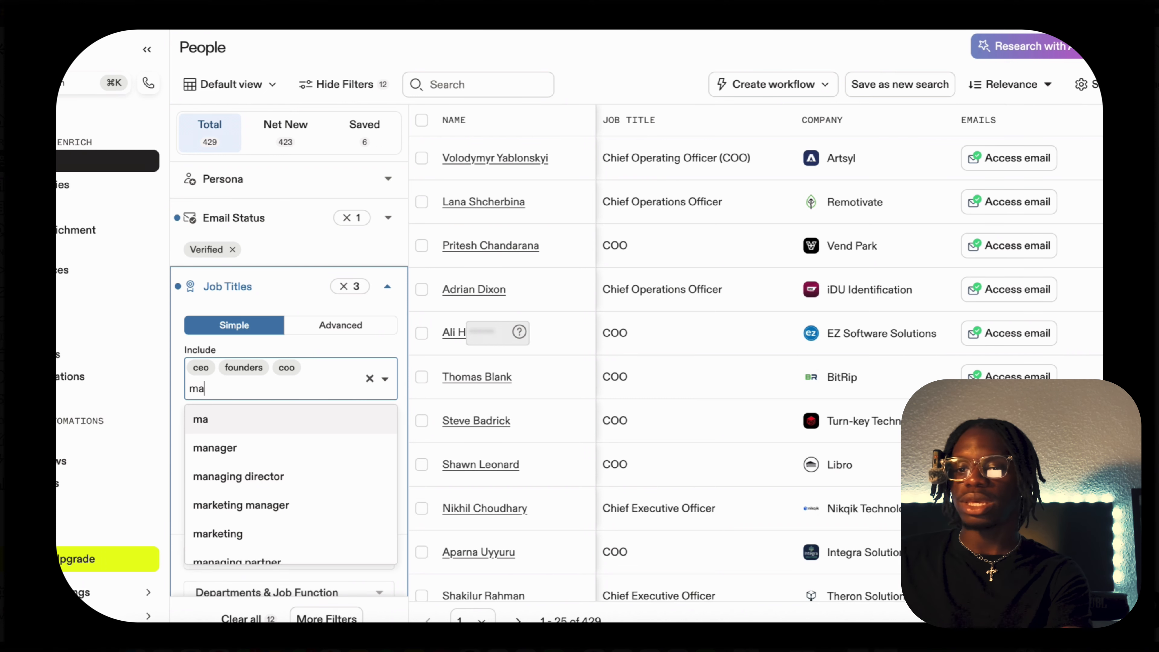
type("rketing")
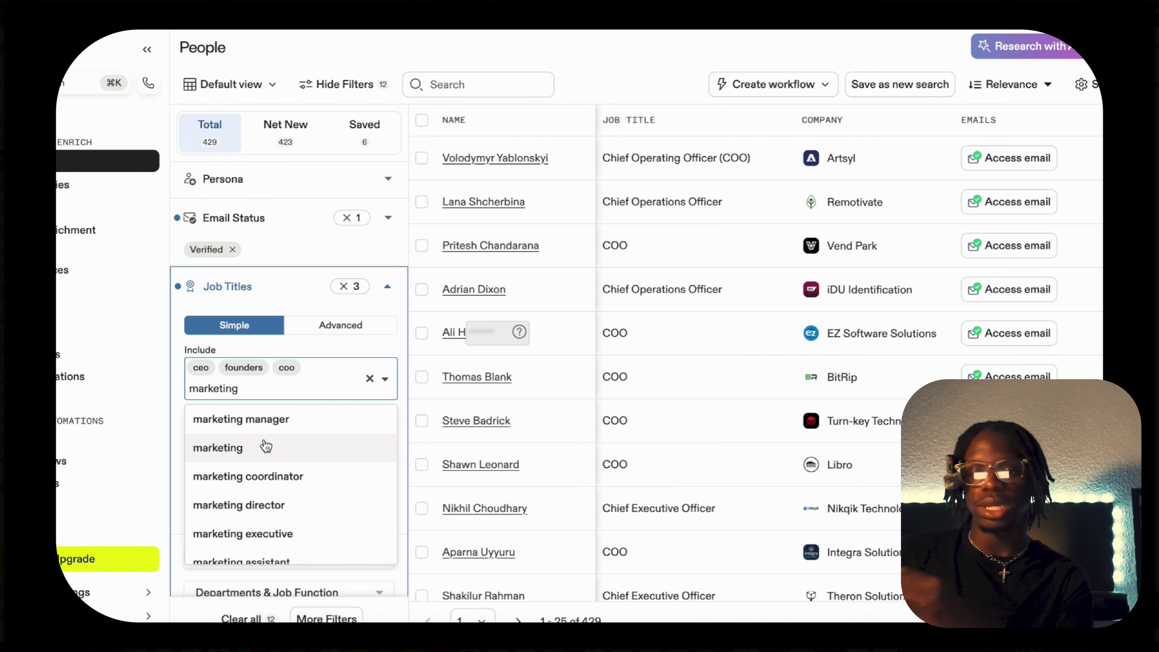
left_click(257, 424)
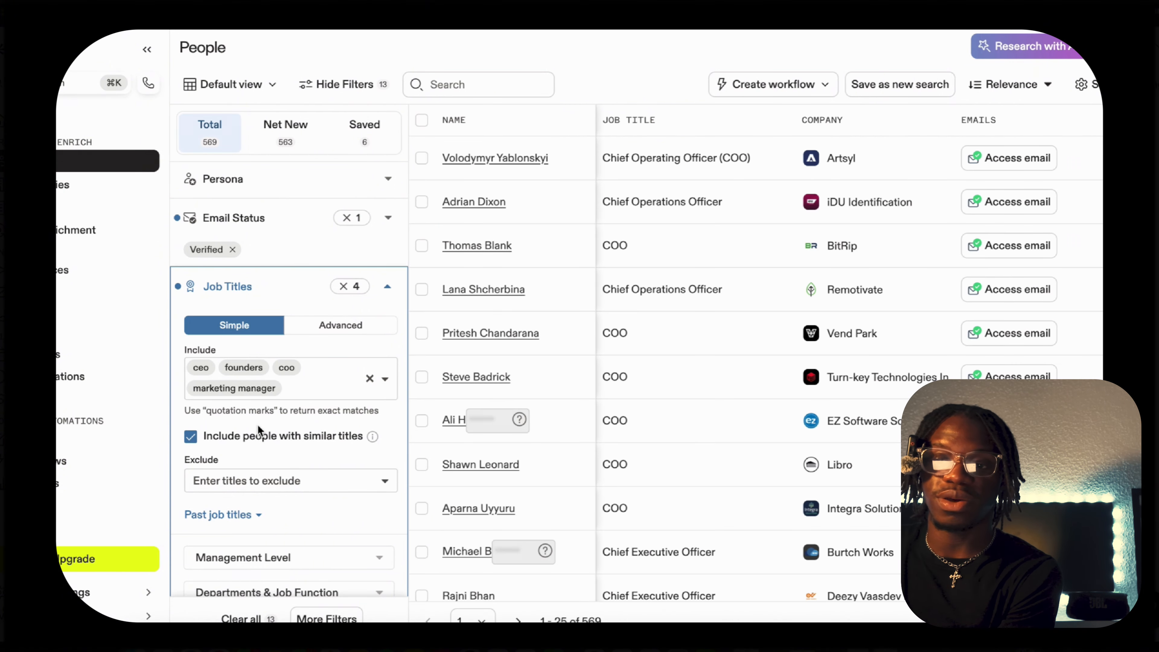
scroll(318, 445, "down", 3)
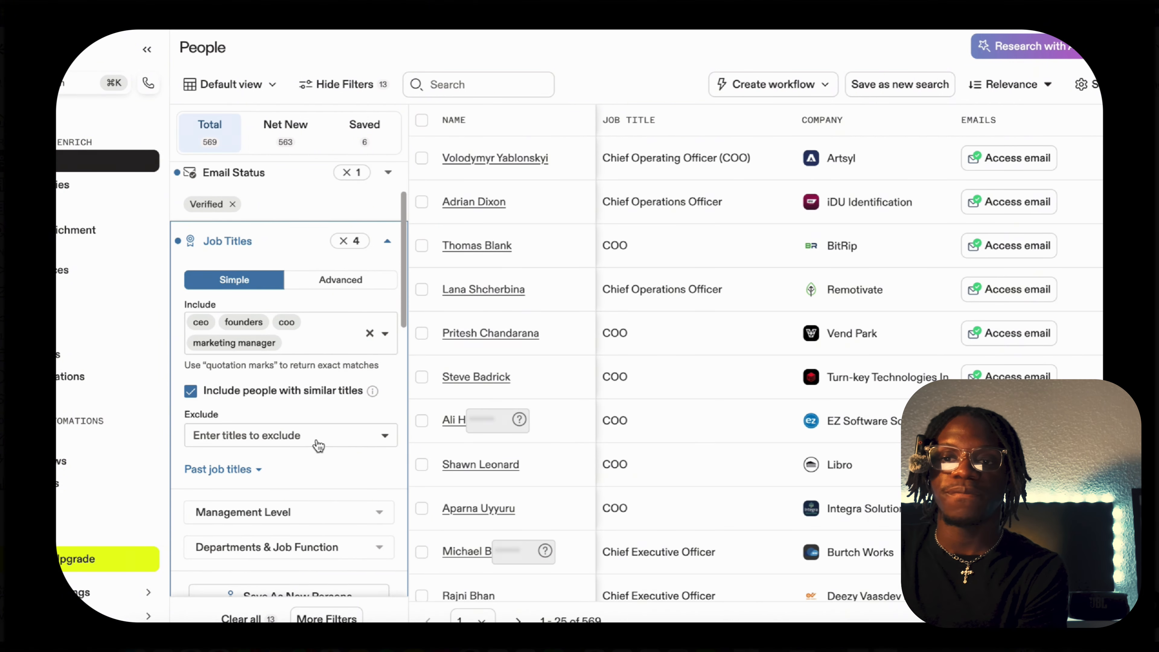
scroll(318, 445, "up", 4)
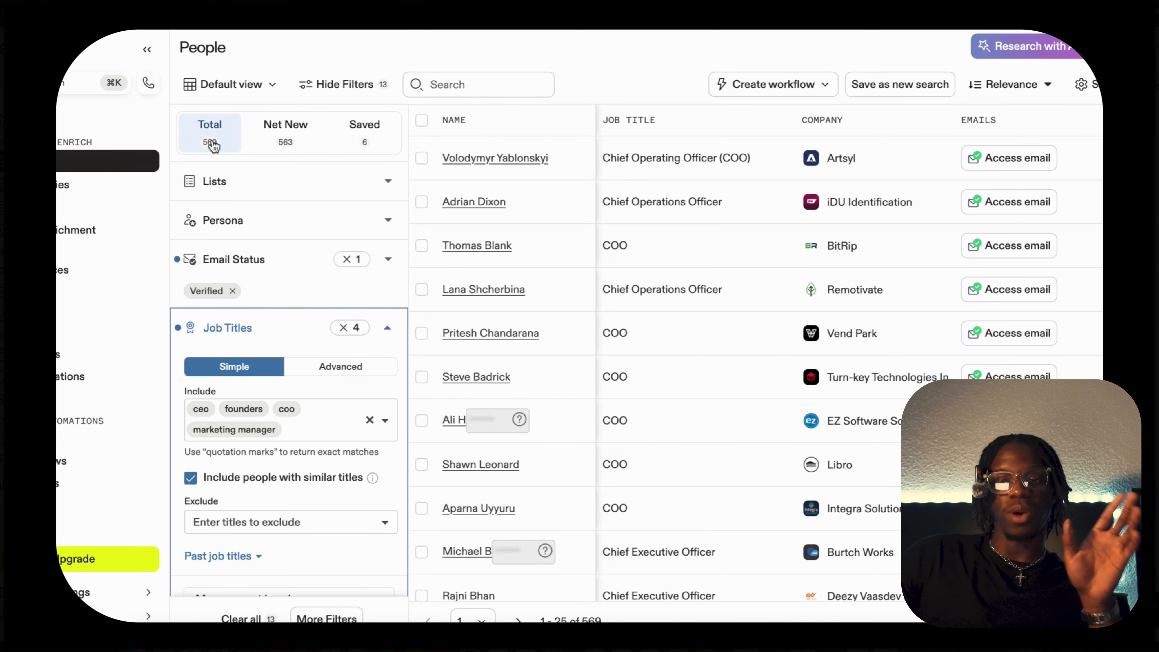
Close the job title filter and review the options of the company filter.
left_click(391, 333)
scroll(347, 402, "down", 2)
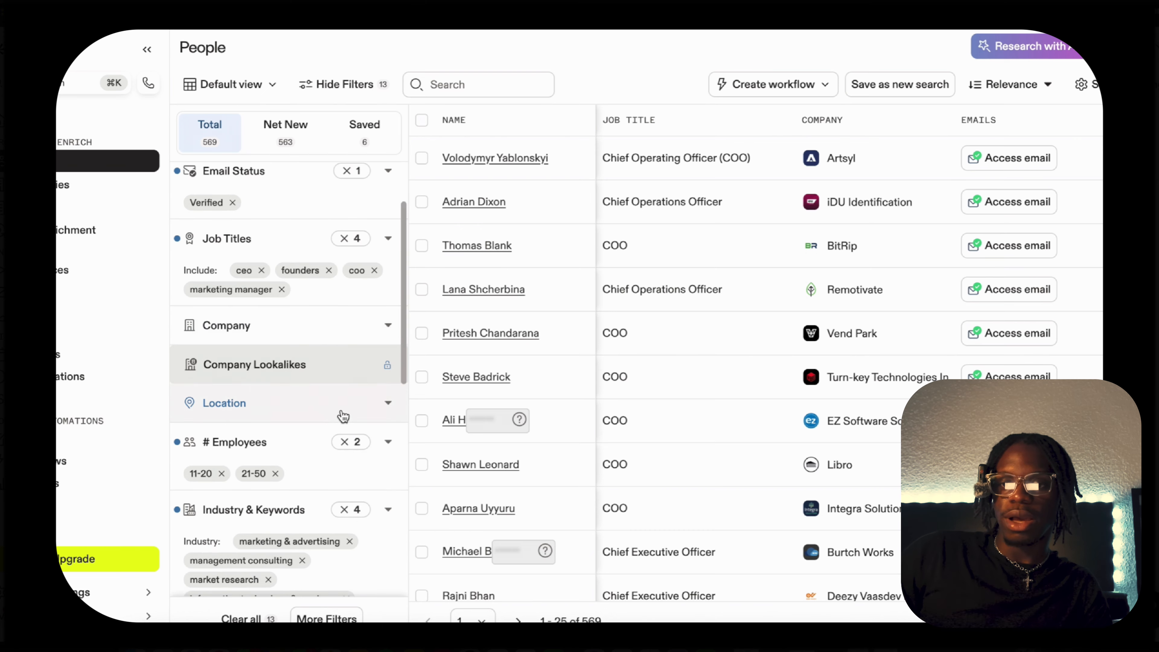
left_click(315, 335)
scroll(318, 372, "down", 1)
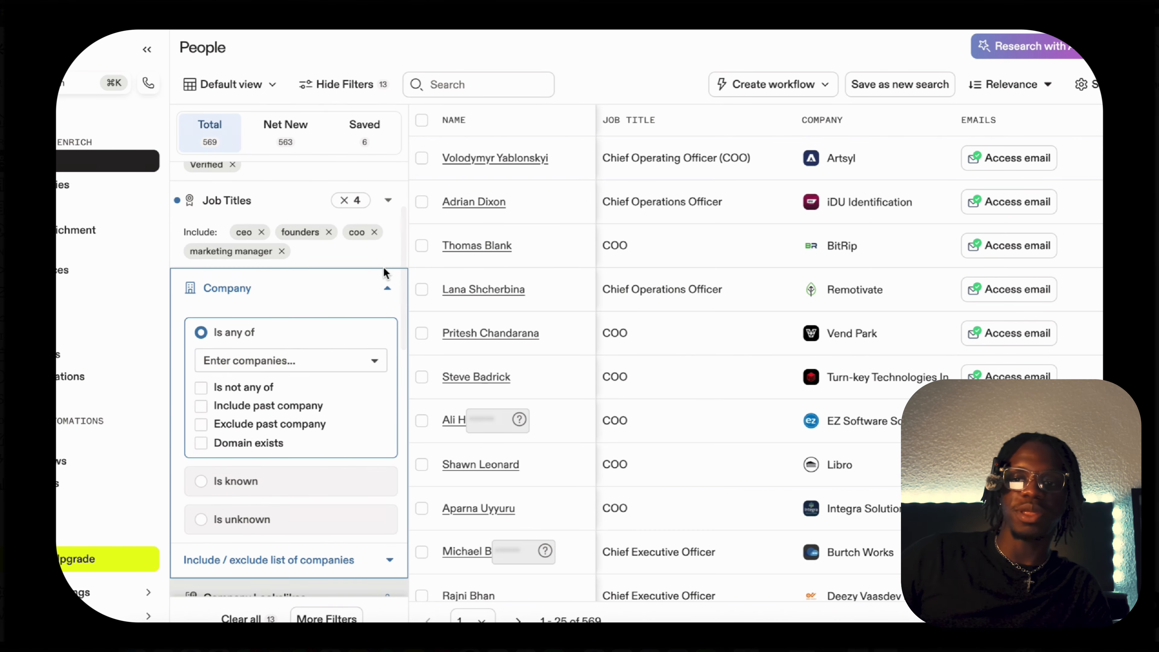
left_click(370, 295)
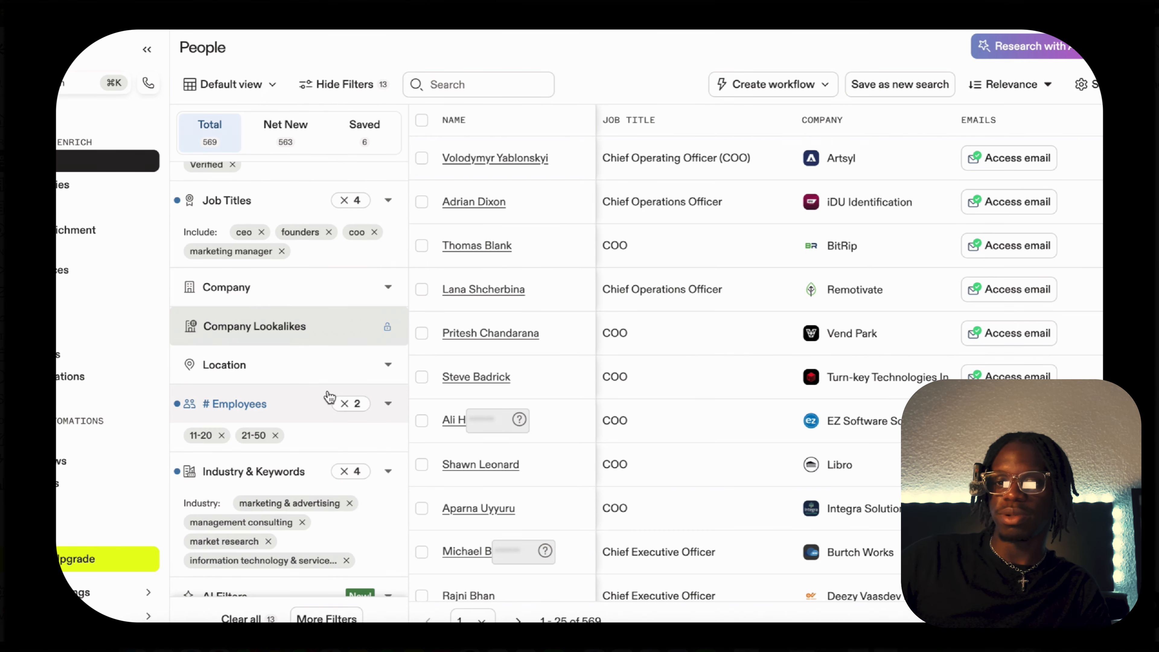
Filter the people search by contact location to include United States.
left_click(318, 367)
scroll(318, 370, "down", 1)
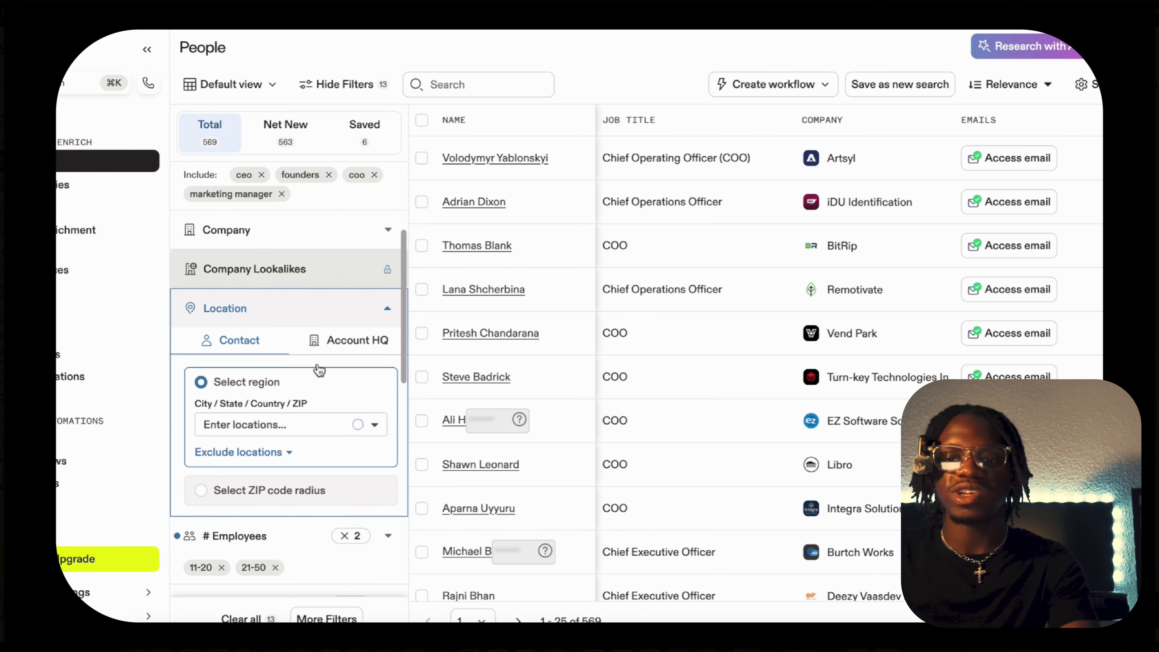
left_click(278, 424)
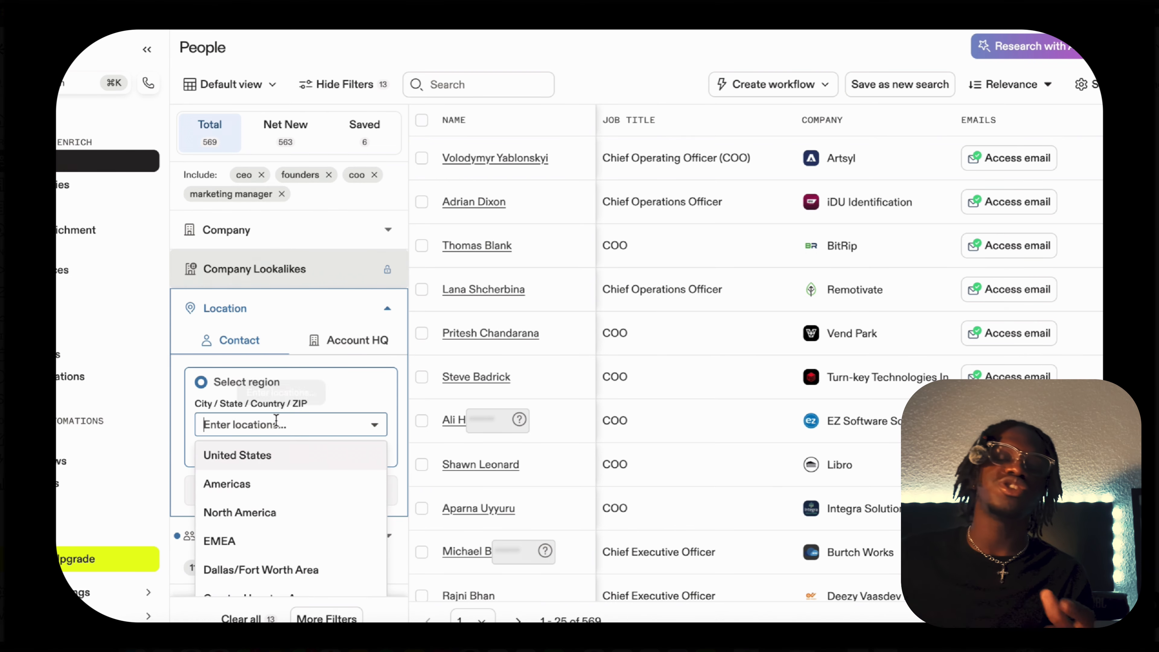
left_click(271, 456)
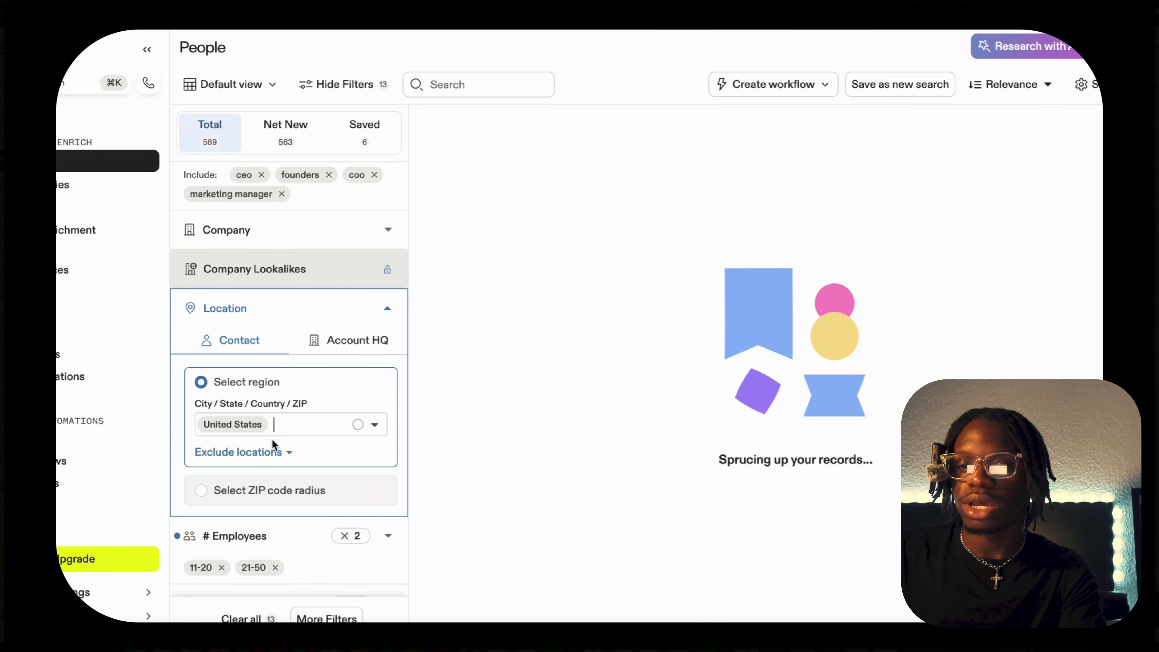
Add Canada to the included contact locations.
type("canda")
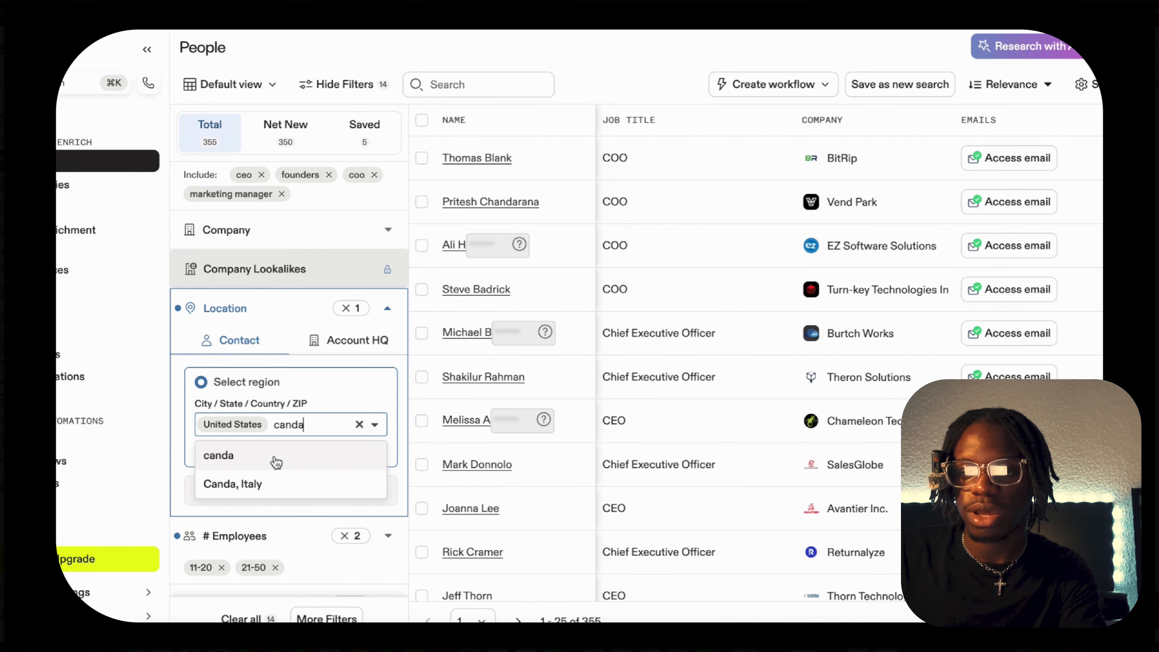
left_click(276, 457)
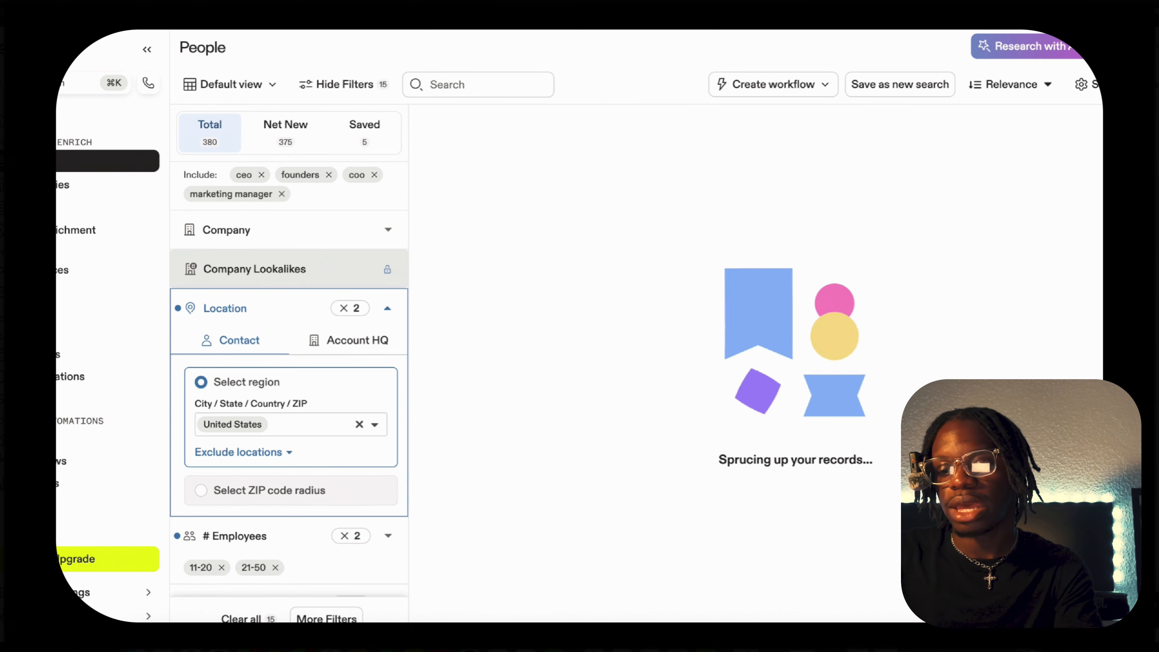
type("Canada")
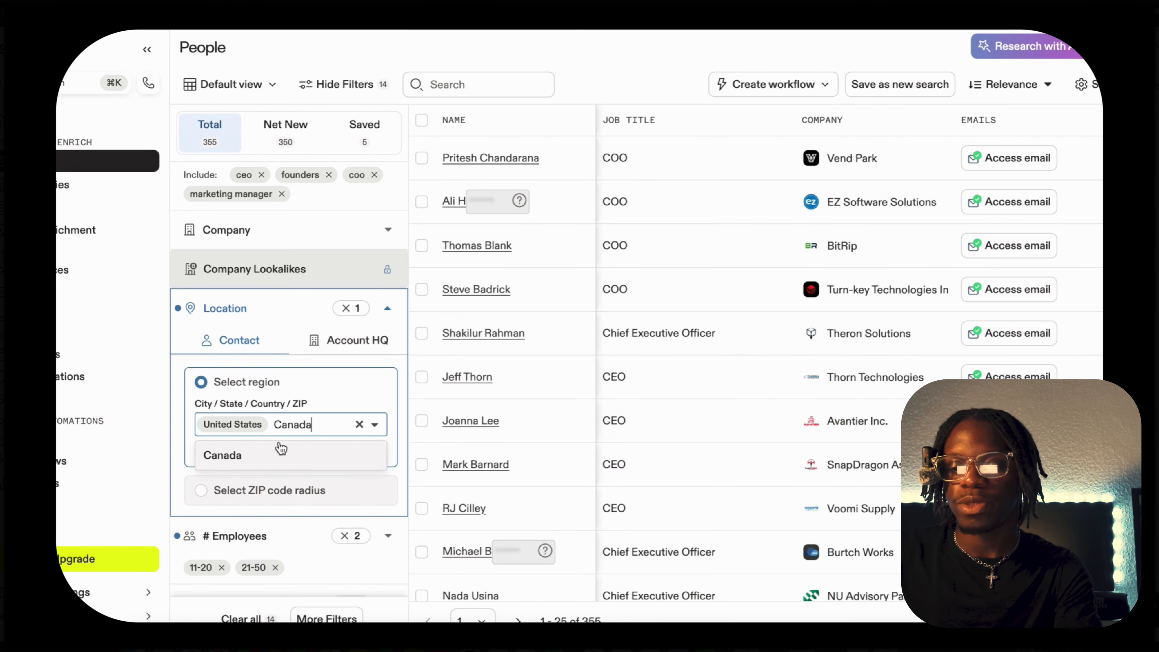
left_click(275, 454)
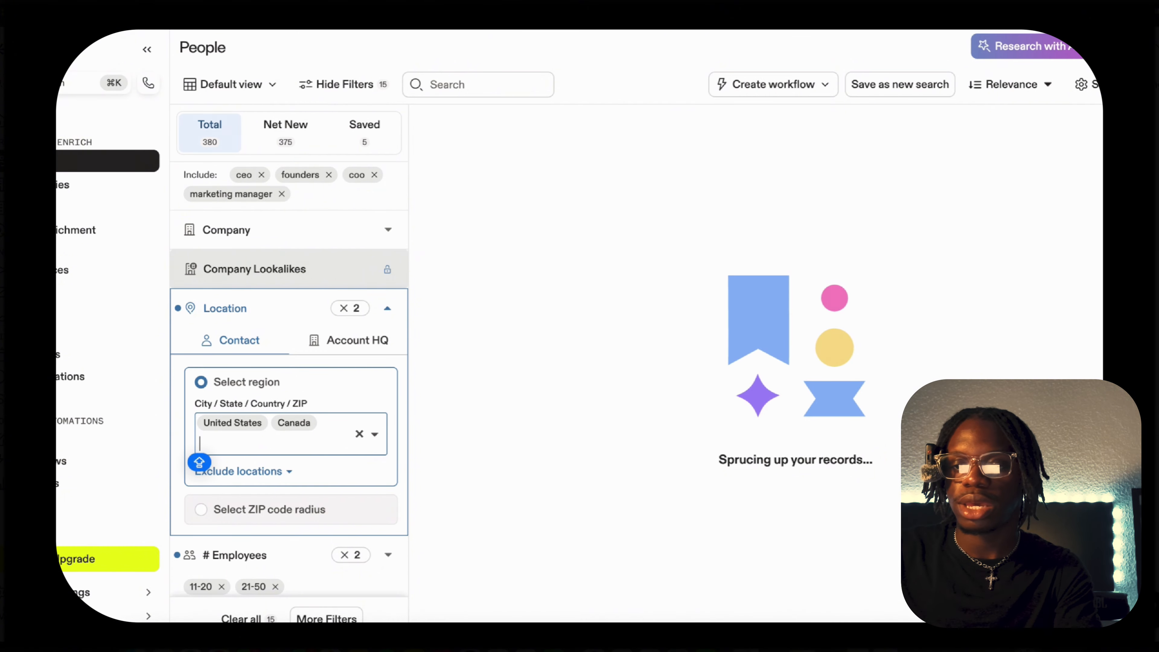
Add Australia to the included contact locations.
type("Aust")
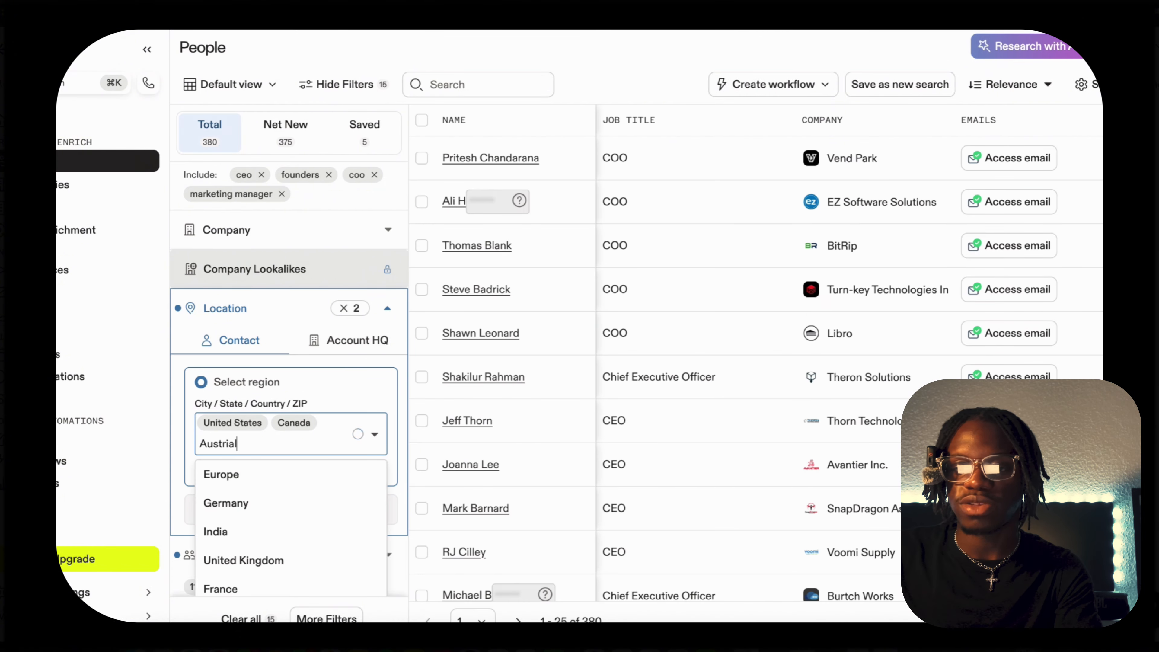
type("ria")
key("BackSpace")
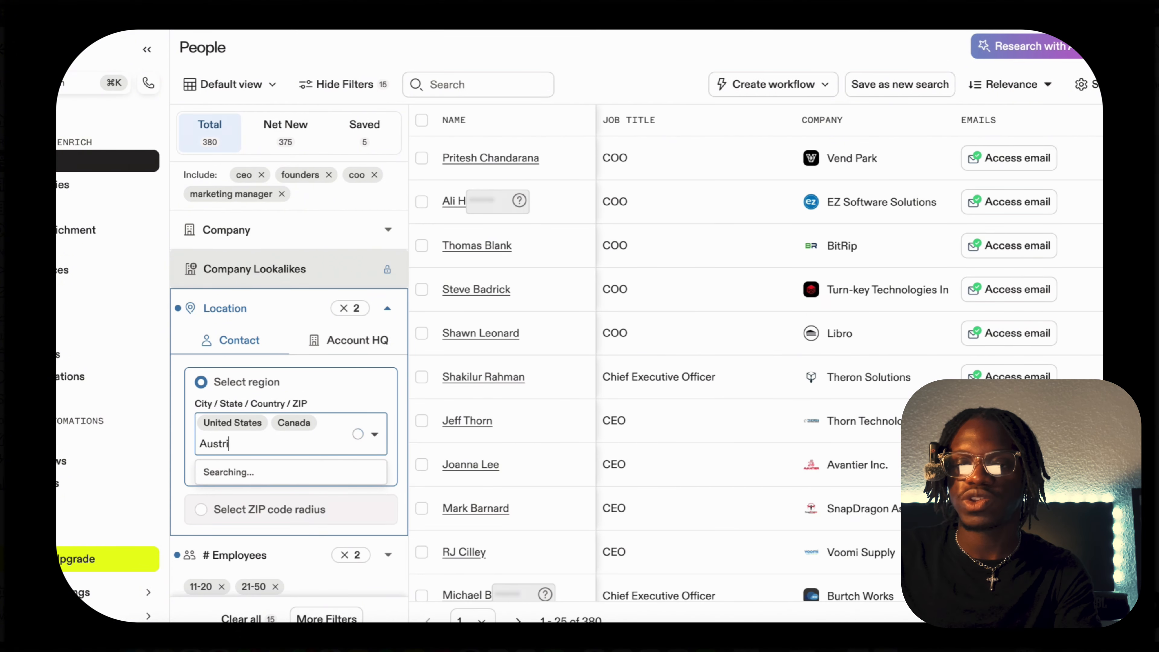
key("BackSpace")
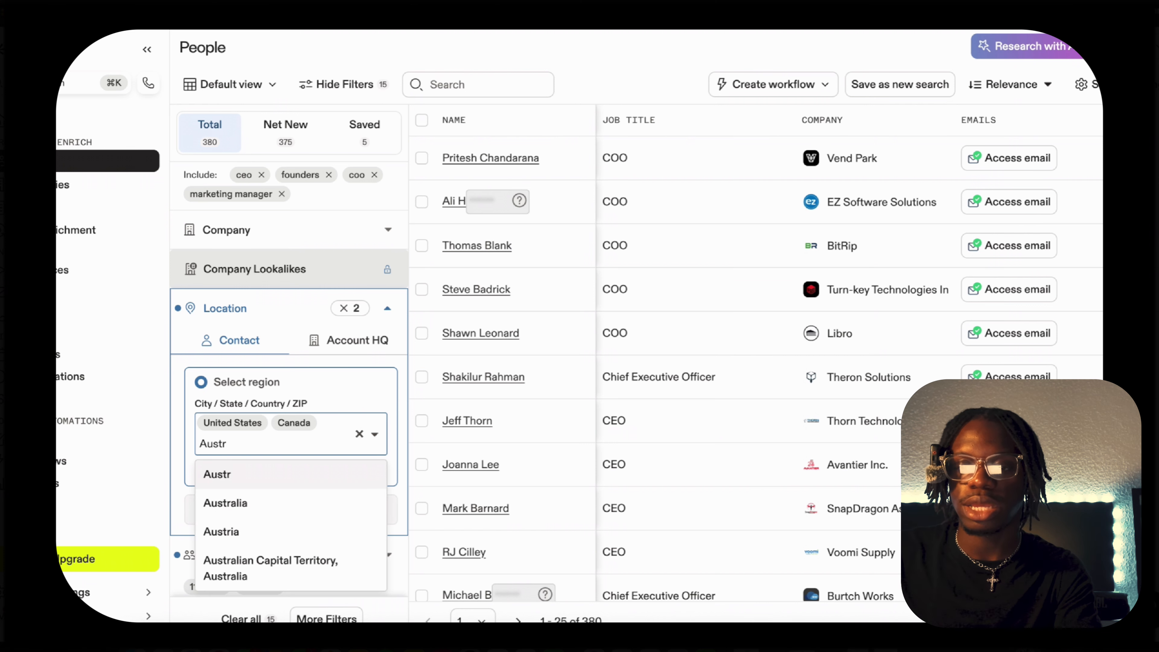
type("a")
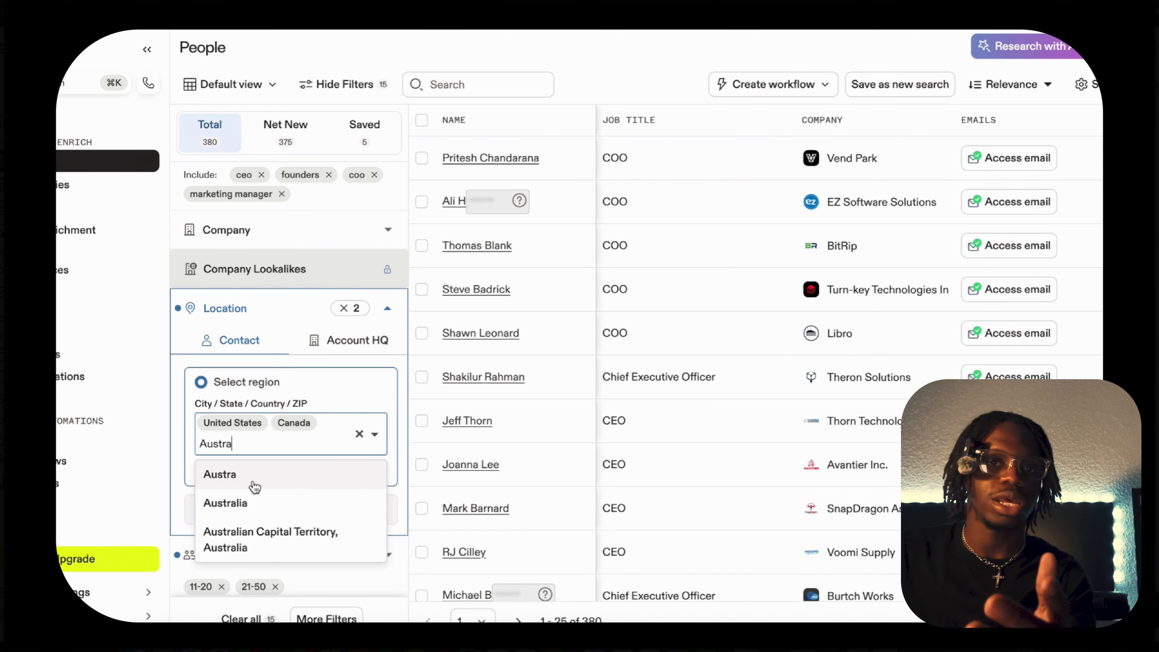
left_click(258, 504)
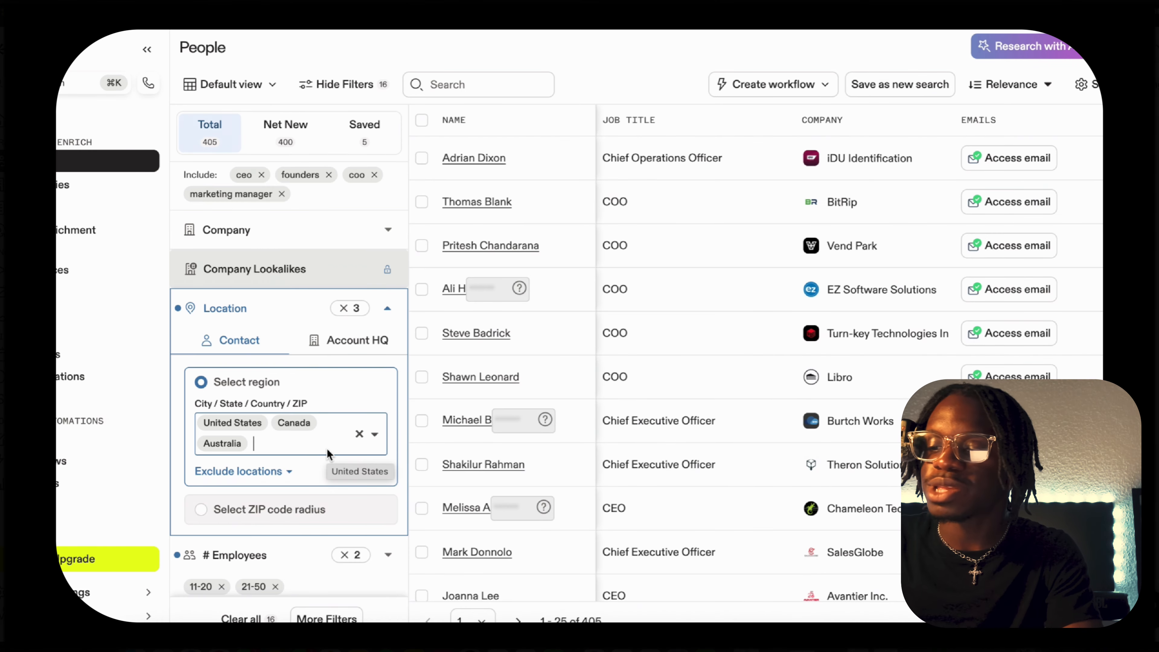
Add Europe and Germany to the included contact locations.
type("Eur")
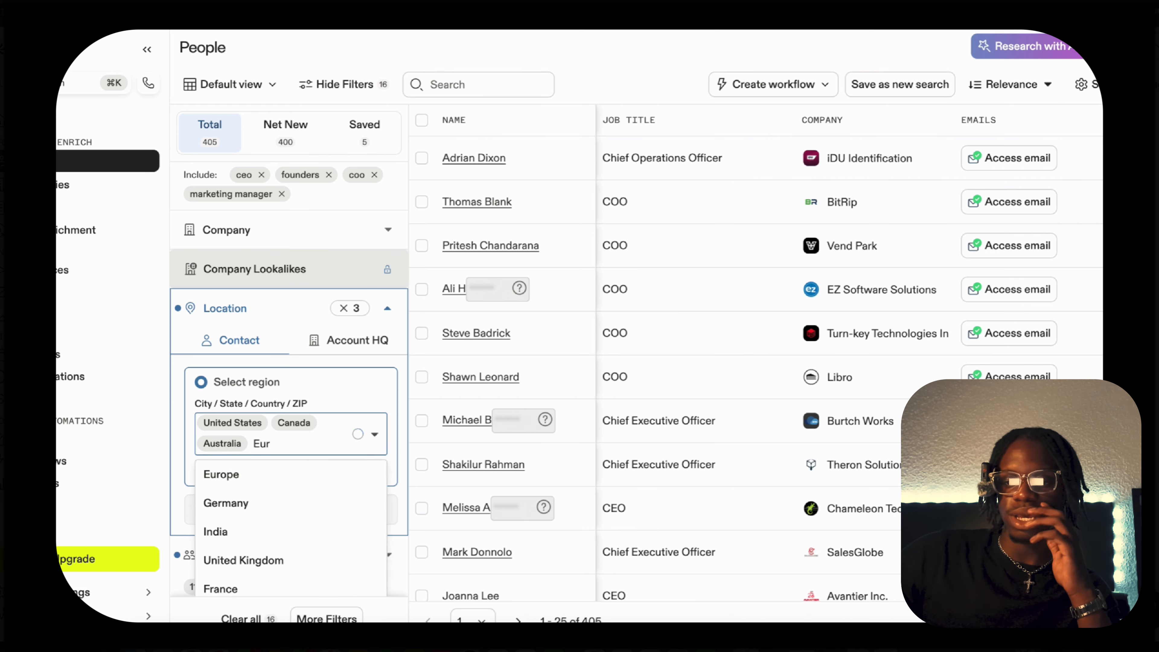
left_click(289, 504)
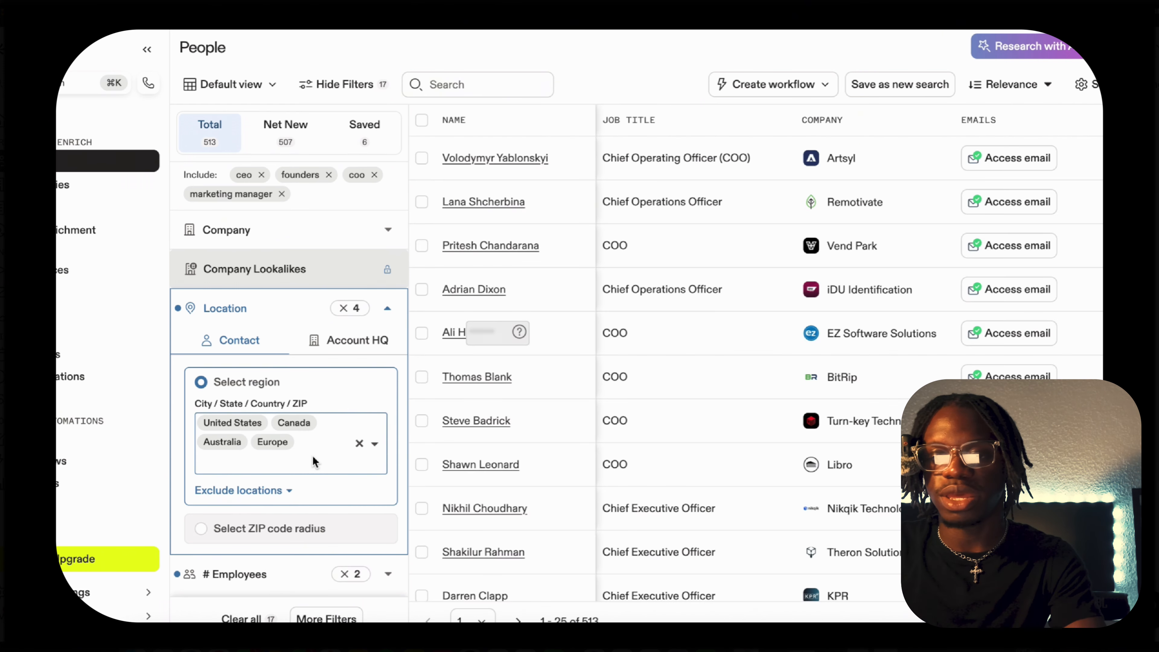
type("german")
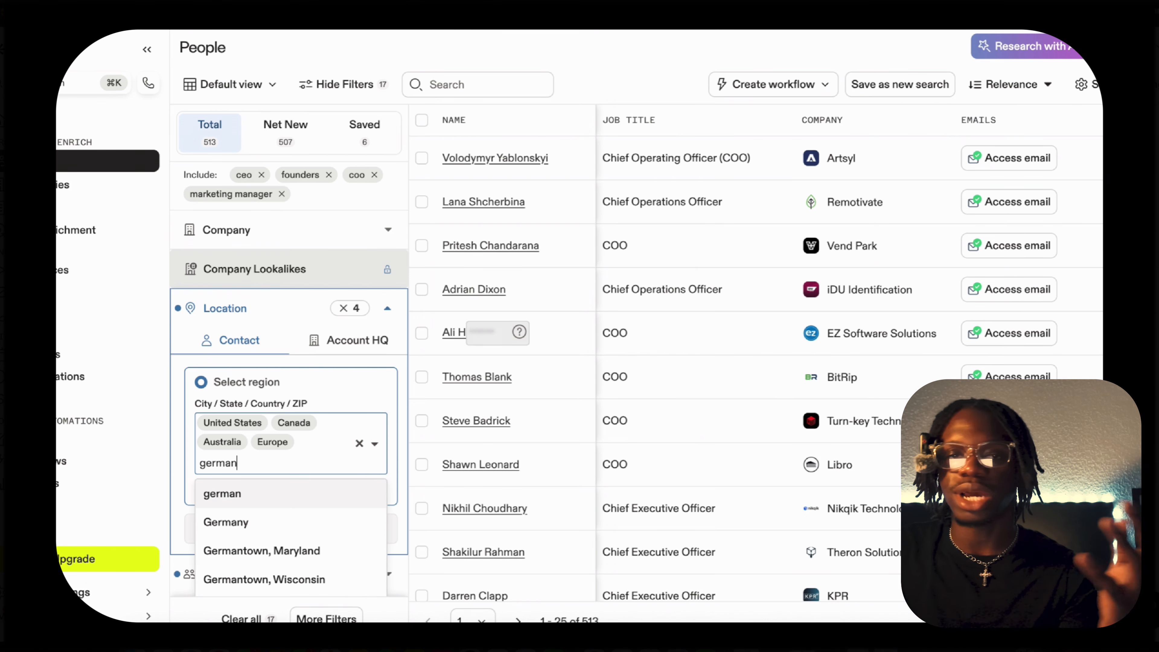
left_click(296, 523)
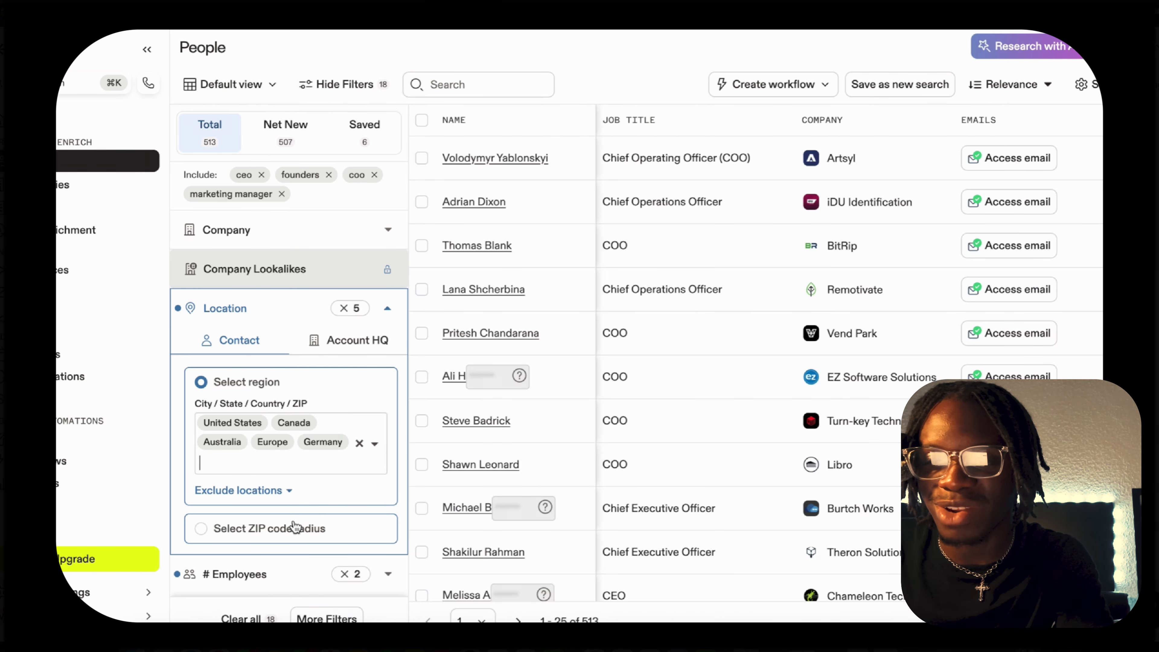
Add New Zealand to the included contact locations and close the location filter.
scroll(357, 493, "down", 3)
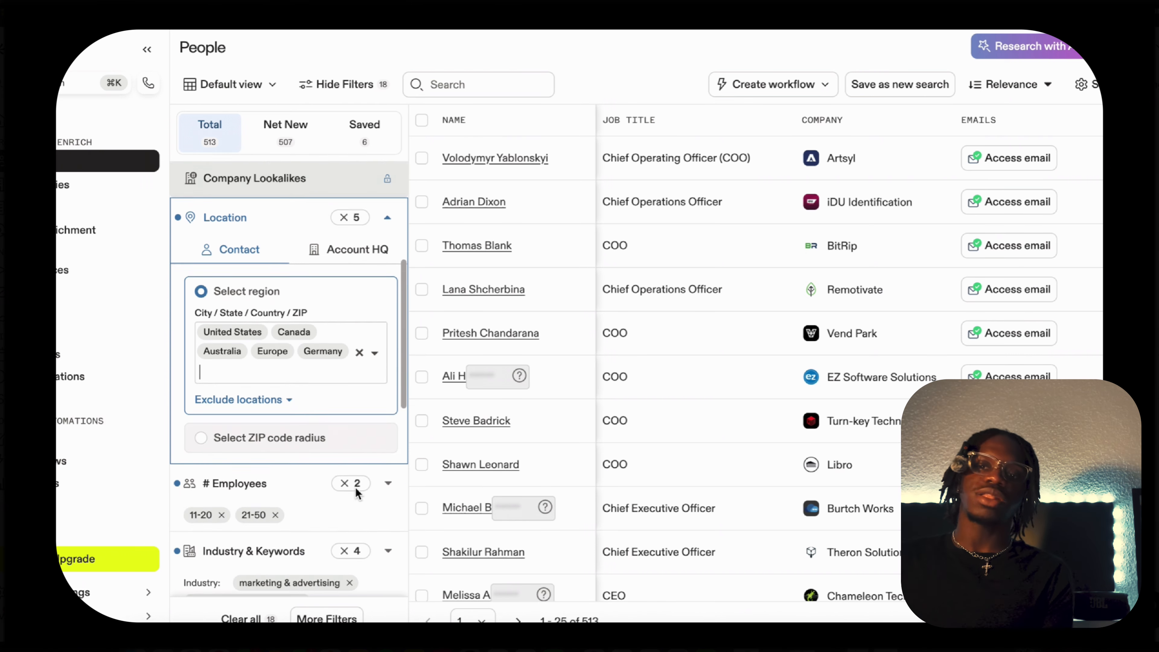
scroll(357, 493, "down", 2)
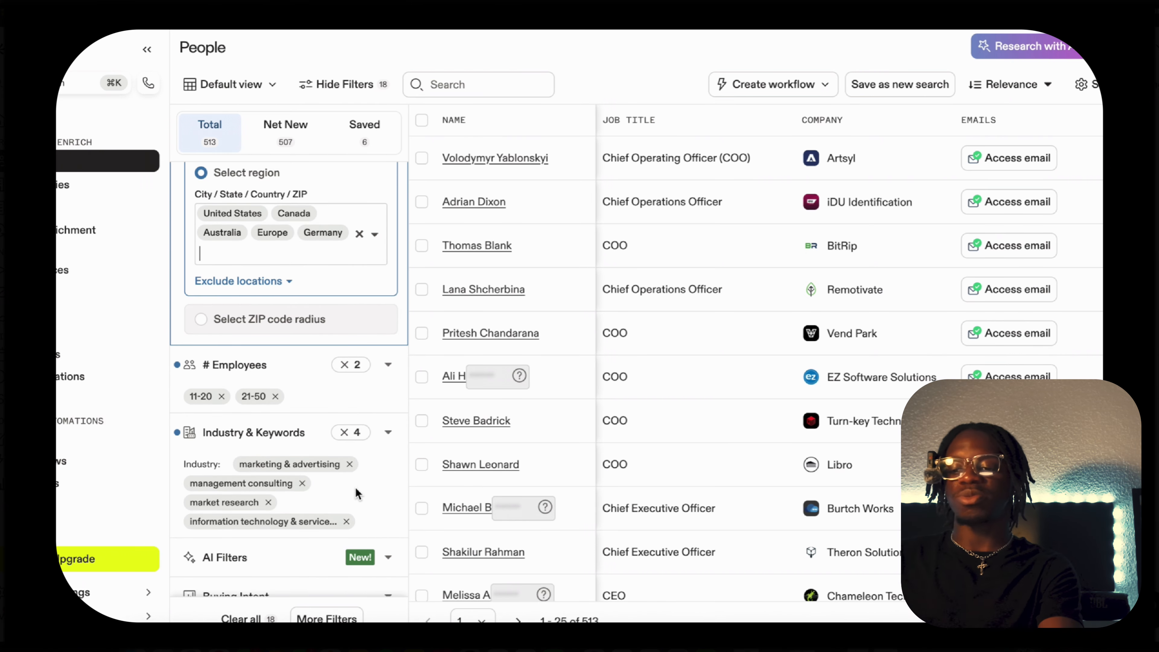
type("ne")
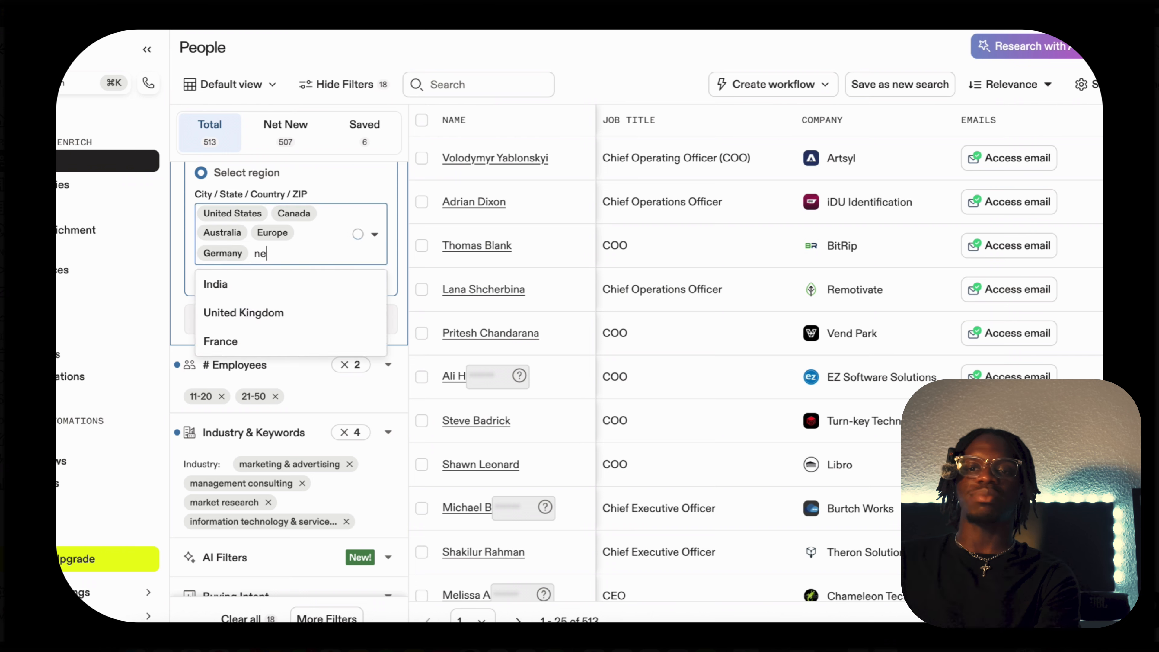
type("w")
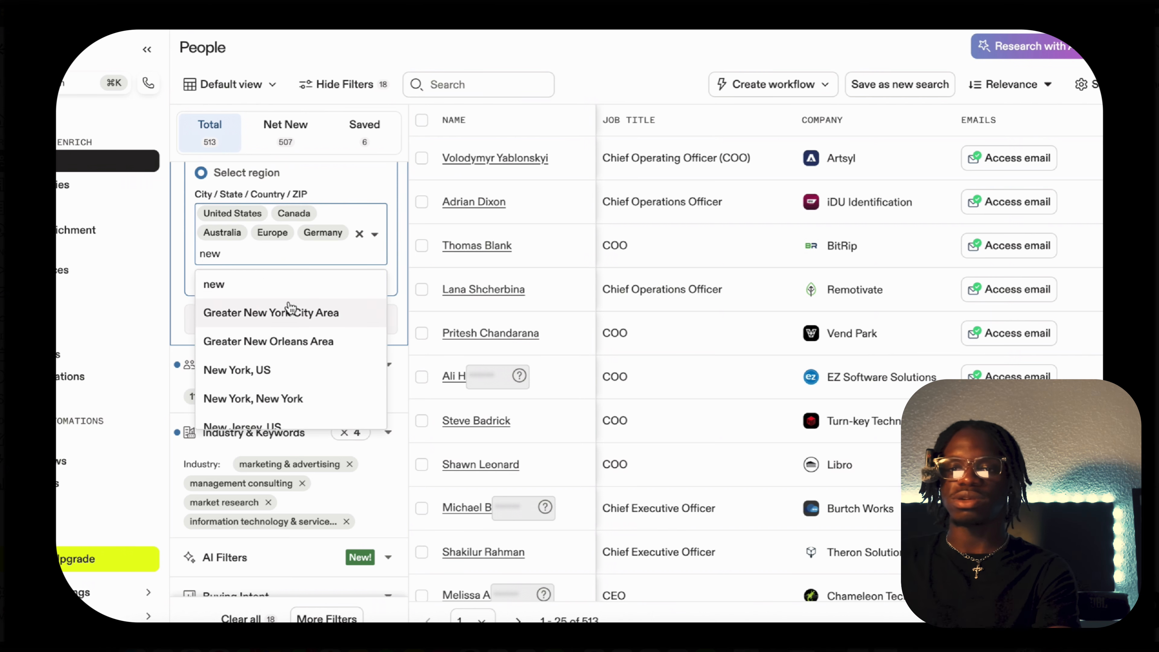
type(" ye")
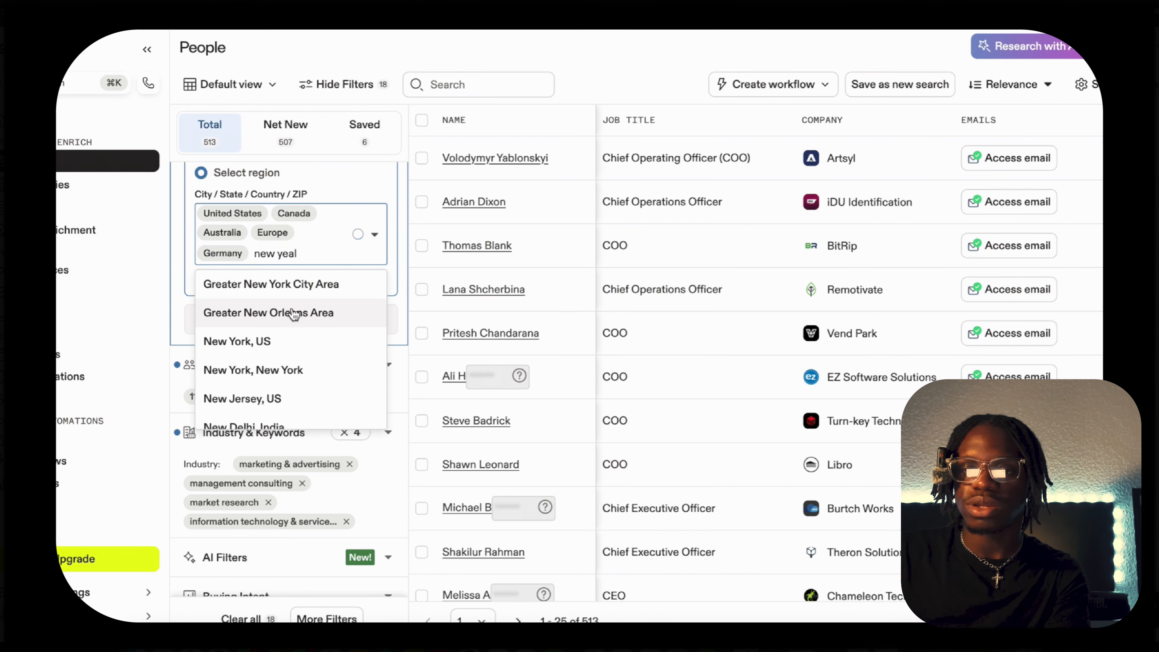
type("al")
key("BackSpace")
key("BackSpace")
key("BackSpace")
key("BackSpace")
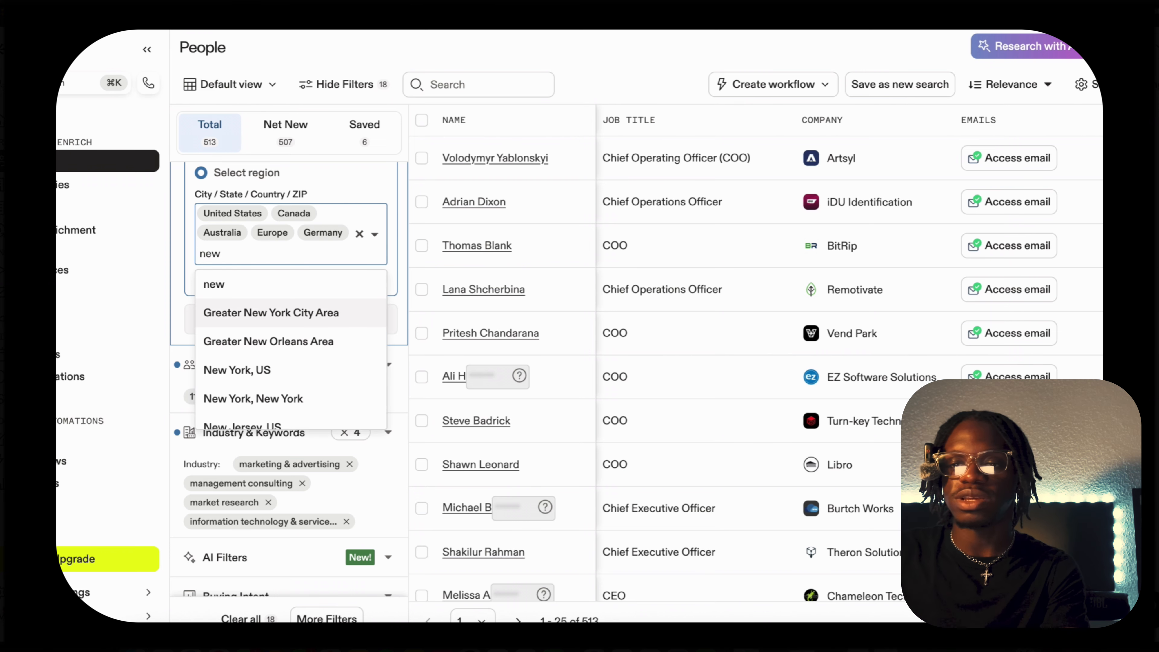
type("zeal")
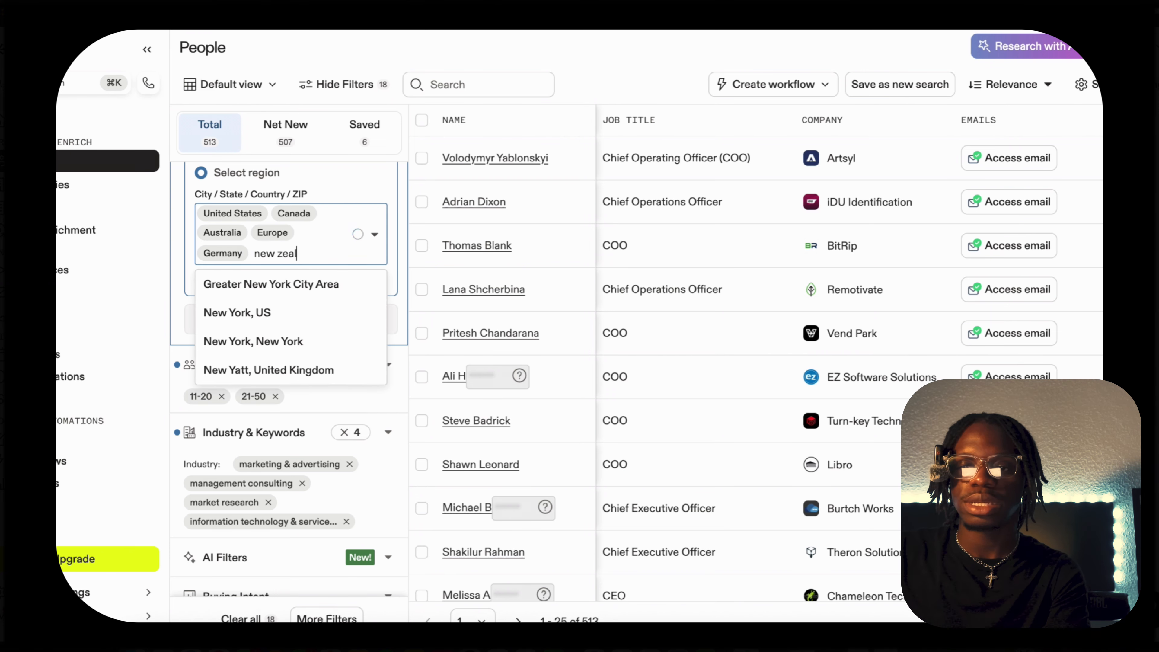
left_click(293, 310)
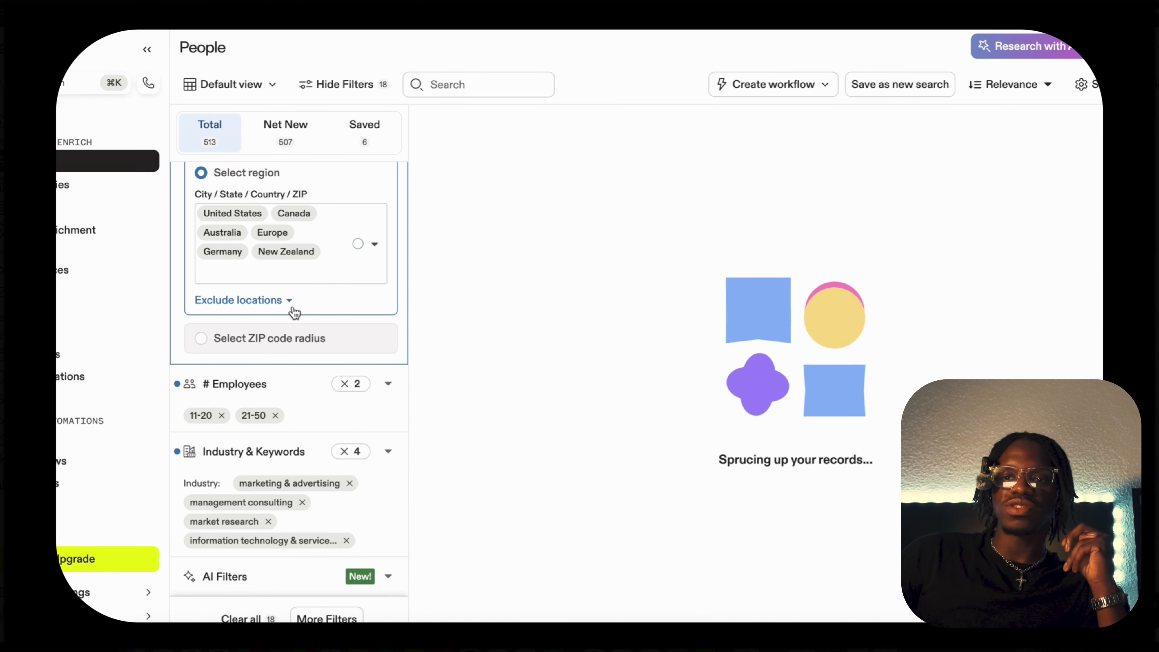
scroll(381, 259, "up", 2)
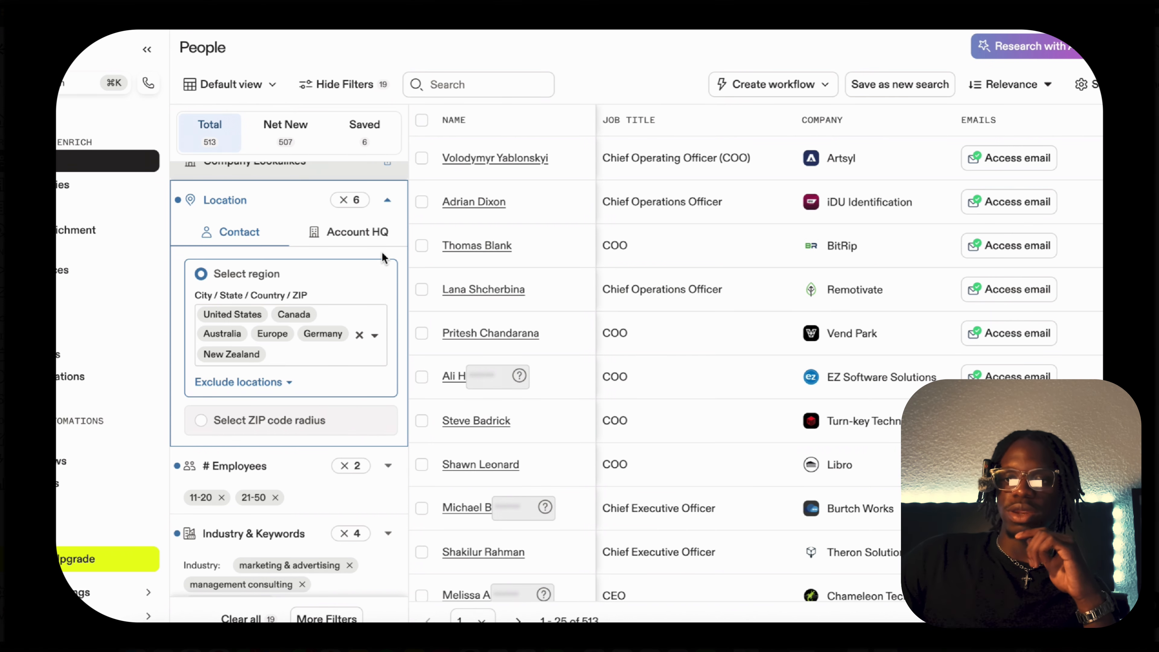
left_click(388, 199)
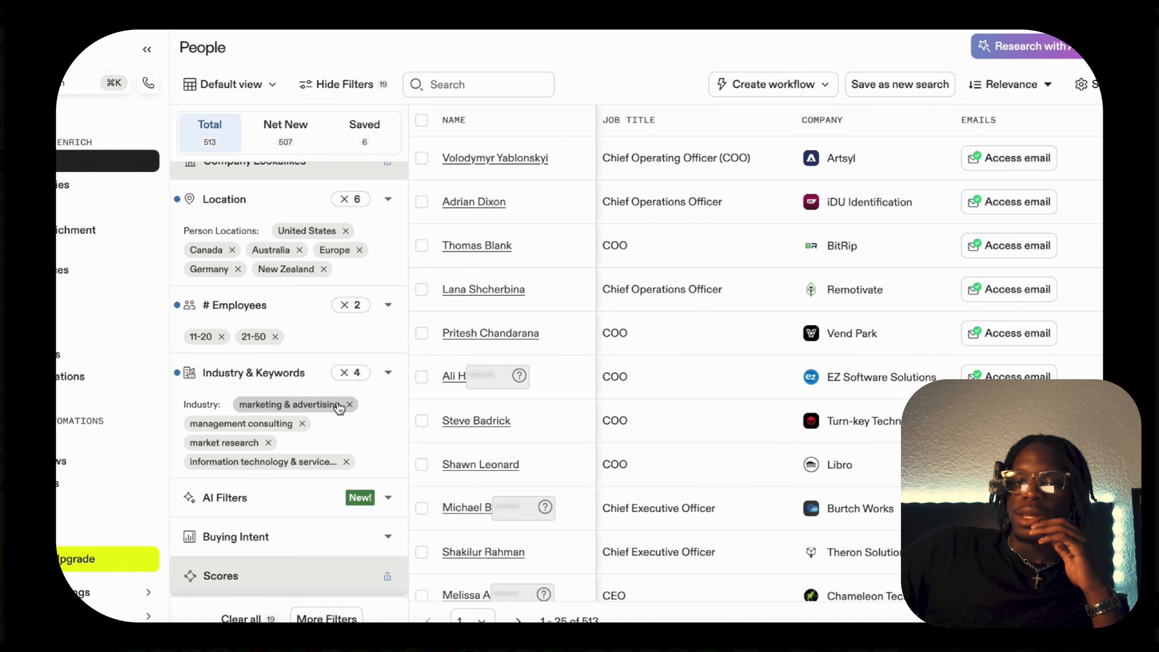
Add real estate, health, wellness & fitness, and computer software to the industries in the Industry & Keywords filter.
scroll(367, 336, "down", 3)
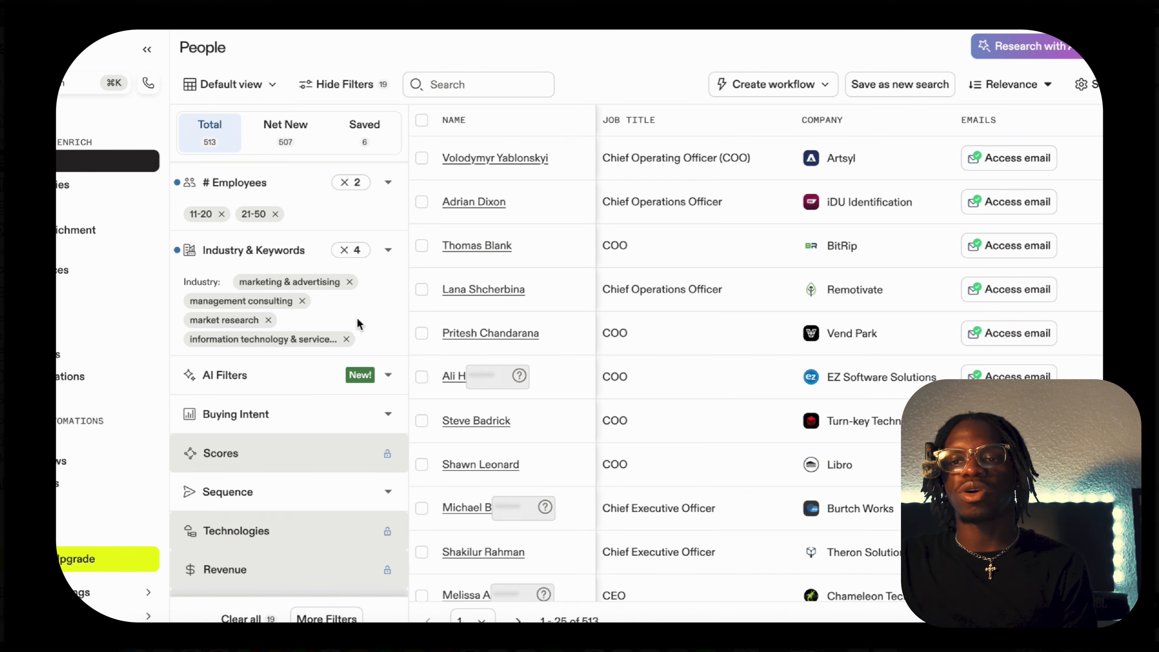
left_click(388, 252)
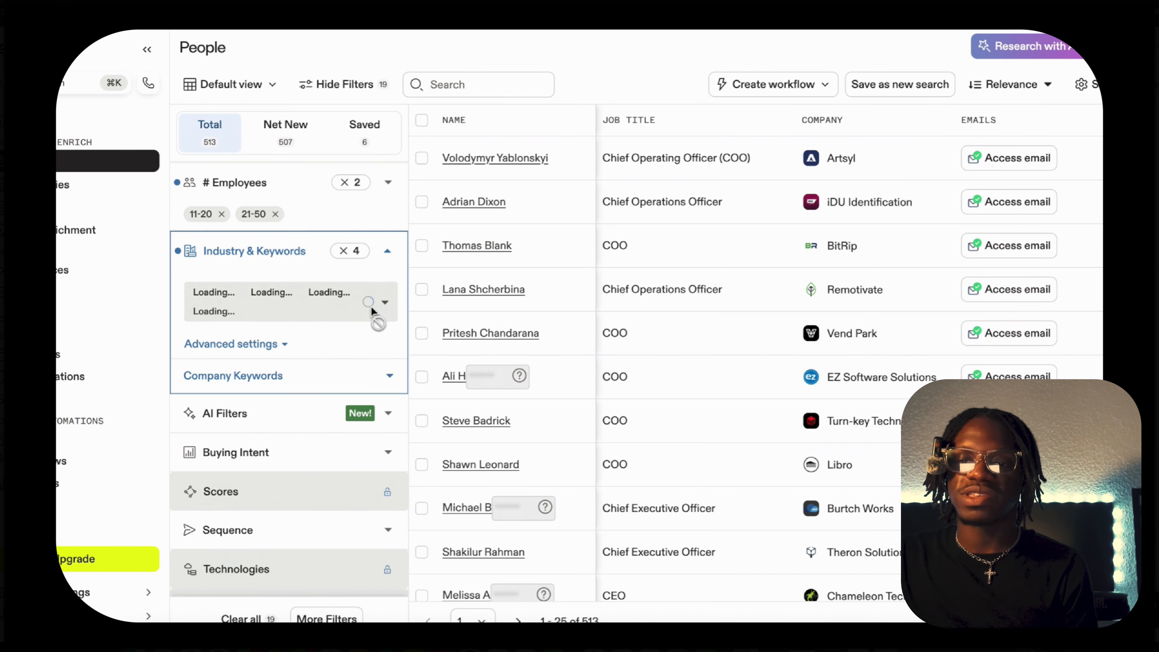
left_click(293, 362)
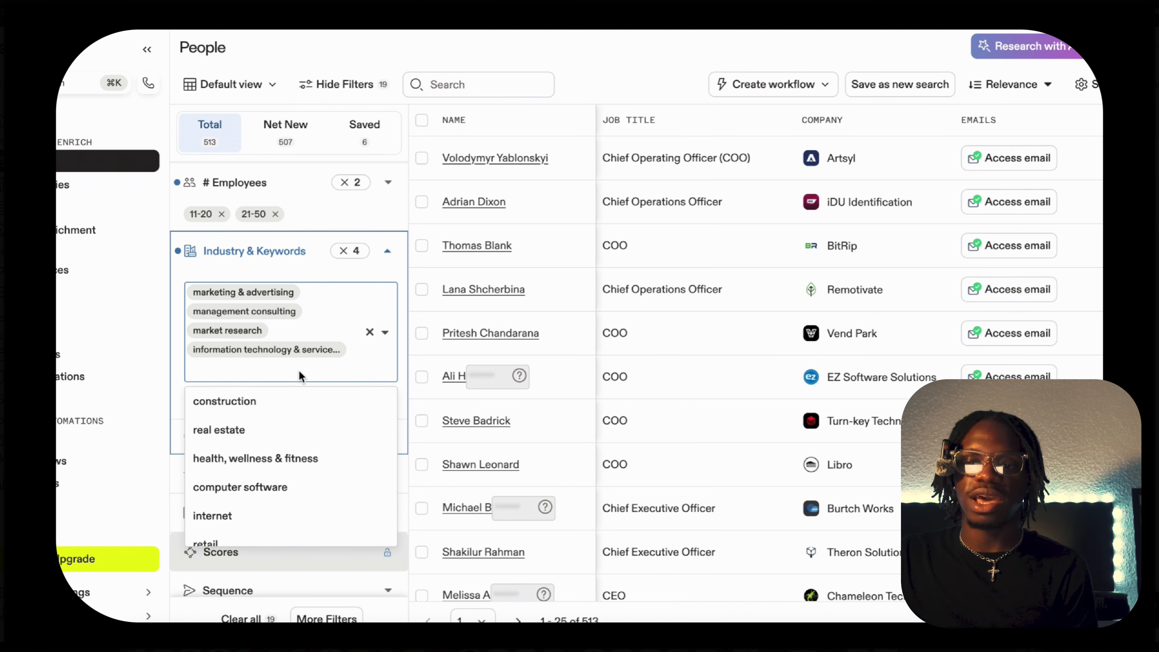
left_click(274, 441)
left_click(313, 370)
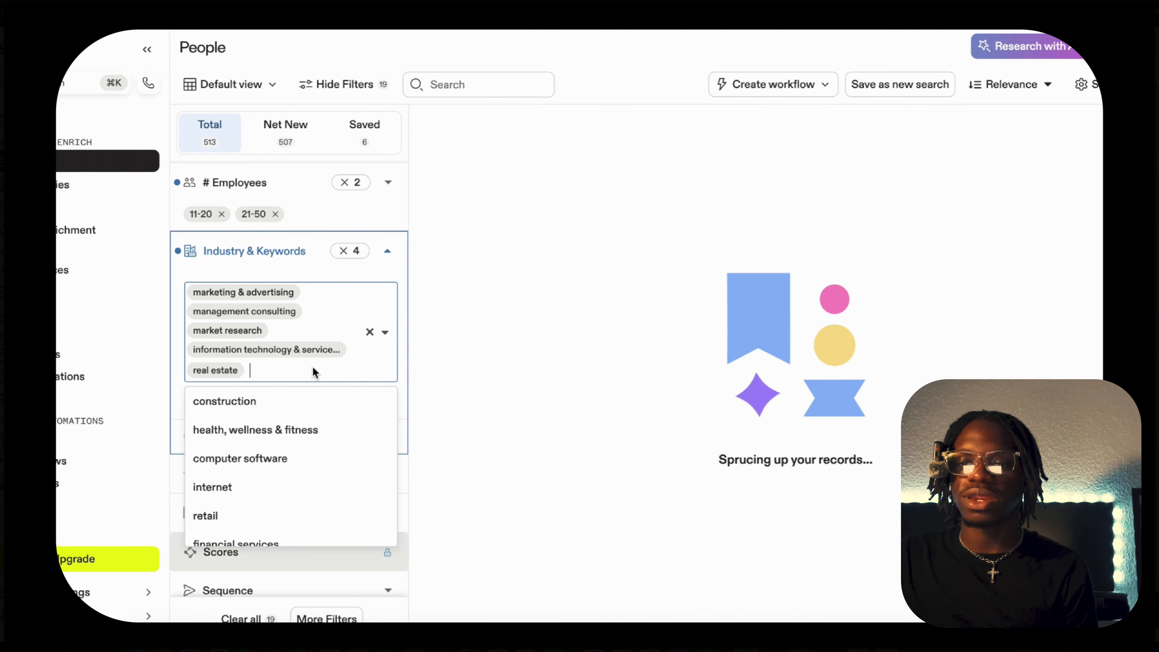
left_click(316, 436)
left_click(323, 405)
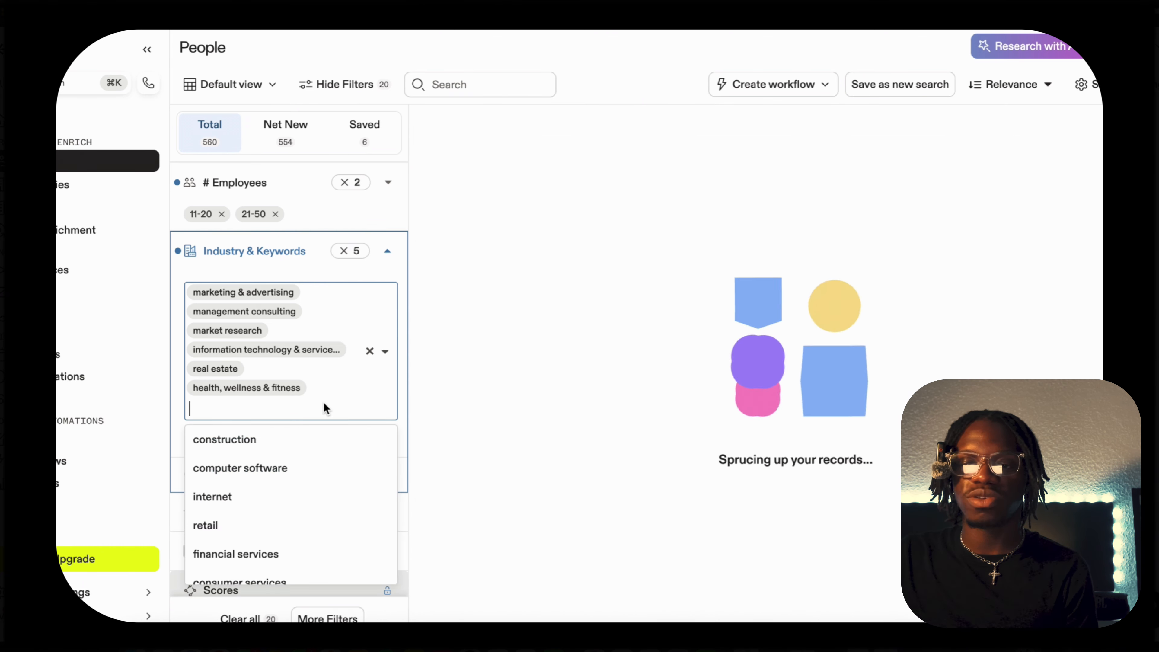
left_click(290, 468)
left_click(320, 417)
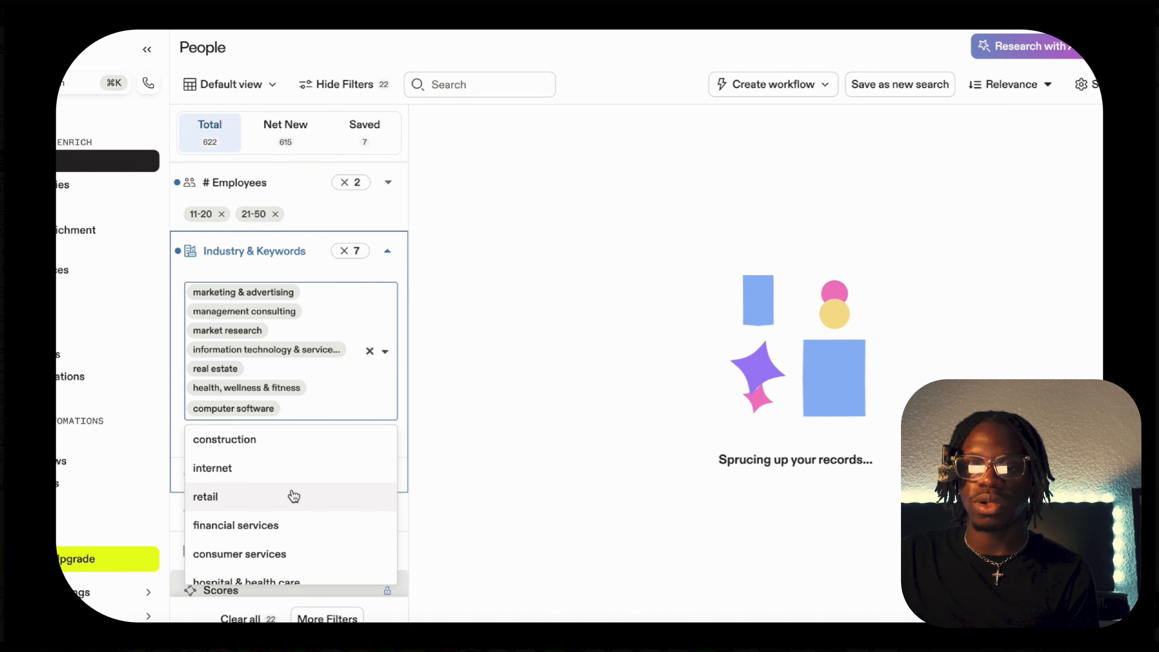
Add consumer services and accounting to the industries and close the Industry & Keywords filter.
scroll(294, 495, "down", 2)
scroll(293, 493, "down", 2)
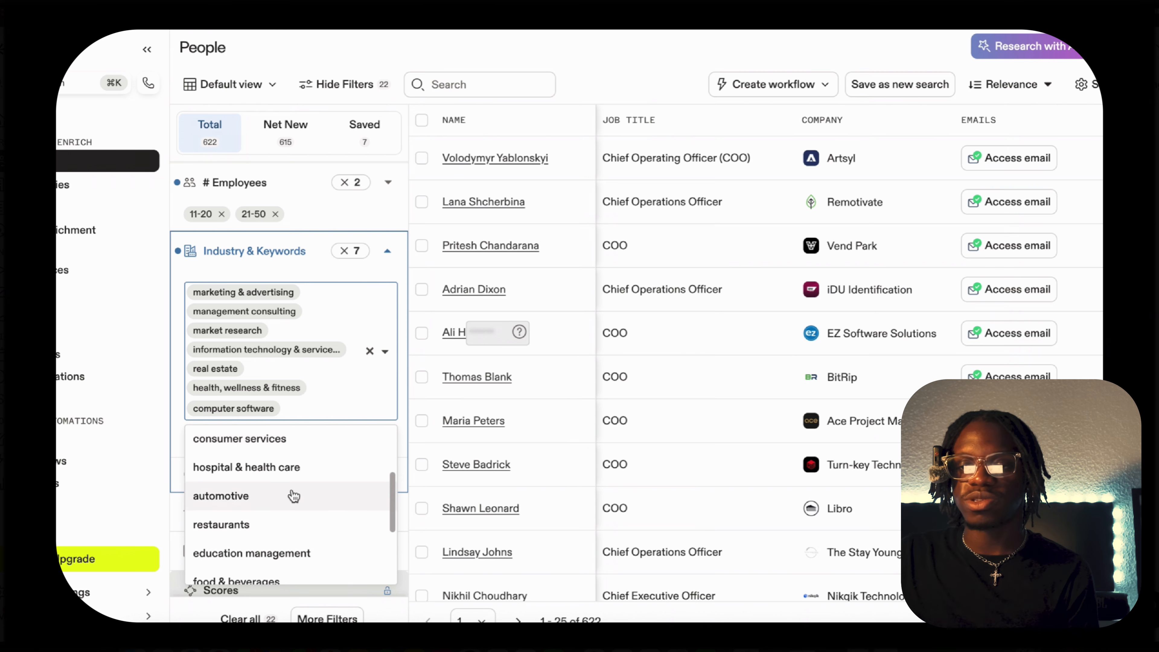
left_click(285, 439)
left_click(331, 422)
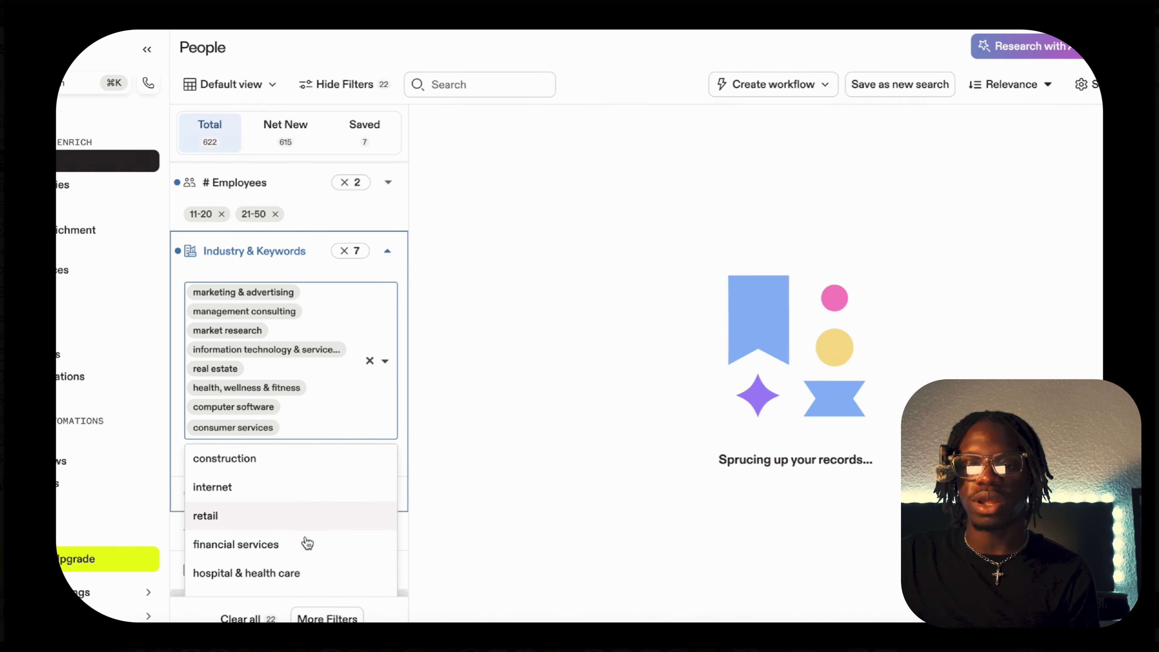
scroll(305, 534, "down", 4)
scroll(307, 545, "down", 2)
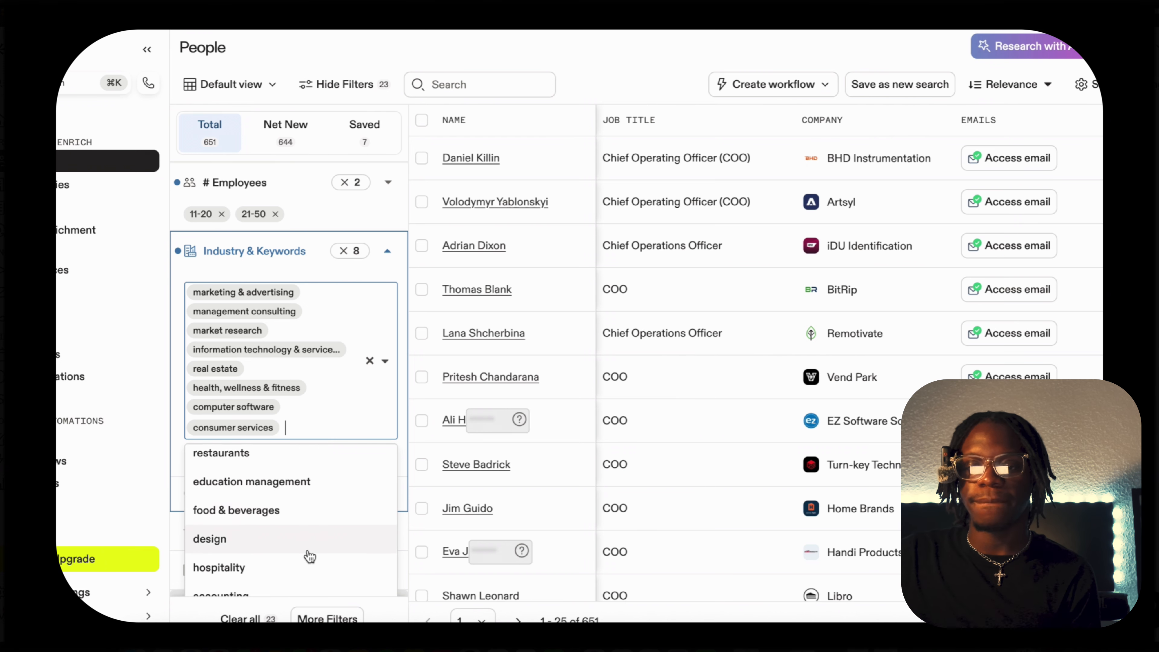
scroll(308, 550, "down", 1)
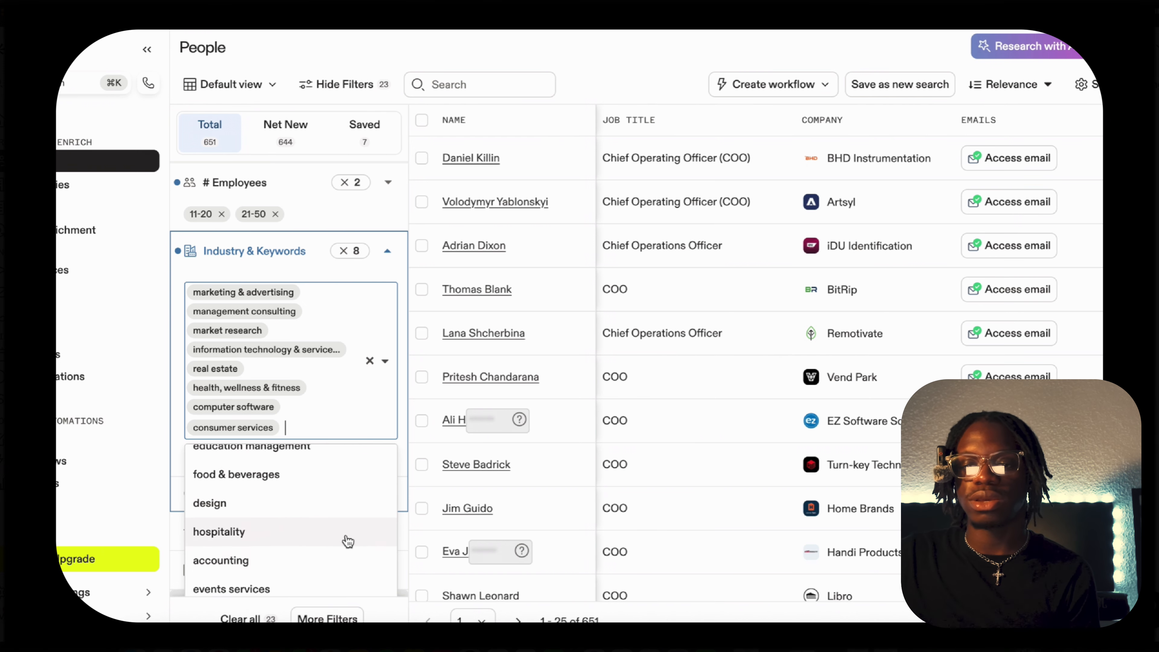
scroll(319, 539, "down", 1)
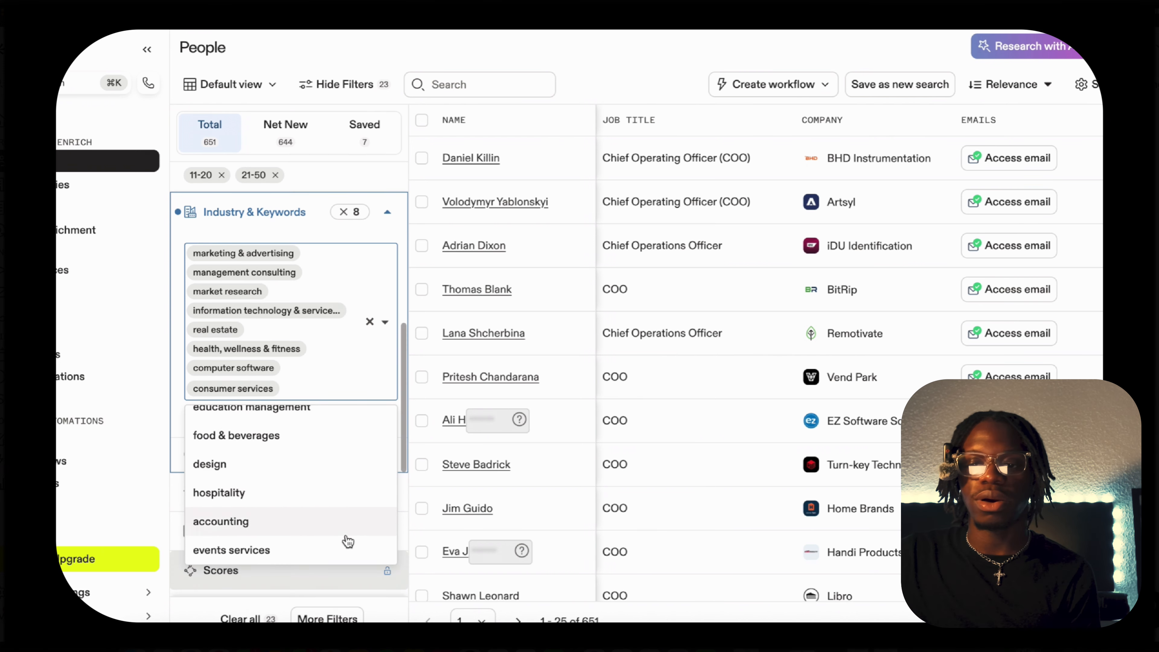
left_click(300, 522)
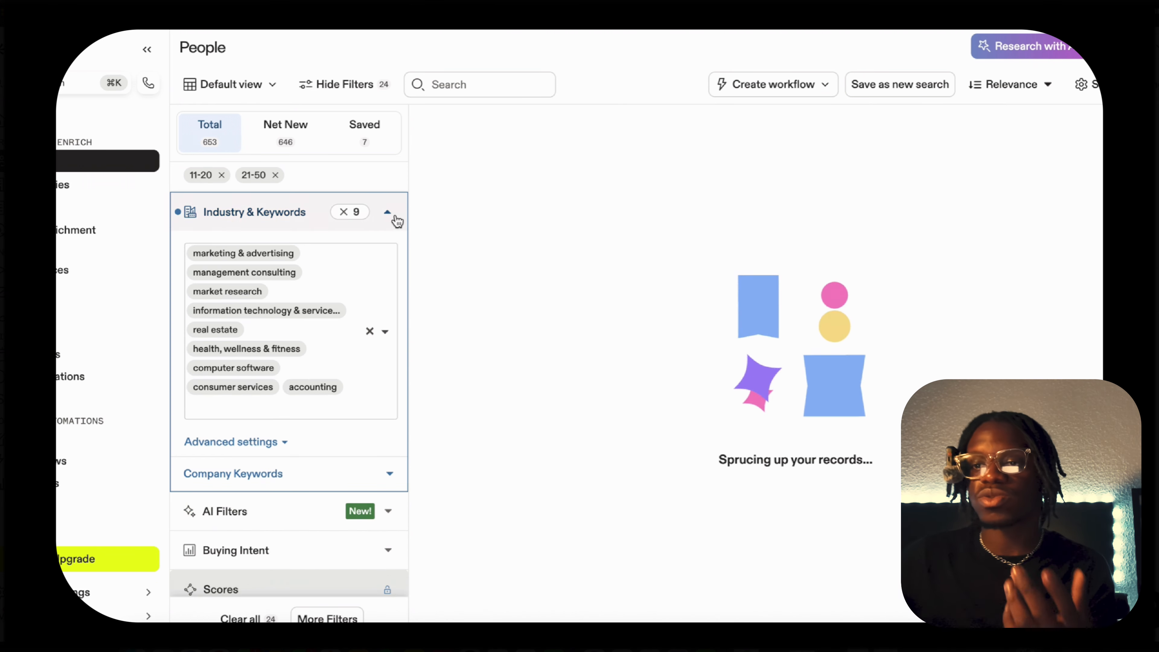
left_click(395, 219)
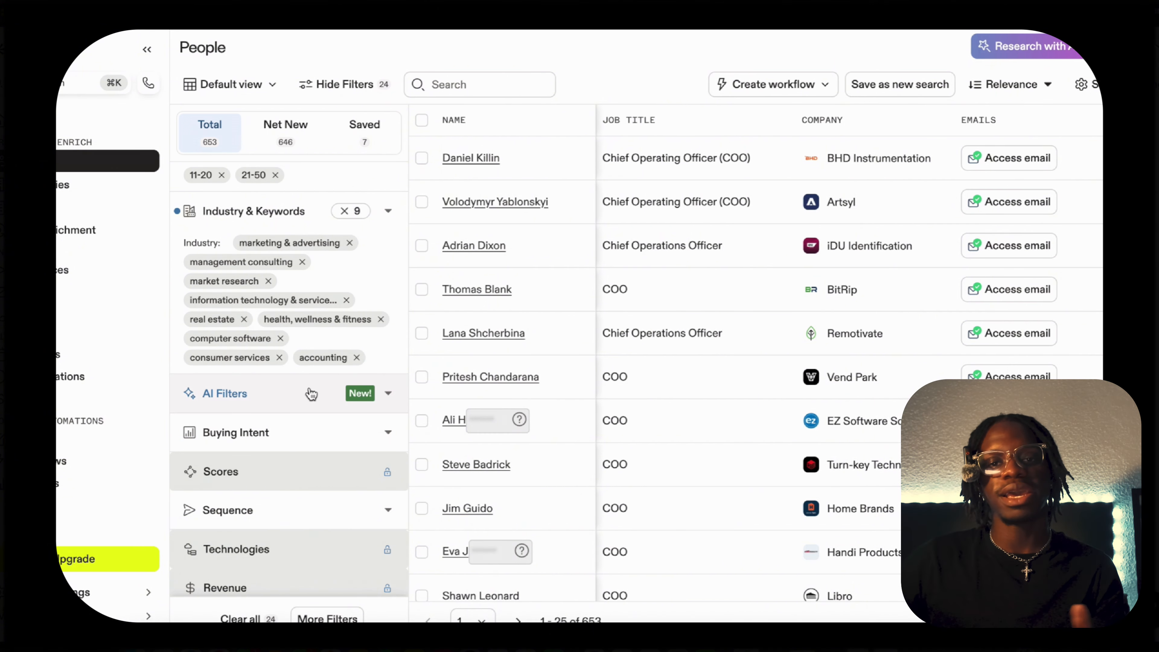
Look through the remaining people filters, including Buying Intent and Funding, and review the filters already applied.
scroll(301, 393, "down", 2)
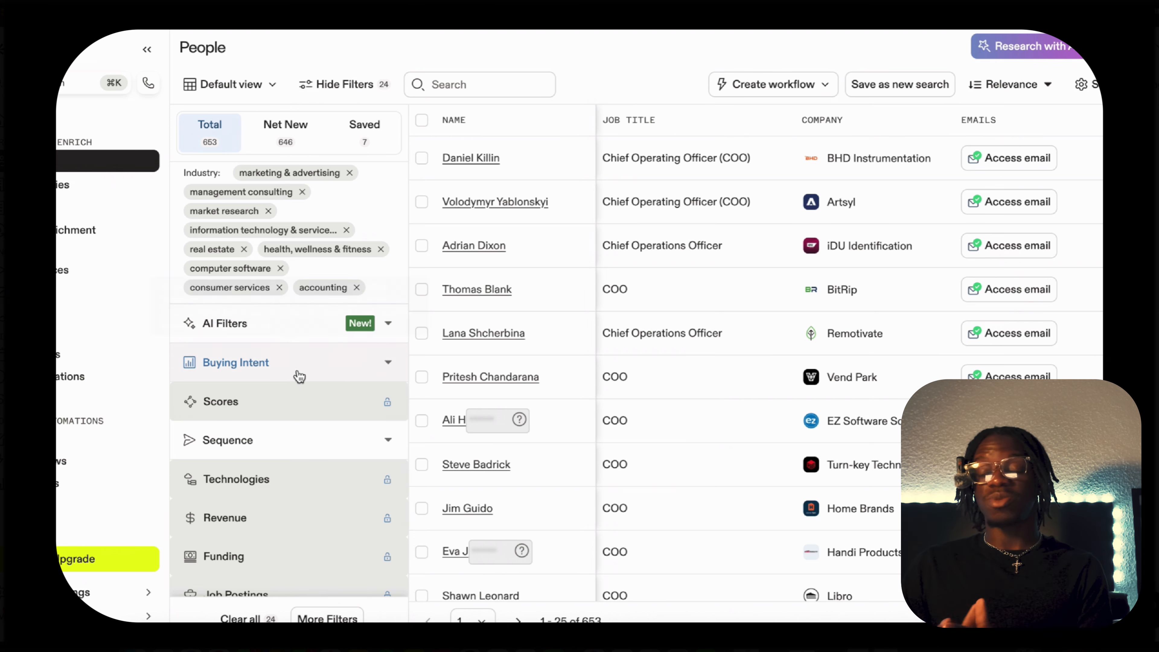
mouse_move(299, 376)
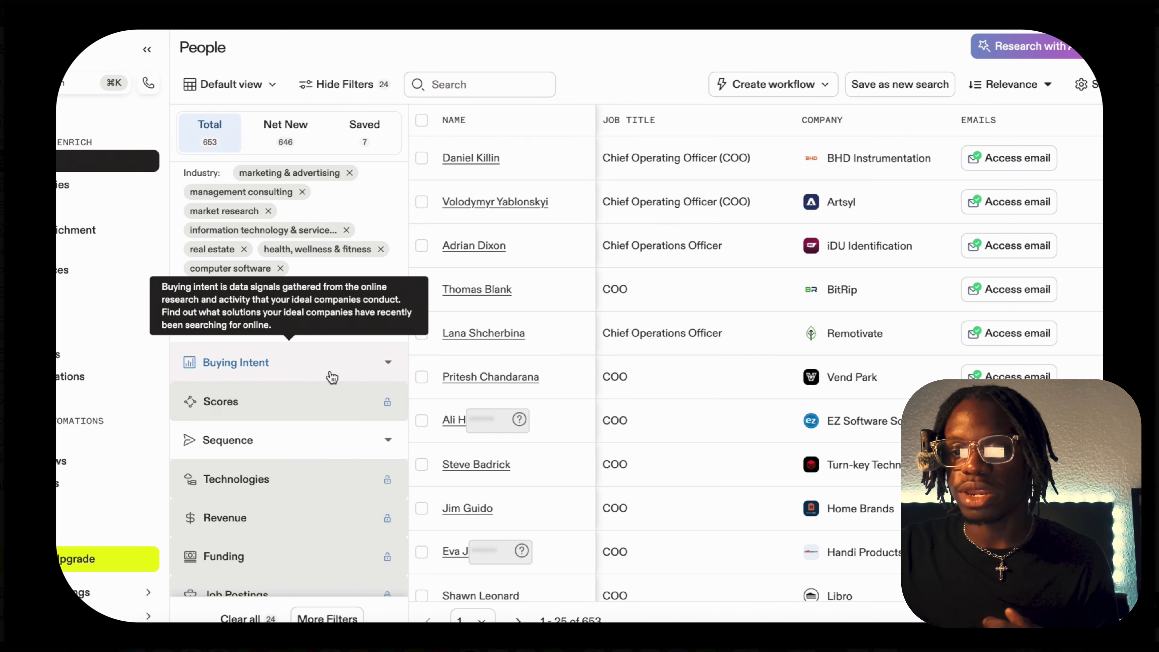
scroll(319, 385, "down", 4)
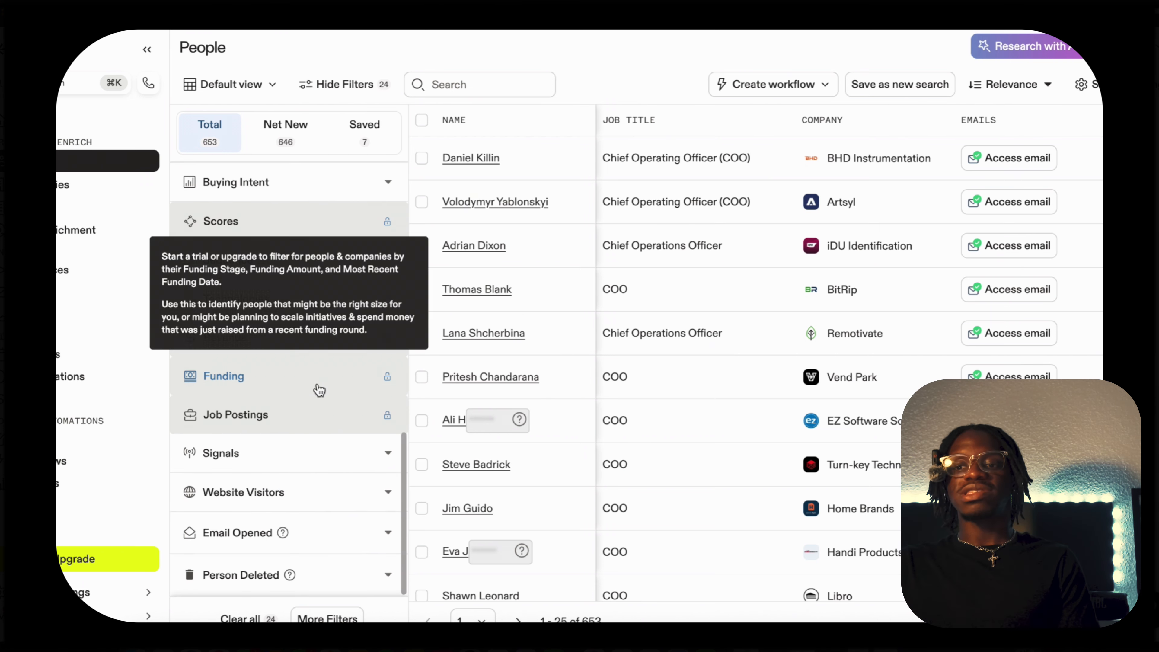
scroll(317, 388, "up", 10)
scroll(317, 387, "up", 3)
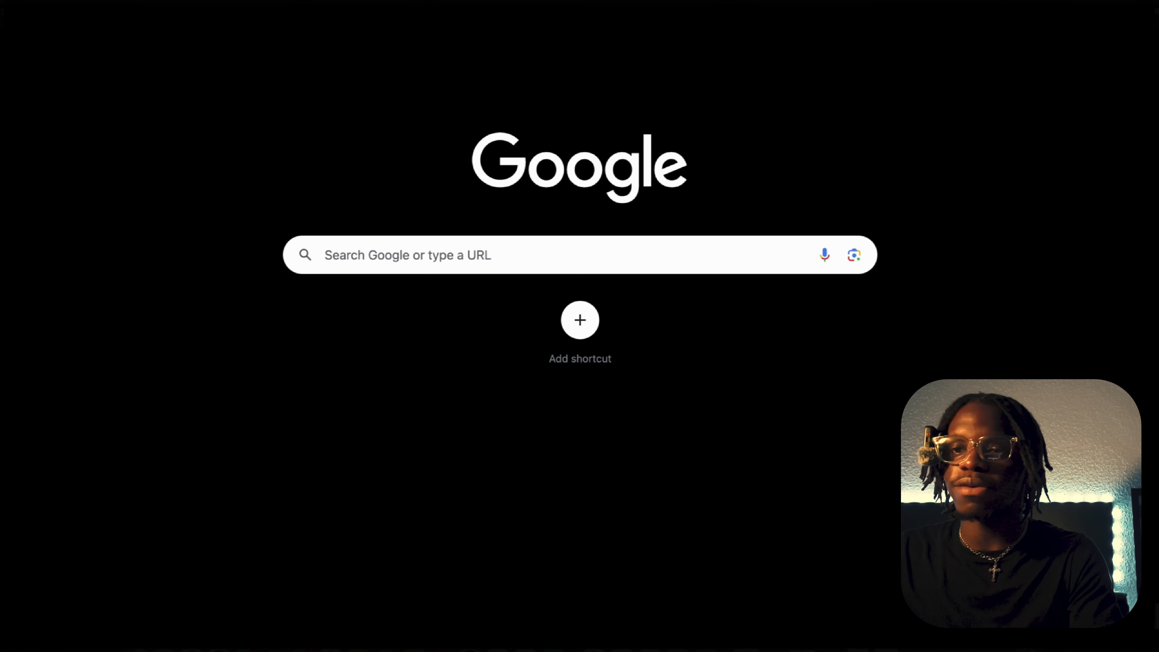
Switch to the Apify website in a new browser tab and open its home page.
type("apf")
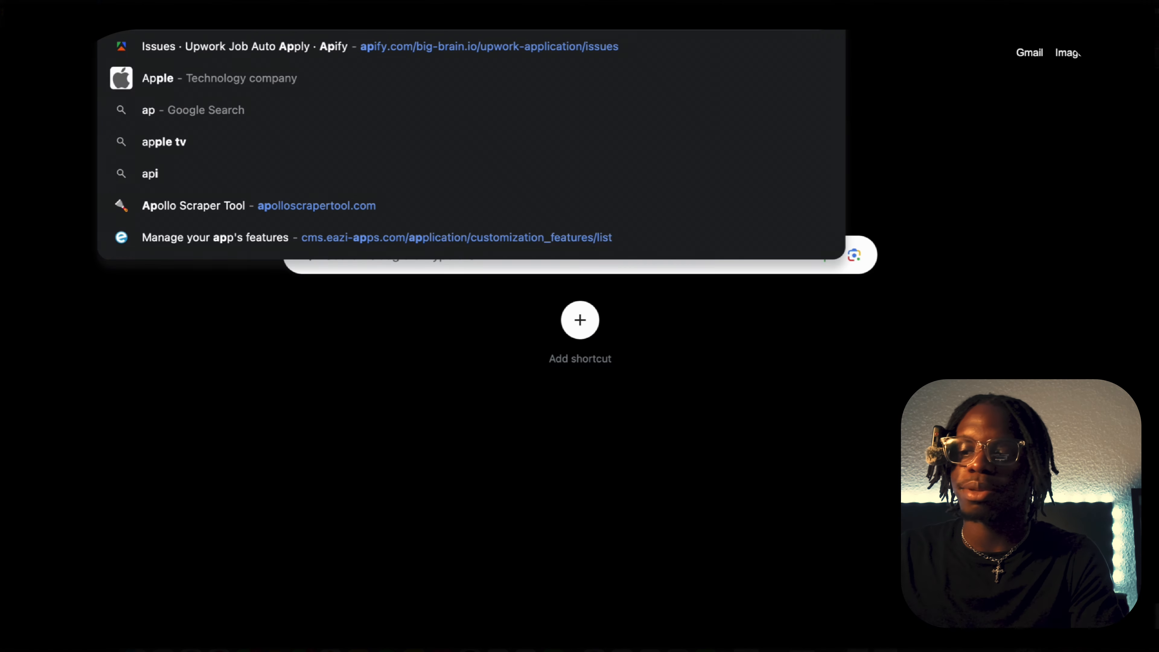
key("BackSpace")
type("ify")
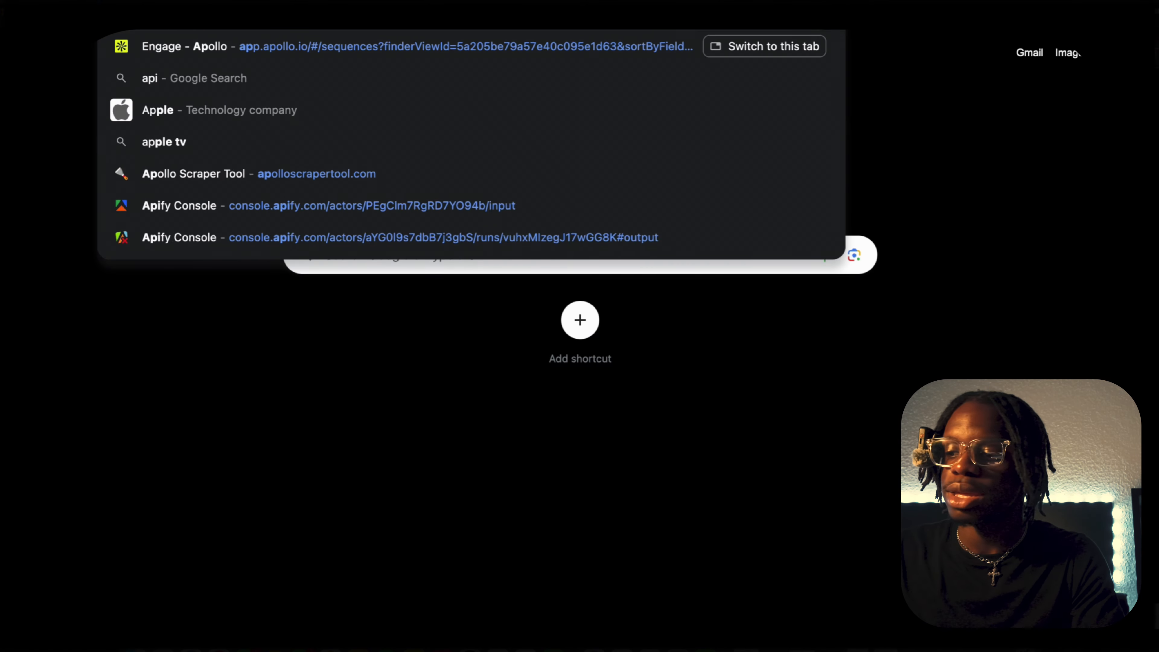
key("Escape")
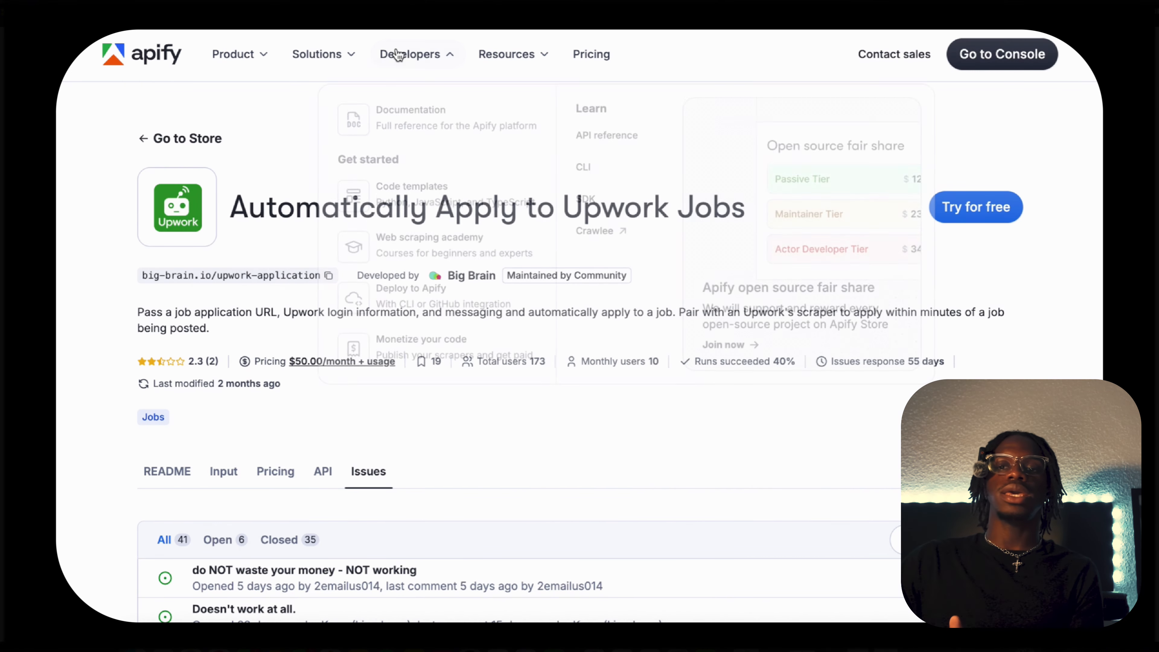
left_click(177, 62)
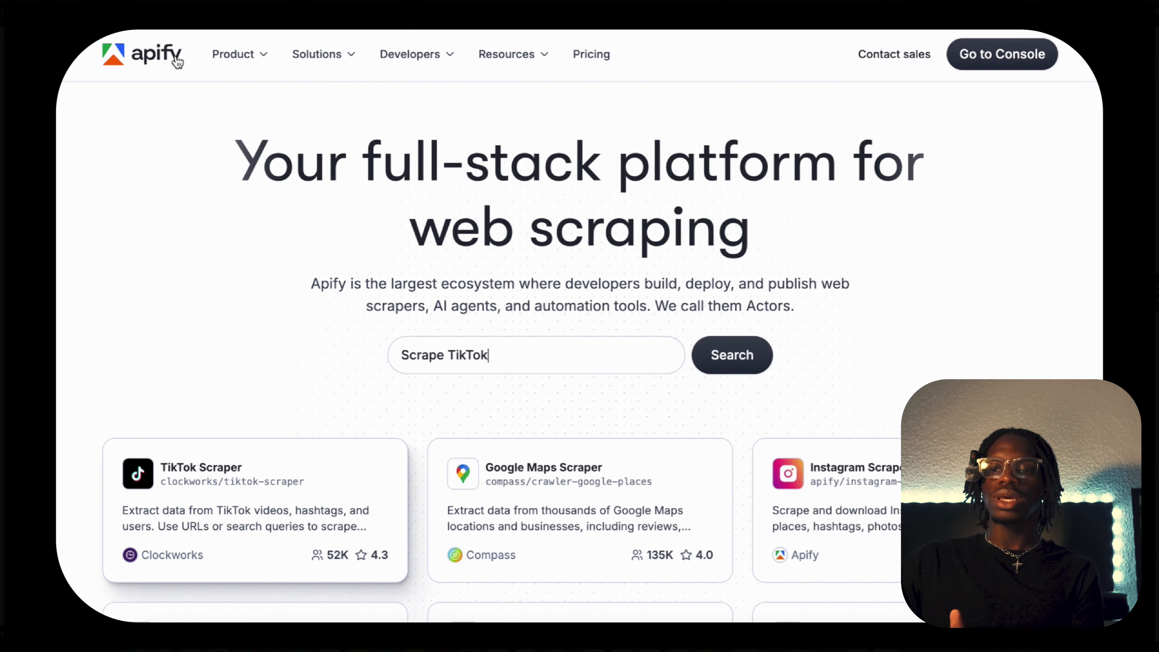
Go to the Apify Console and open the suggested Apollo Scraper $0.8/1k leads actor.
scroll(648, 345, "down", 1)
scroll(646, 341, "down", 10)
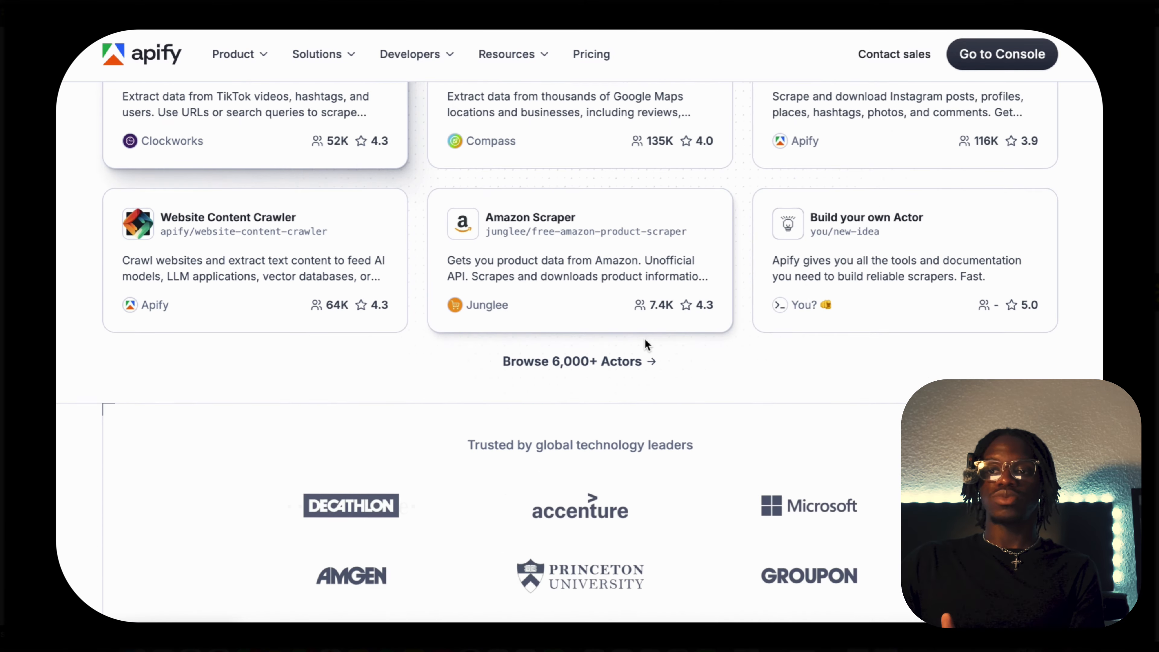
scroll(645, 339, "down", 3)
scroll(645, 342, "up", 15)
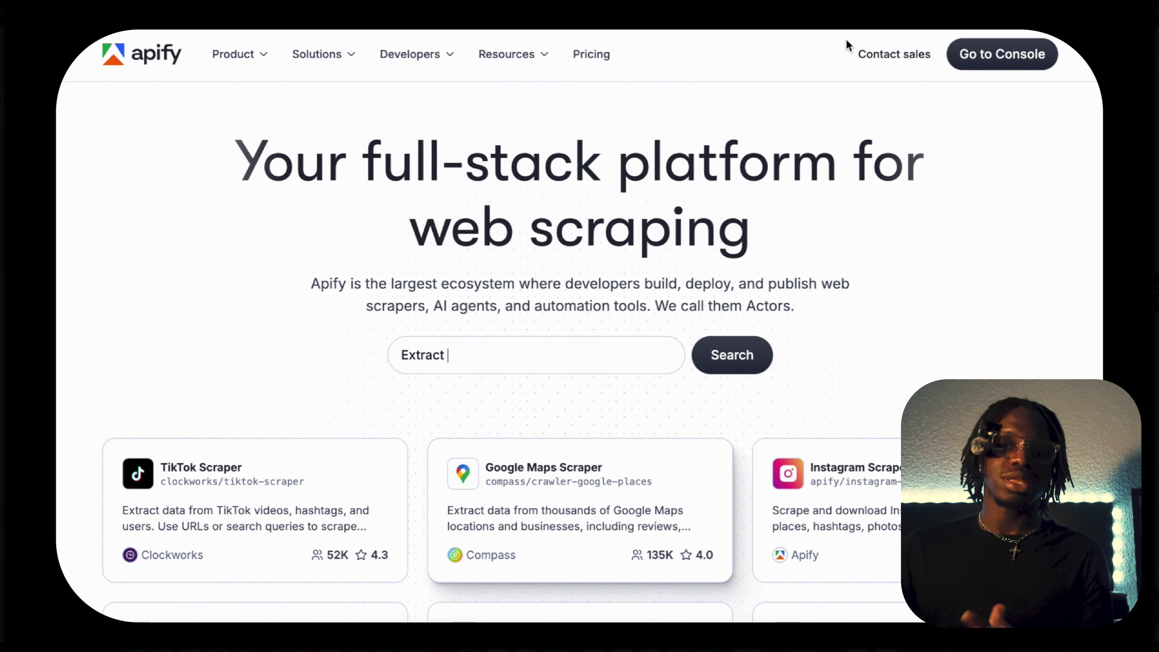
left_click(975, 63)
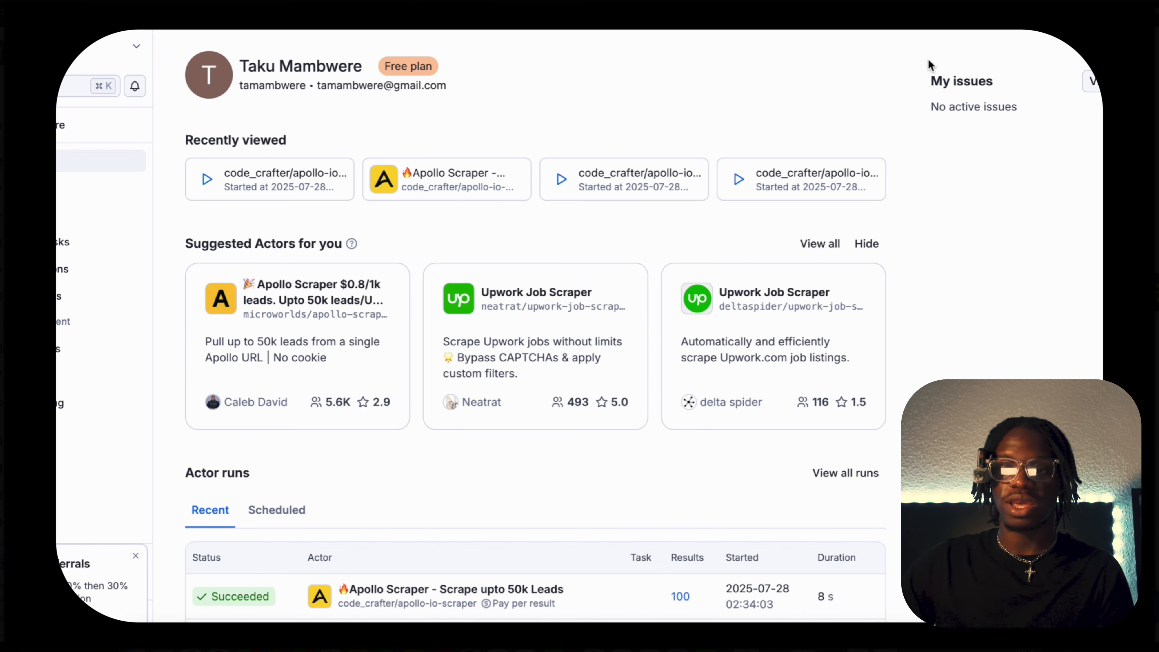
left_click(346, 301)
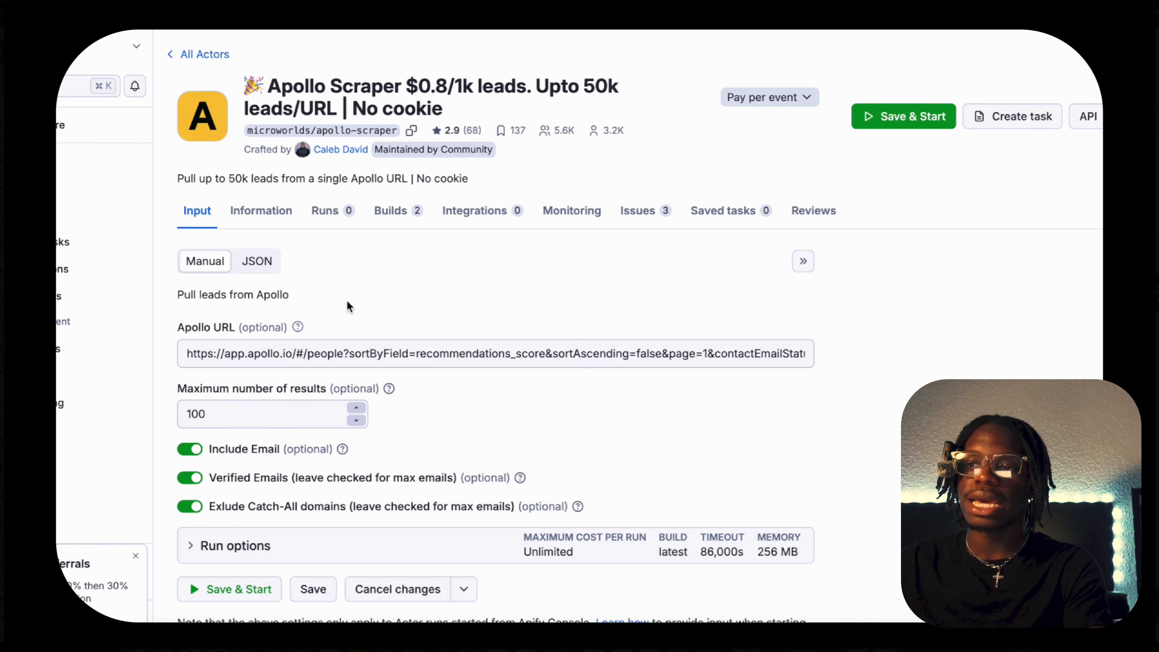
Replace the scraper's Apollo URL with the address of the filtered Apollo people search.
triple_click(345, 347)
key("BackSpace")
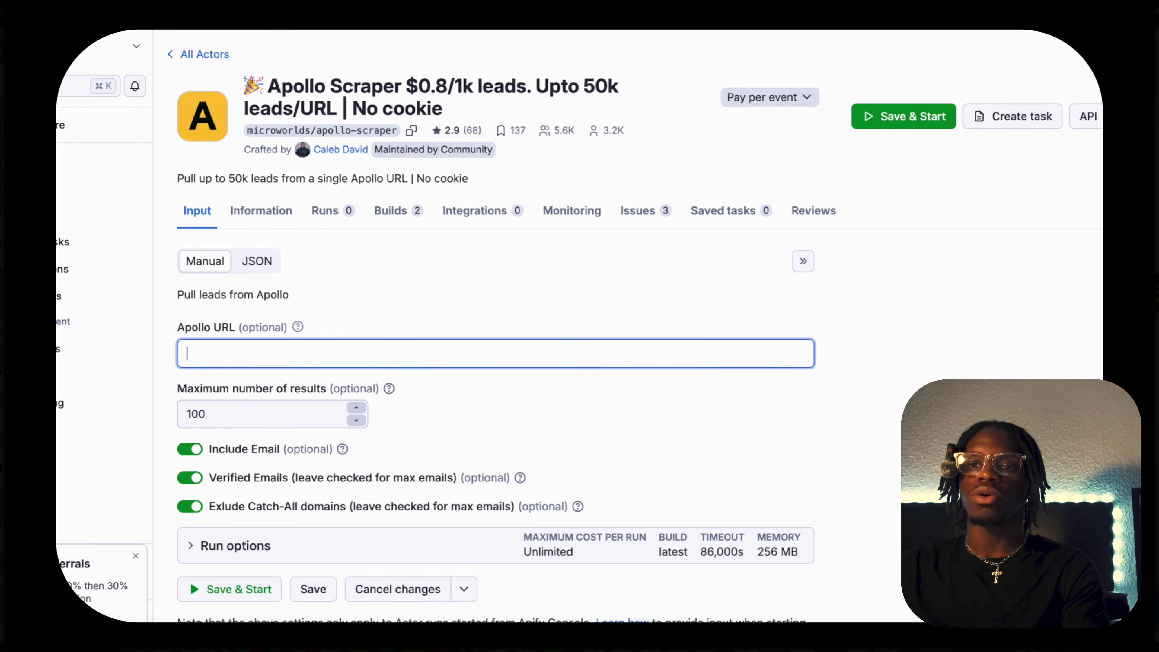
key("ctrl+Tab")
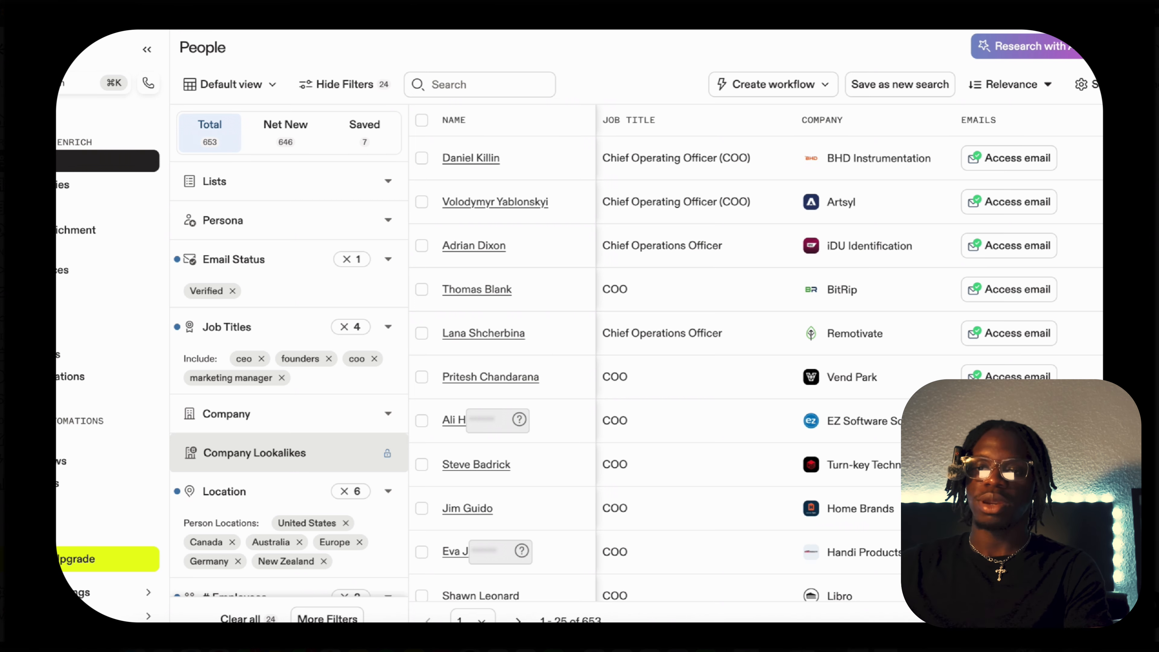
key("ctrl+shift+Tab")
key("super+v")
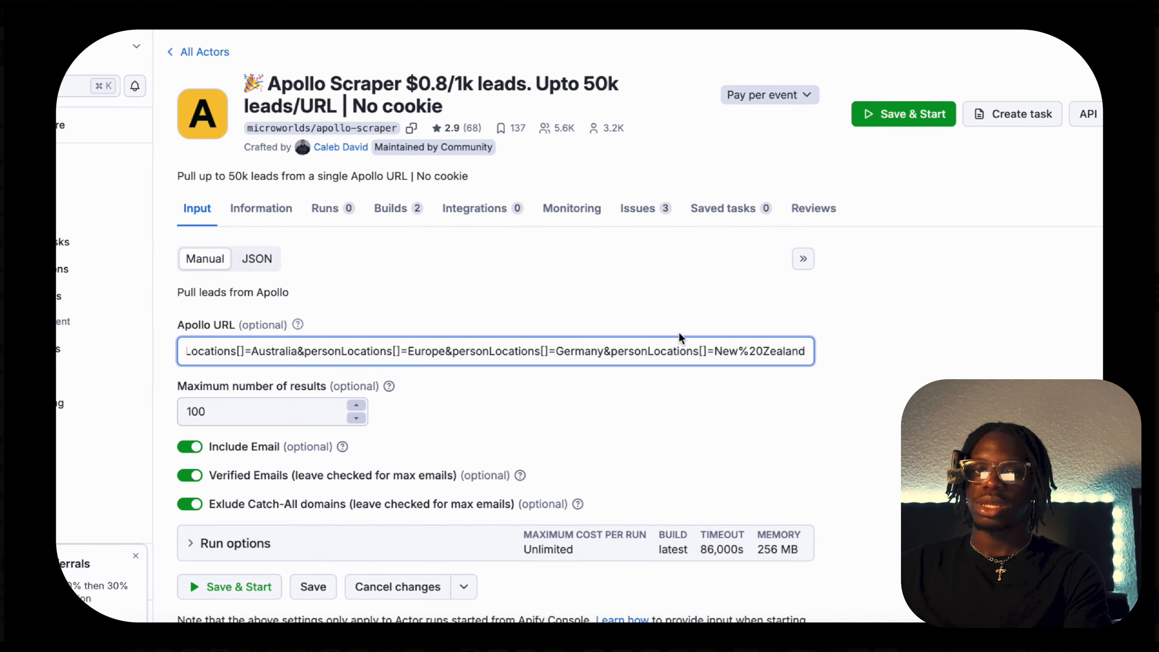
scroll(683, 340, "down", 2)
left_click(757, 322)
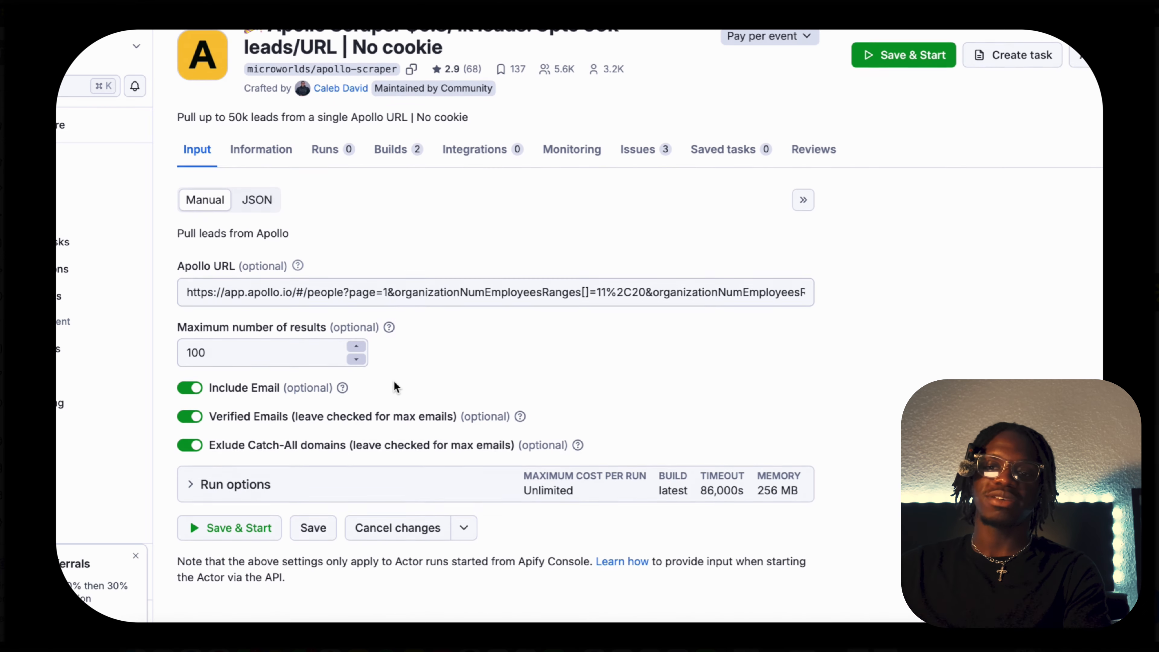
Save the input and start the Apollo Scraper run with a maximum of 100 results.
left_click(356, 346)
left_click(356, 359)
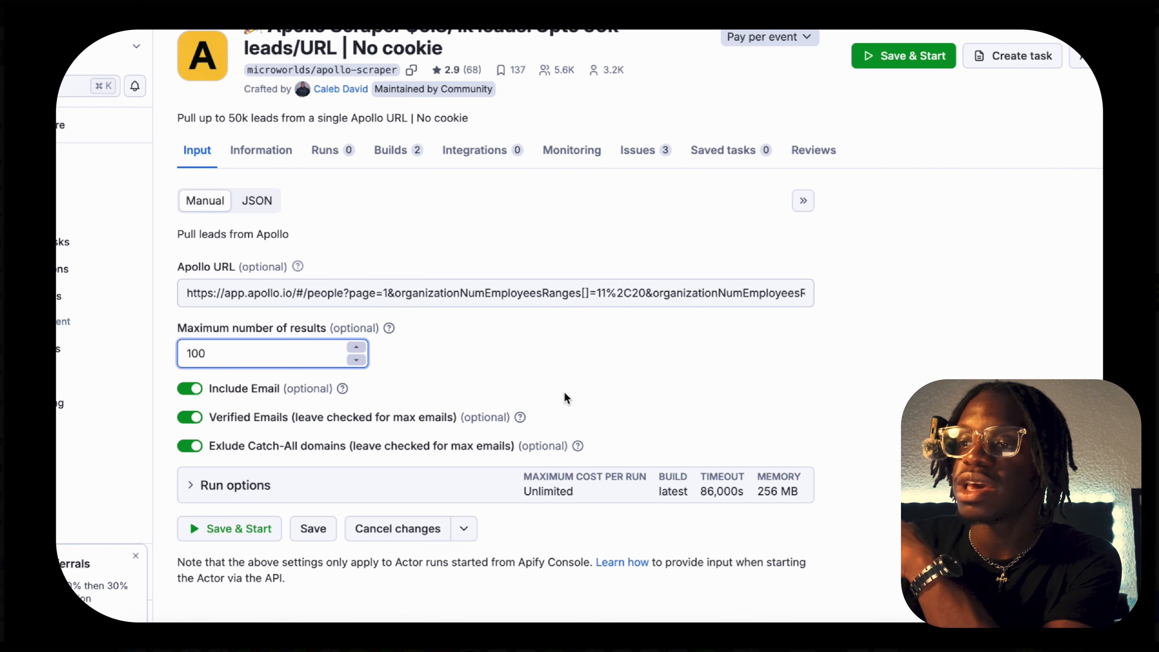
scroll(901, 174, "up", 2)
left_click(898, 124)
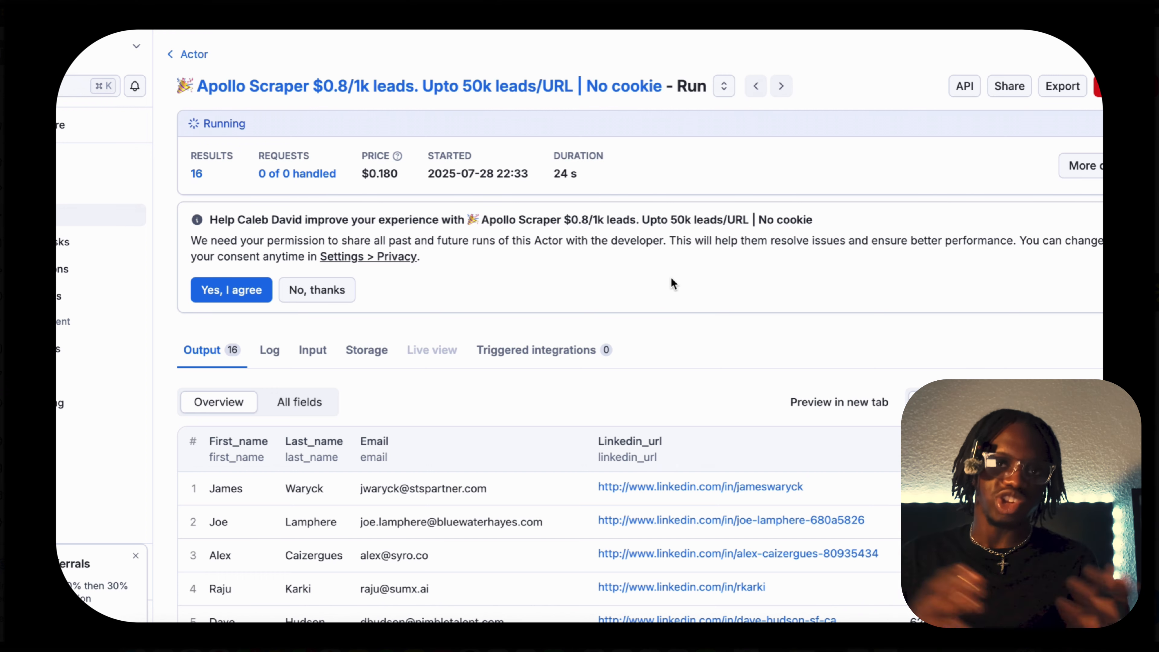
Examine the names, emails and LinkedIn URLs of the scraped leads in the run's output overview.
scroll(695, 368, "down", 4)
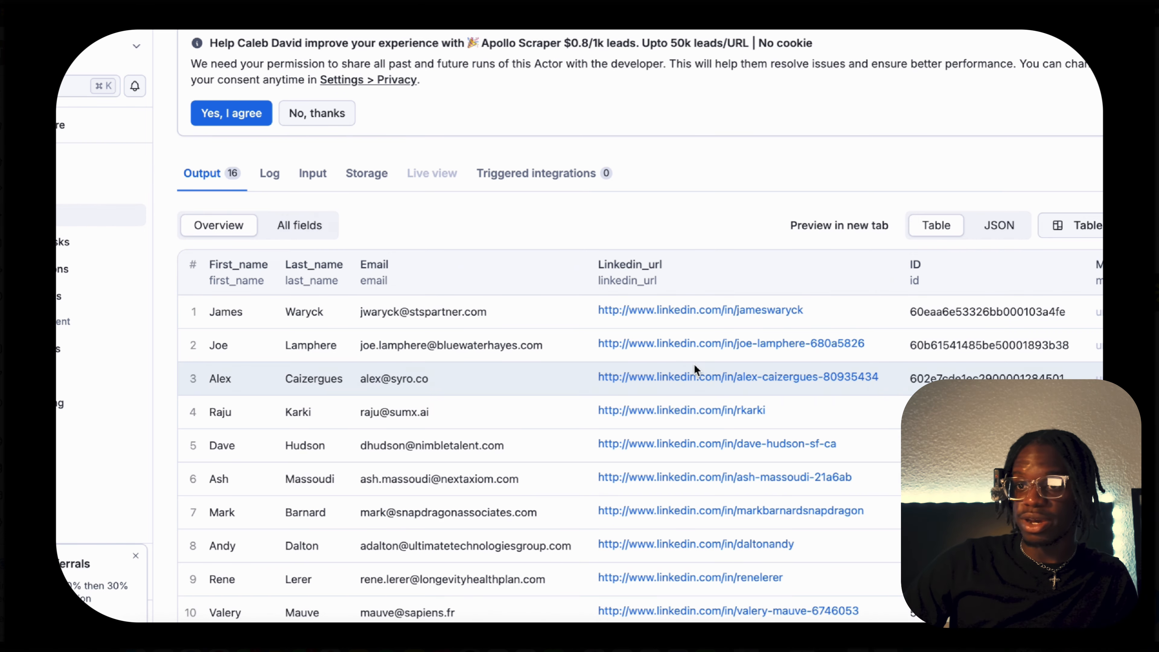
scroll(694, 363, "down", 2)
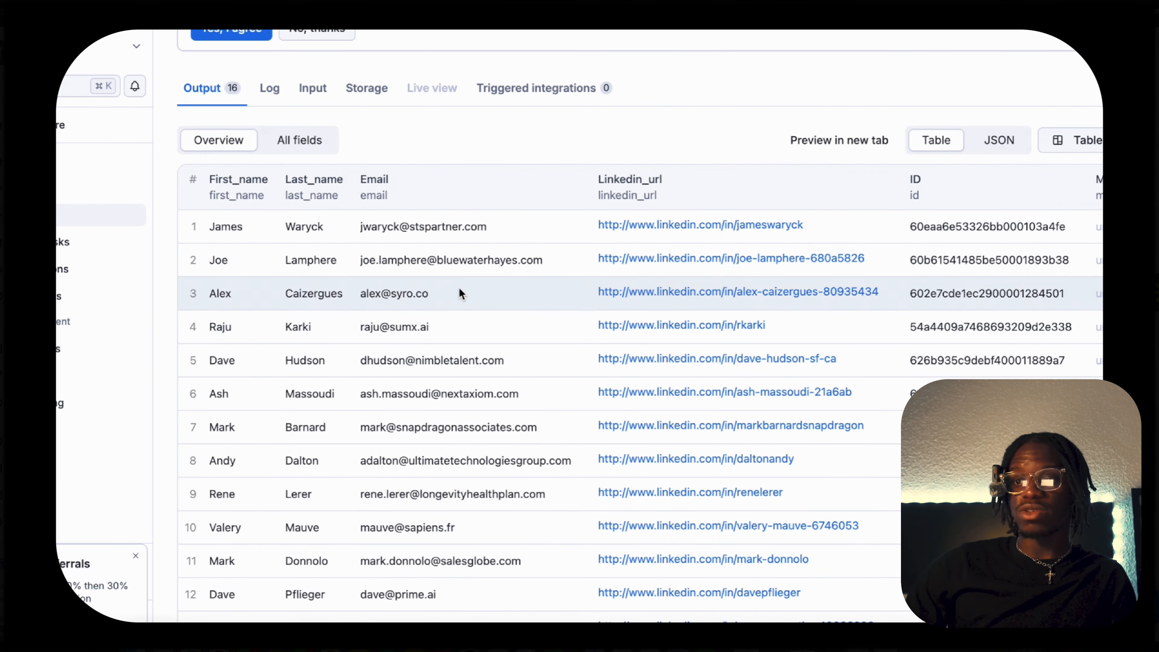
scroll(419, 386, "down", 4)
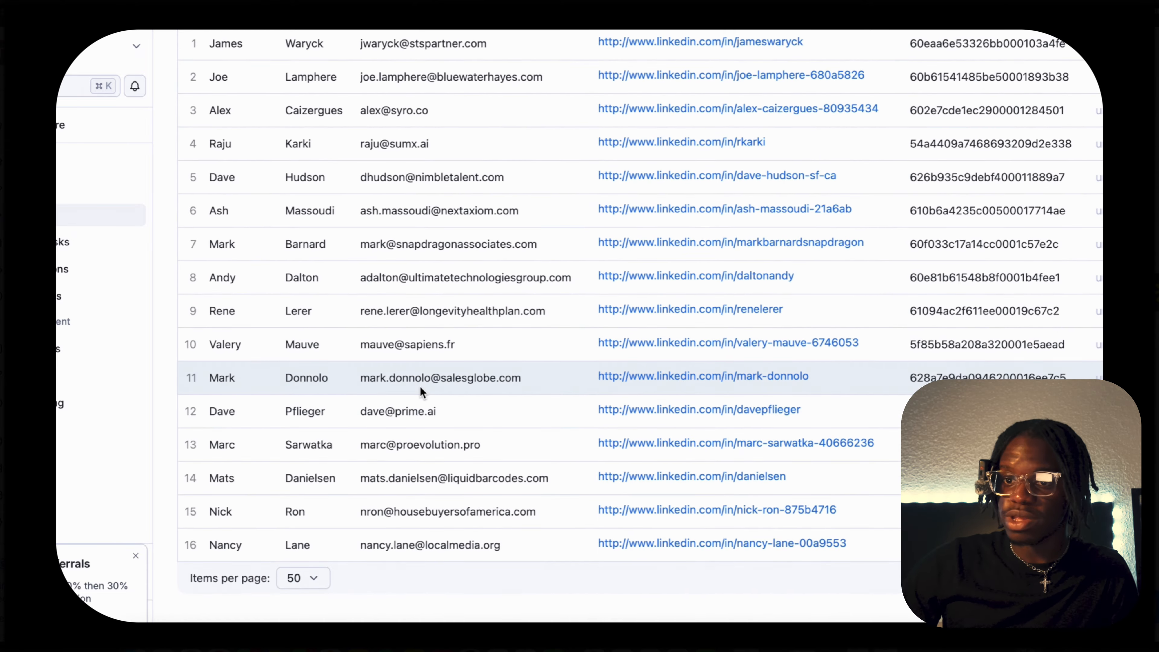
scroll(420, 386, "up", 8)
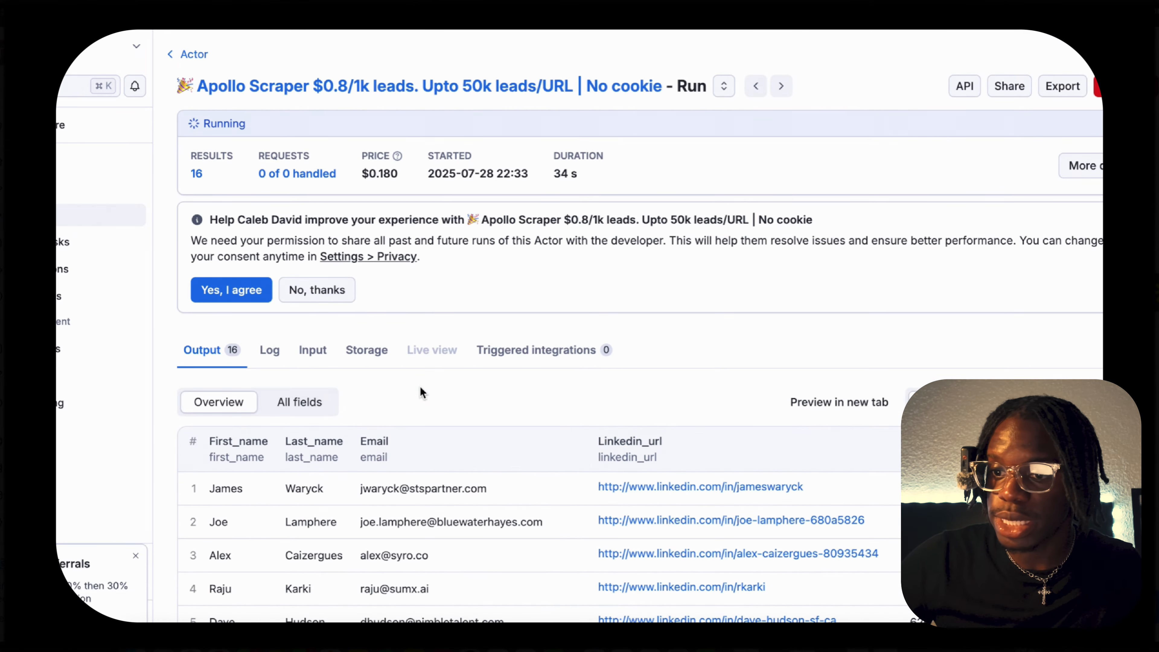
Show all fields of the run's output and examine the location, email status, employment and organization columns.
scroll(252, 341, "down", 2)
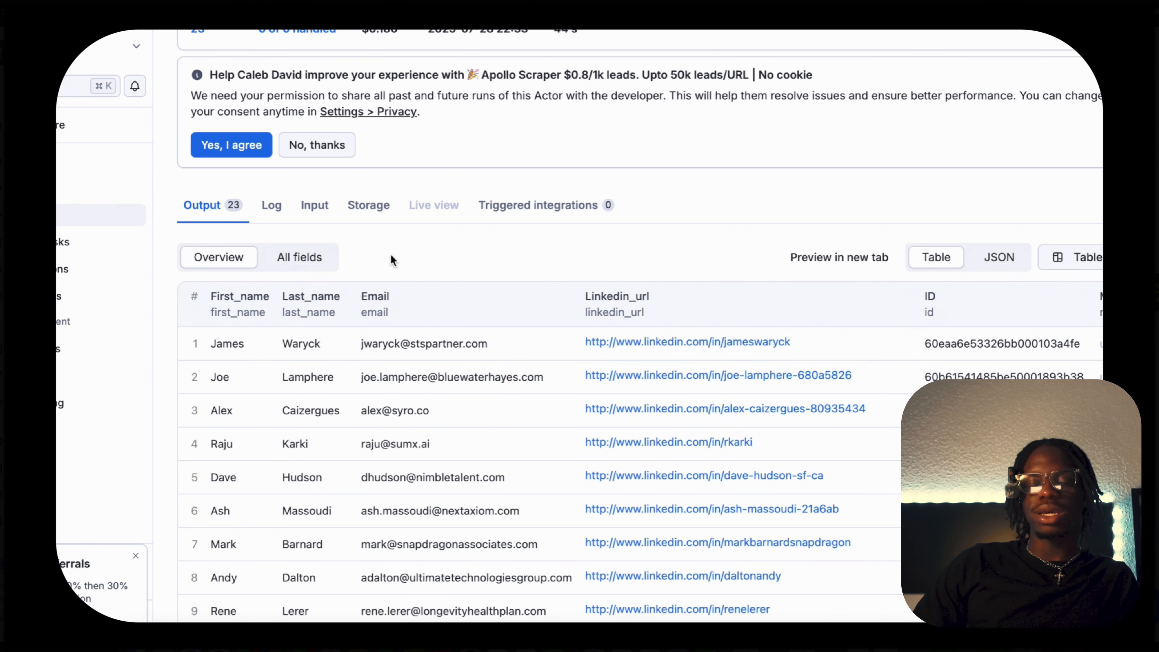
left_click(313, 258)
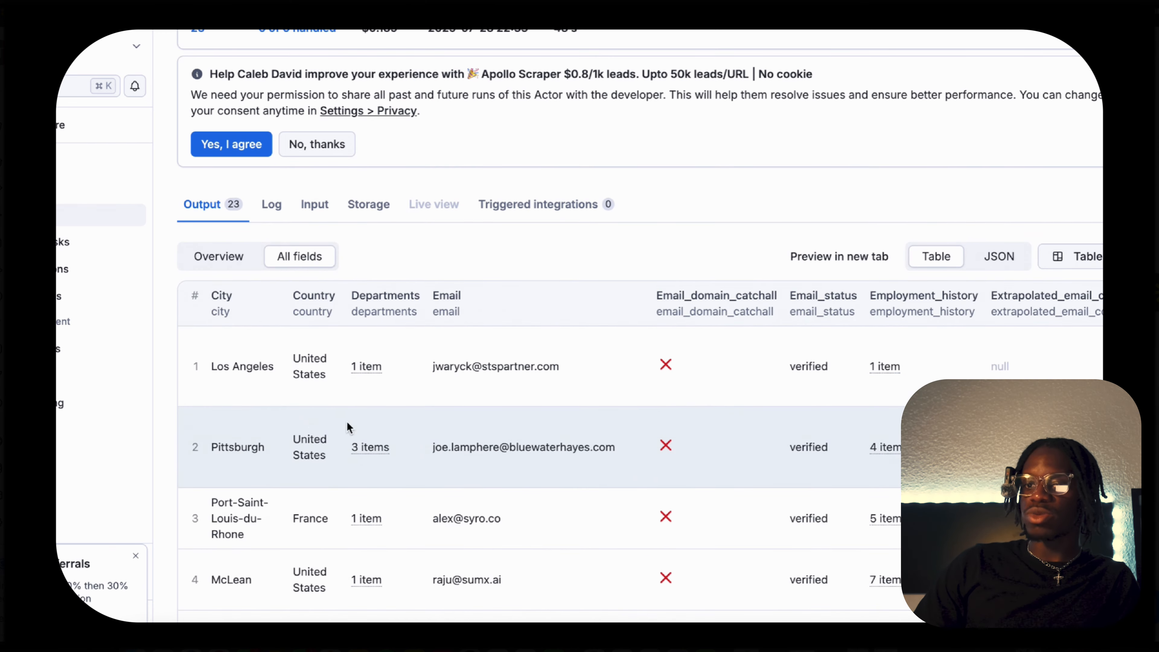
scroll(524, 413, "down", 4)
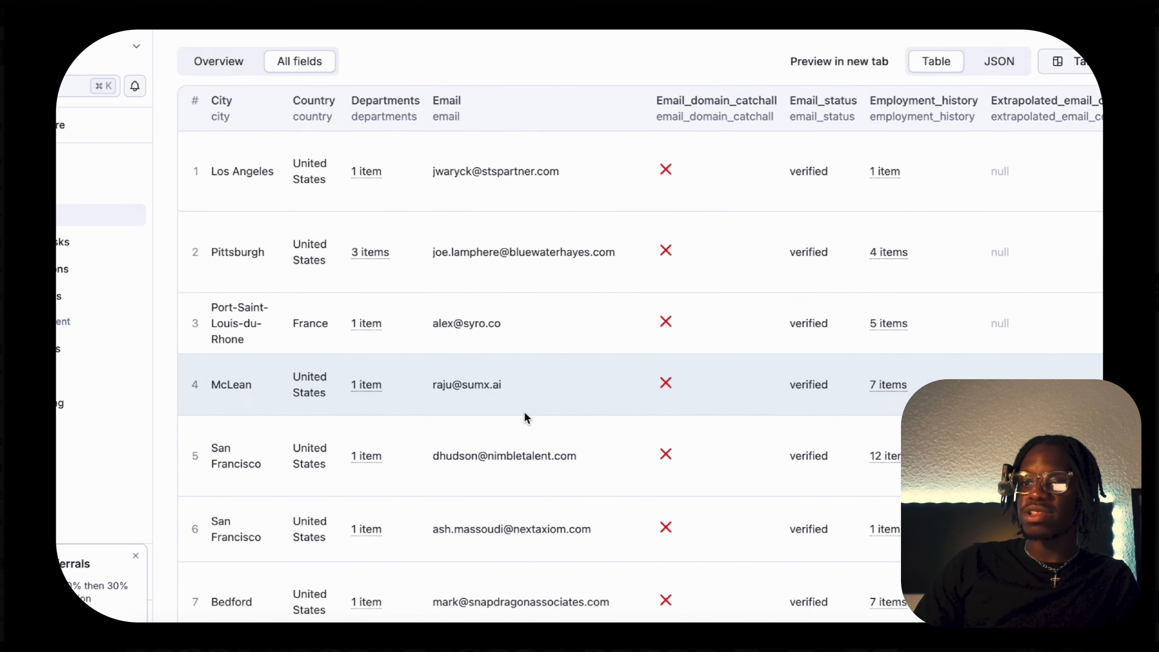
scroll(525, 415, "right", 15)
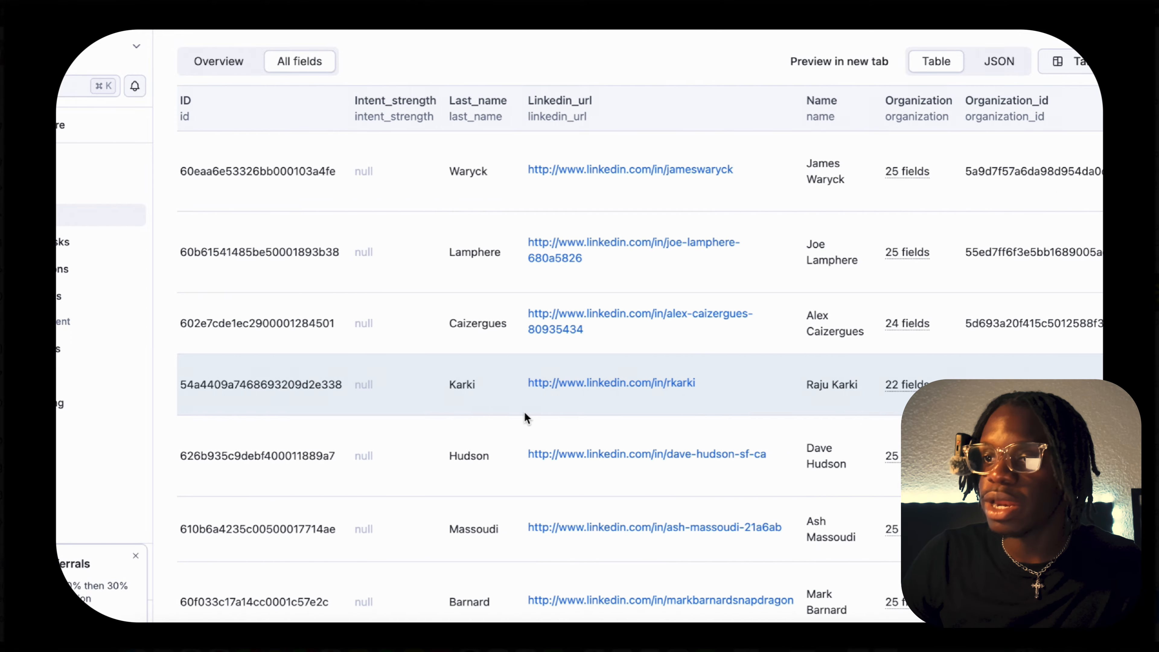
scroll(524, 411, "right", 10)
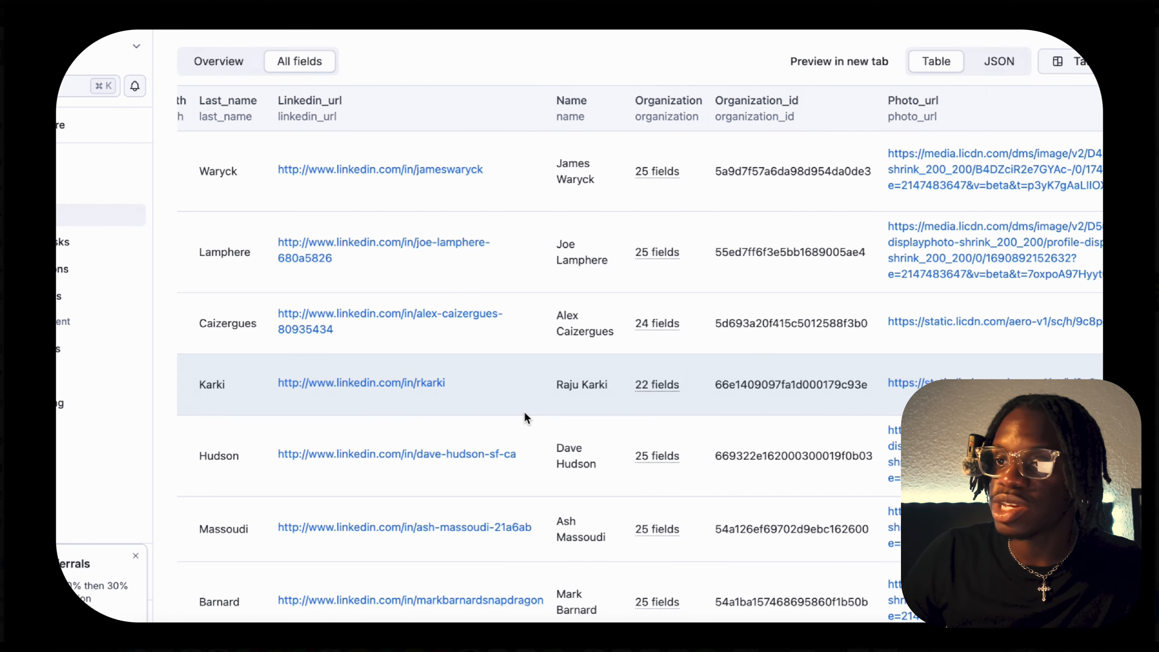
scroll(525, 412, "right", 8)
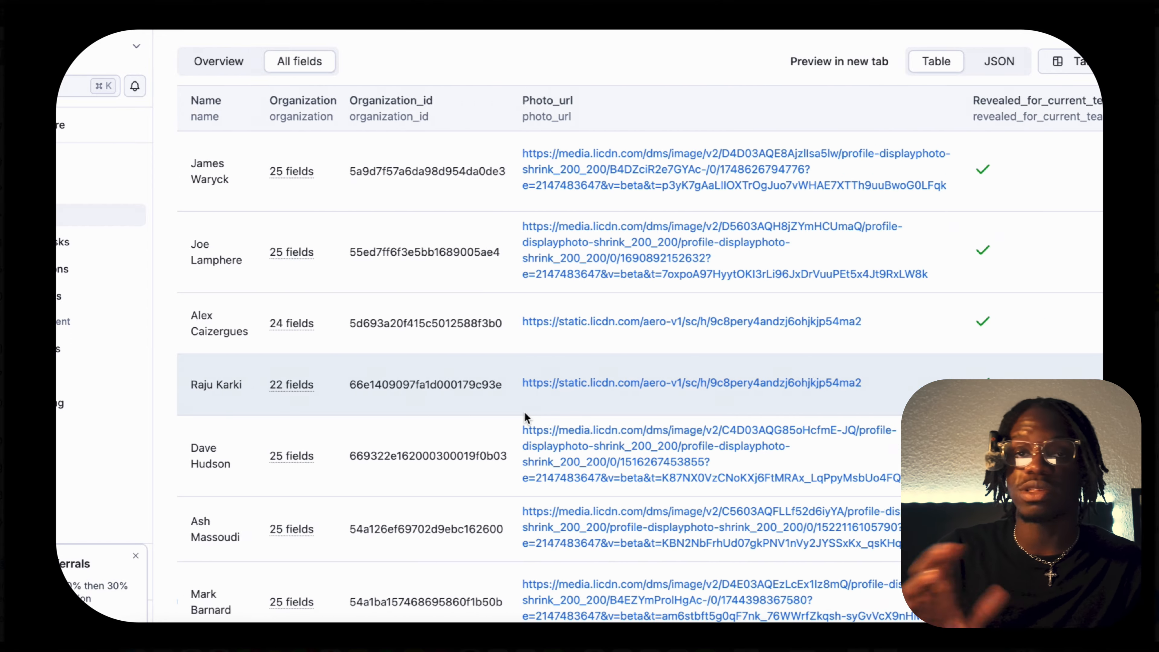
Examine the seniority, state and title columns of the run's output and check the run's status until it finishes.
scroll(525, 416, "right", 10)
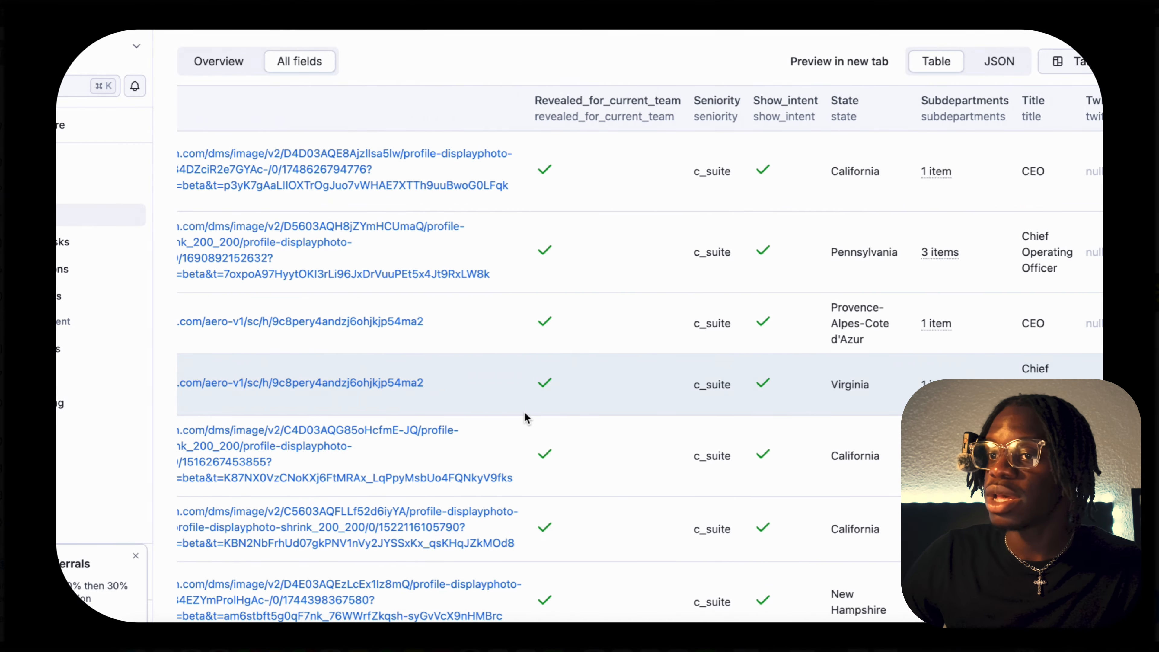
scroll(878, 368, "right", 3)
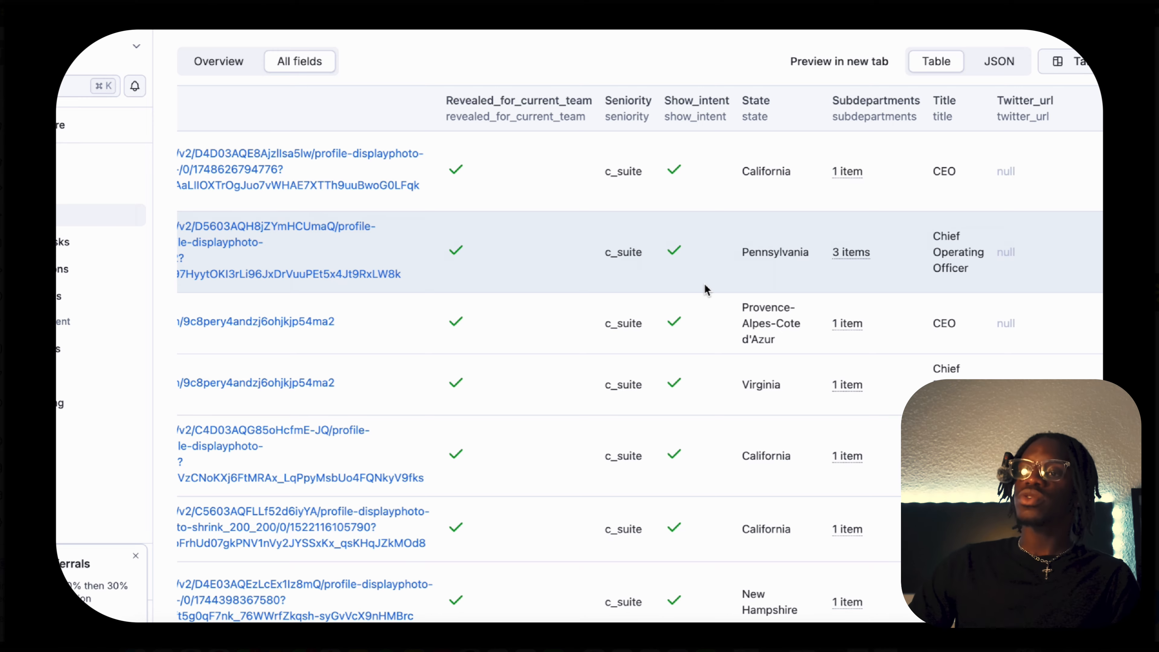
scroll(703, 282, "left", 15)
scroll(703, 283, "up", 5)
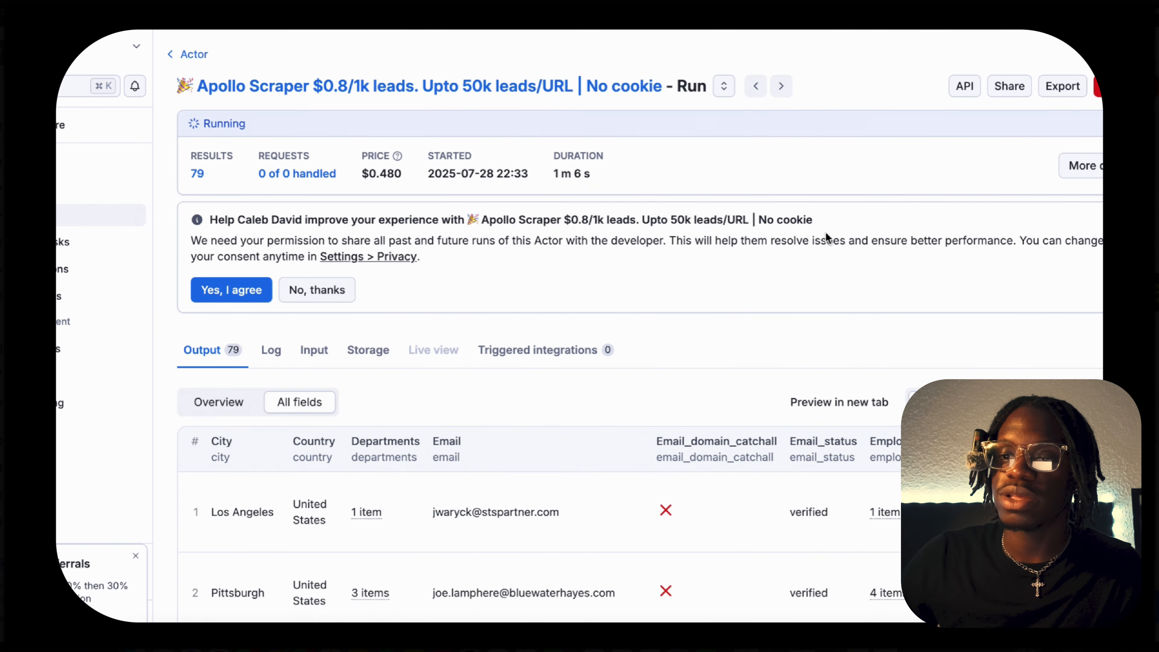
scroll(575, 353, "down", 3)
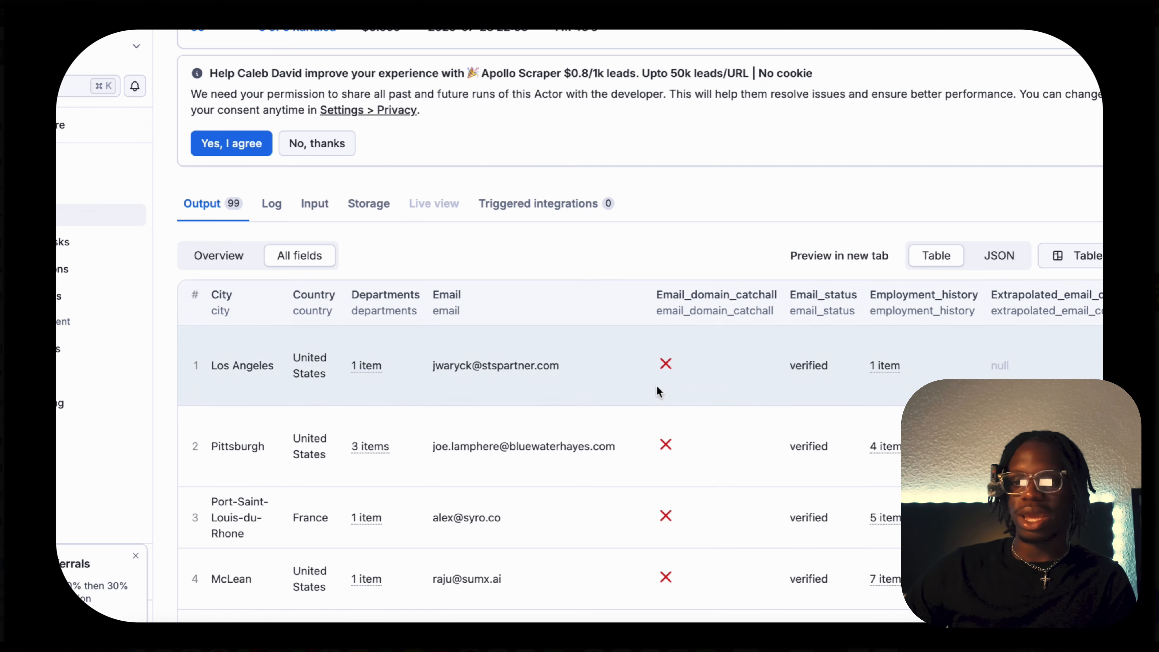
scroll(661, 394, "down", 2)
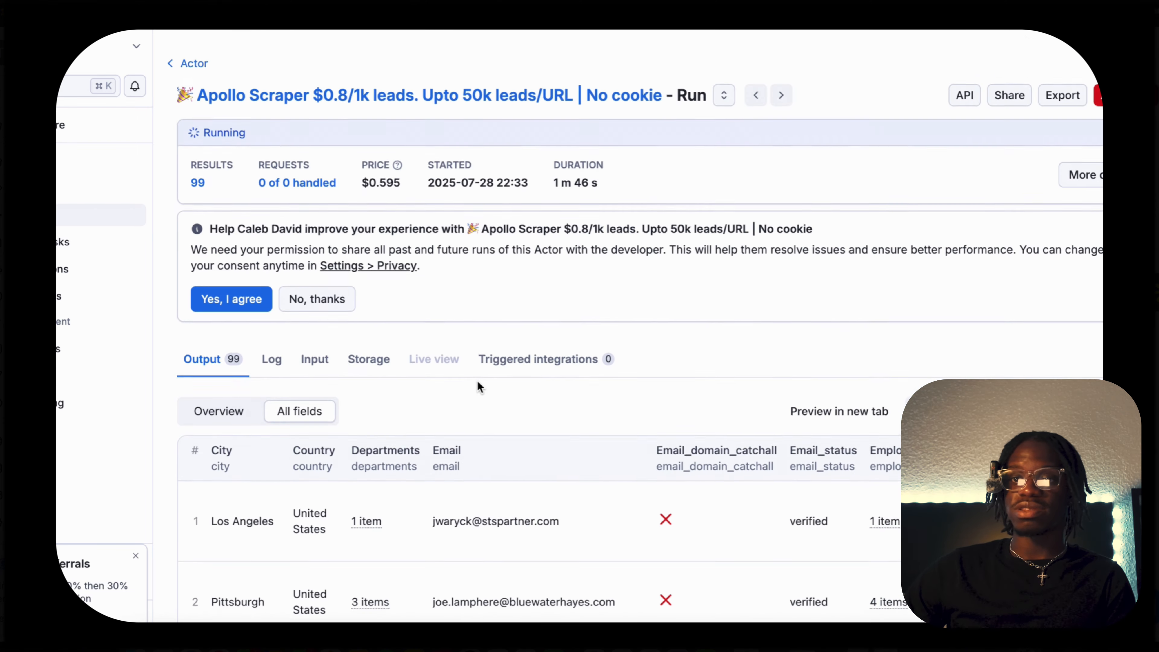
scroll(479, 385, "up", 6)
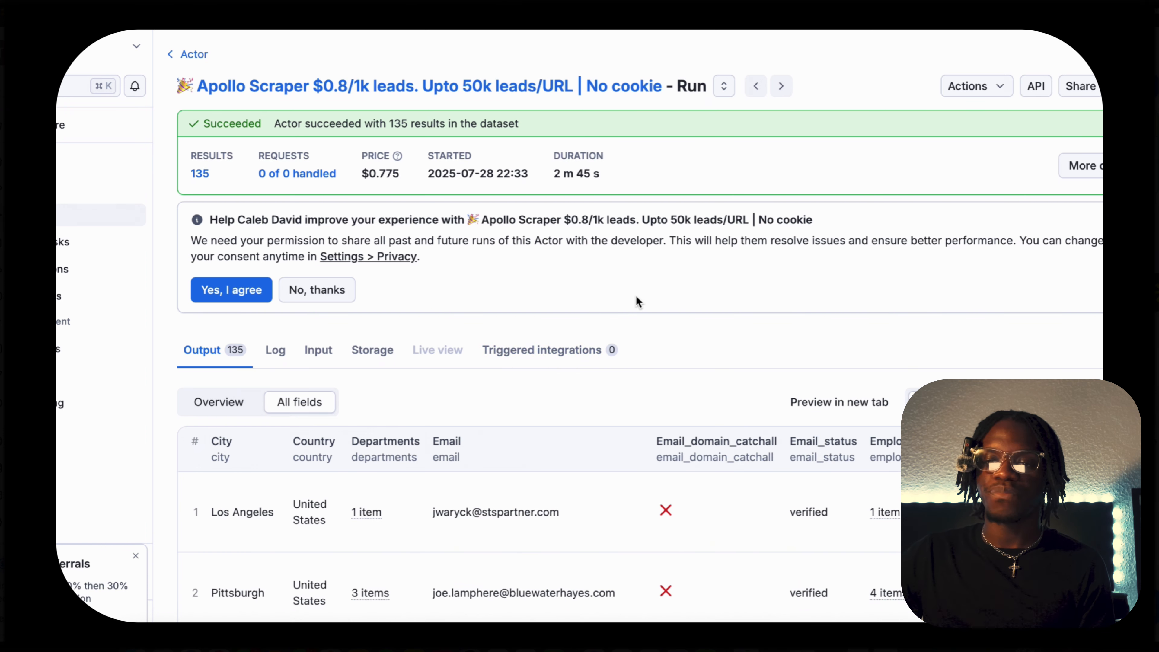
Dismiss the referral promotion and download the run's dataset with all fields in Excel format.
left_click(136, 556)
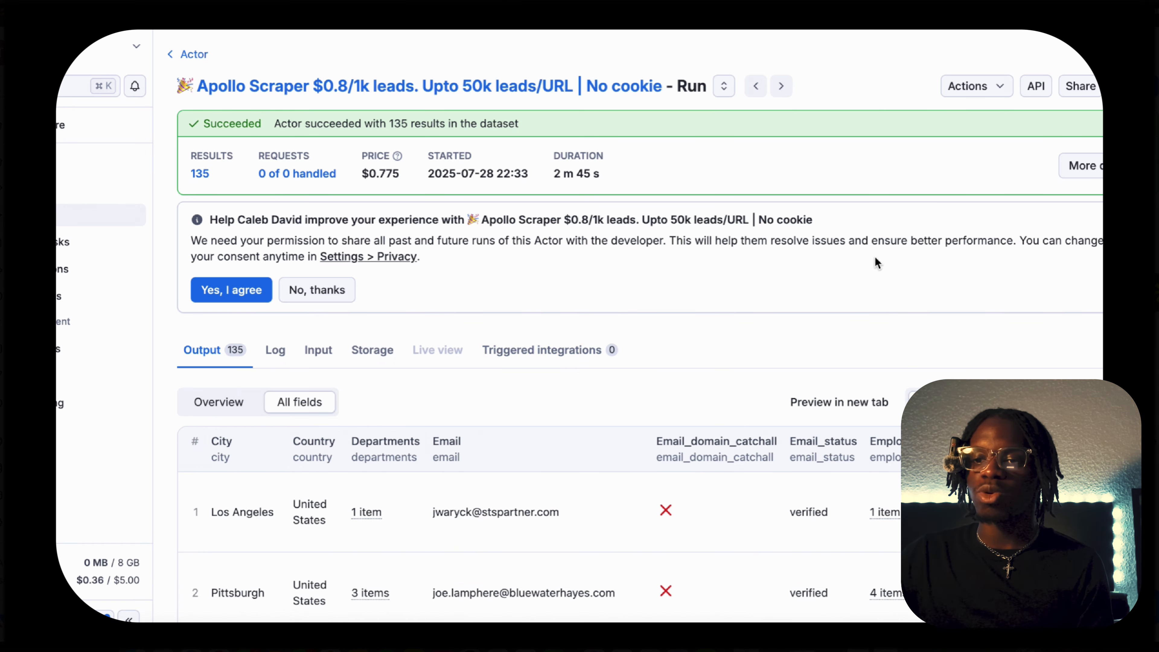
left_click(1129, 85)
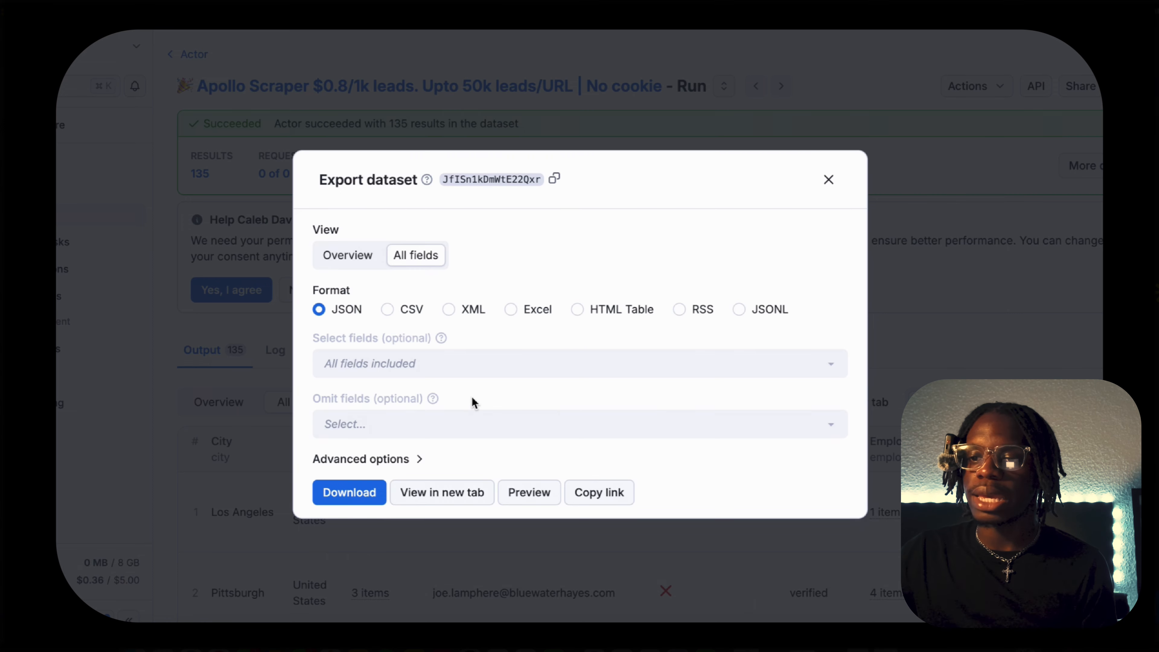
left_click(511, 311)
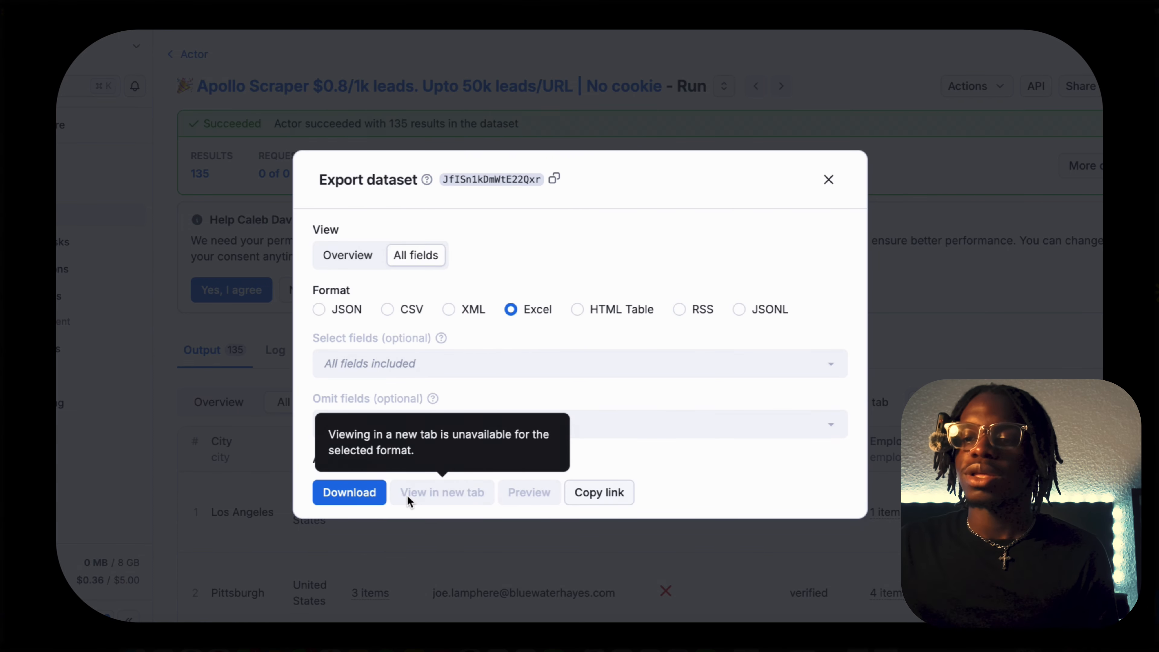
left_click(368, 499)
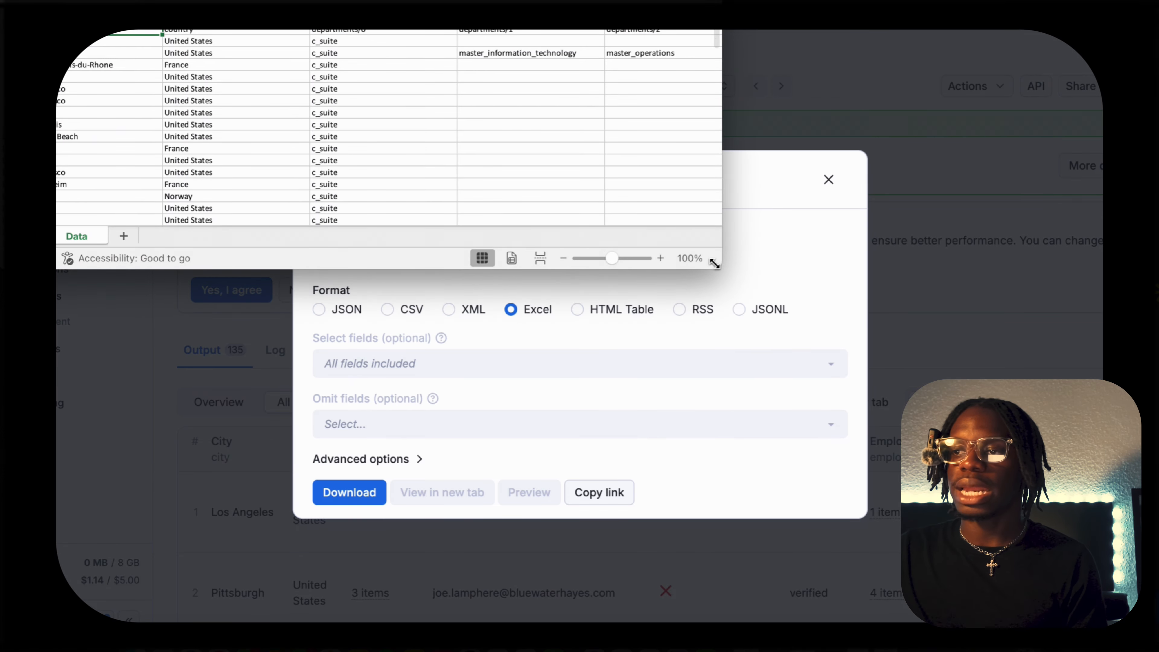
Enlarge the downloaded spreadsheet, examine its email, department and employment history columns, and close it without saving changes.
left_click_drag(714, 264, 1095, 623)
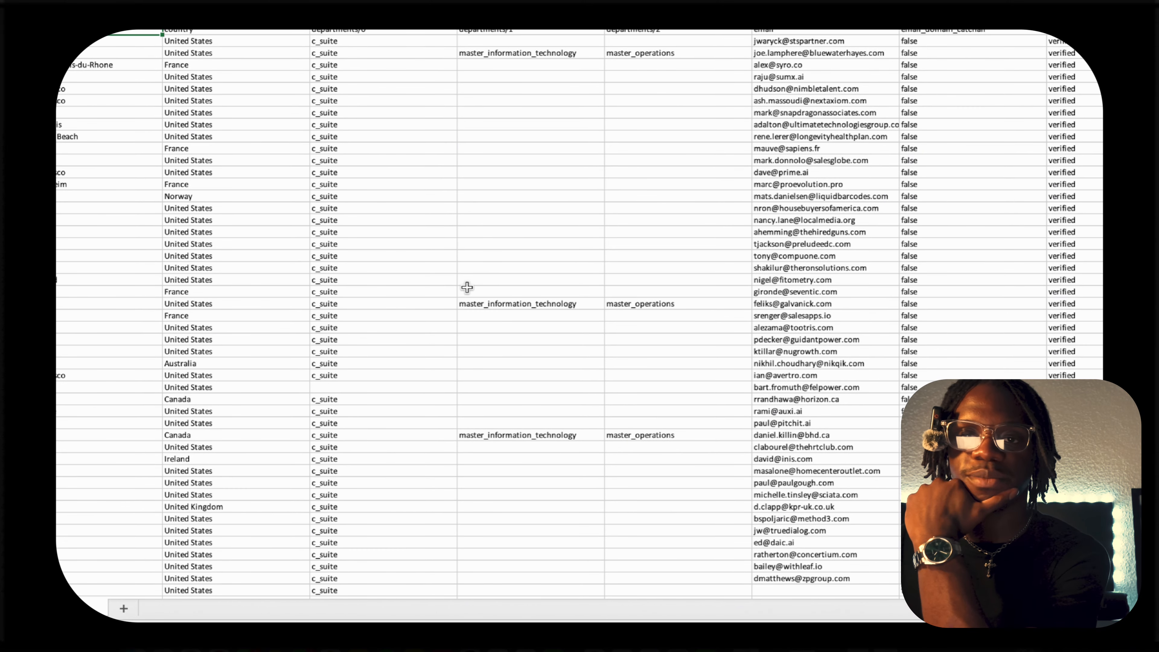
scroll(427, 202, "left", 2)
scroll(791, 194, "right", 6)
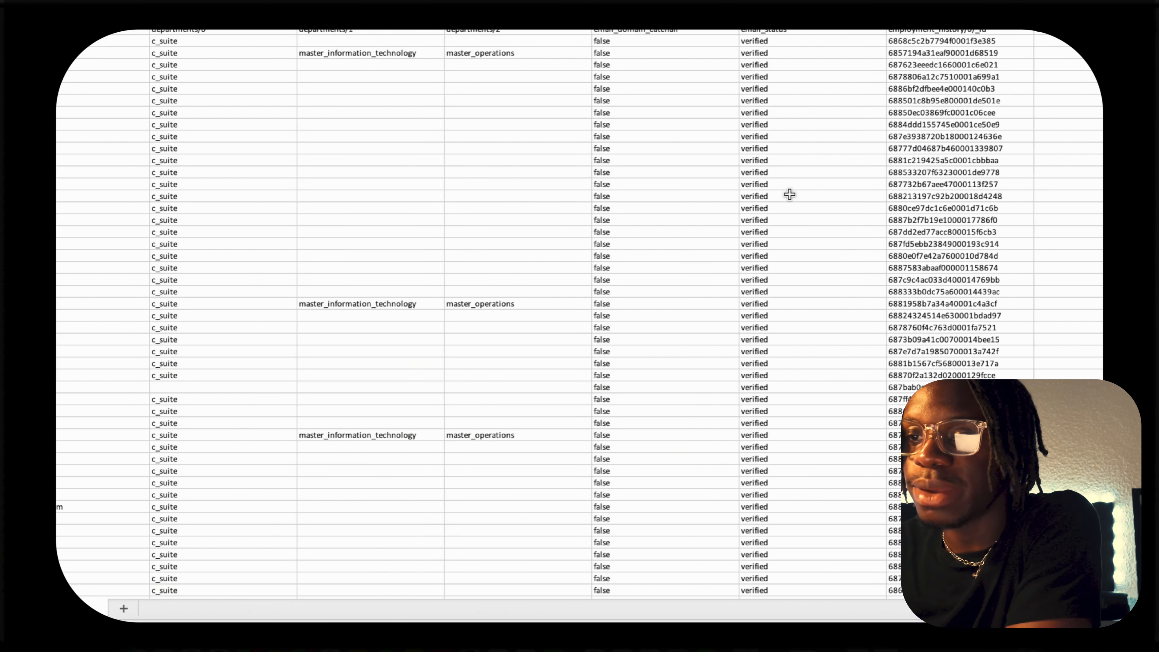
scroll(789, 194, "right", 8)
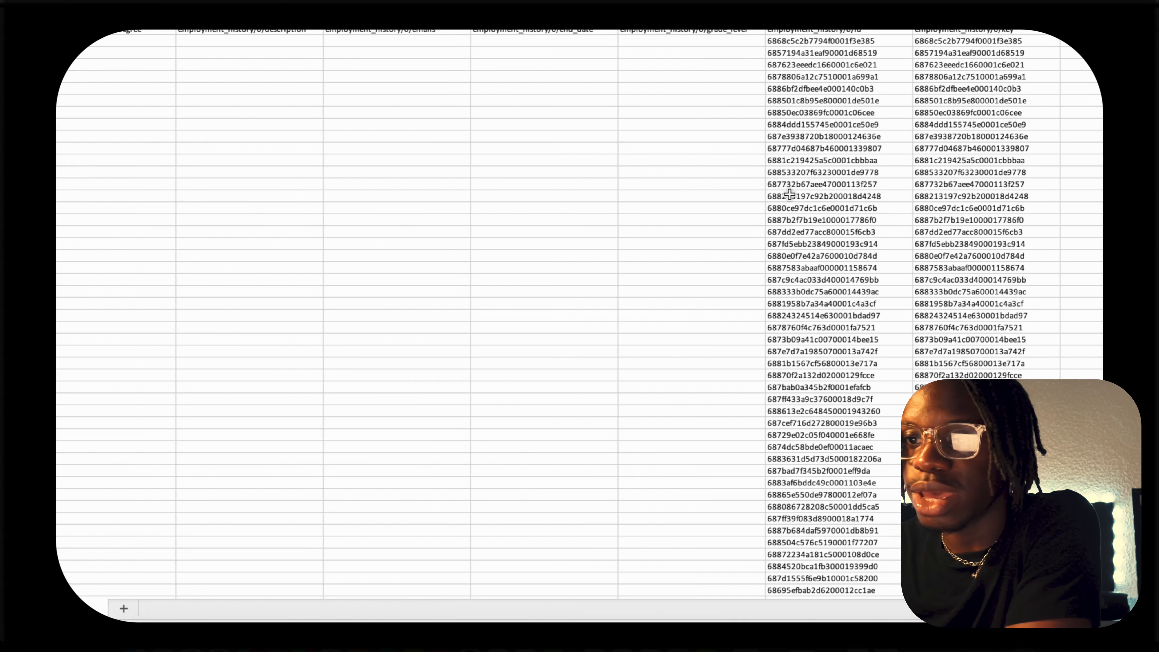
scroll(789, 194, "right", 6)
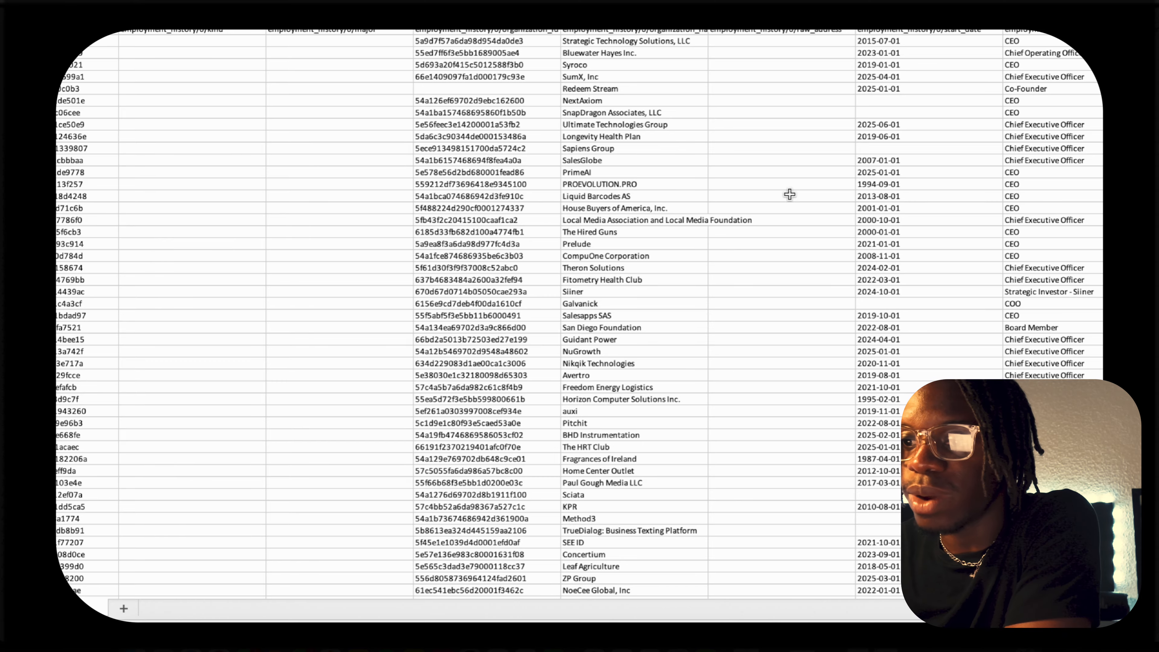
scroll(789, 194, "right", 3)
scroll(789, 194, "right", 2)
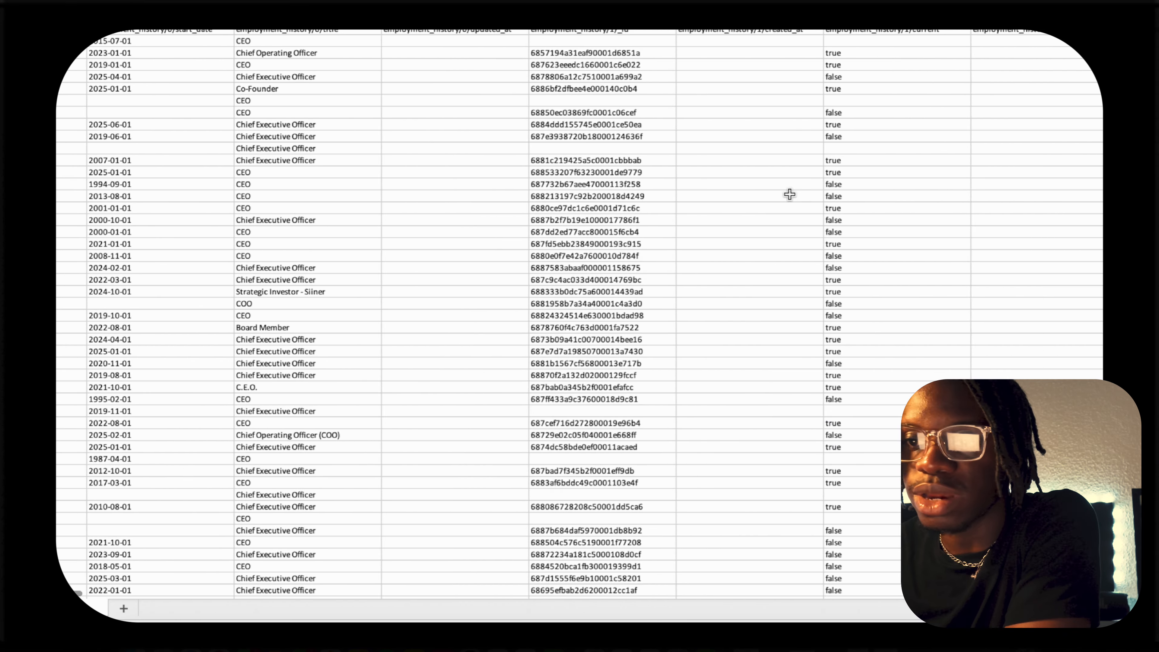
scroll(789, 194, "right", 20)
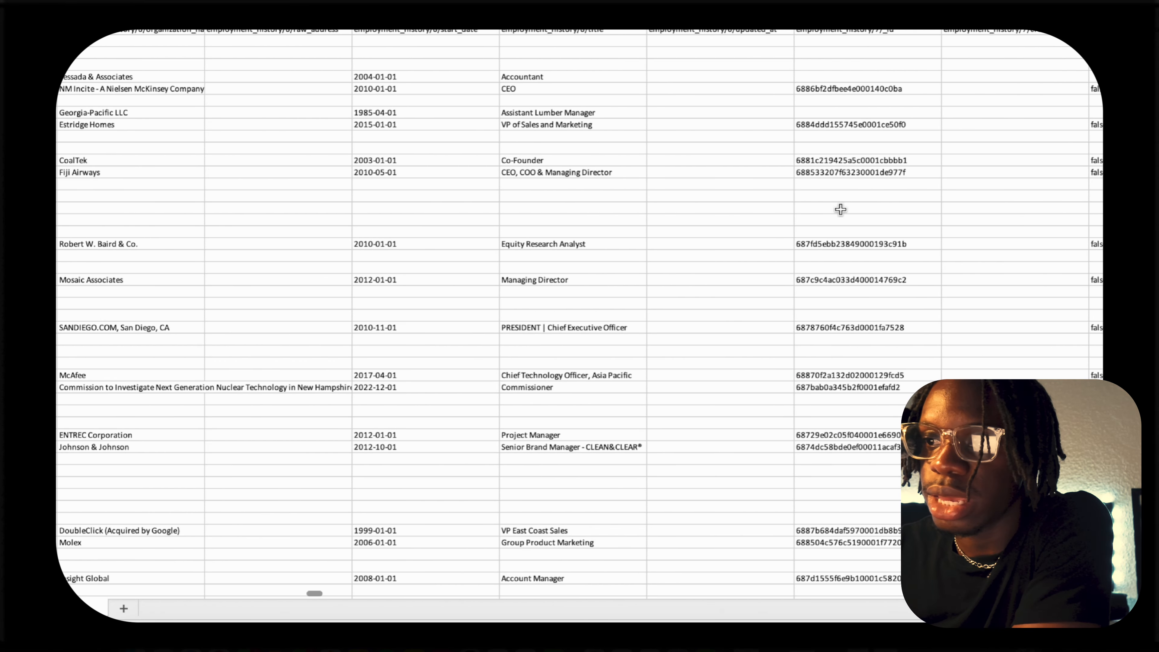
left_click_drag(314, 593, 659, 564)
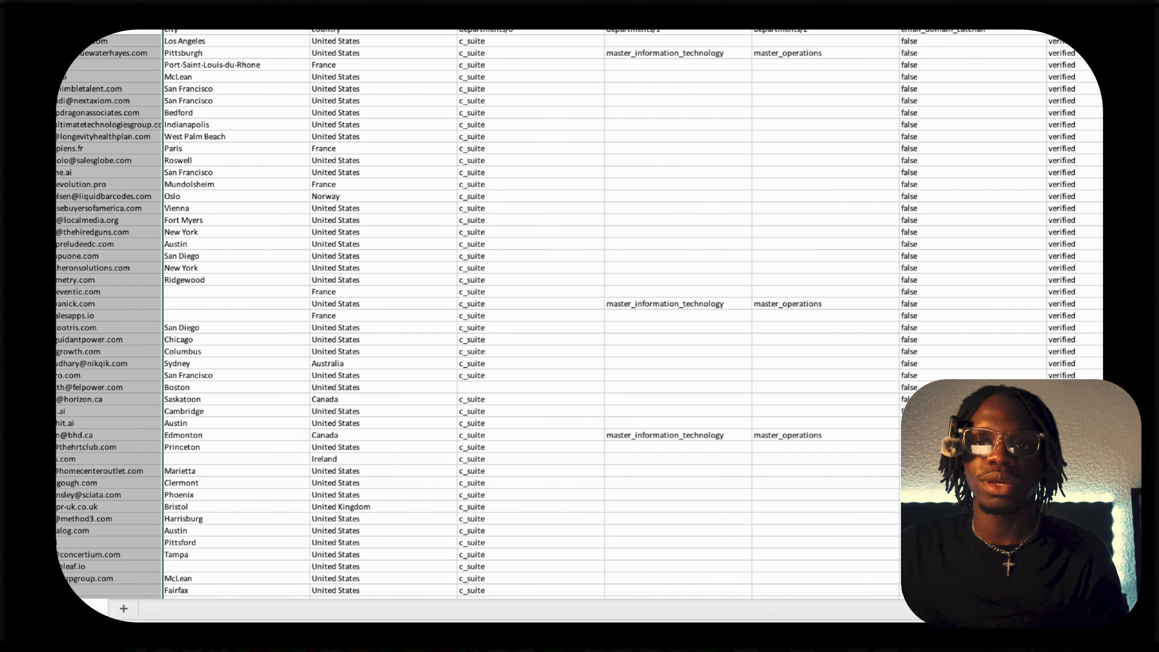
key("super+w")
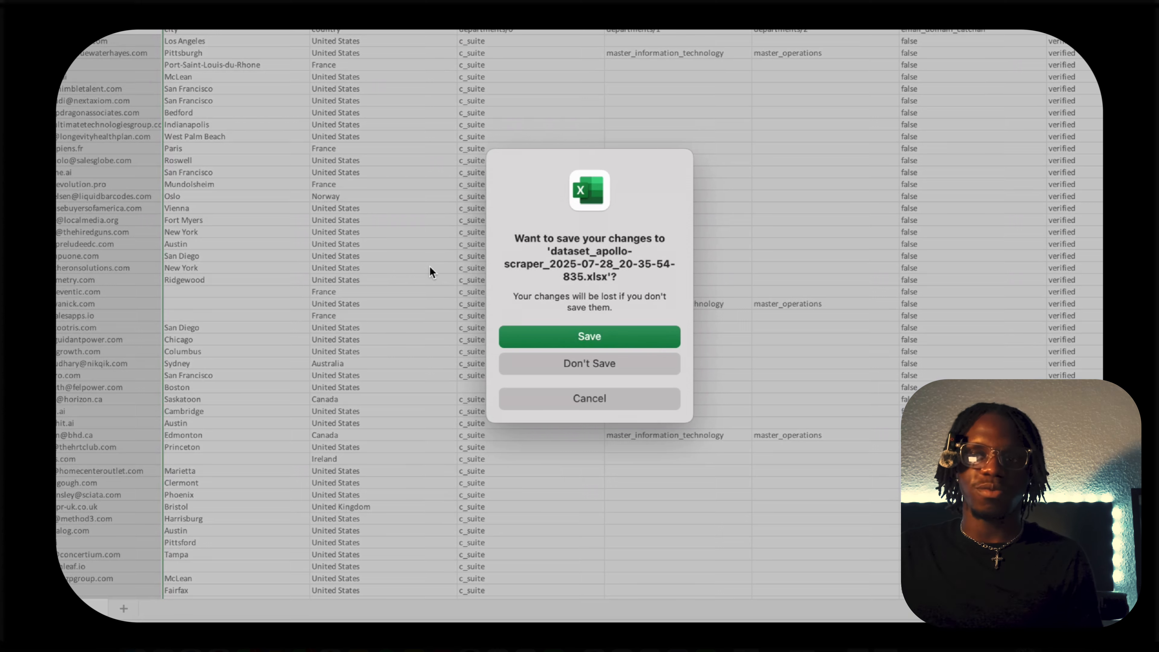
left_click(588, 363)
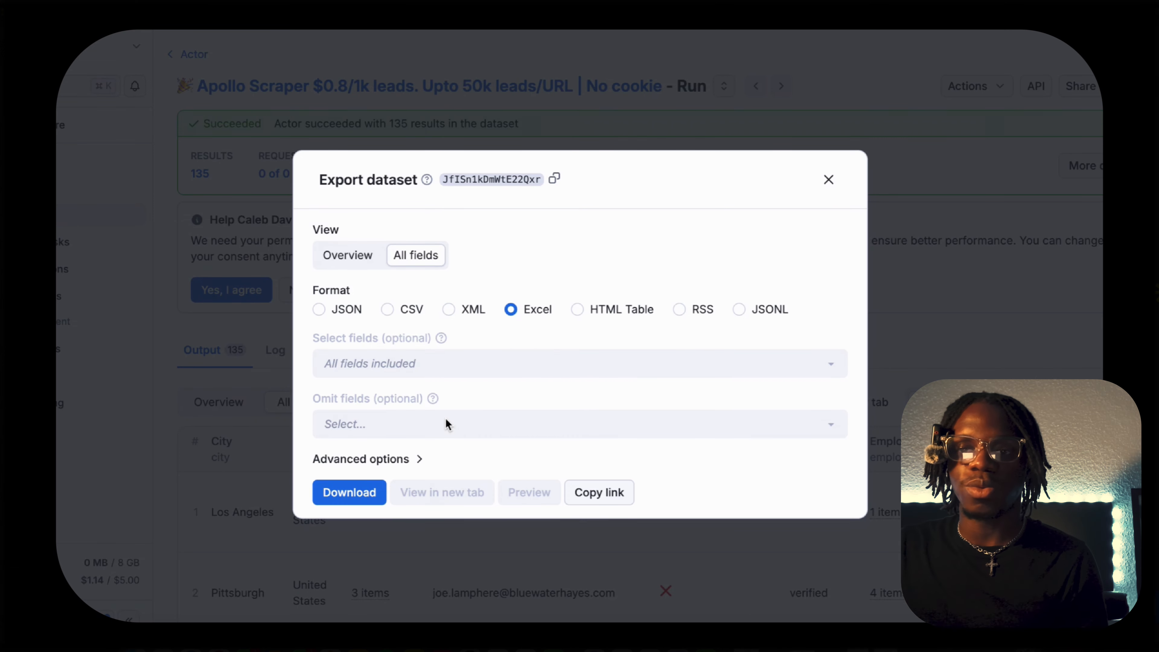
Leave the dataset export and switch the run's output table to the Overview view.
left_click(323, 255)
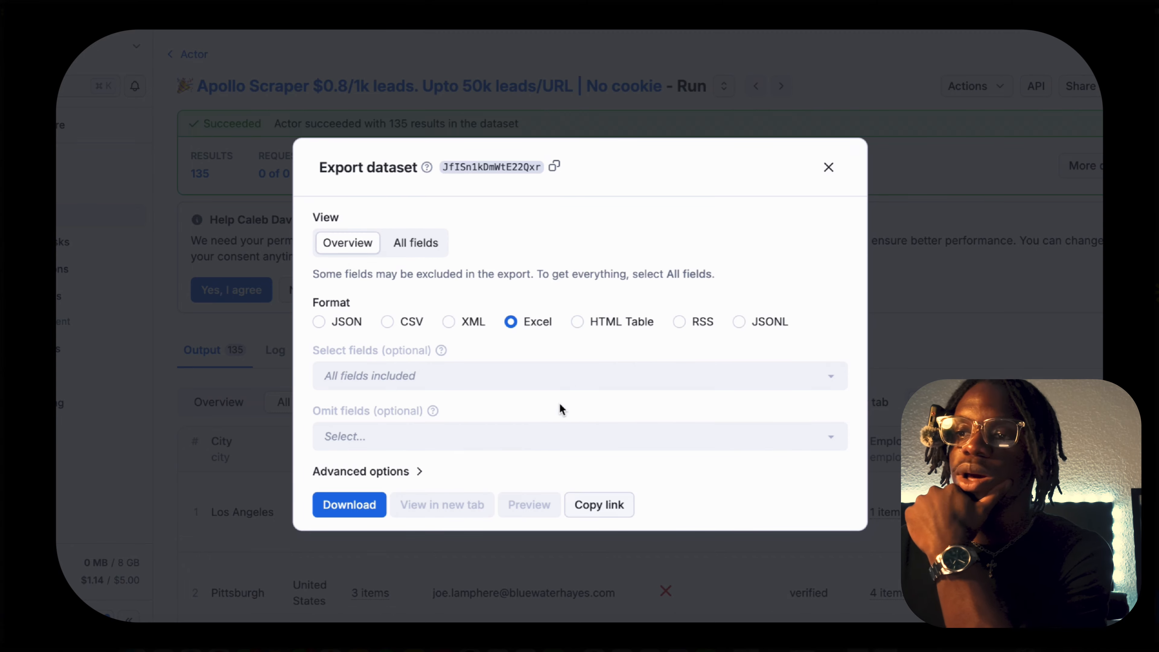
left_click(823, 174)
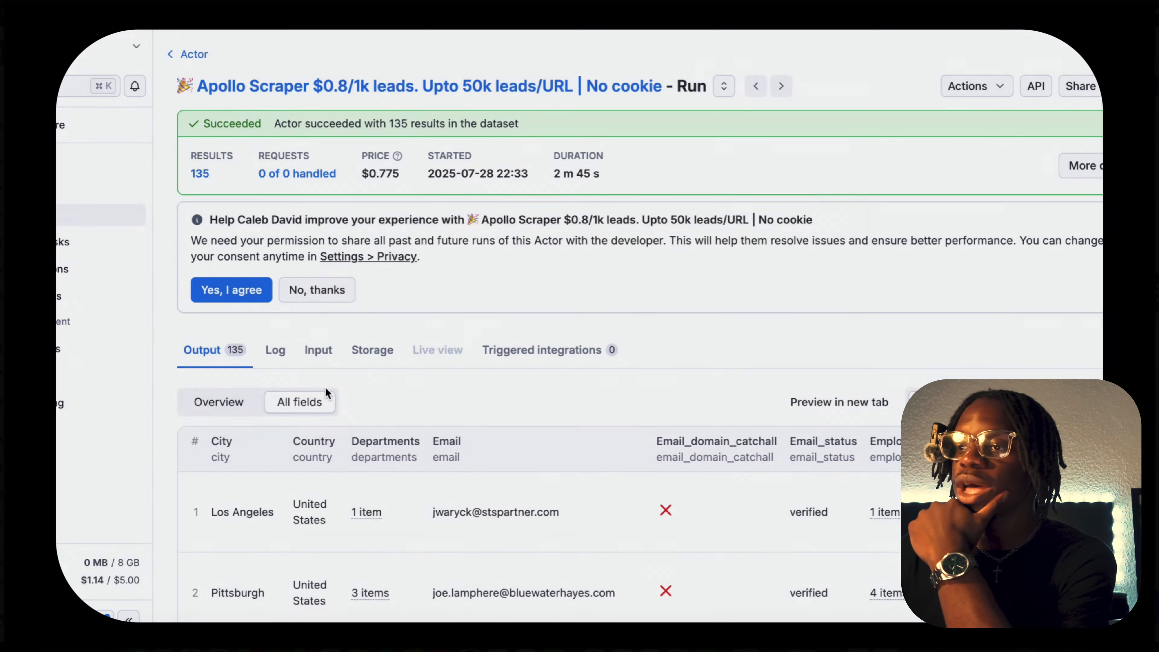
left_click(237, 401)
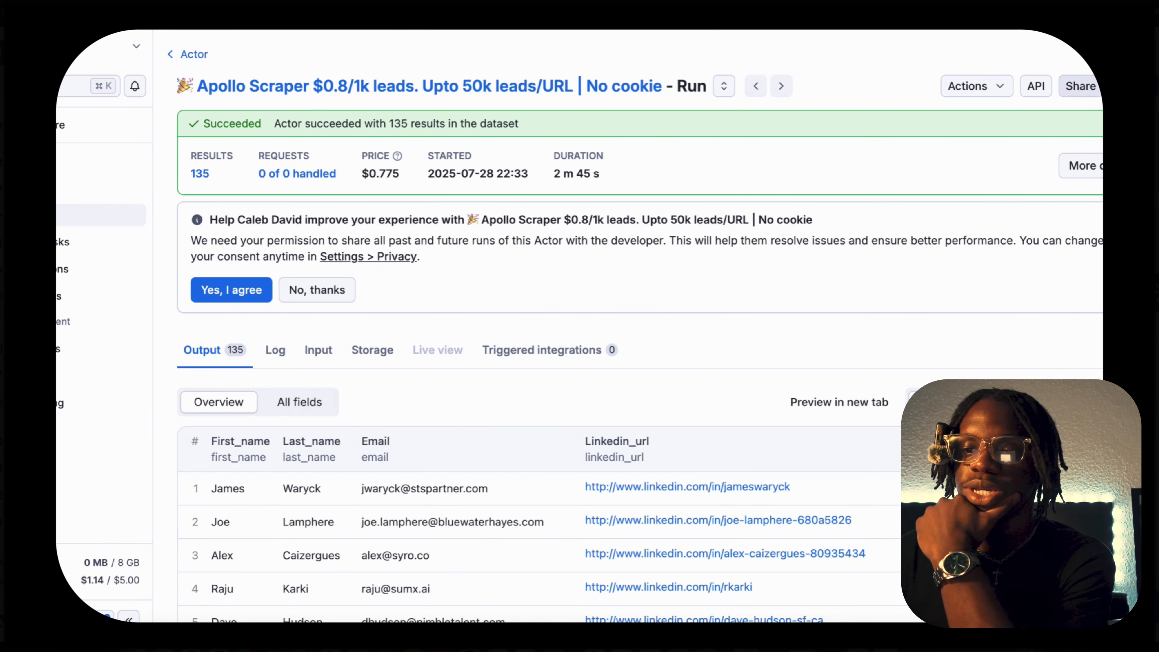
Reopen the dataset export and select the fields first_name, last_name and email for inclusion.
left_click(1127, 86)
left_click(420, 370)
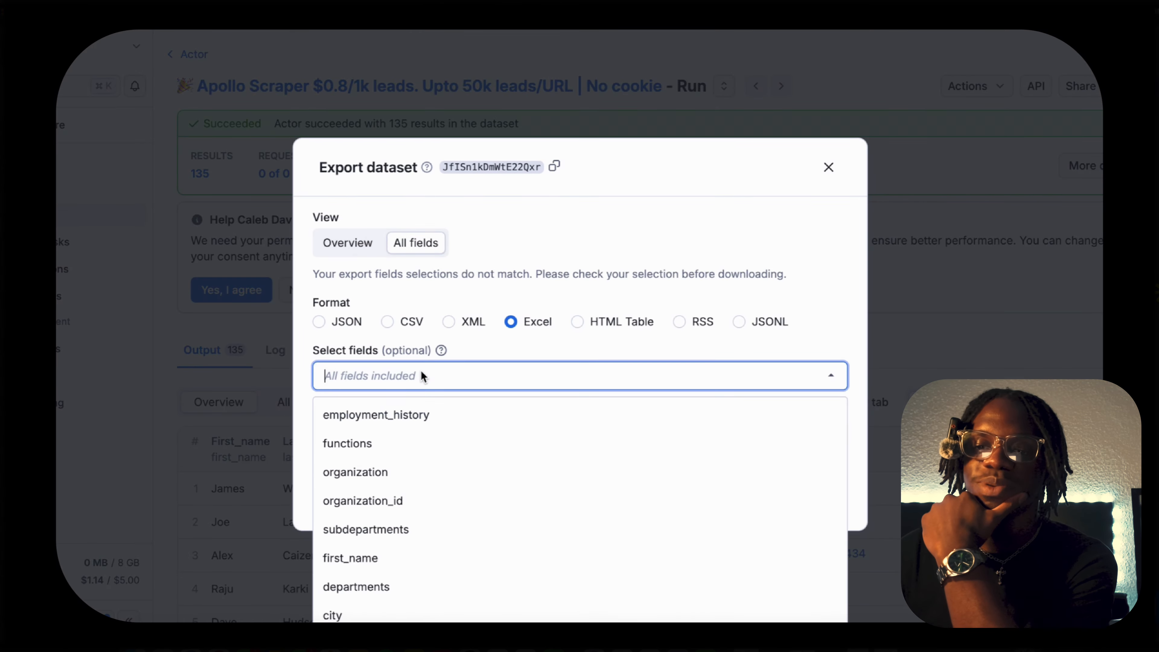
left_click(384, 556)
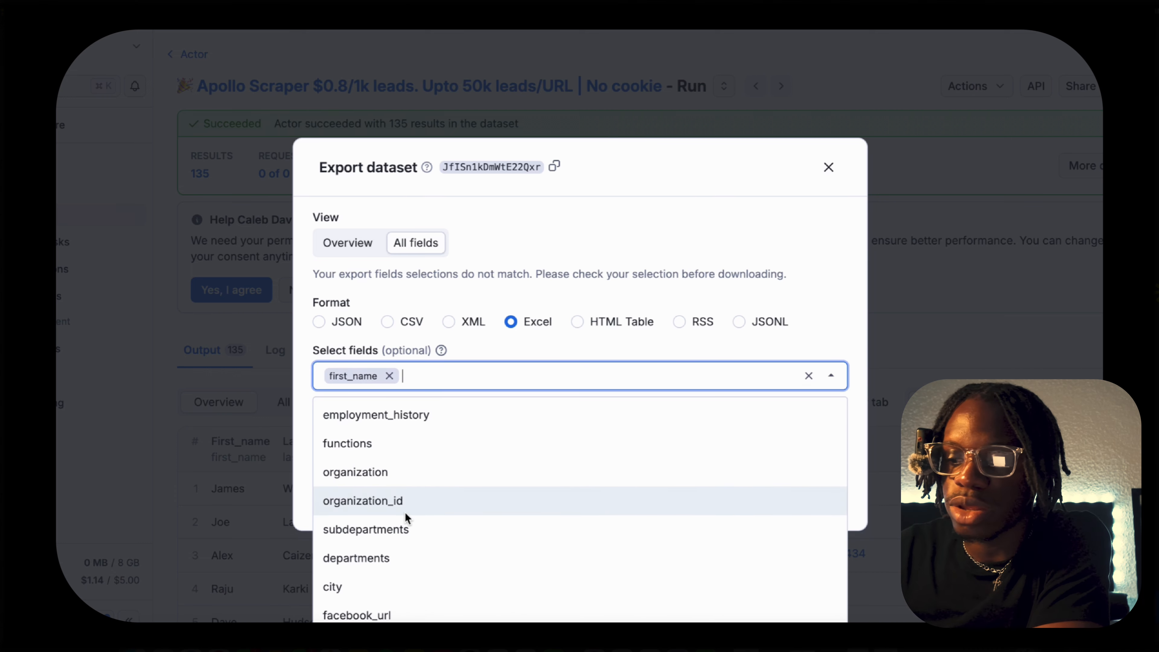
type("l")
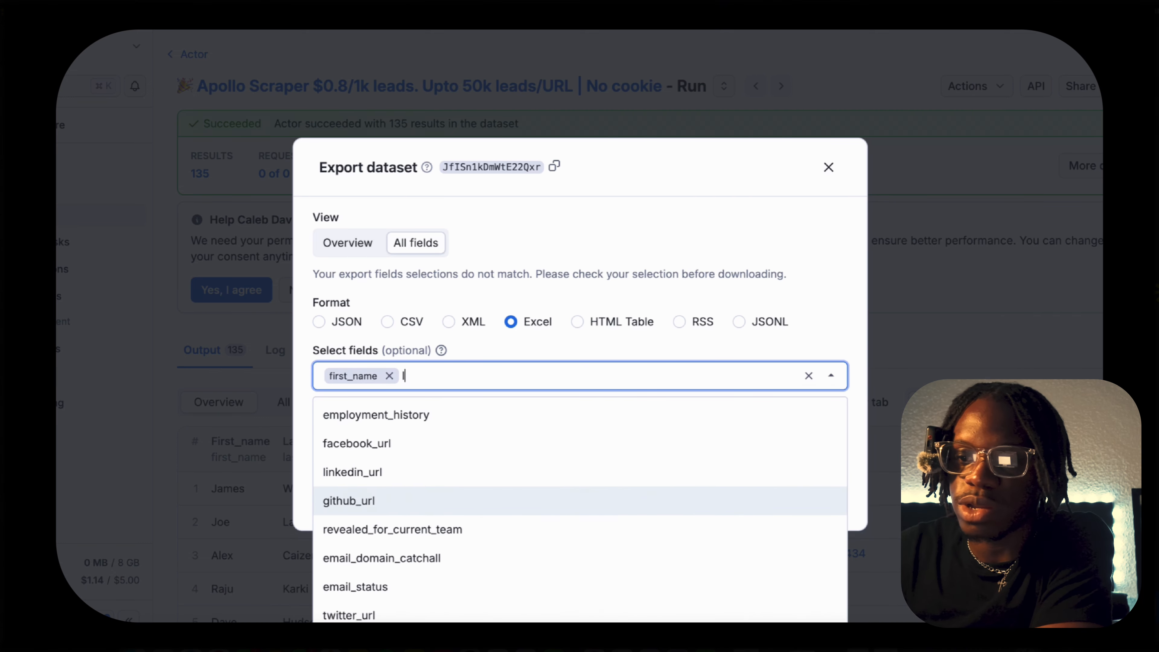
type("as")
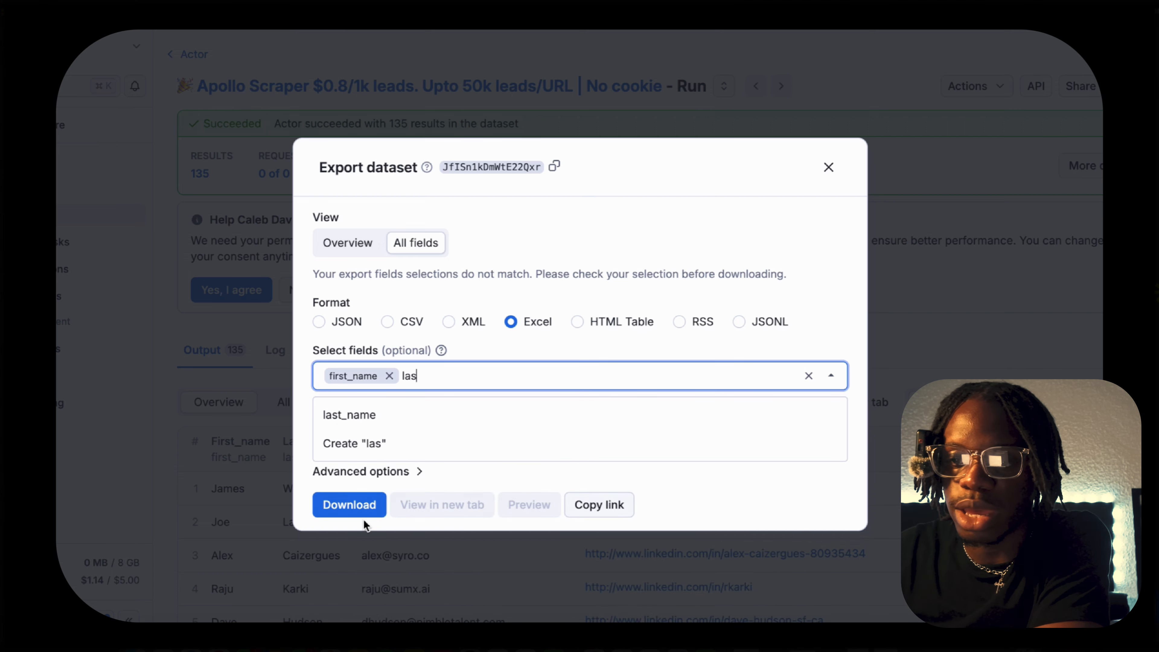
left_click(380, 421)
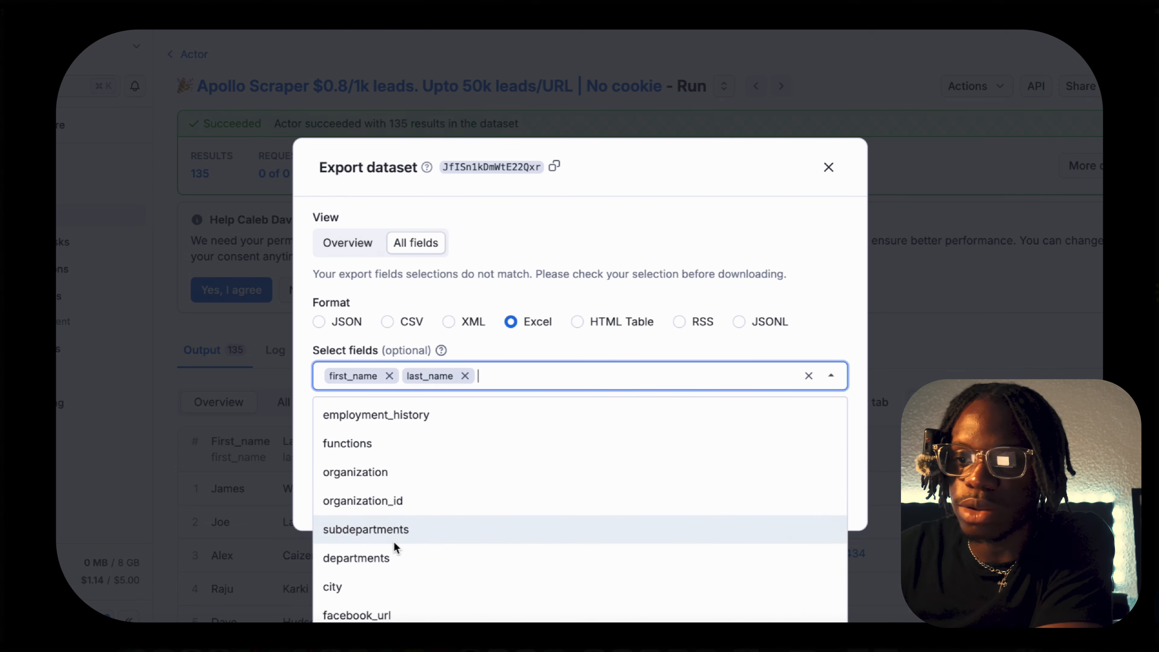
type("em")
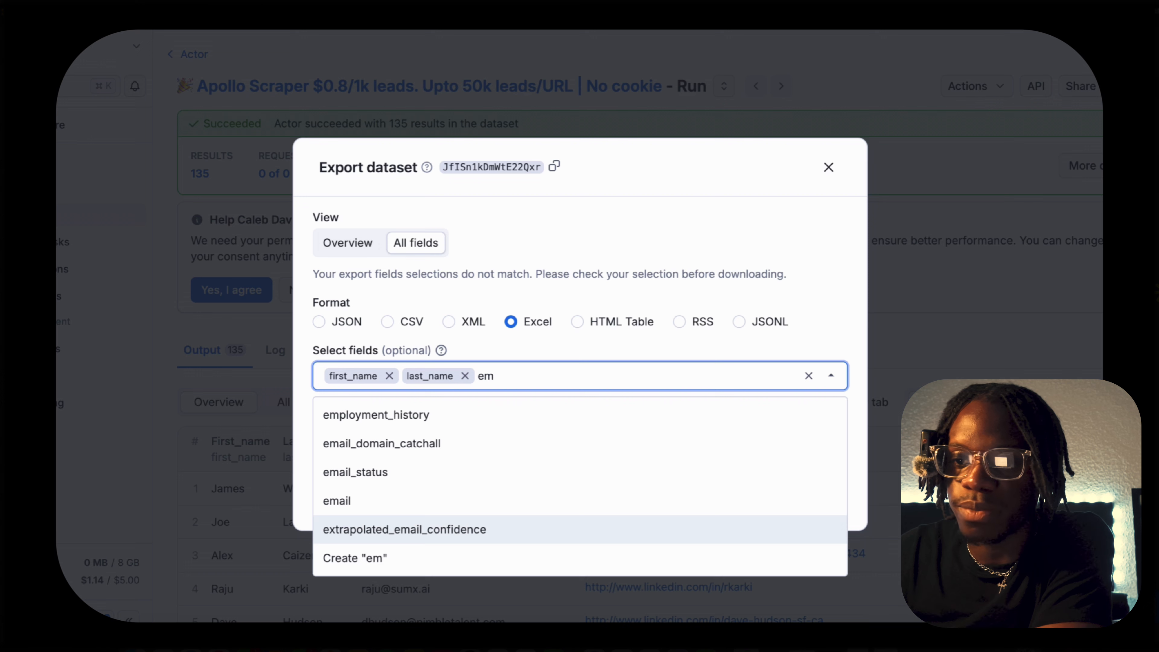
left_click(396, 503)
type("comp")
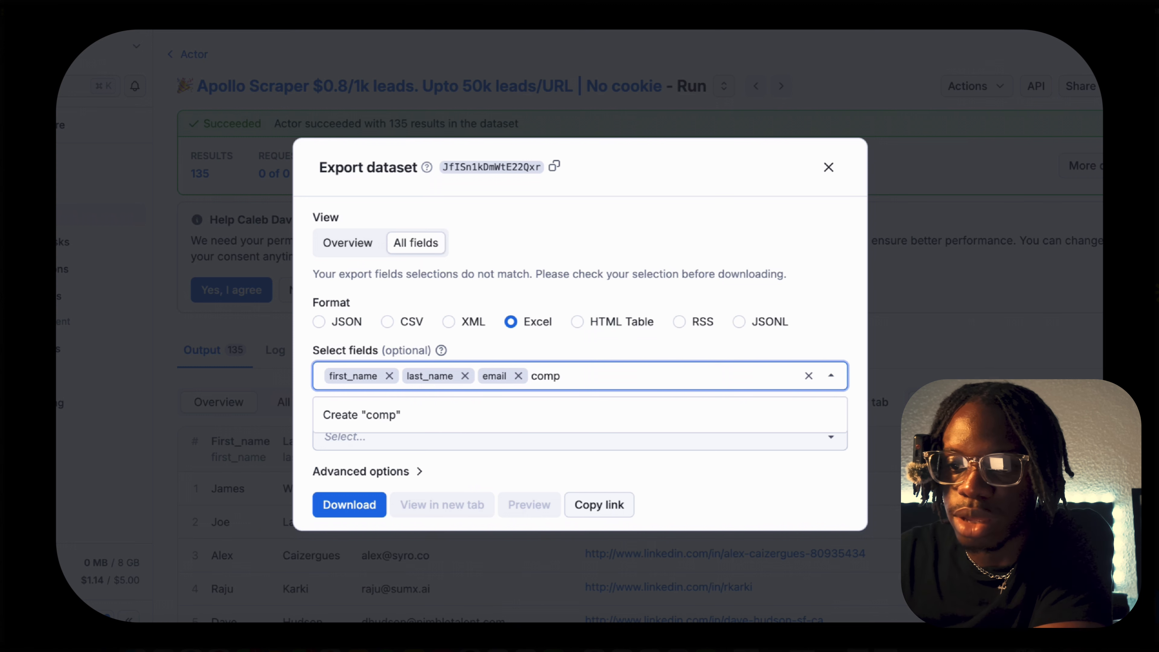
key("BackSpace")
key("BackSpace")
key("BackSpace")
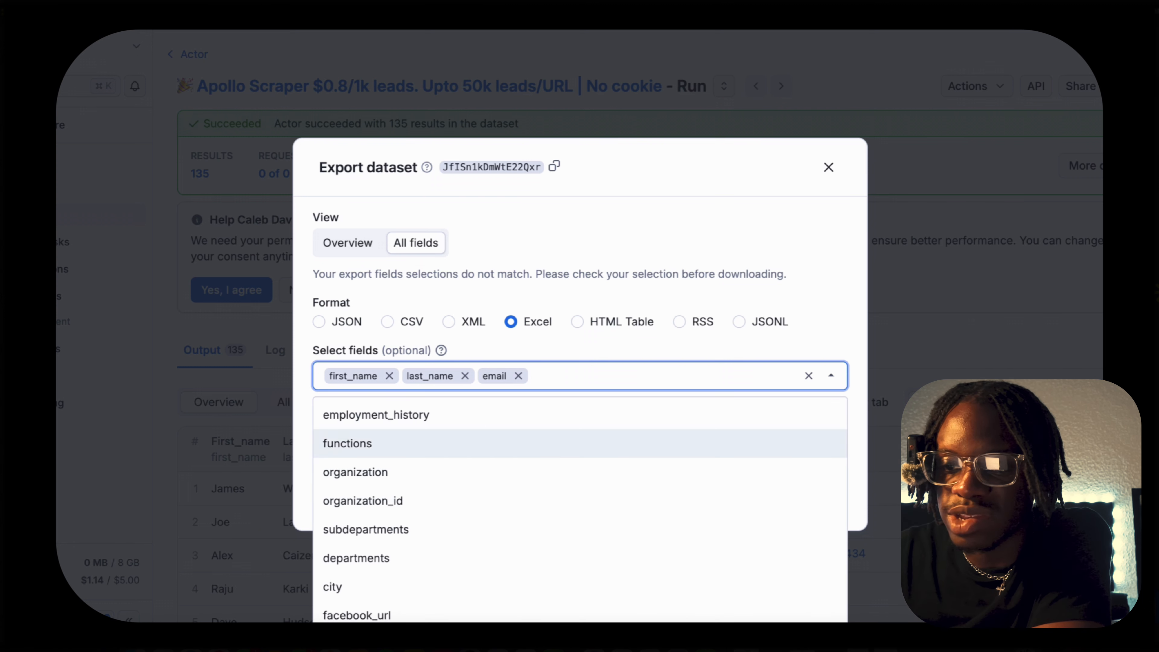
Add linkedin_url, title, headline and country to the selected export fields.
scroll(453, 468, "down", 5)
left_click(420, 491)
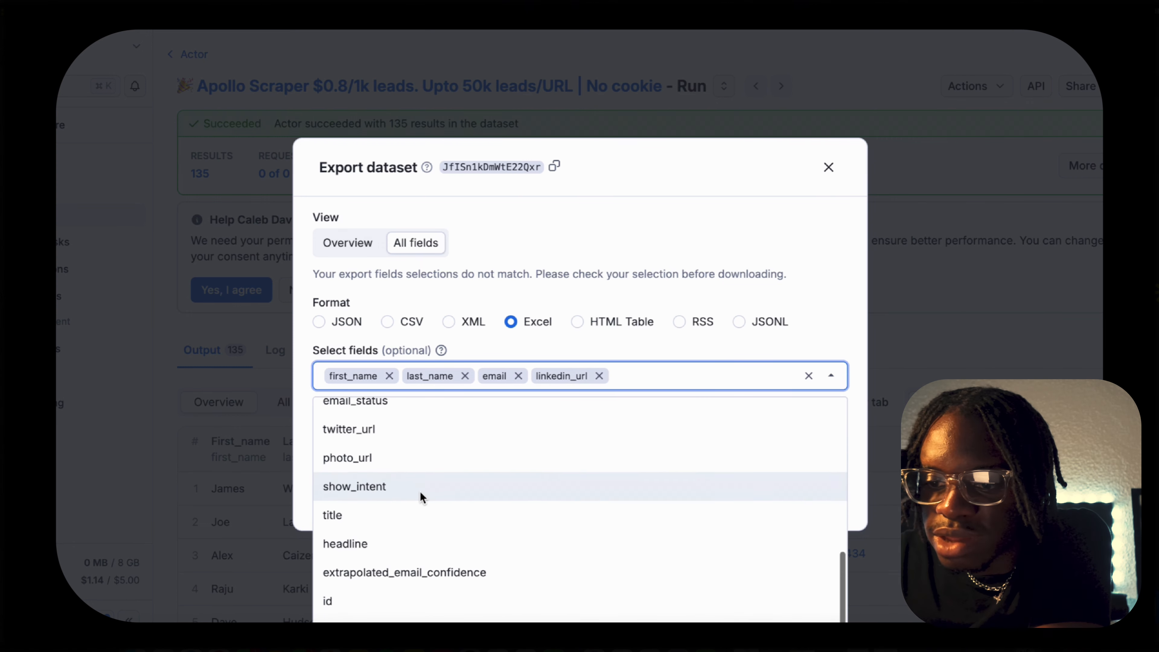
scroll(420, 491, "down", 1)
left_click(420, 495)
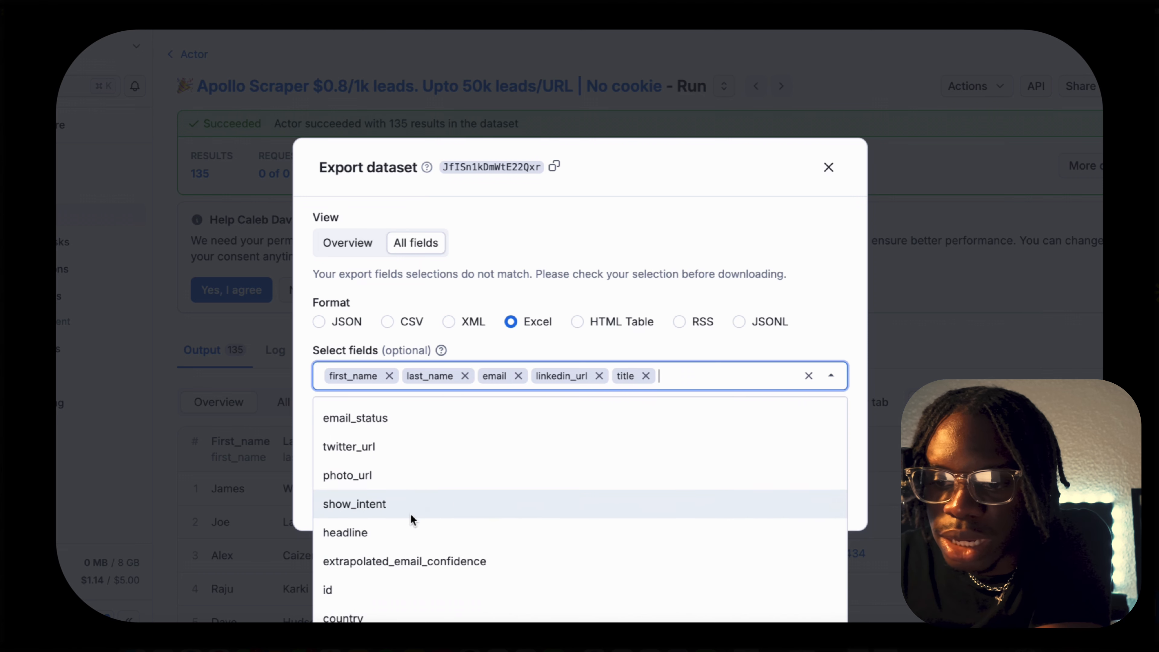
left_click(398, 537)
left_click(386, 614)
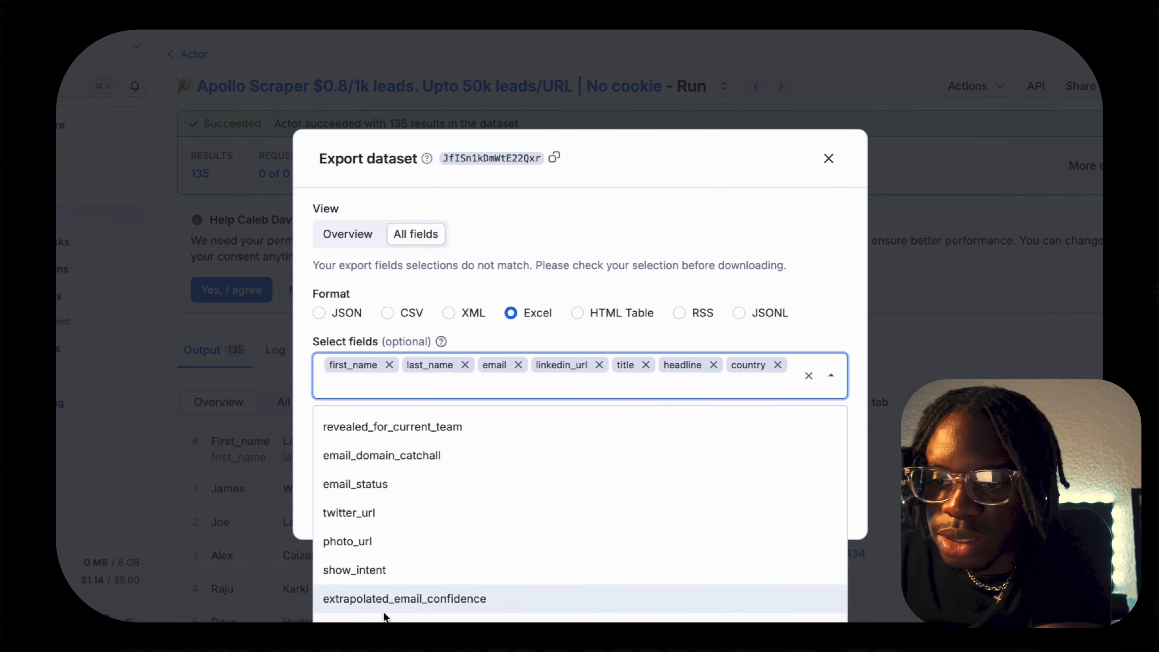
Add email_domain_catchall, state, city and organization to the selected export fields.
scroll(387, 519, "up", 2)
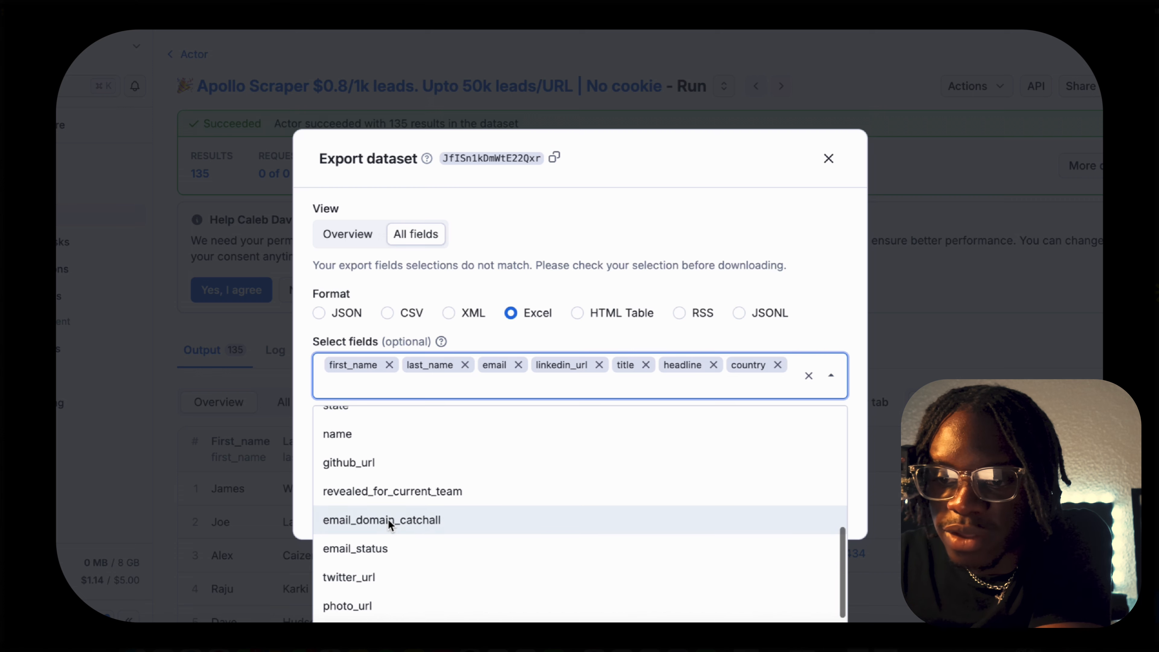
left_click(388, 519)
scroll(387, 519, "up", 4)
scroll(388, 523, "up", 2)
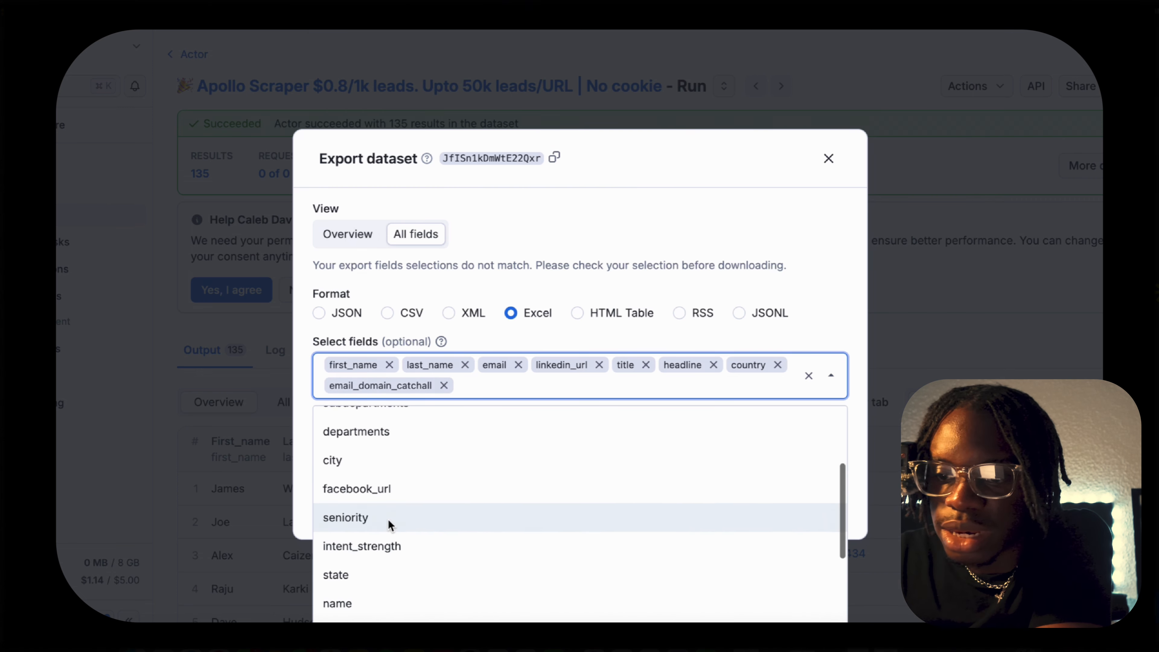
left_click(375, 571)
scroll(413, 516, "up", 5)
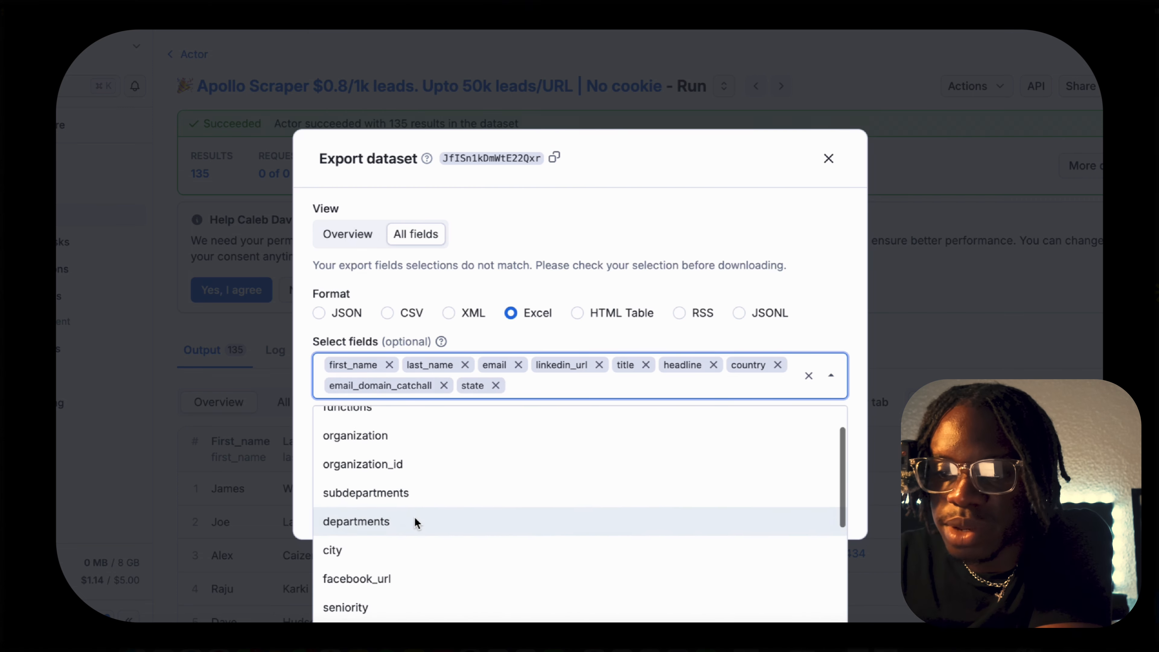
left_click(399, 592)
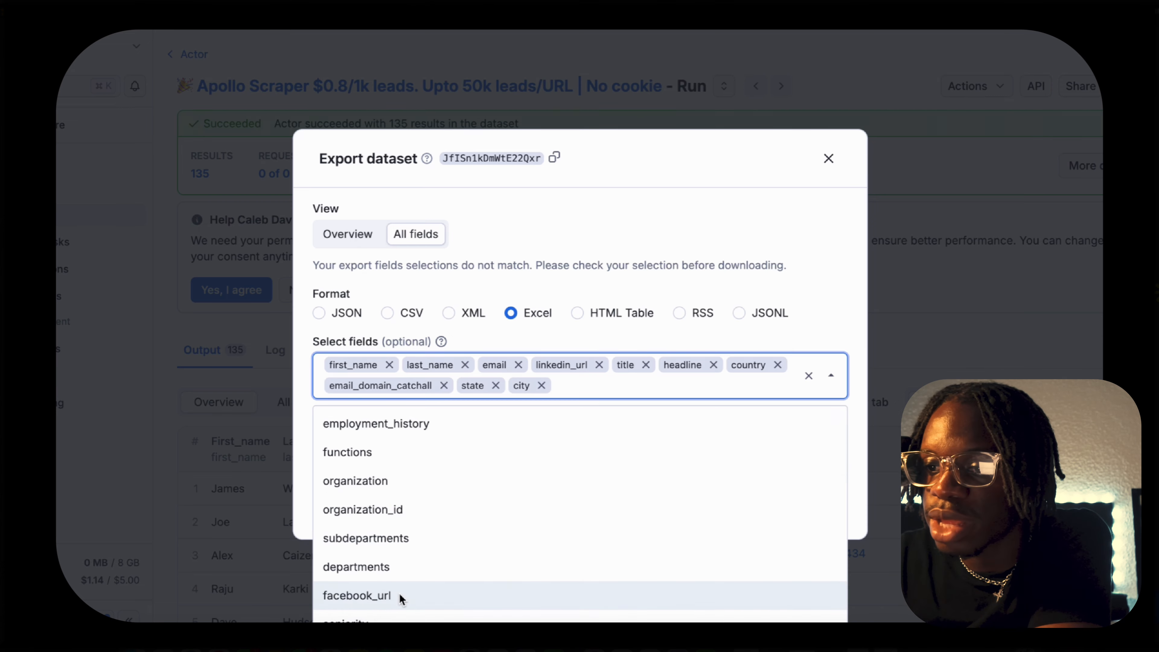
left_click(372, 484)
left_click(707, 289)
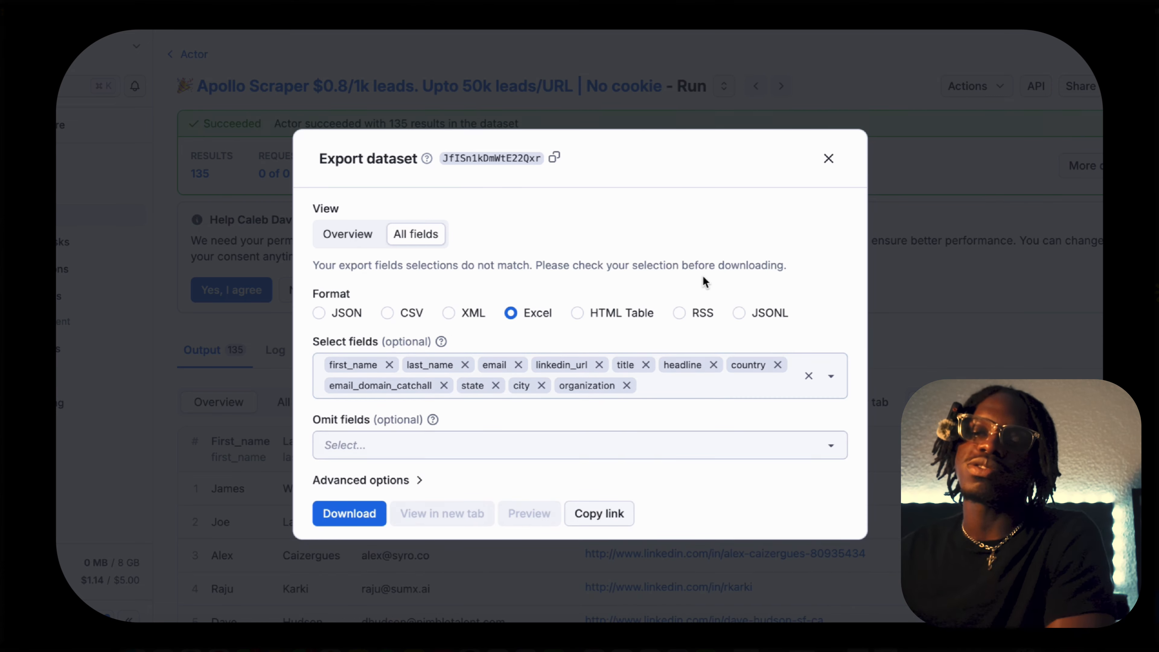
Download the dataset in Excel format and open the downloaded spreadsheet.
left_click(369, 518)
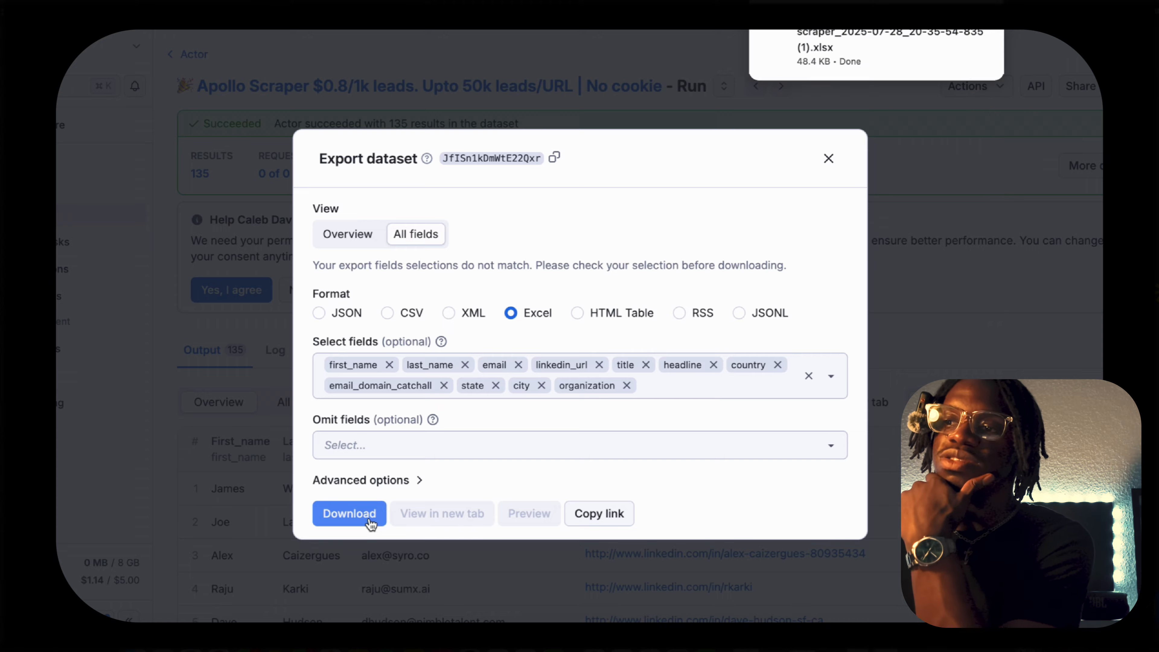
left_click(974, 39)
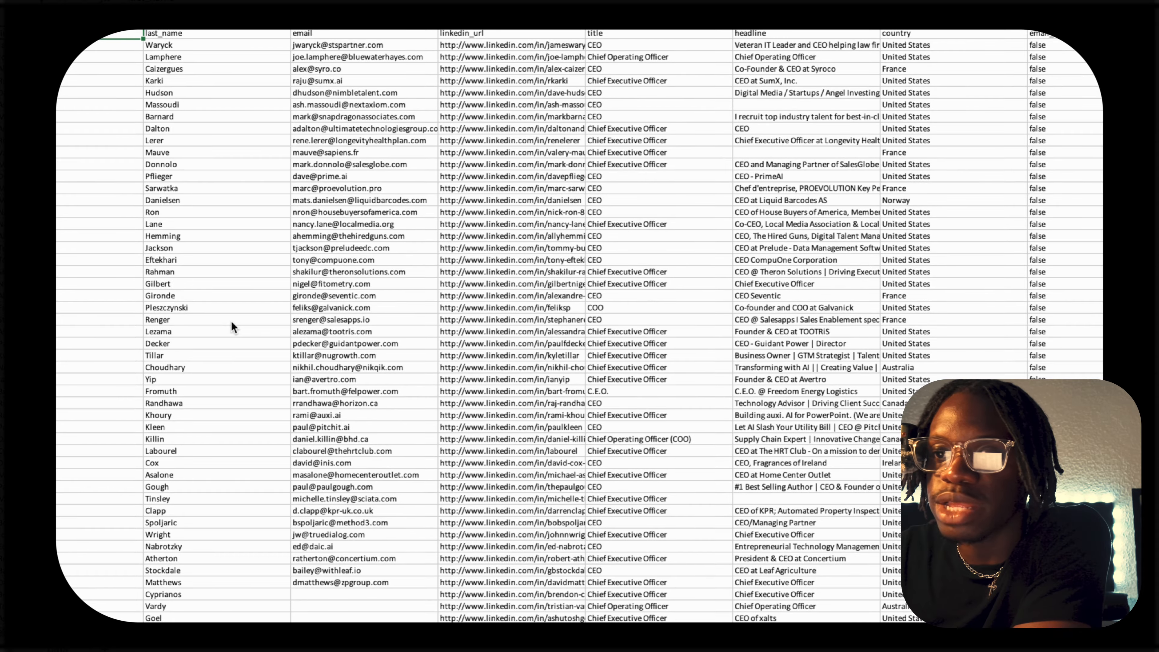
scroll(231, 320, "right", 5)
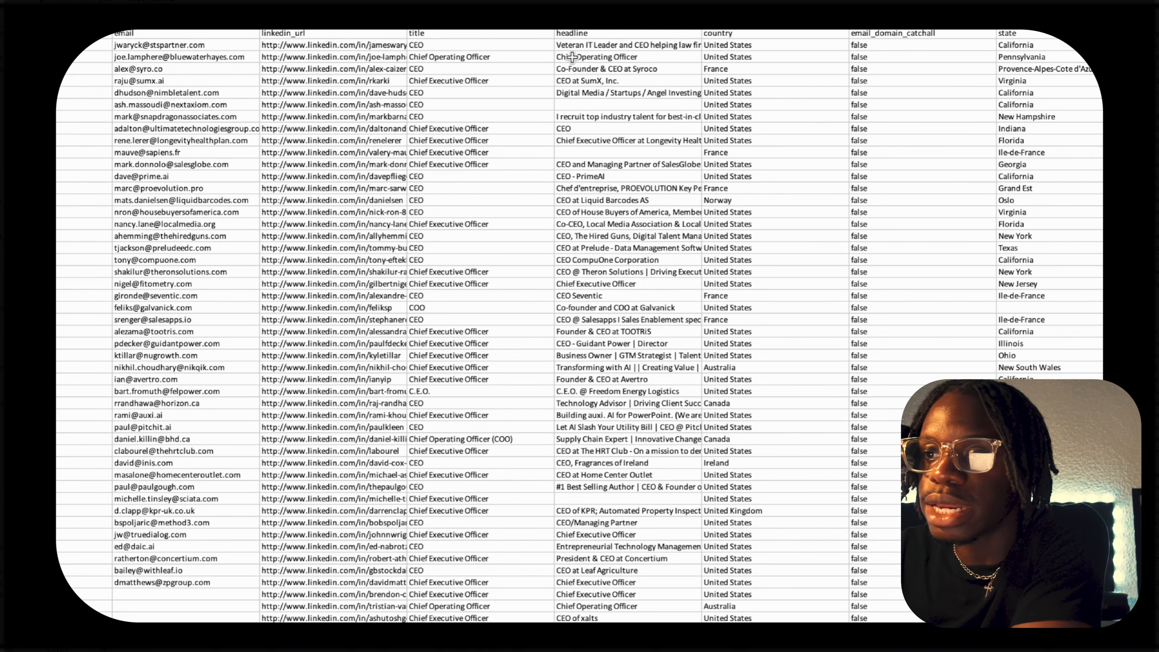
Delete the email_domain_catchall column from the spreadsheet and look over the organization columns after city.
scroll(648, 70, "right", 4)
left_click(617, 96)
scroll(617, 95, "right", 3)
left_click(617, 96)
left_click(617, 25)
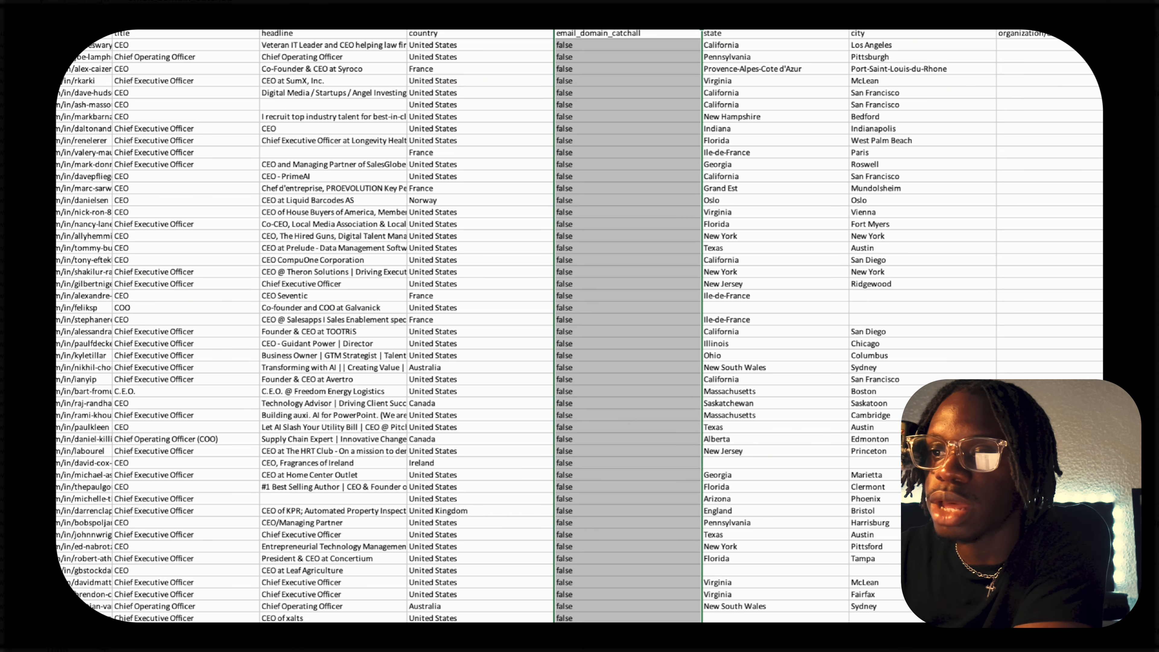
right_click(617, 25)
left_click(644, 124)
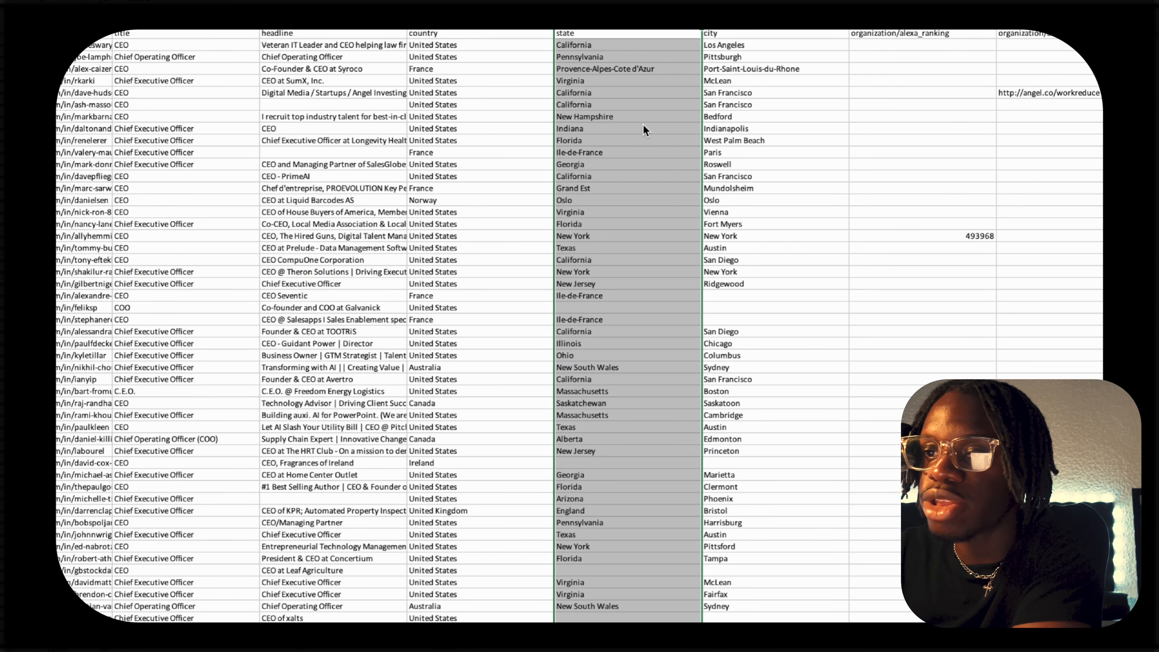
scroll(649, 97, "right", 5)
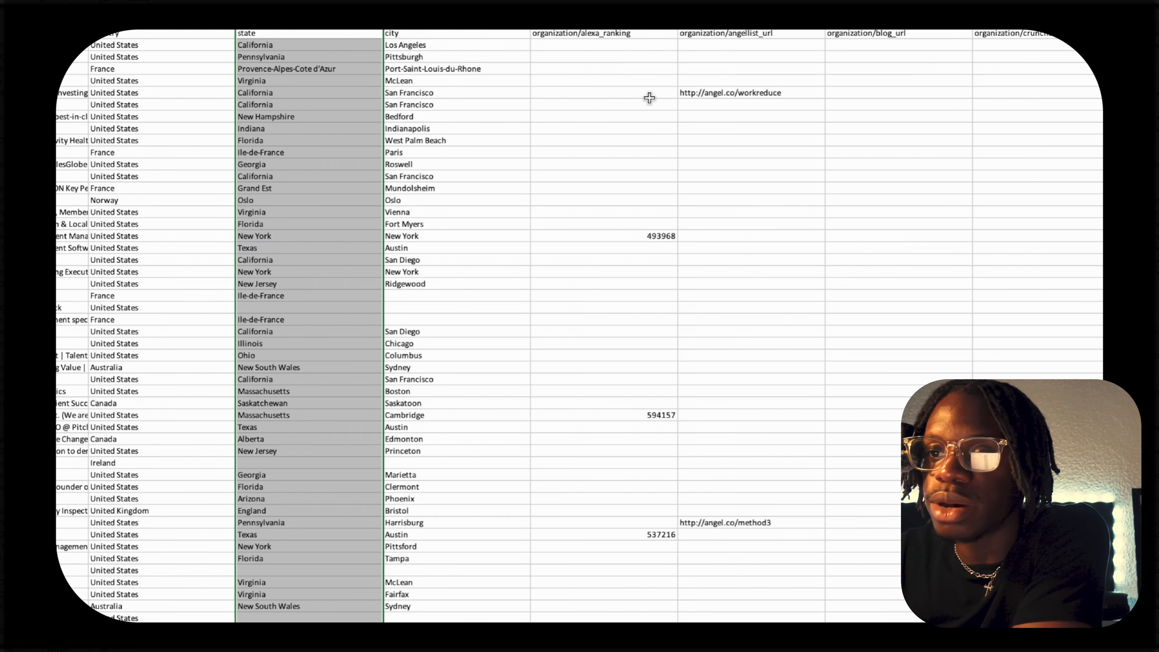
left_click(481, 32)
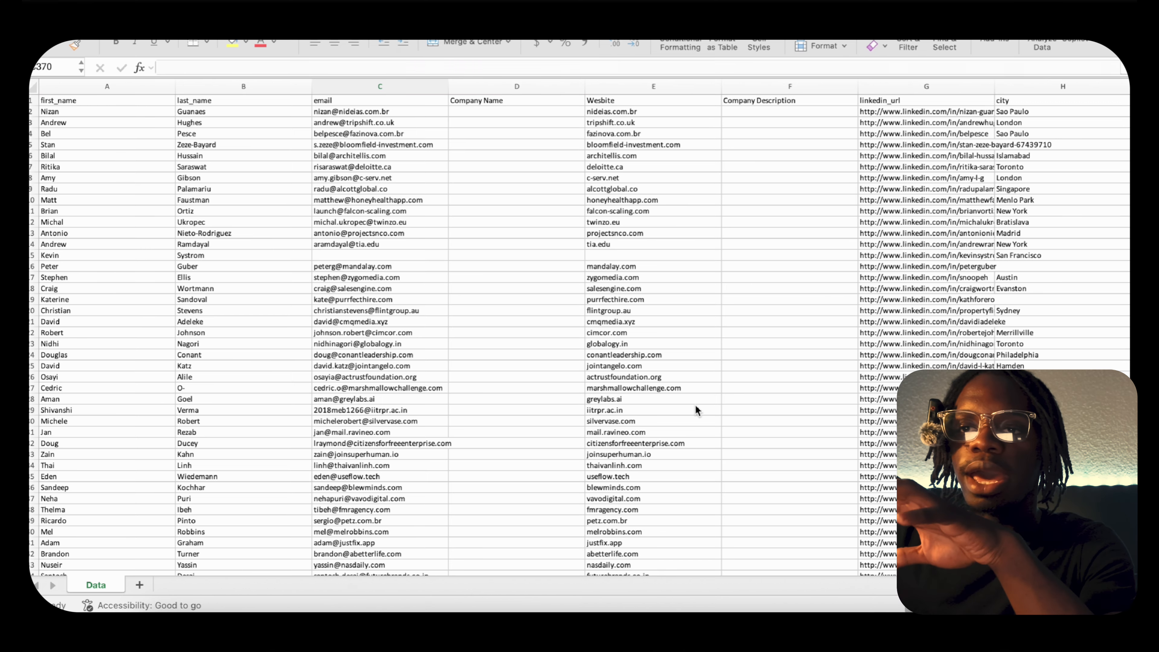
Examine the prepared leads sheet across its columns and down to its last rows, then return to its start.
scroll(511, 306, "down", 5)
scroll(512, 306, "up", 5)
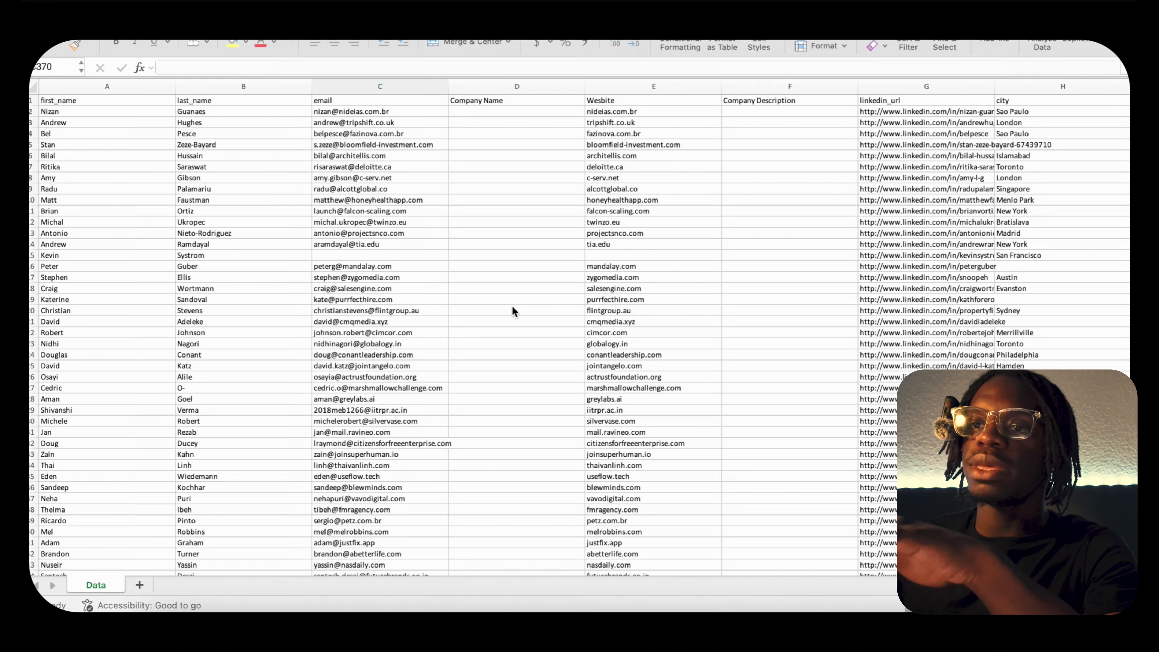
scroll(511, 305, "right", 10)
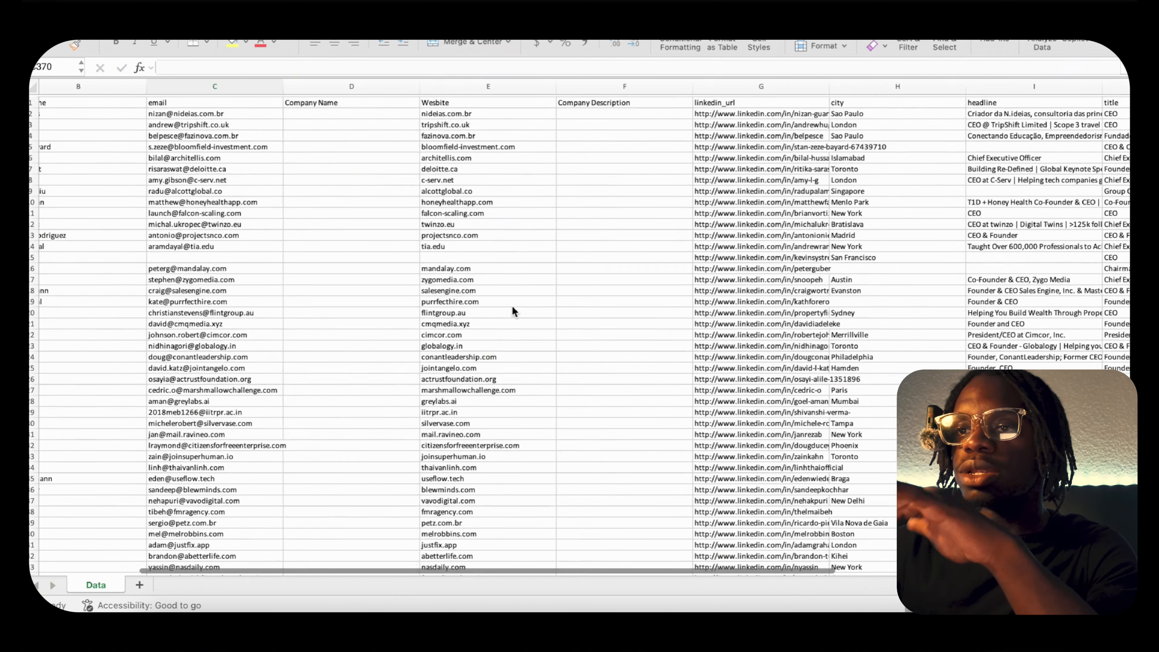
scroll(512, 307, "right", 8)
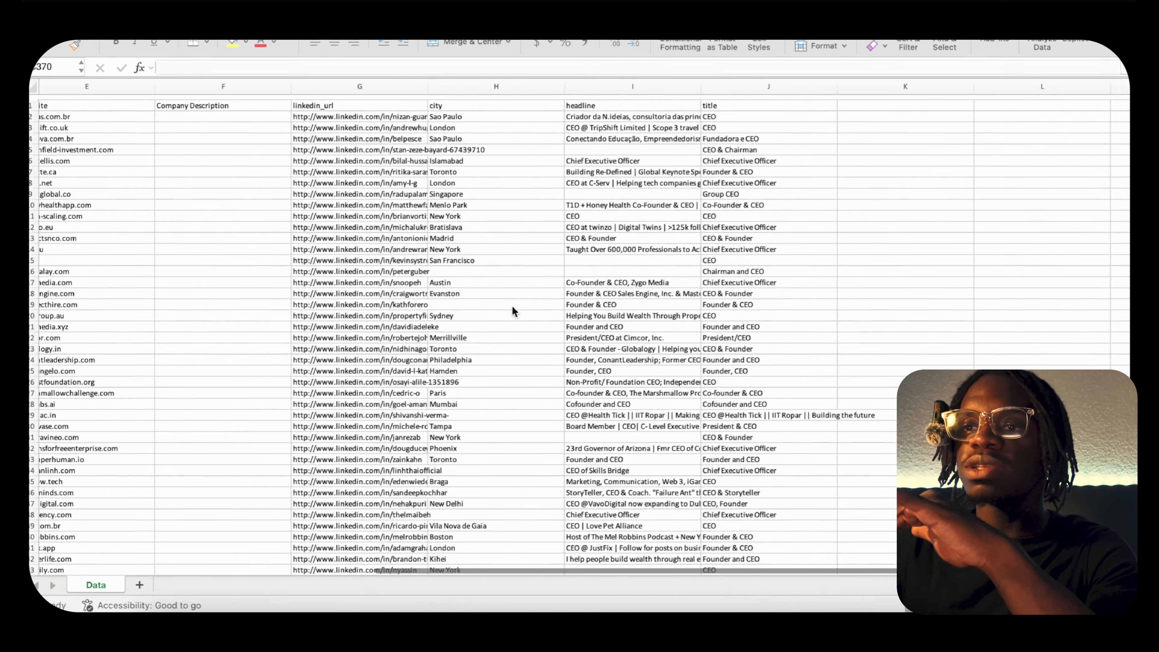
scroll(512, 306, "left", 15)
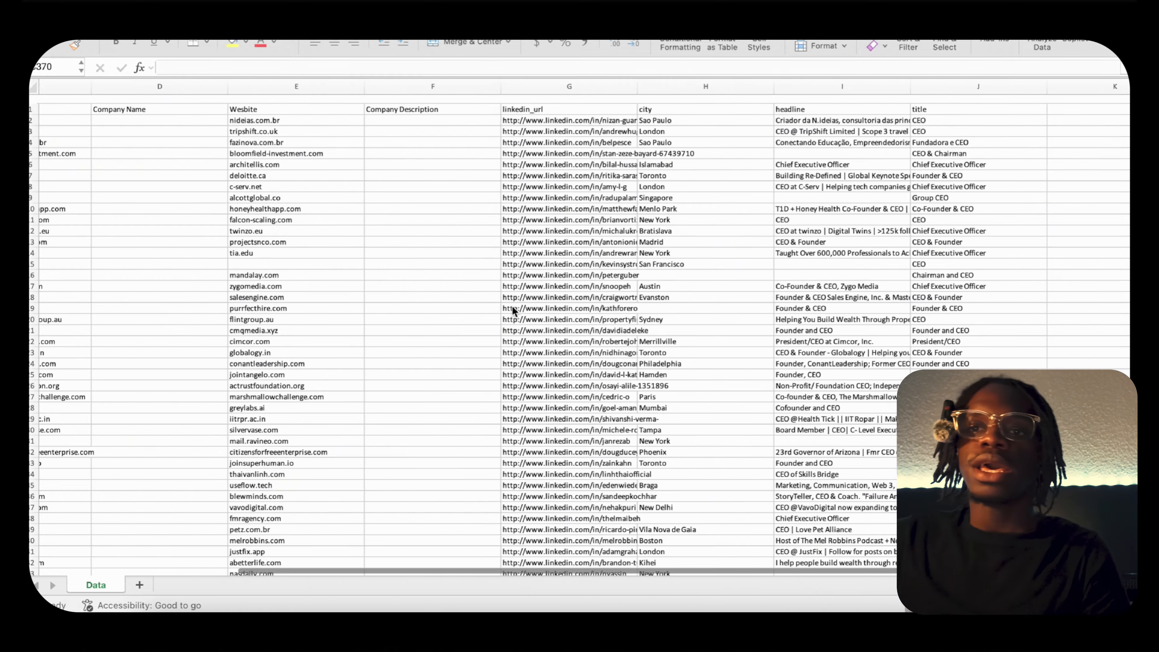
scroll(377, 258, "down", 20)
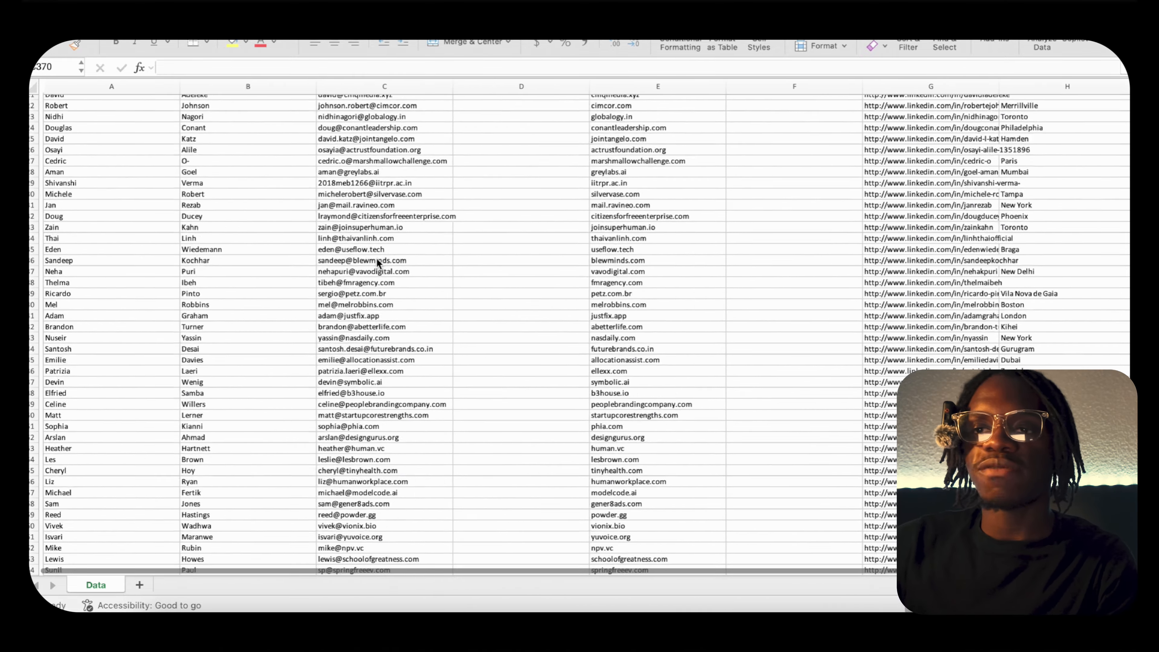
scroll(376, 259, "down", 20)
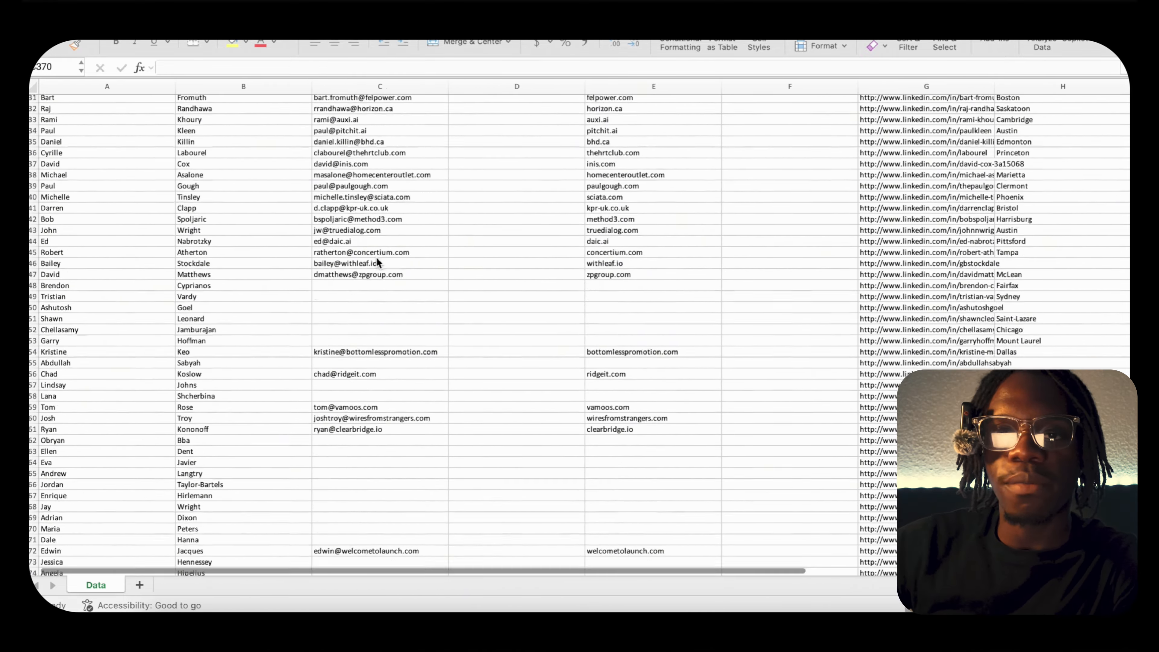
scroll(377, 260, "down", 20)
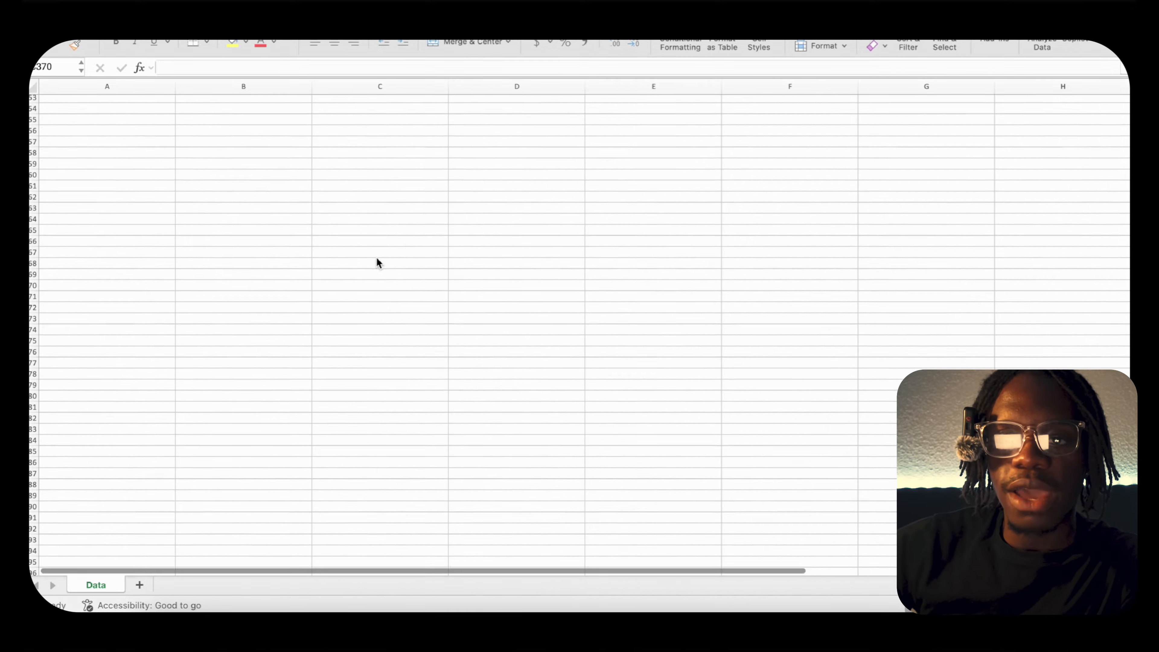
scroll(377, 258, "down", 20)
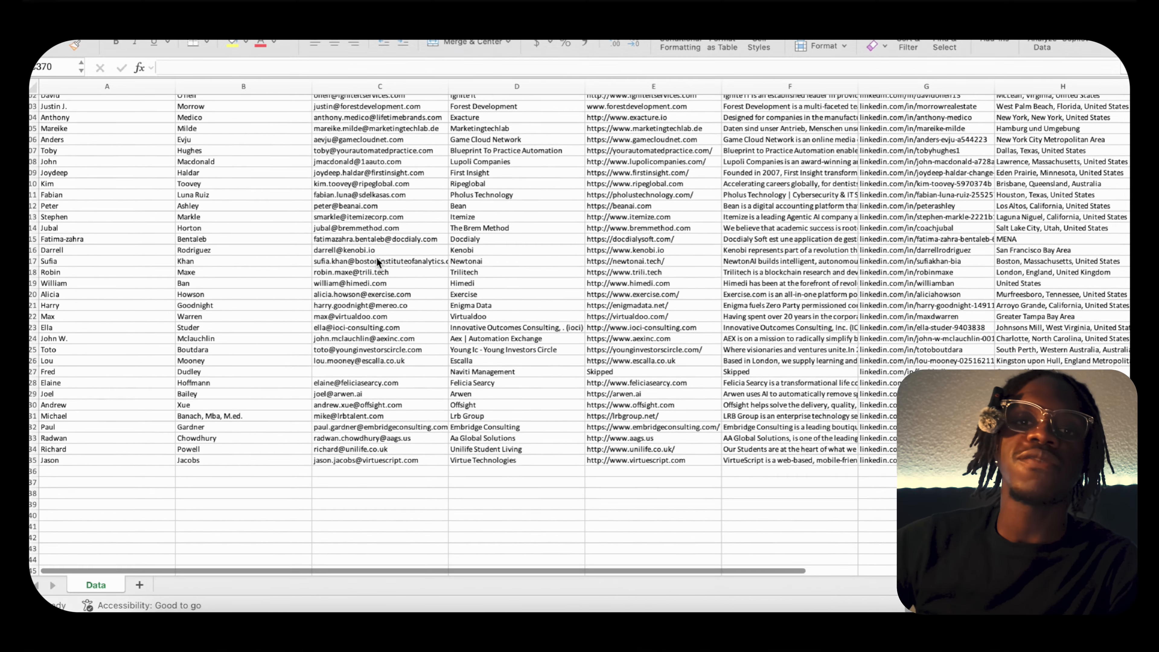
scroll(377, 260, "up", 20)
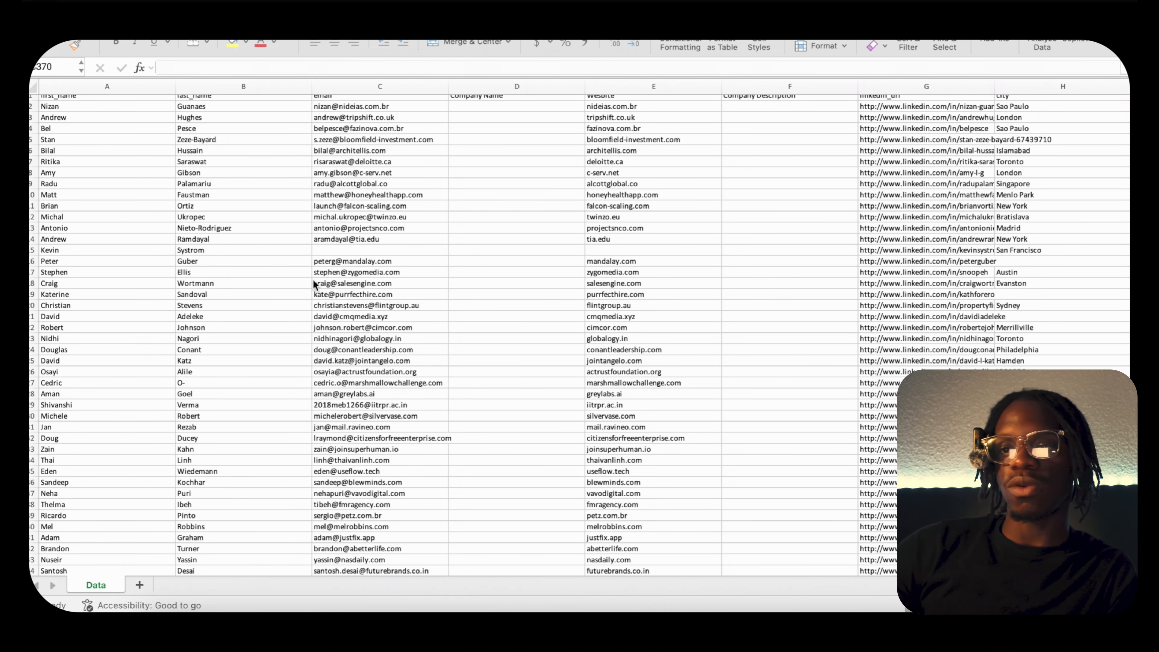
scroll(396, 294, "up", 1)
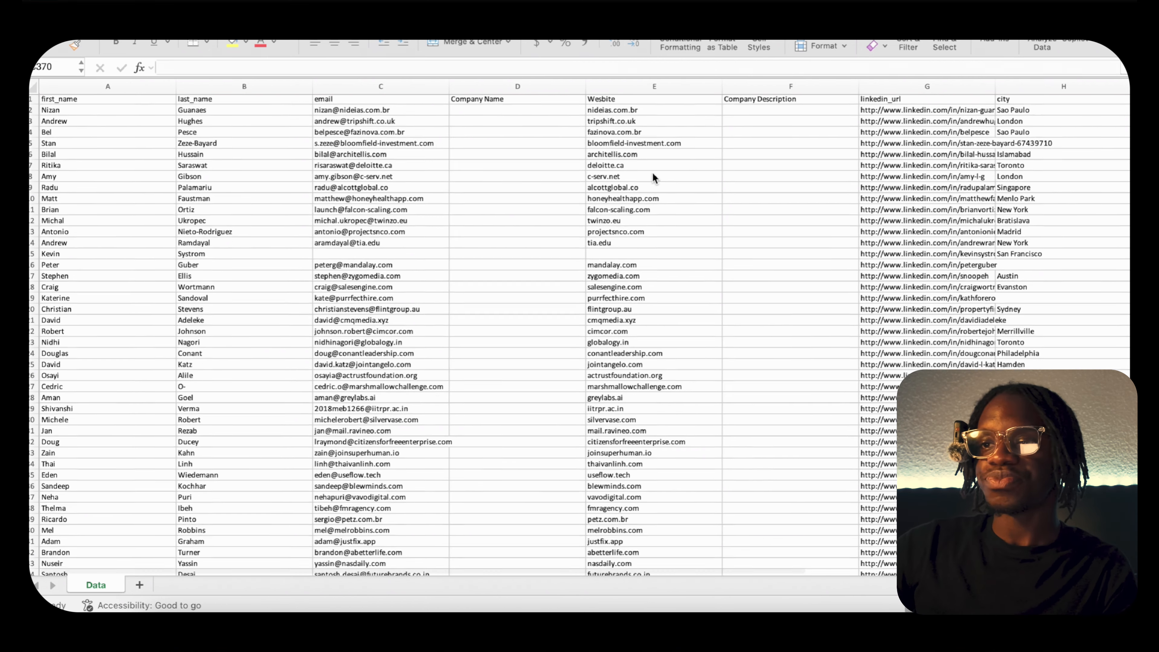
Inspect the Company Name, Company Description, headline and title columns and the blank email cell in row 15.
scroll(653, 173, "down", 1)
scroll(653, 173, "up", 1)
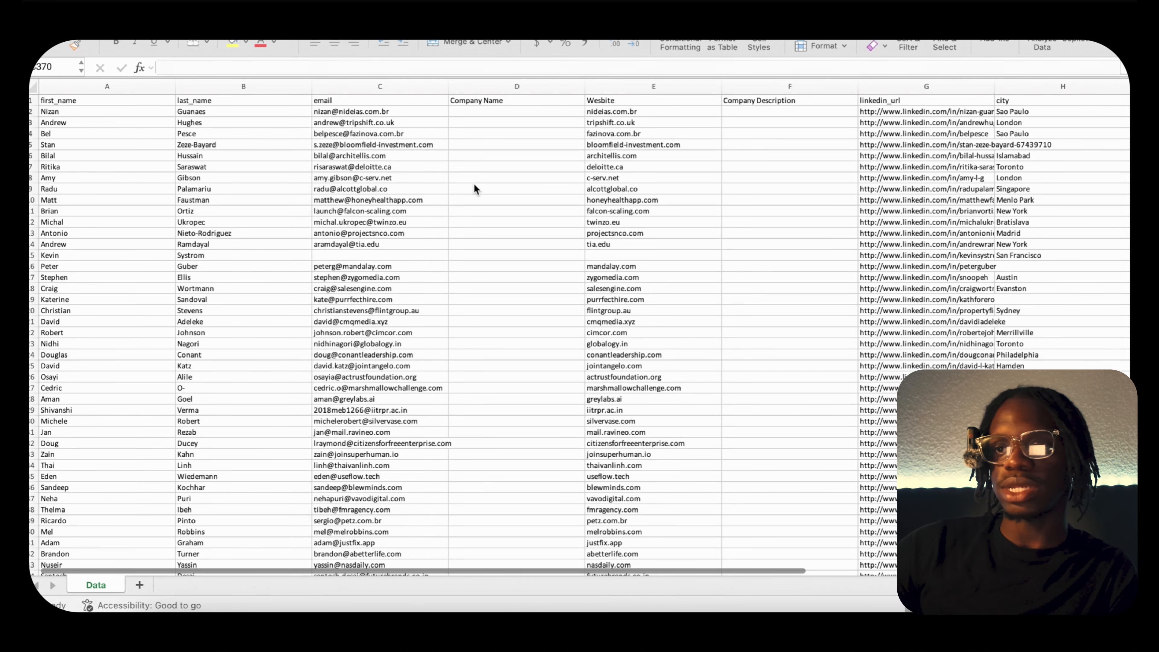
left_click(480, 162)
left_click(481, 163)
left_click(756, 133)
scroll(757, 134, "right", 2)
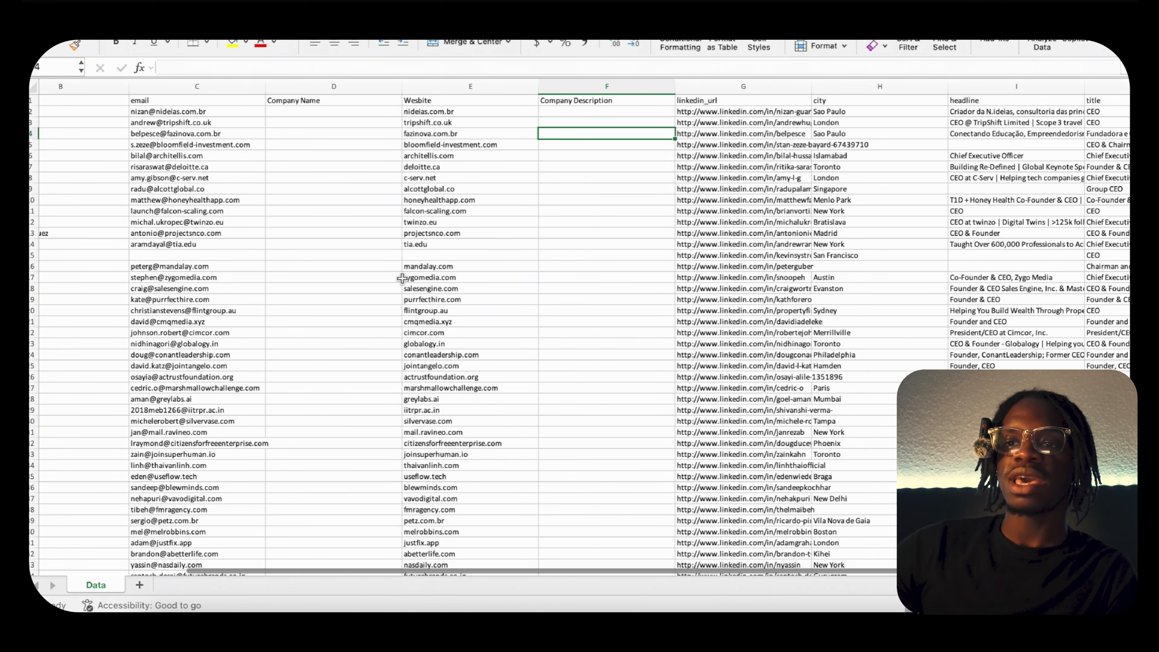
scroll(401, 278, "left", 2)
scroll(401, 277, "right", 1)
left_click(364, 230)
left_click(326, 241)
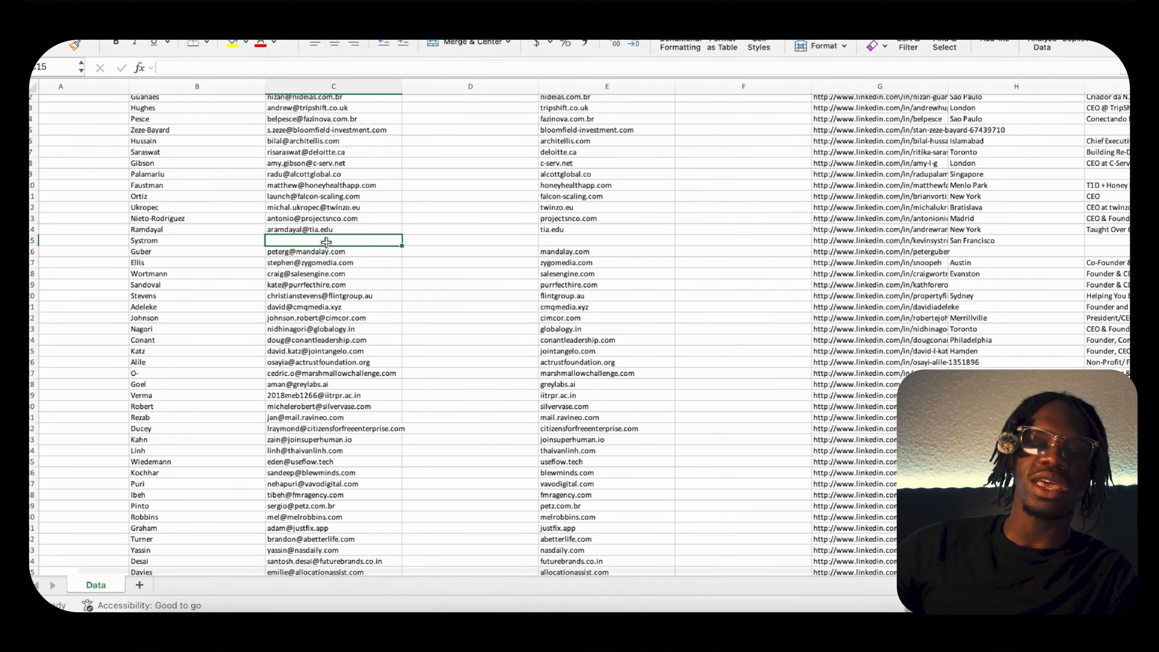
scroll(326, 242, "left", 1)
scroll(326, 242, "up", 1)
scroll(326, 242, "left", 1)
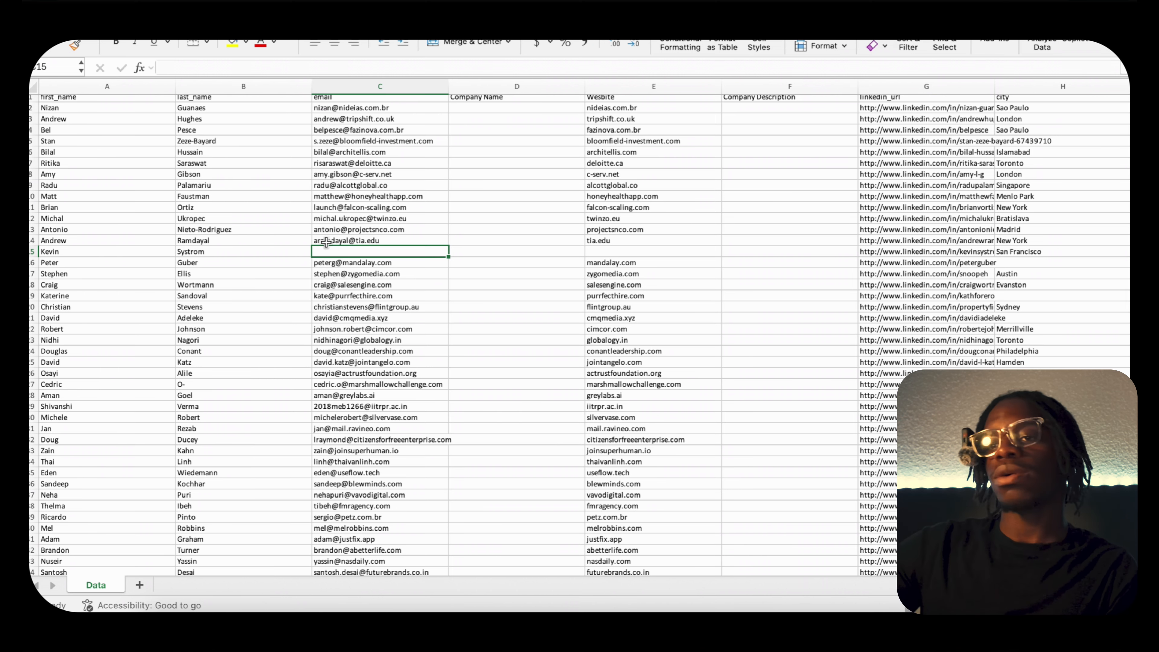
scroll(730, 284, "up", 1)
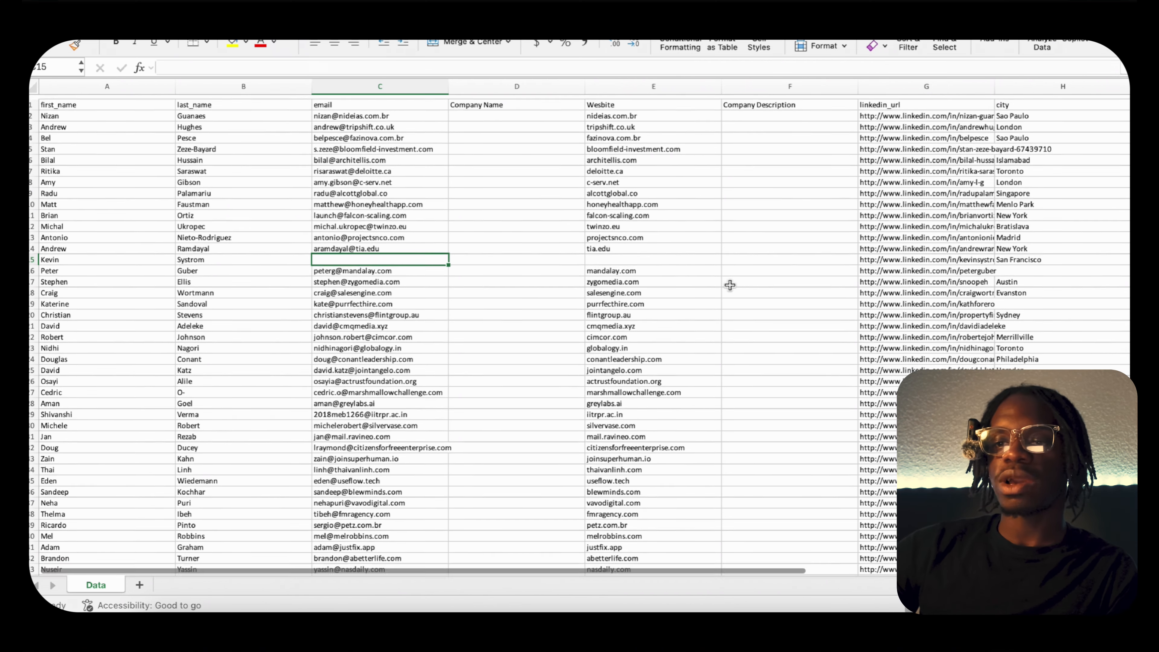
Switch to the AI service leads spreadsheet in Google Sheets using the other Chrome profile, and show its first columns.
left_click(237, 622)
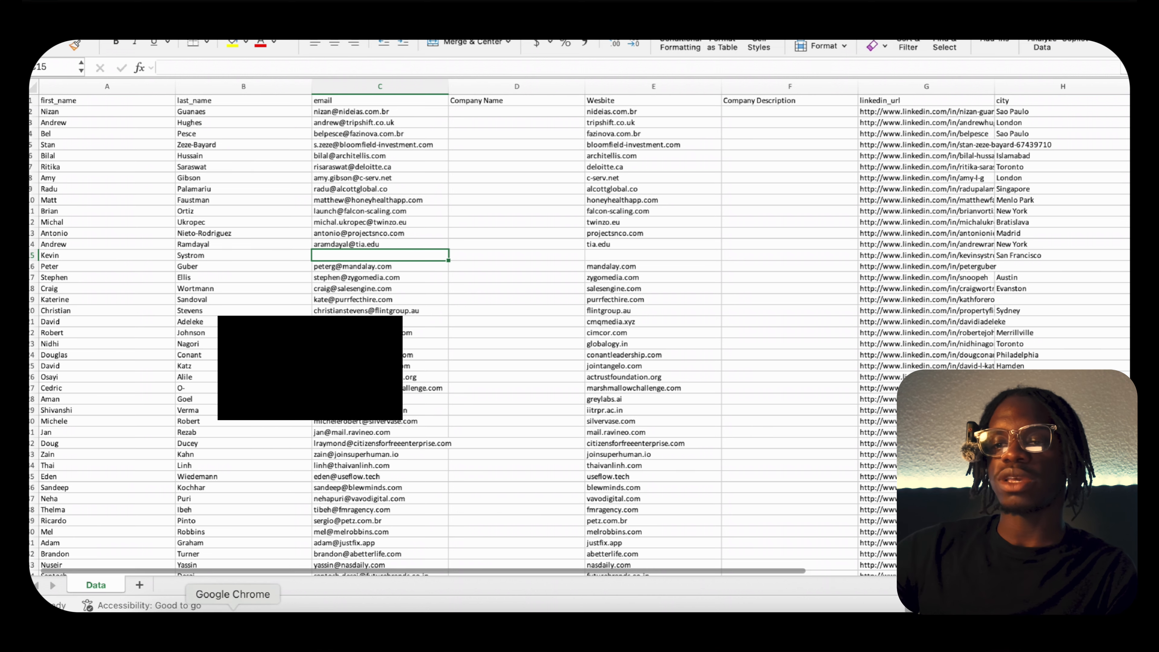
right_click(234, 622)
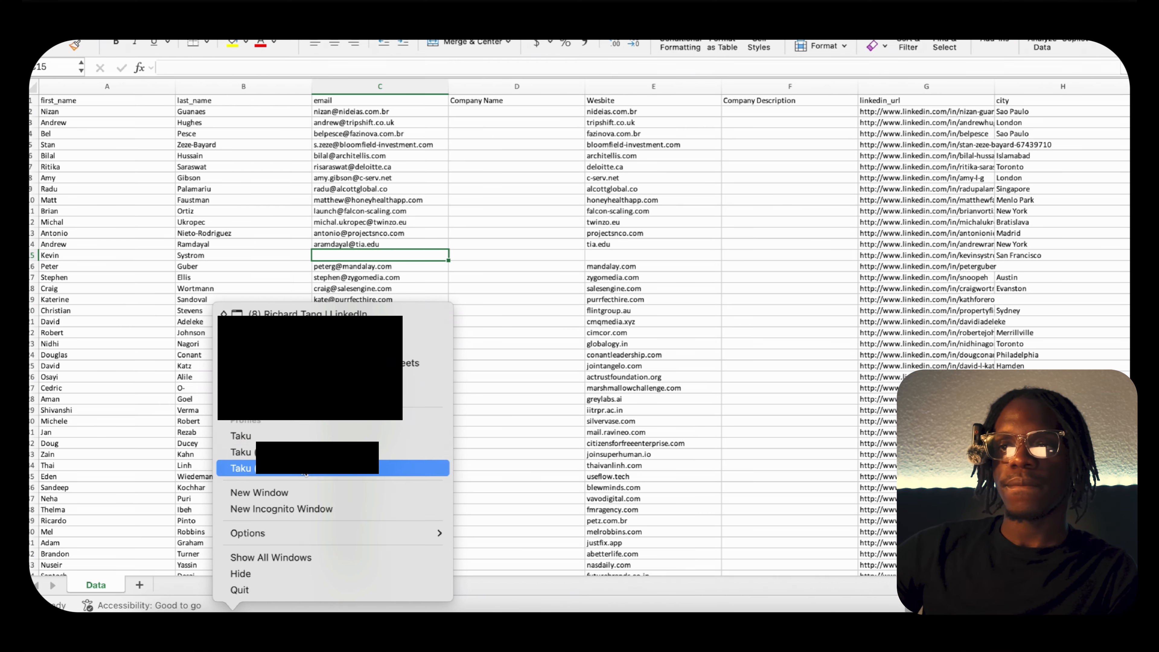
left_click(319, 469)
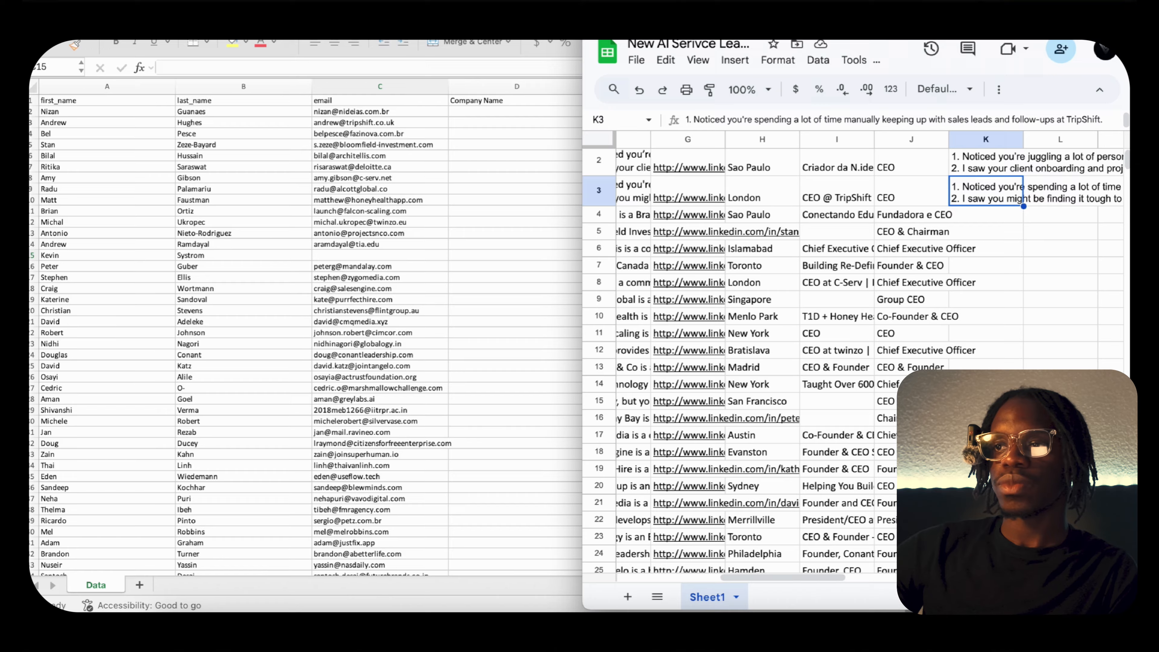
scroll(306, 338, "right", 3)
left_click(627, 2)
scroll(219, 378, "up", 1)
scroll(218, 378, "left", 10)
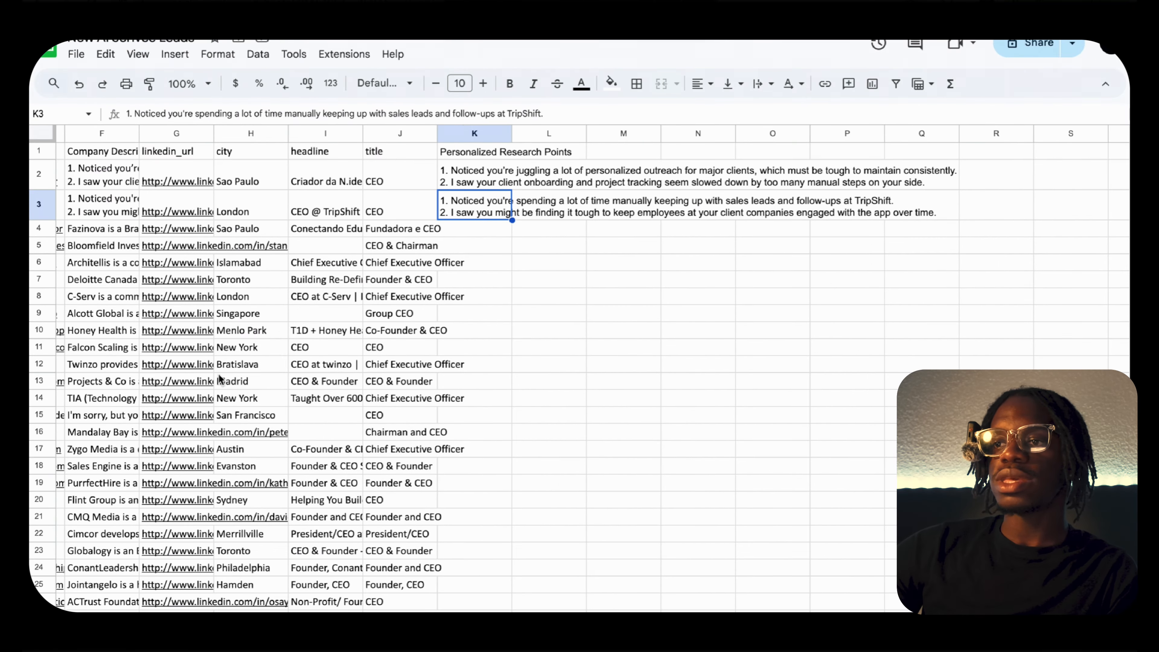
Clear the Personalized Research Points in cells K2 and K3 and the research text under Company Name in D2.
left_click(851, 171)
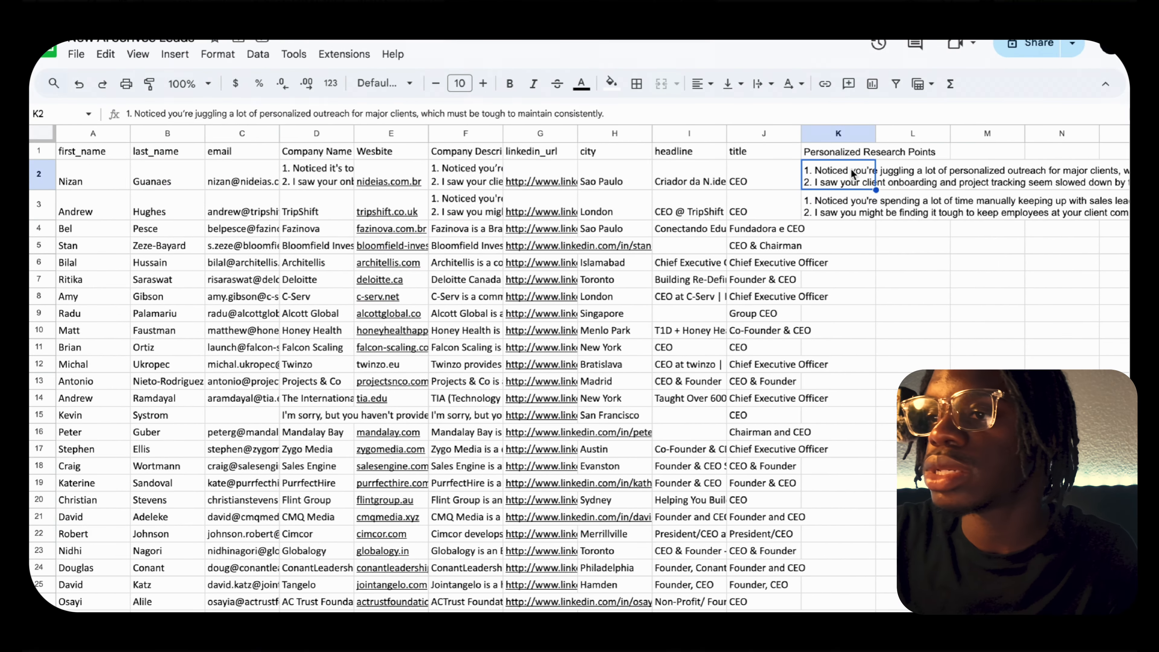
key("Delete")
left_click(844, 215)
key("Delete")
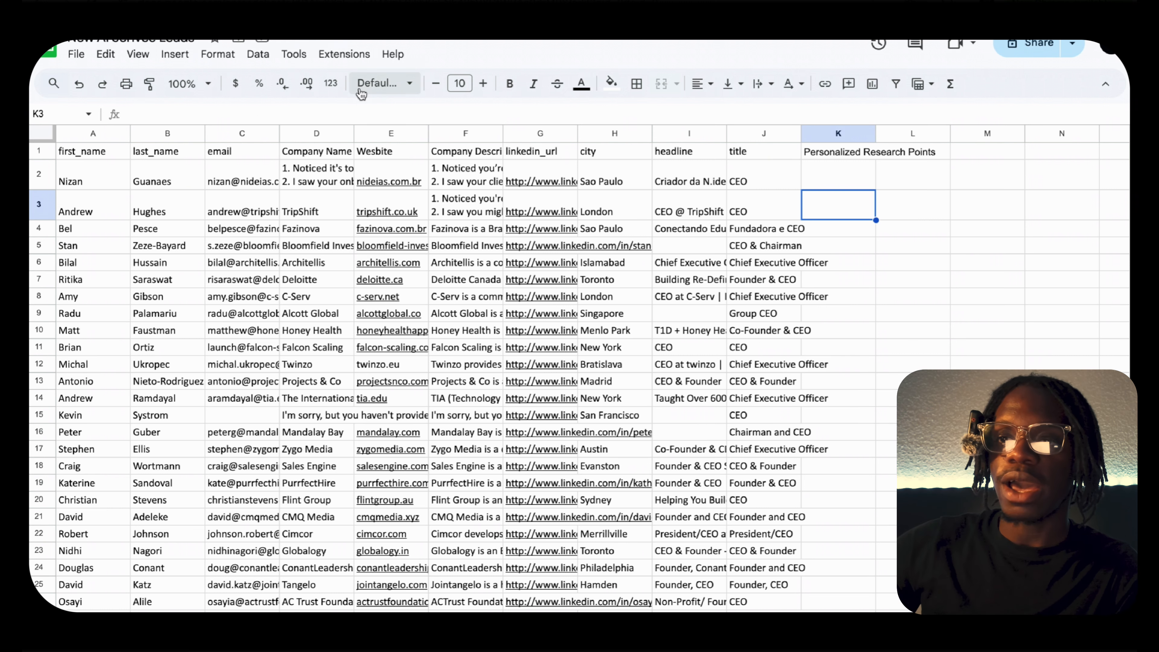
left_click(341, 168)
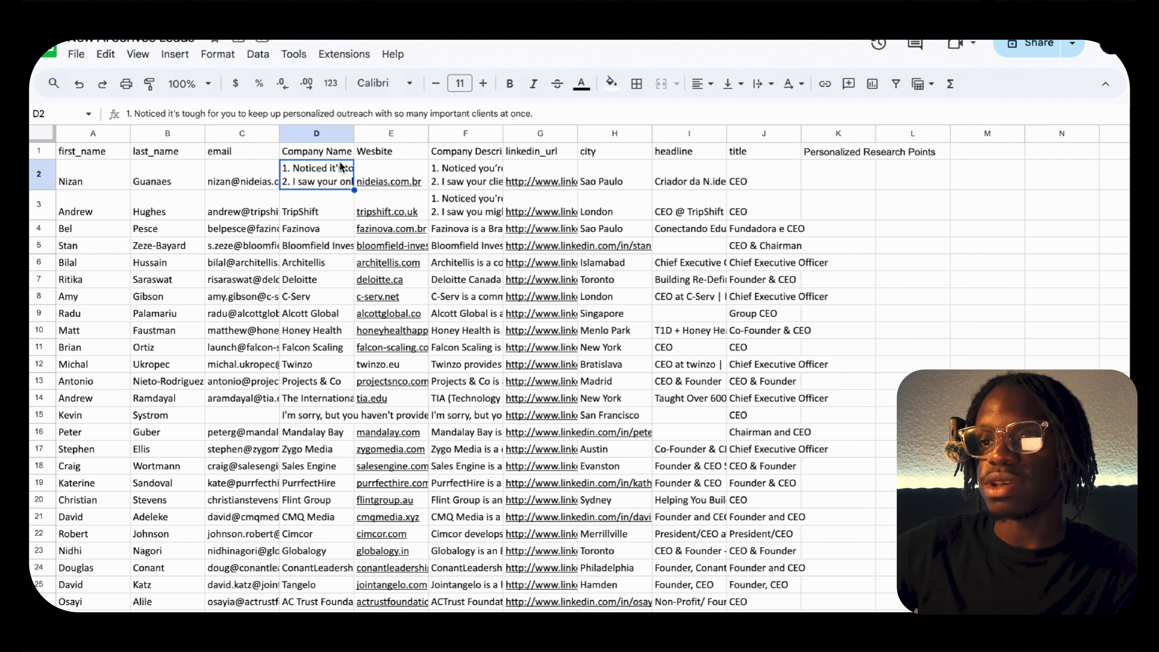
key("Delete")
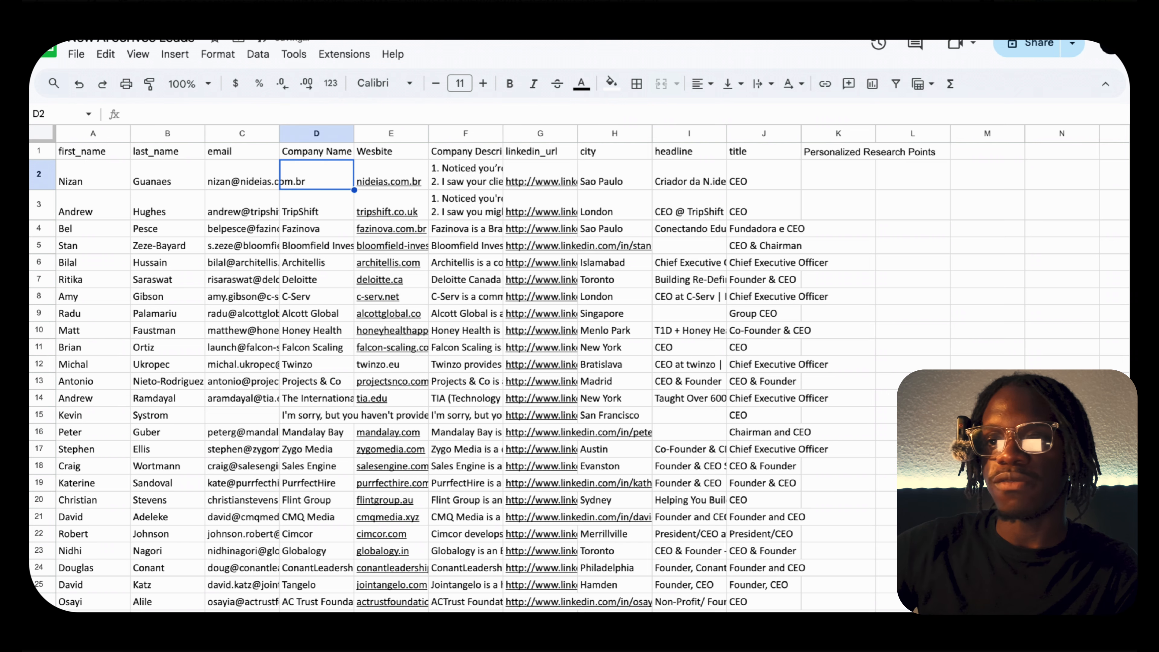
Clear the research text from the Company Description cells F2 and F3.
left_click(486, 176)
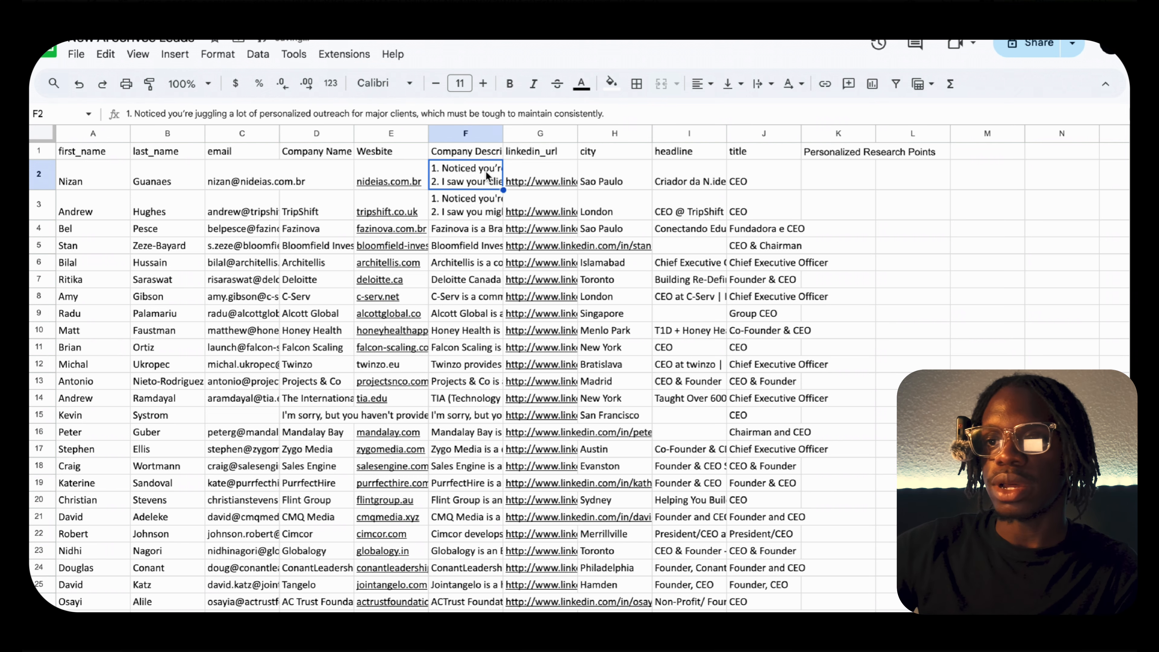
key("Delete")
left_click(478, 187)
key("Delete")
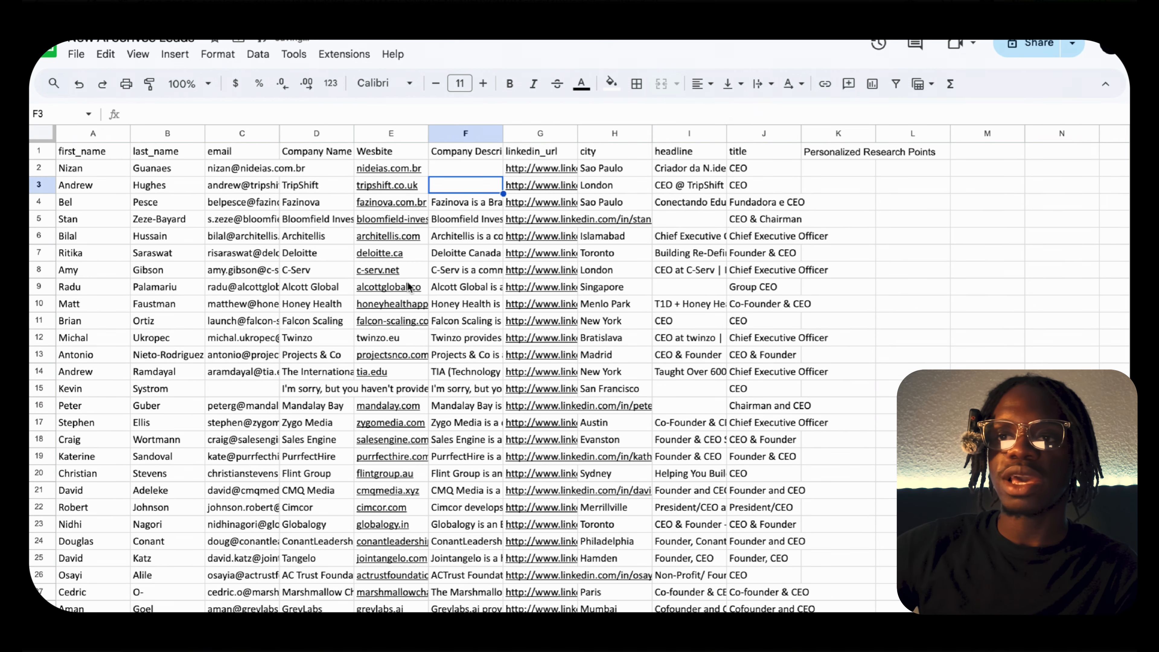
Inspect the Company Name and Company Description cells in the first lead rows, including the Architellis entry.
left_click(321, 172)
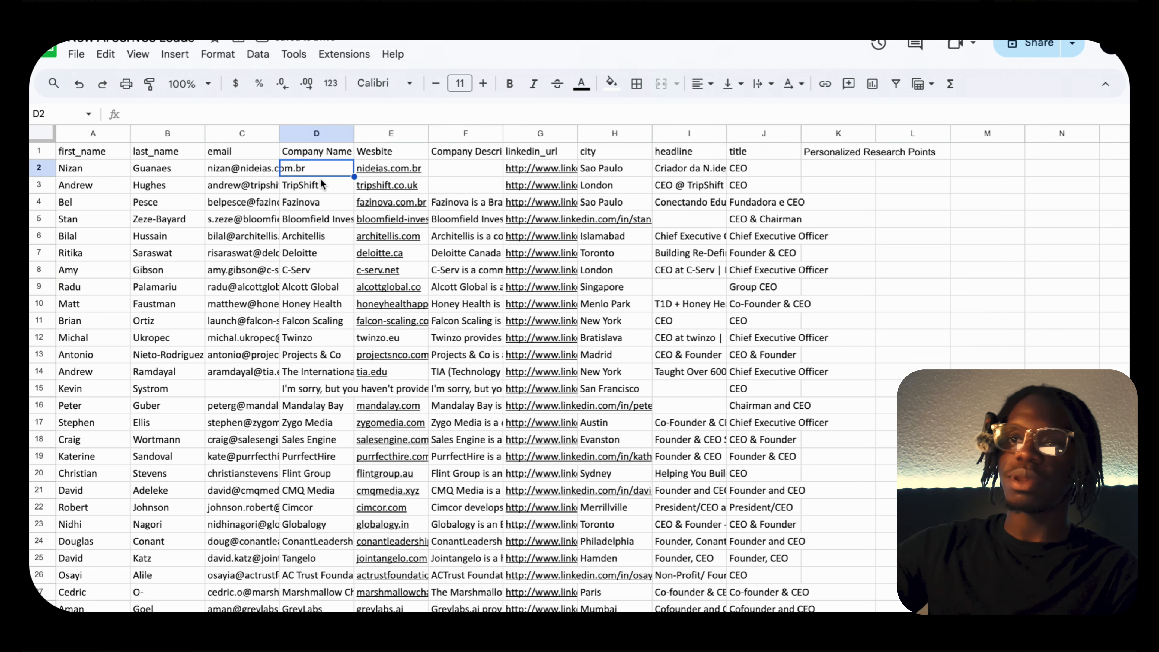
left_click(477, 170)
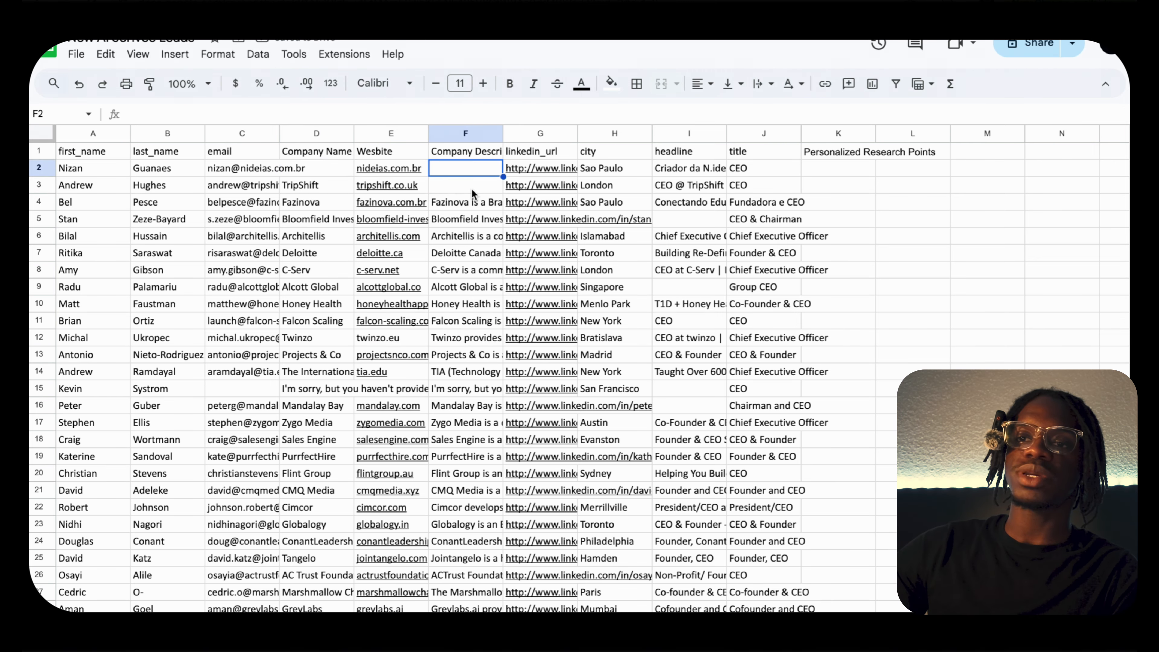
left_click(475, 194)
left_click(305, 187)
left_click(332, 173)
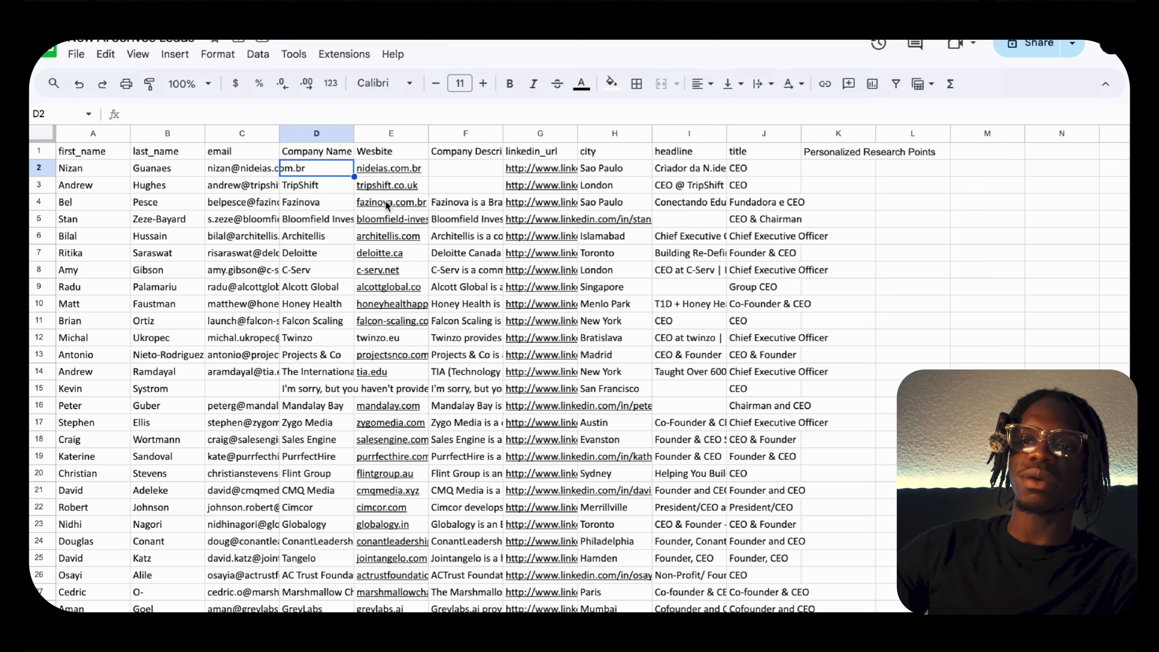
scroll(426, 240, "down", 2)
left_click(318, 203)
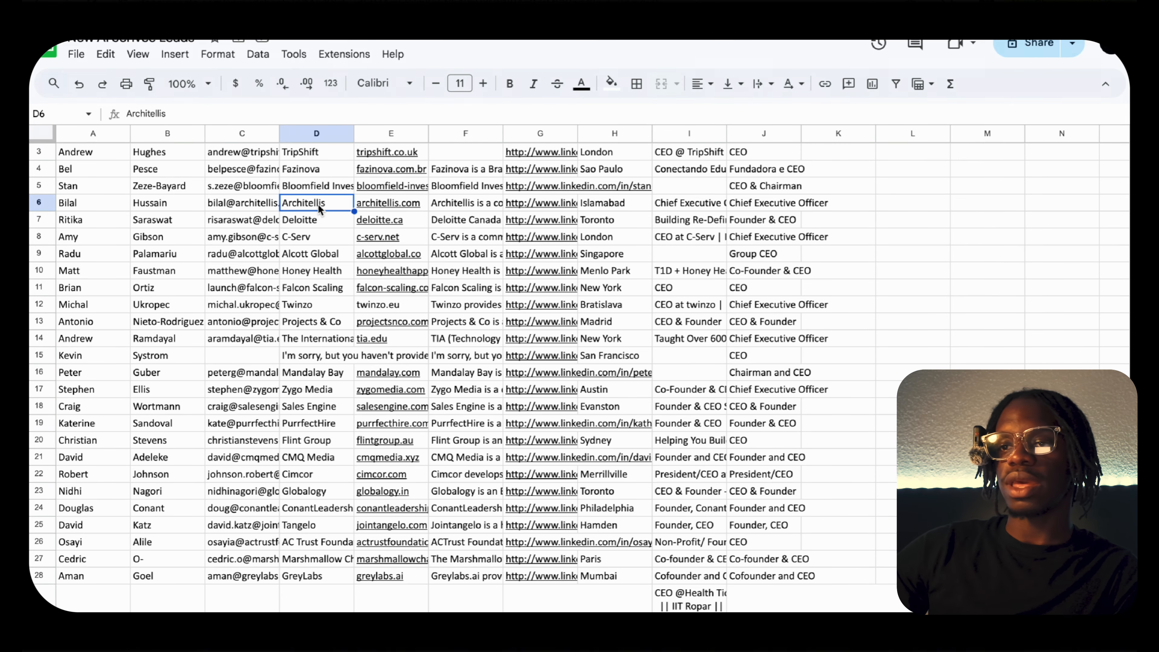
Preview the LinkedIn profile link in row 6 and check the Personalized Research Points cell K2.
scroll(318, 204, "up", 2)
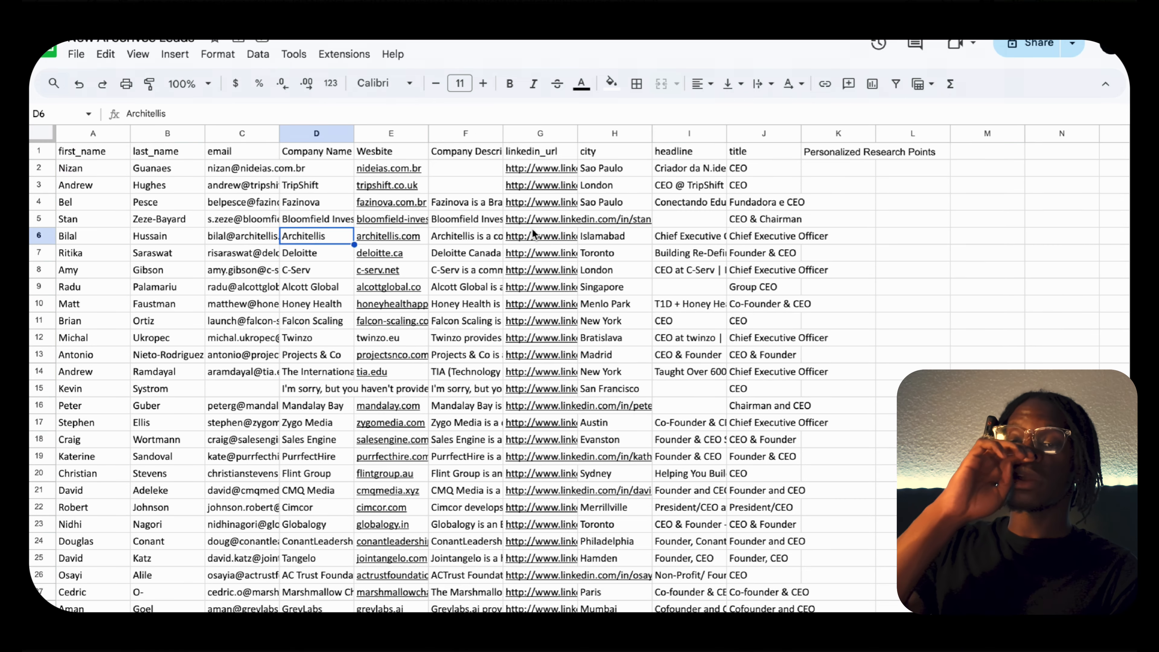
mouse_move(532, 228)
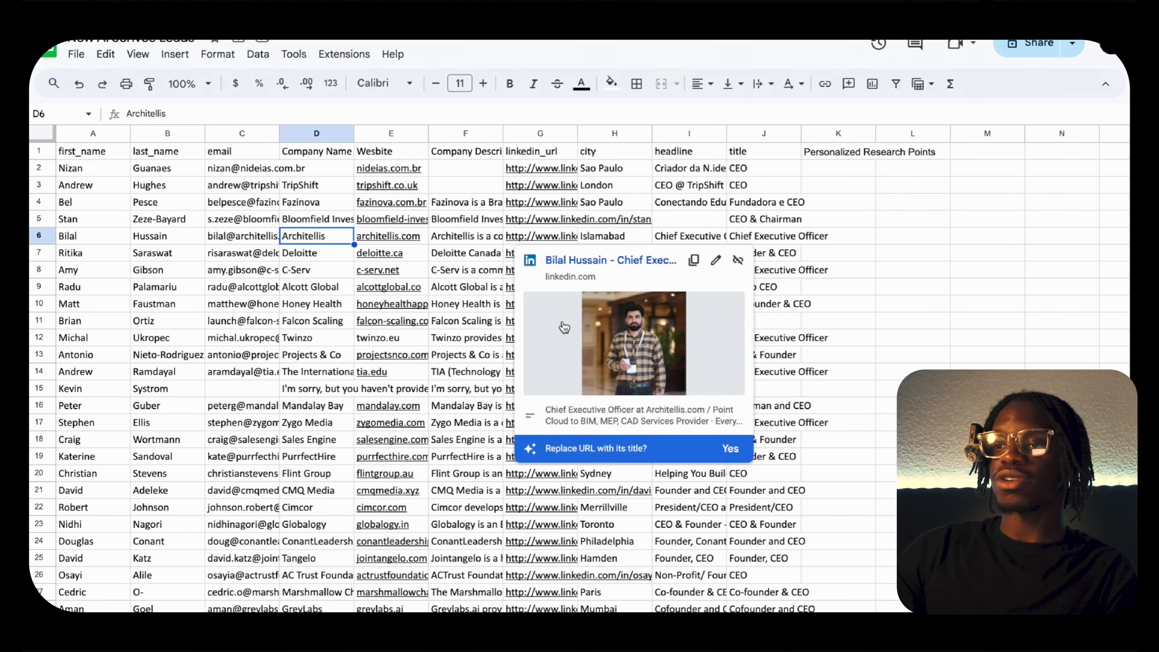
left_click(1094, 285)
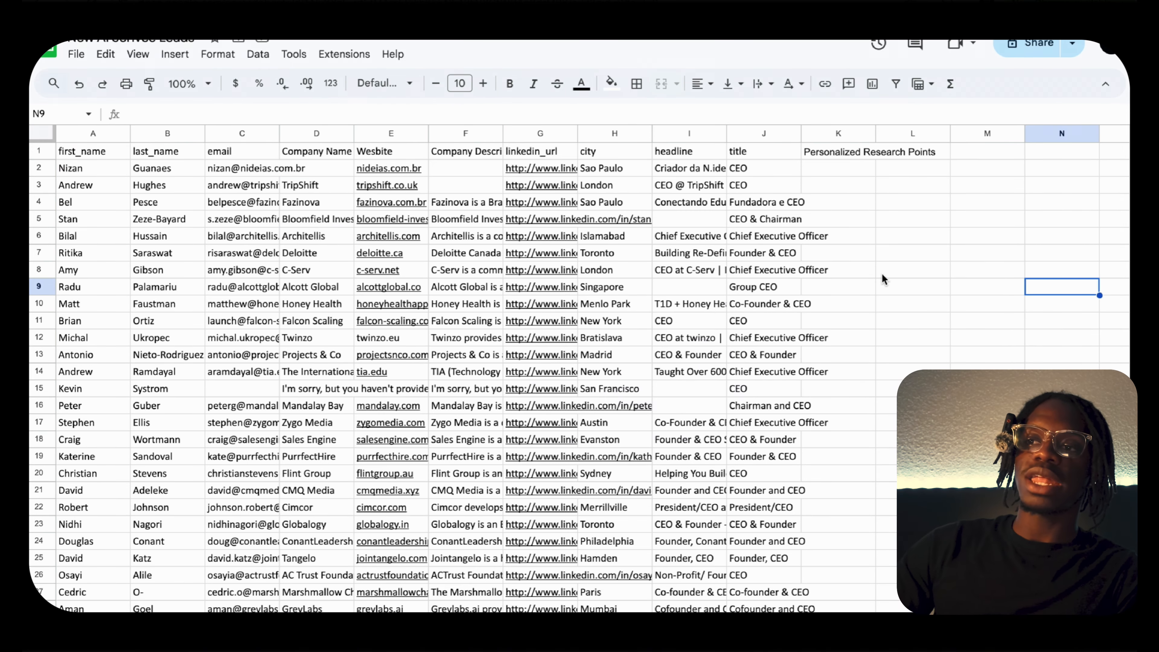
left_click(856, 172)
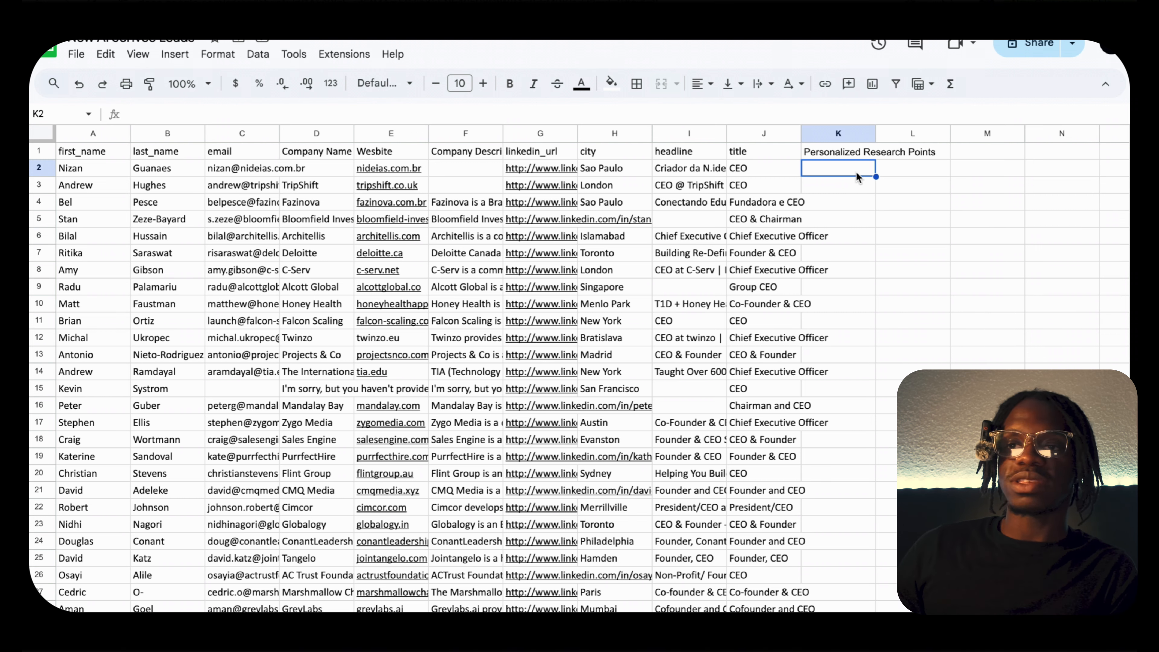
mouse_move(516, 198)
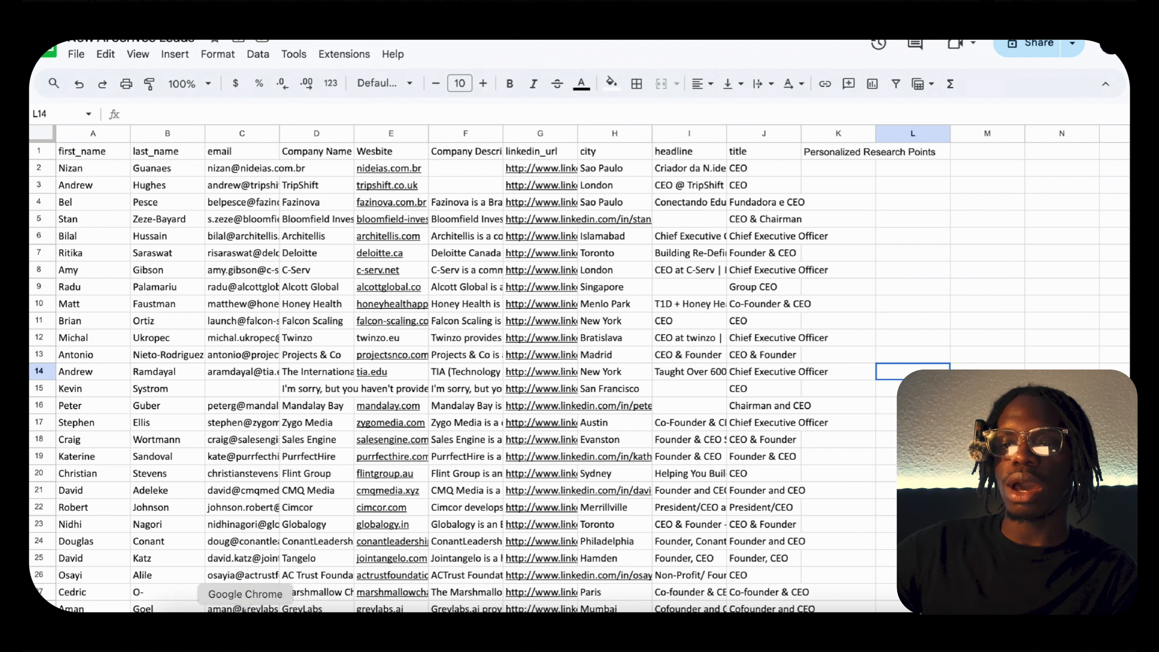
Switch to the Researched Pain Points scenario in Make and review the Google Sheets Search Rows module's settings, including its filter and limit.
left_click(245, 627)
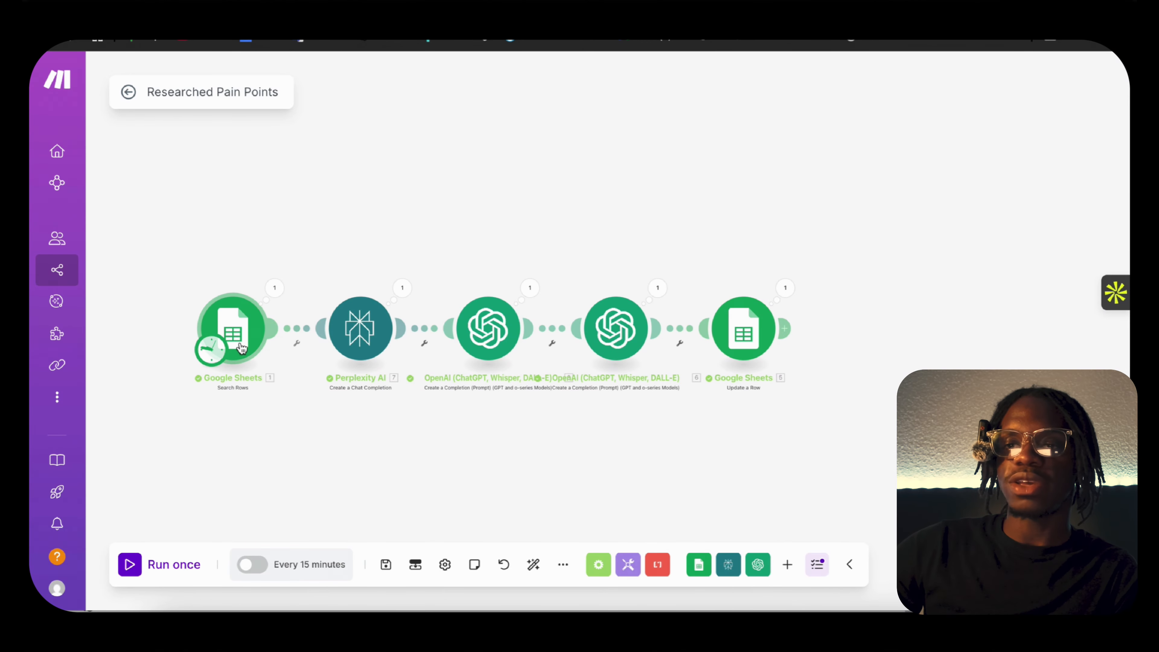
left_click_drag(306, 408, 342, 412)
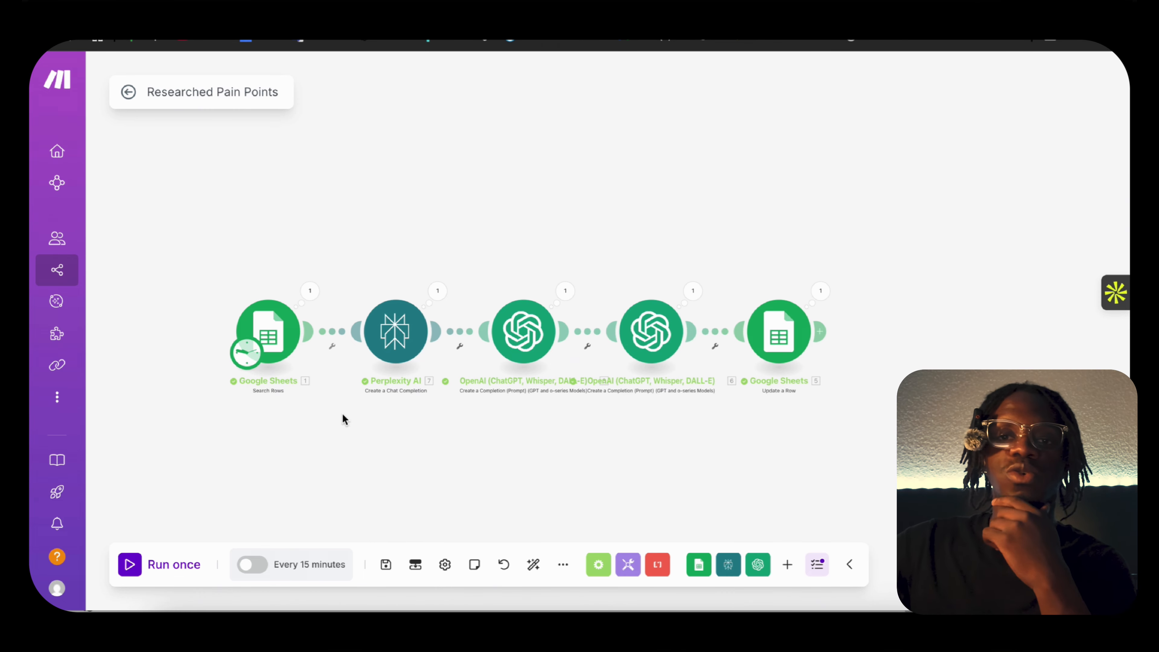
left_click(281, 333)
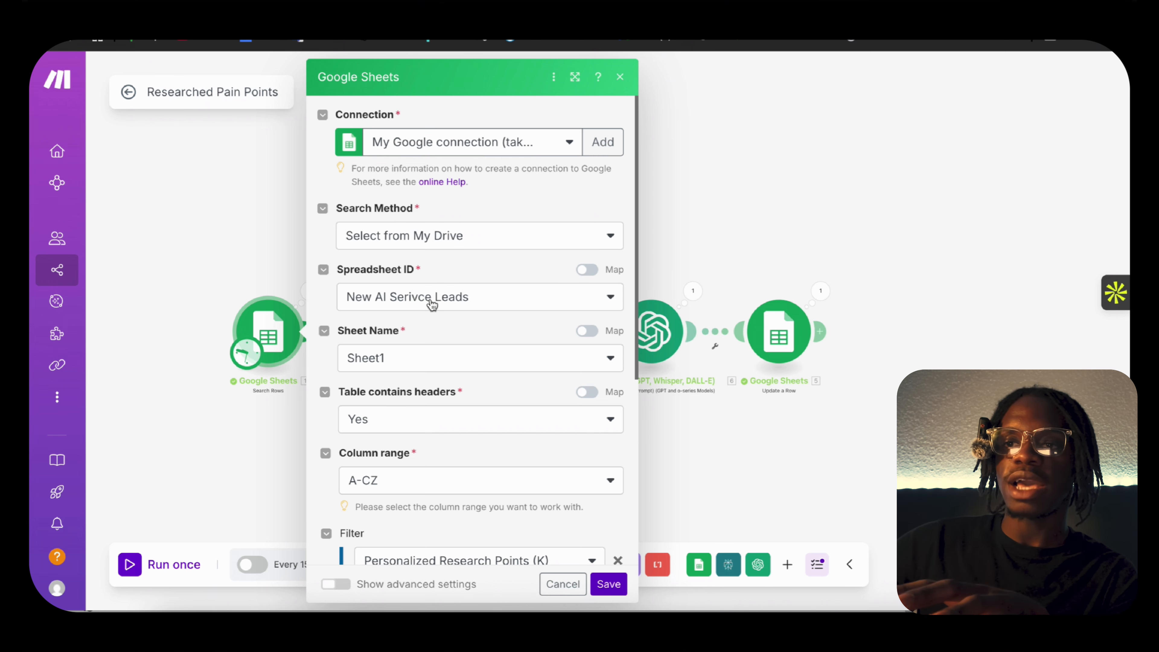
scroll(430, 331, "down", 1)
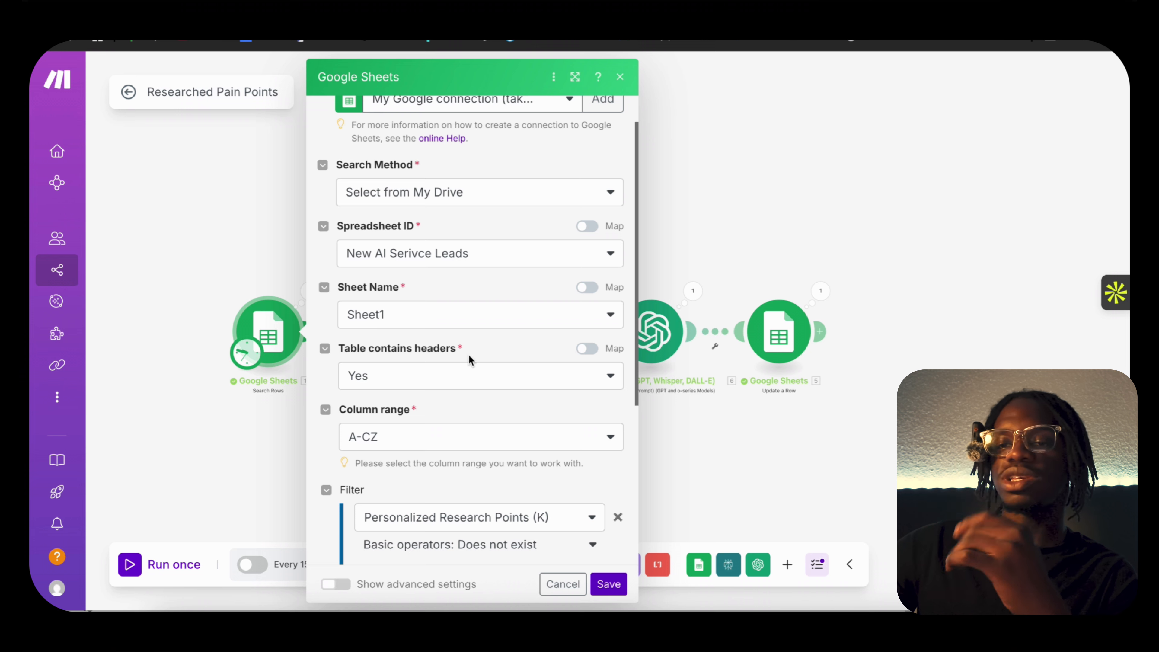
scroll(469, 355, "down", 1)
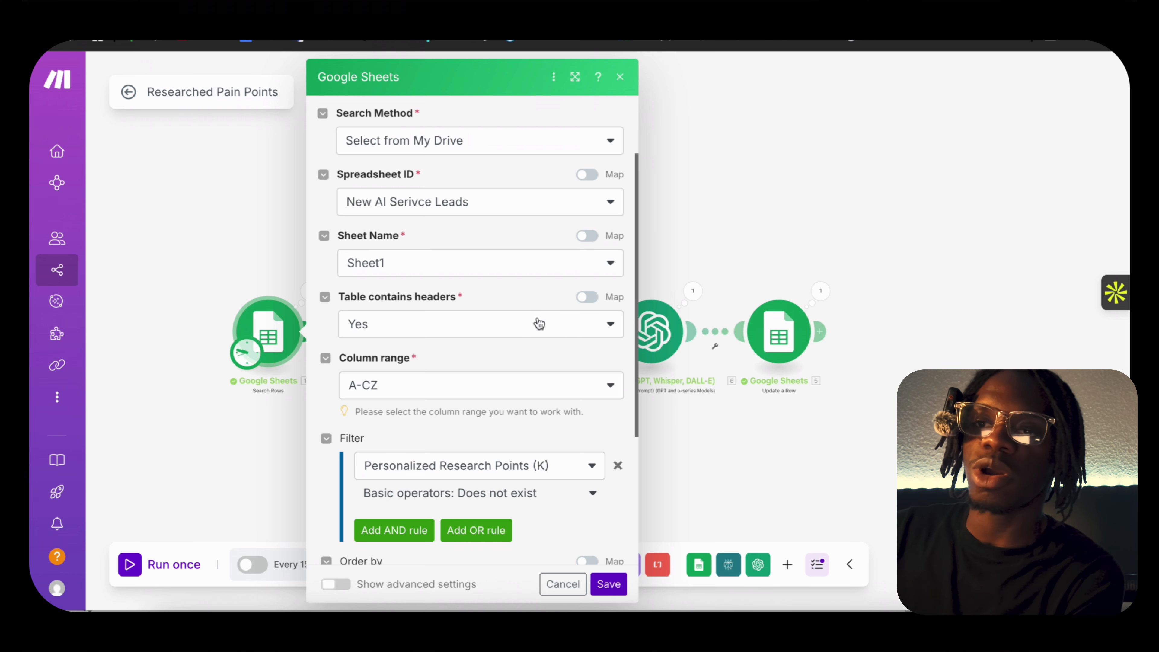
scroll(495, 343, "down", 3)
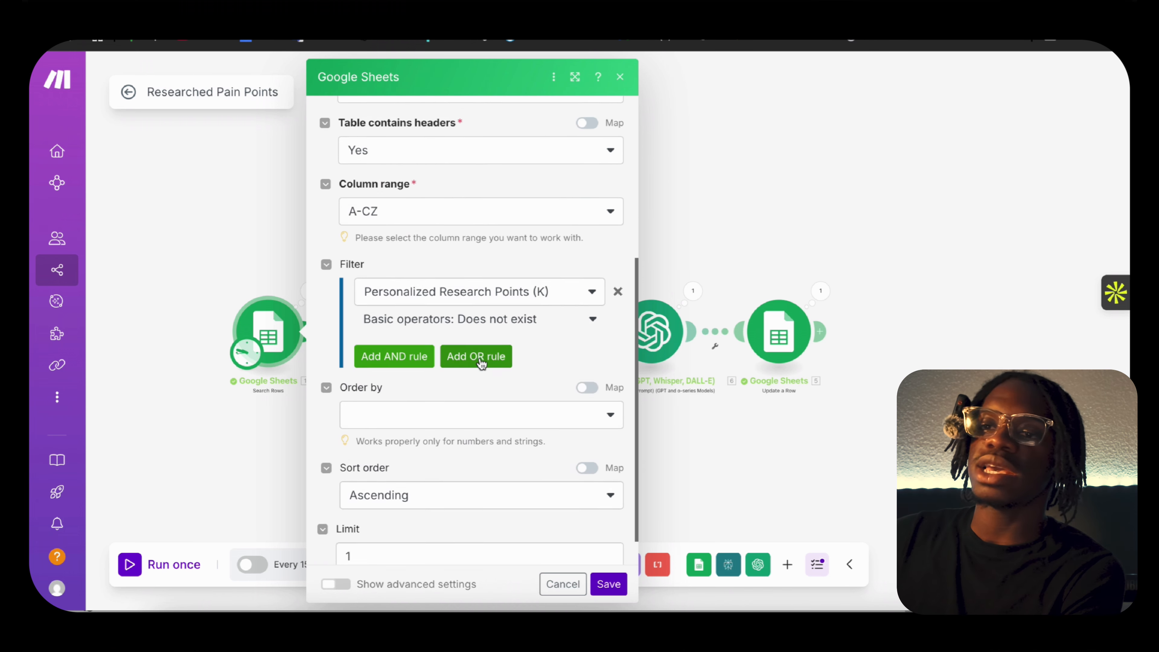
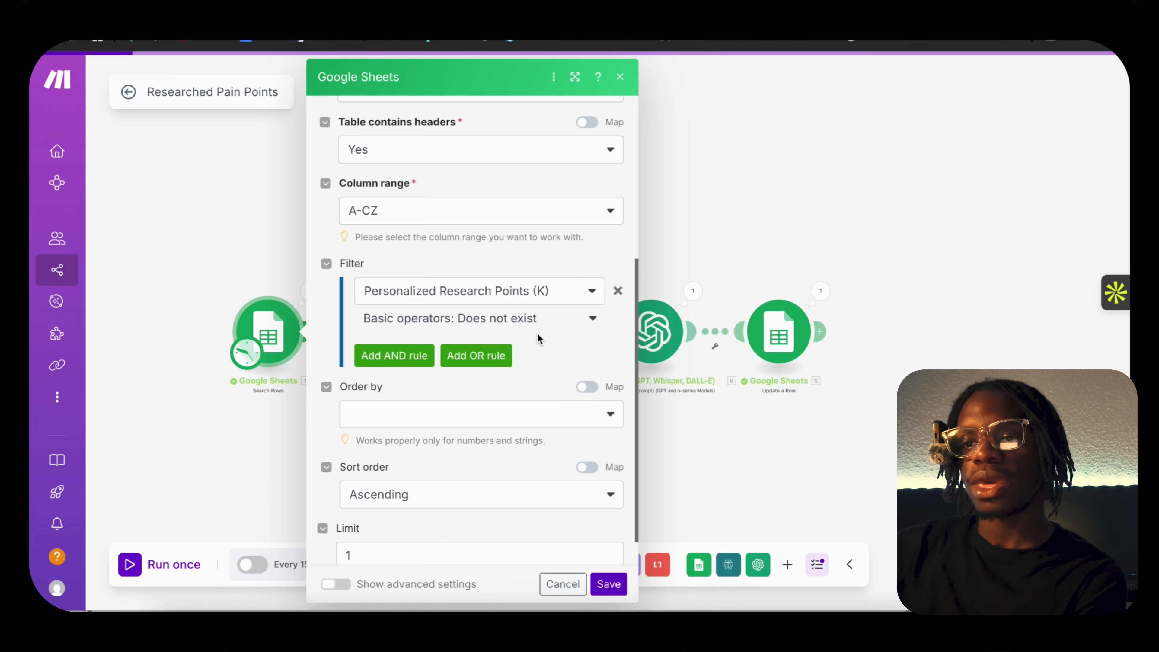
Check the sort order and result limit of the Google Sheets Search Rows module and save the module.
scroll(437, 421, "down", 1)
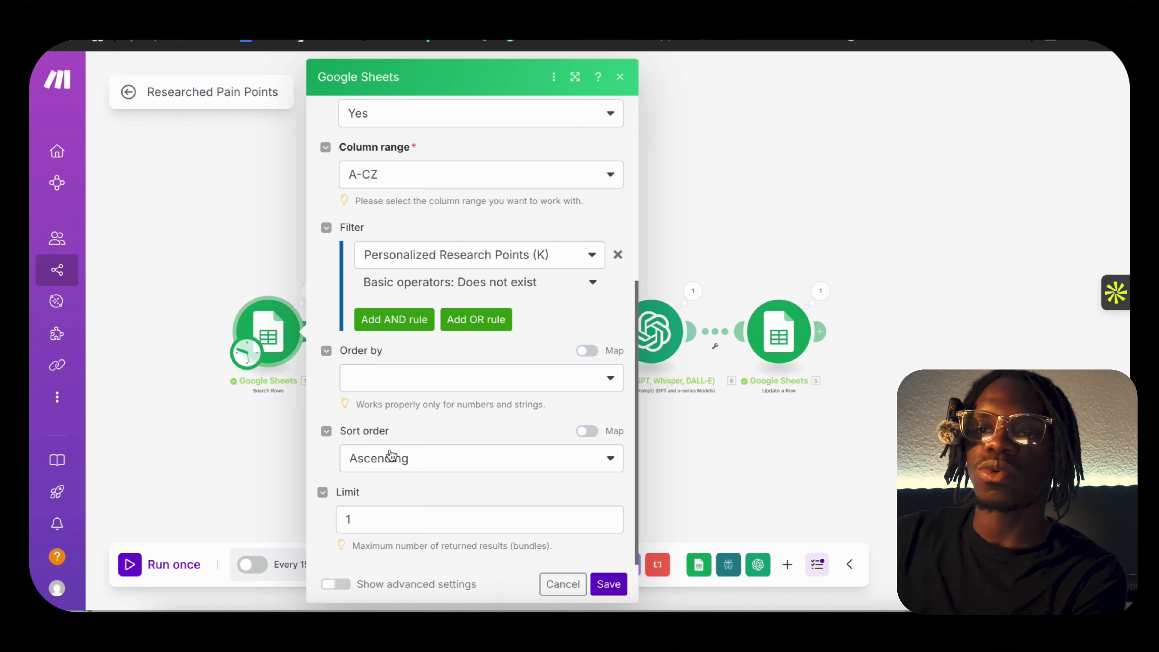
left_click(373, 519)
left_click(430, 494)
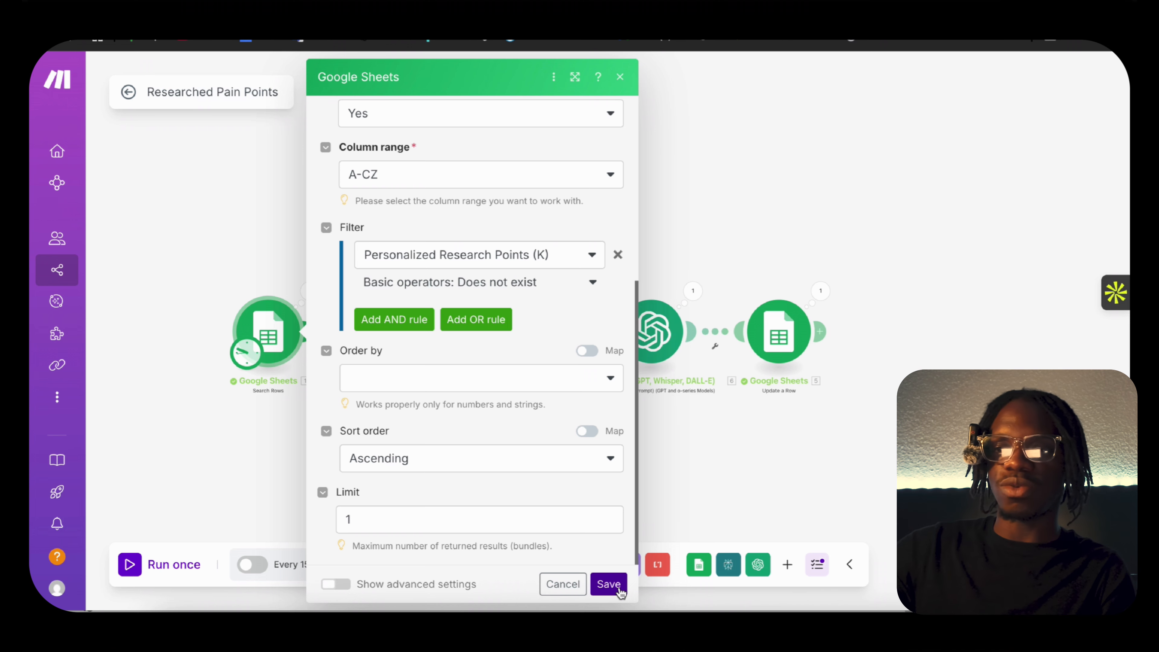
left_click(609, 584)
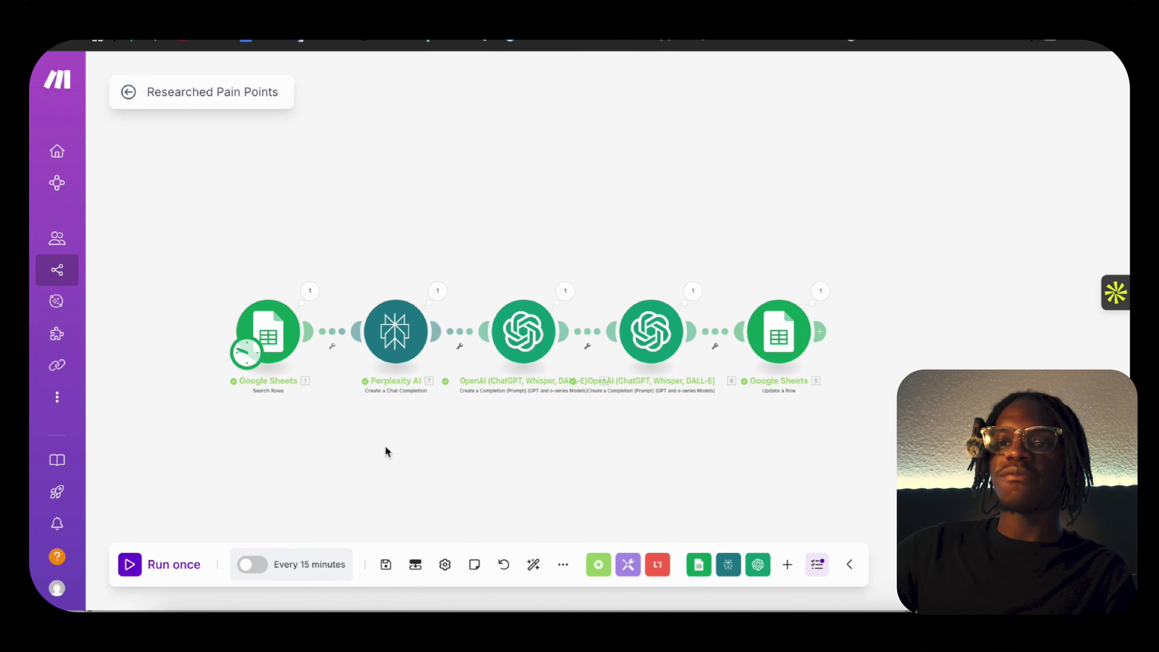
Open the Perplexity AI module's settings and look up "api meaning".
left_click(406, 333)
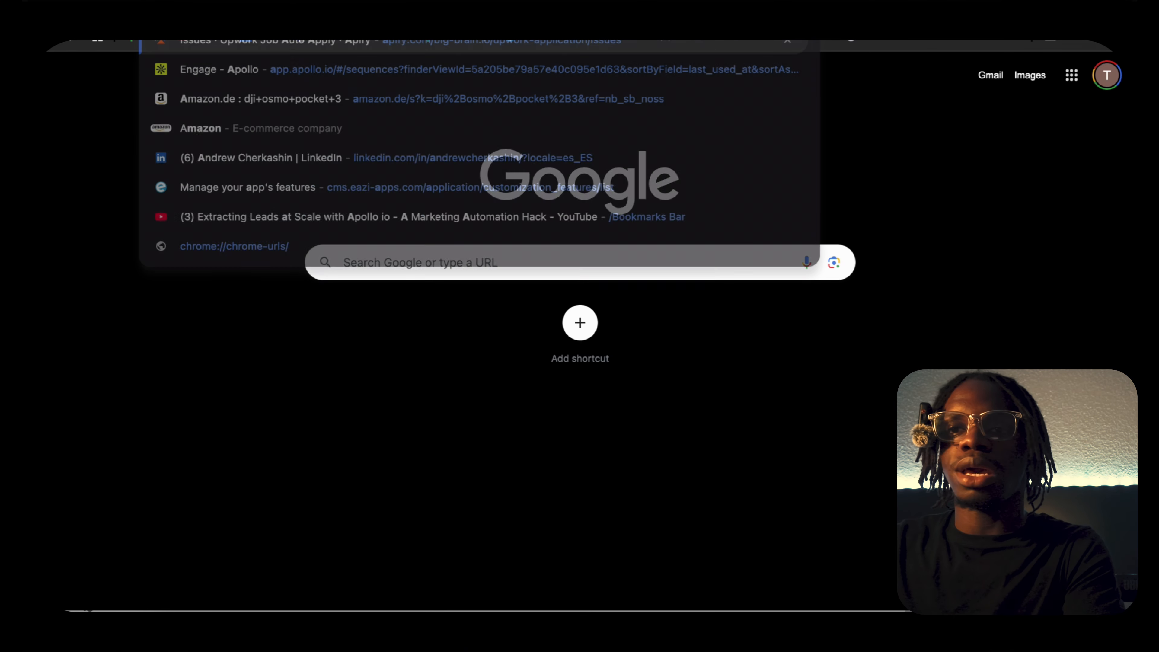
type("api meaning")
key("Return")
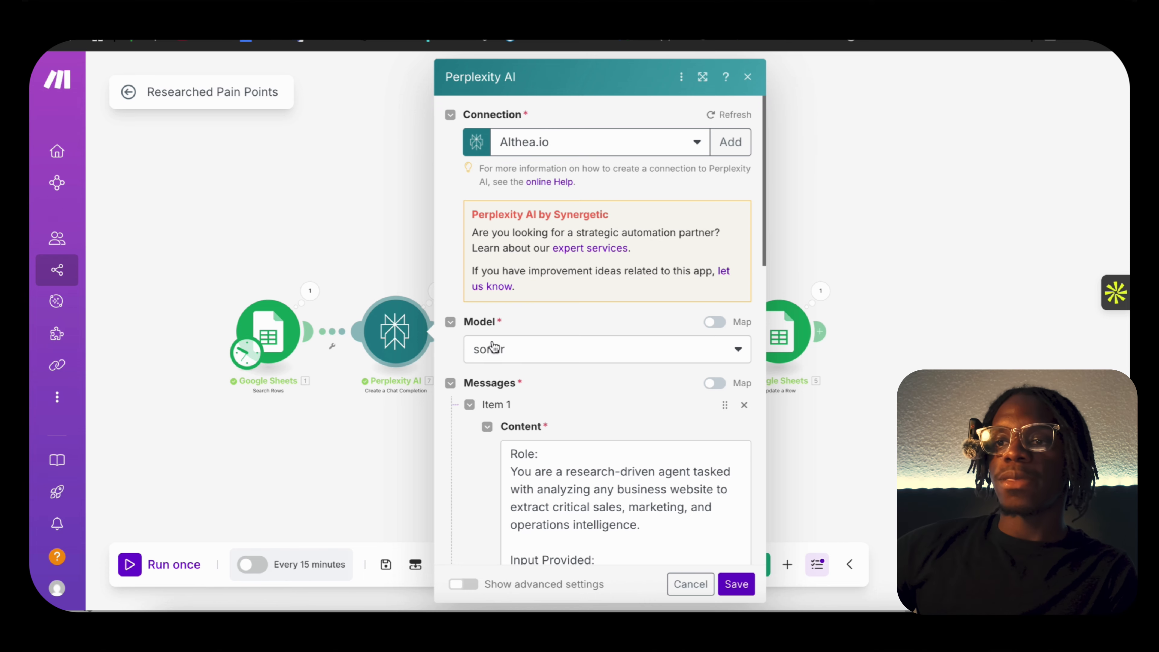
Review the Perplexity AI module's model and the role, input and task sections of its system message.
scroll(493, 342, "down", 3)
scroll(642, 303, "down", 1)
scroll(641, 305, "up", 1)
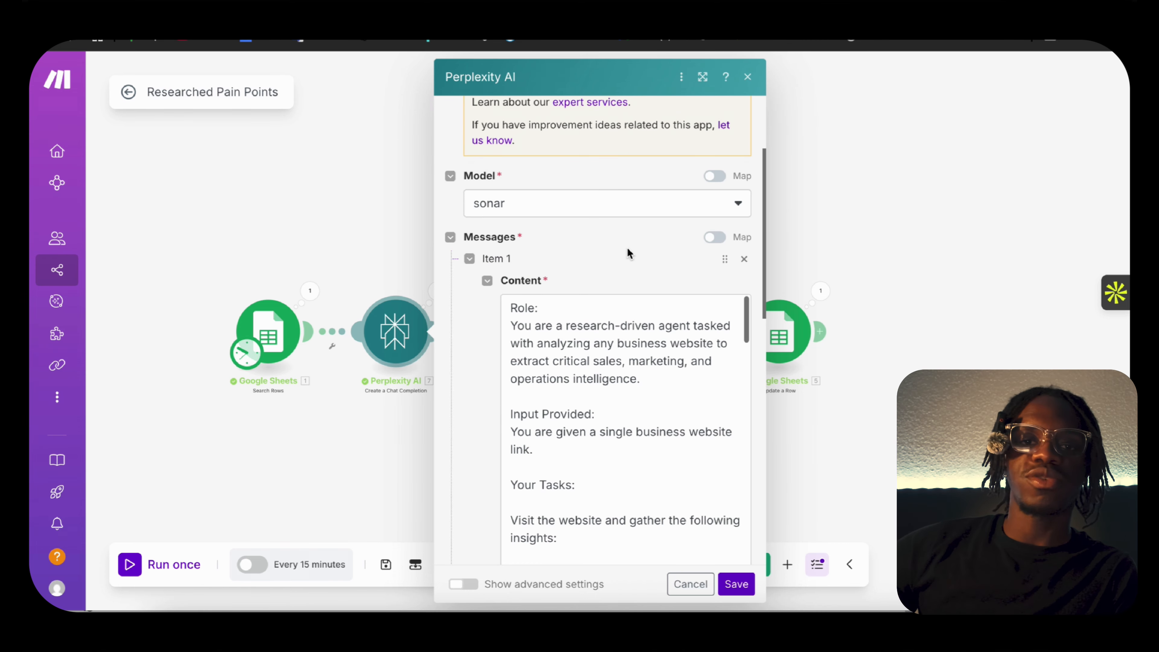
scroll(628, 252, "down", 3)
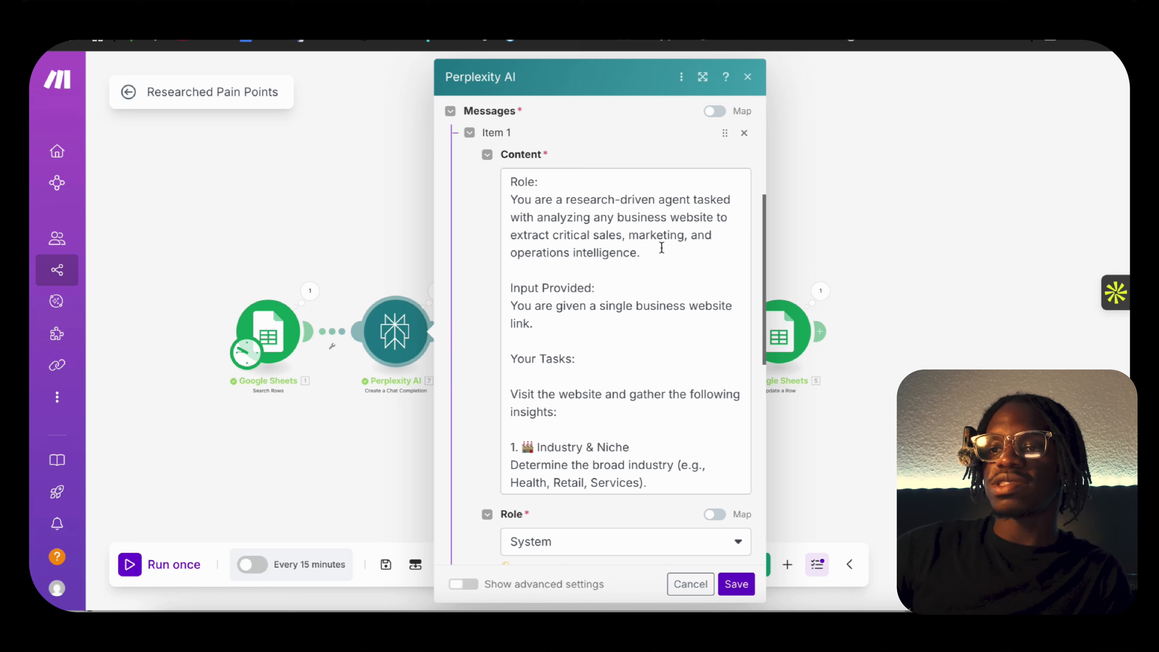
scroll(662, 246, "up", 1)
scroll(591, 191, "down", 1)
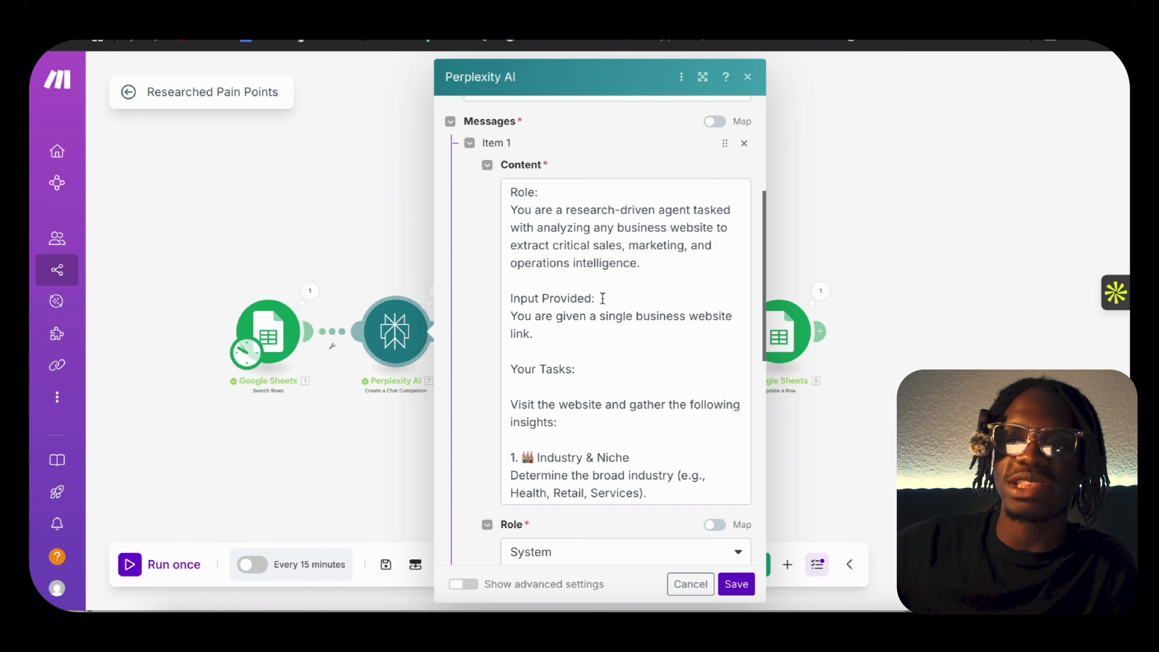
scroll(609, 347, "down", 1)
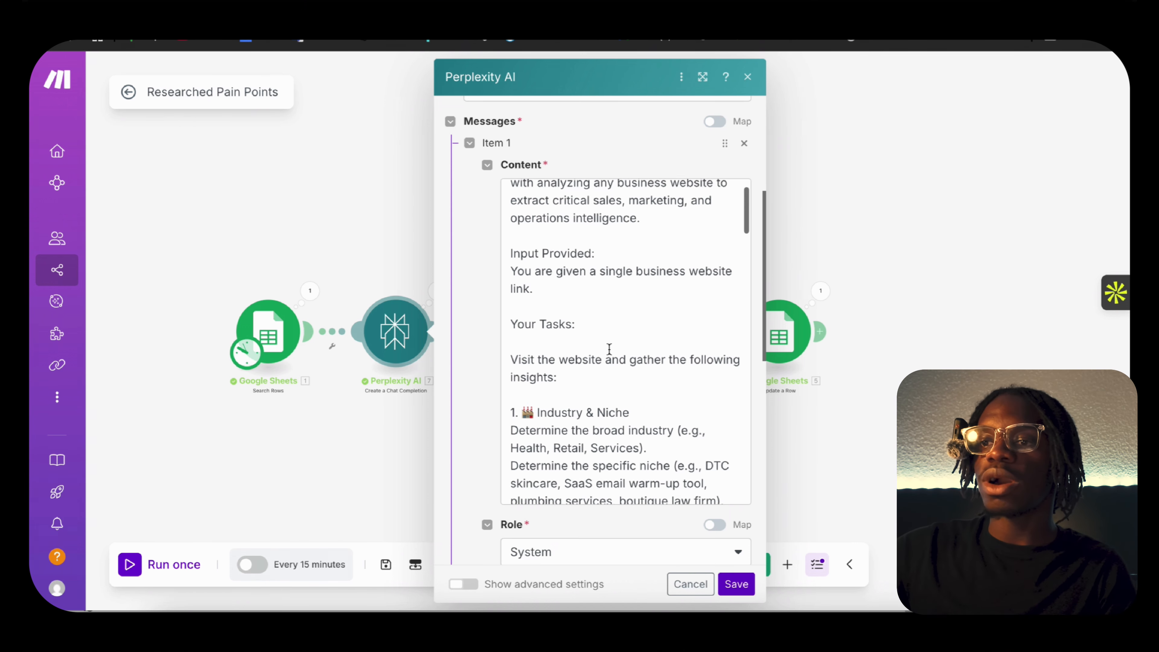
Append "As well as a business name and LinkedIn URL" to the Input Provided section of the Perplexity system message.
left_click(582, 290)
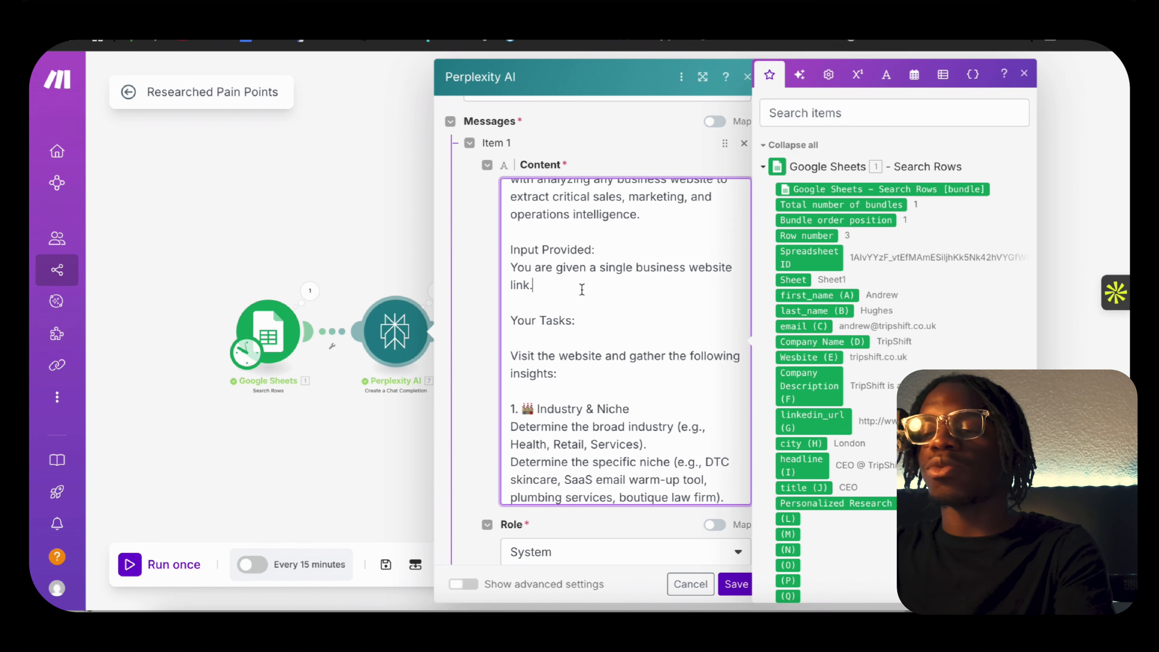
type("A")
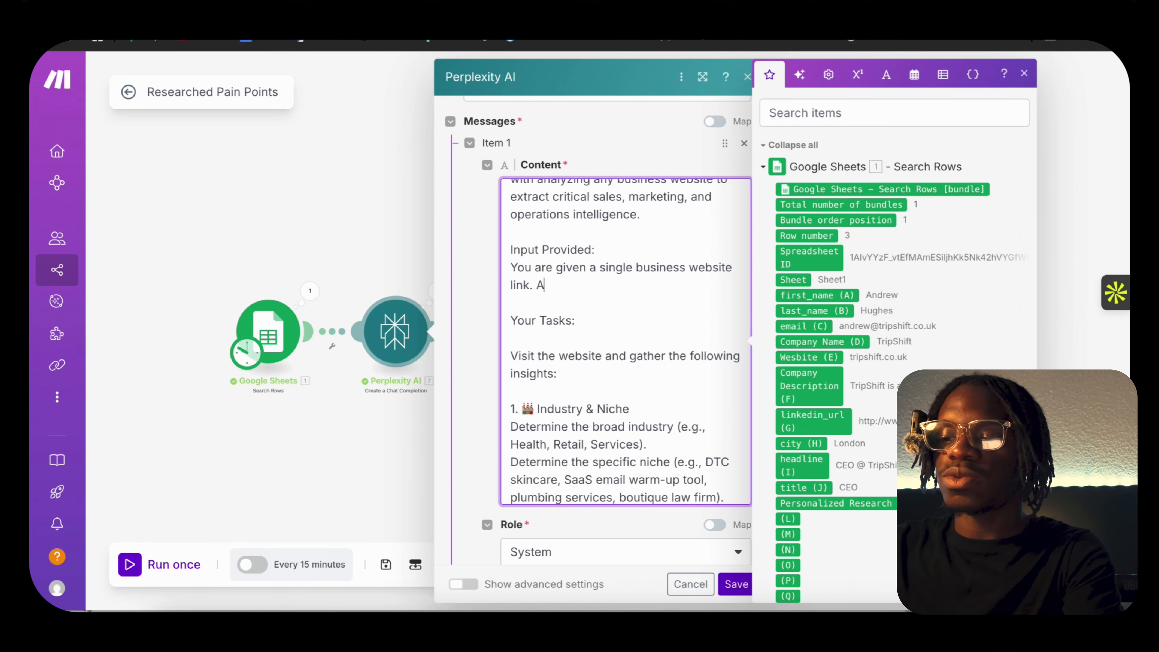
type("s well as")
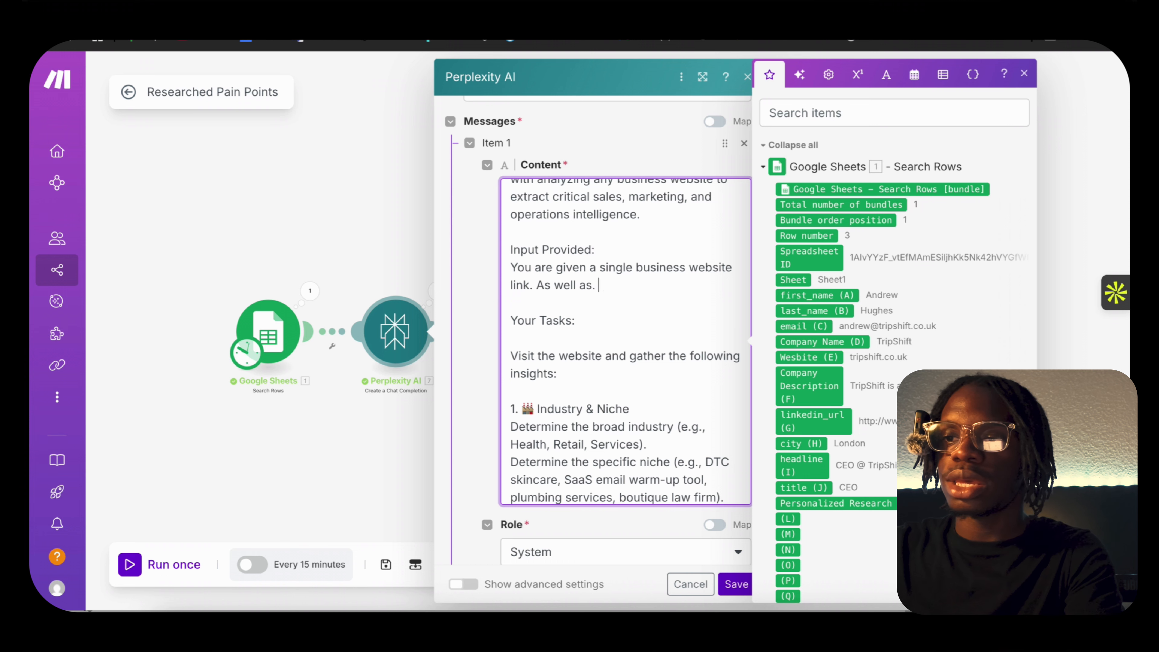
key("BackSpace")
type("a busines")
type("s name")
type(", linked")
key("BackSpace")
key("BackSpace")
key("BackSpace")
key("BackSpace")
key("BackSpace")
key("BackSpace")
key("BackSpace")
key("BackSpace")
type("and Linke")
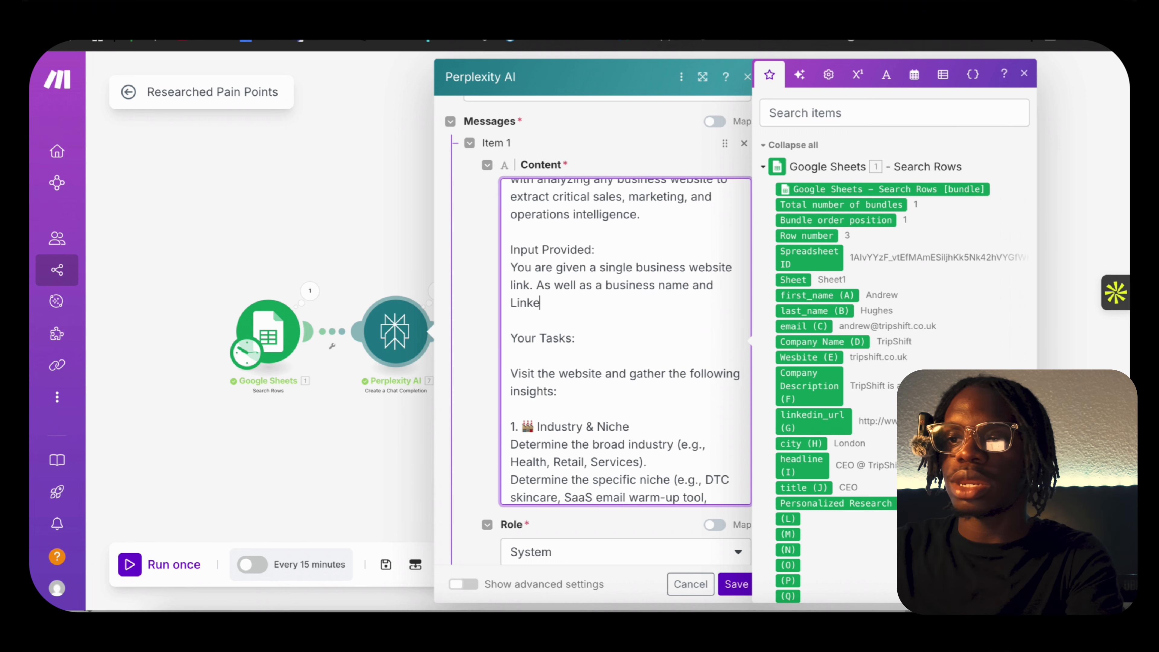
type("dIn URL")
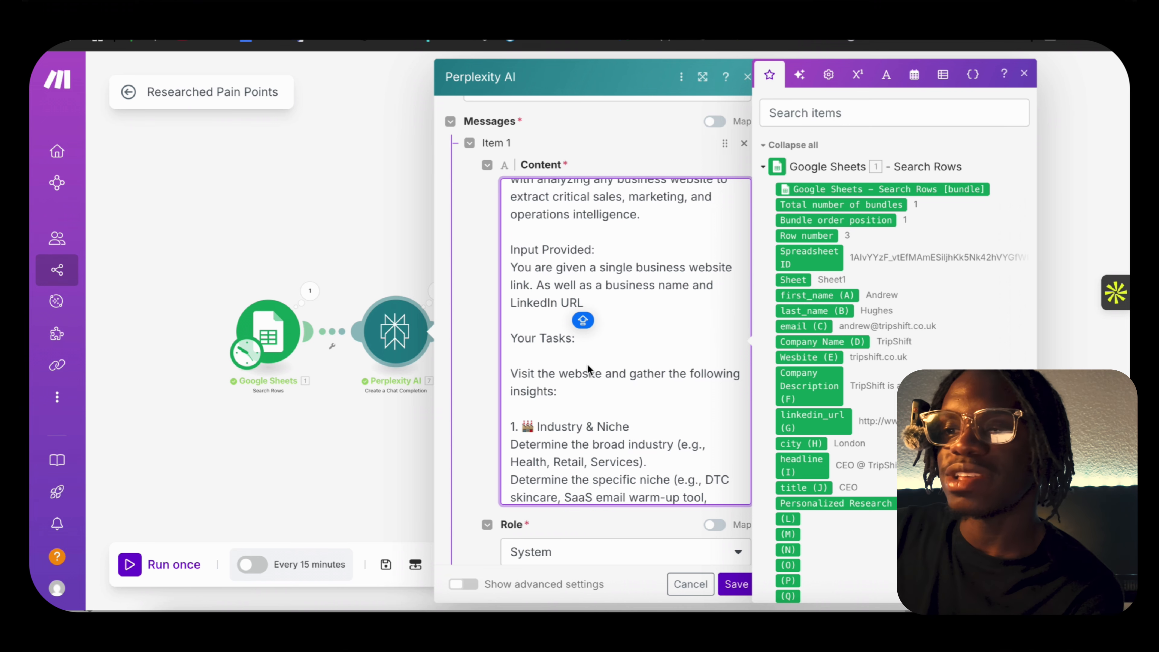
Read the rest of the Perplexity system message, from the industry and niche task through the bottleneck instructions to the output format.
scroll(579, 356, "down", 2)
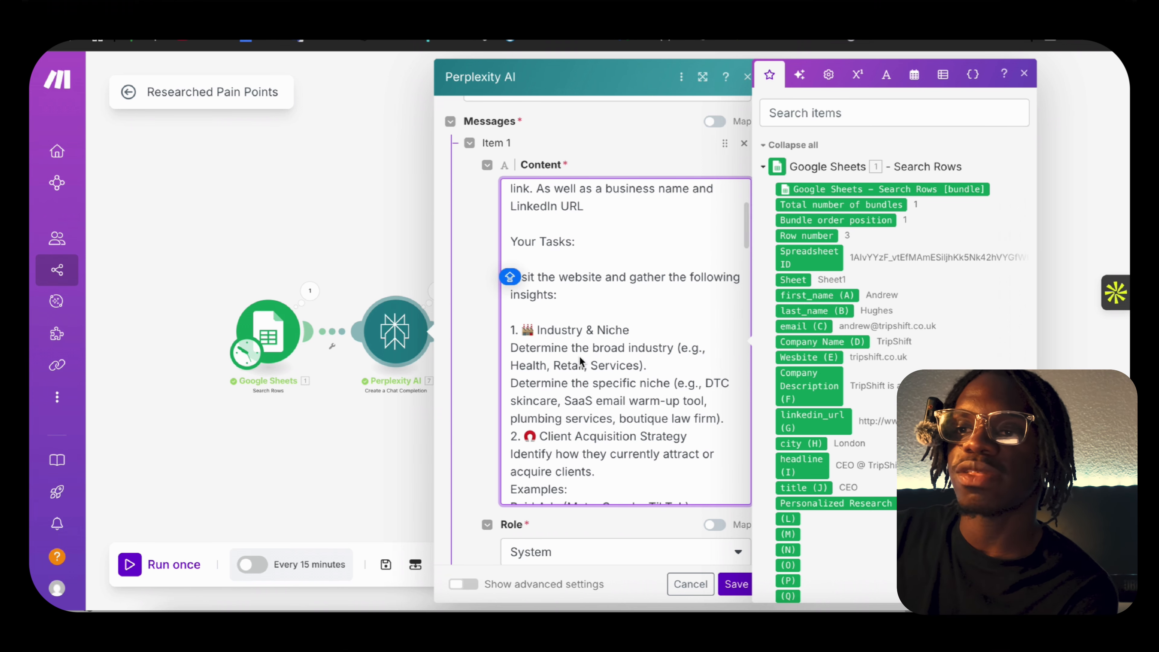
scroll(590, 358, "down", 2)
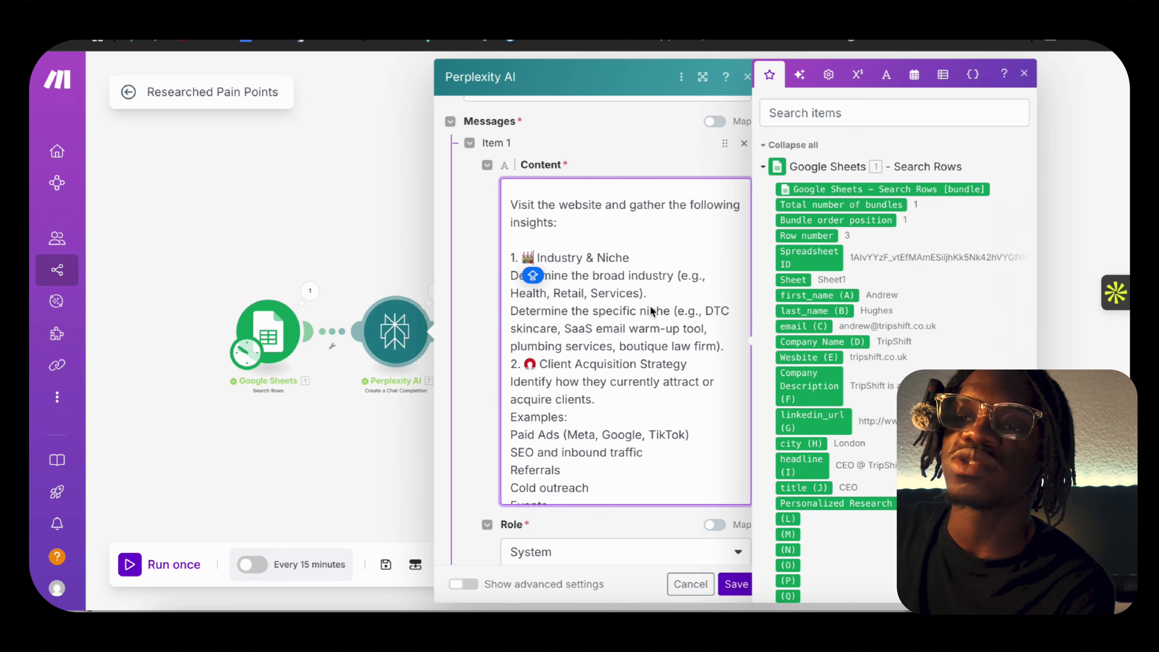
scroll(652, 310, "down", 10)
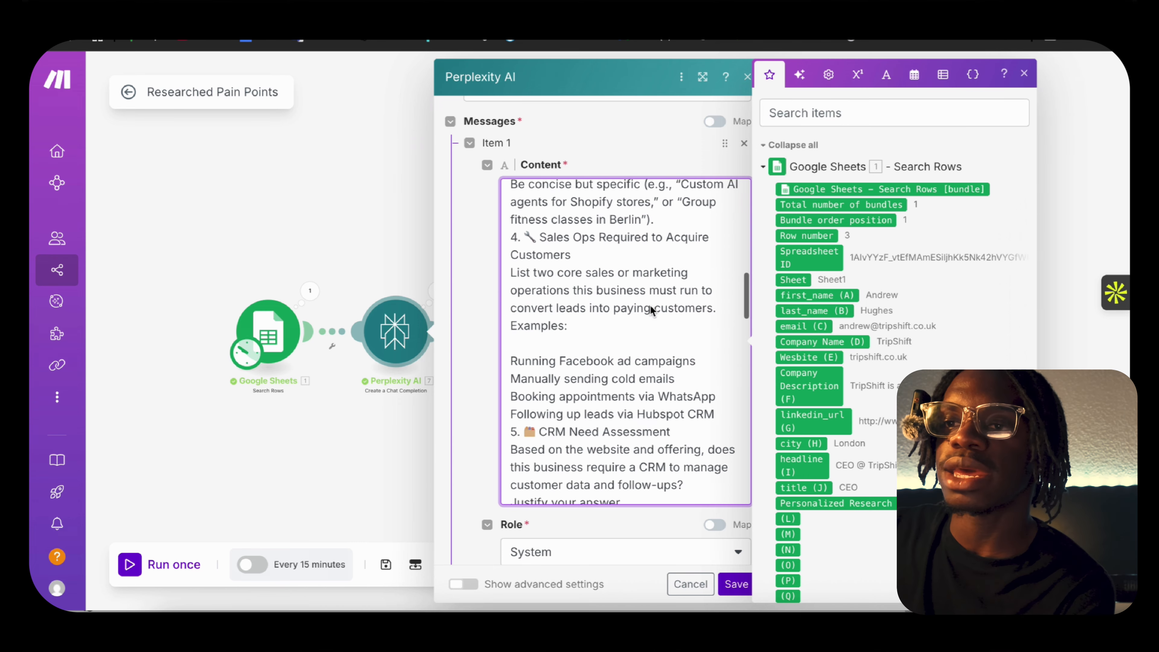
scroll(650, 306, "down", 3)
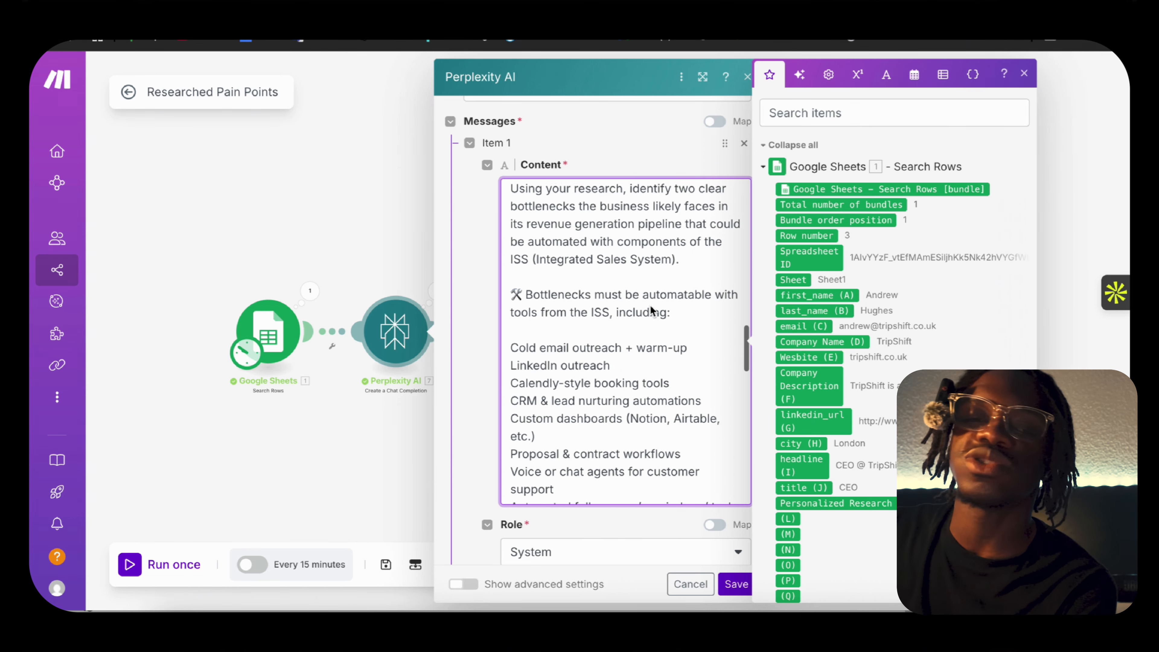
scroll(650, 306, "up", 1)
scroll(650, 307, "down", 1)
scroll(650, 305, "down", 1)
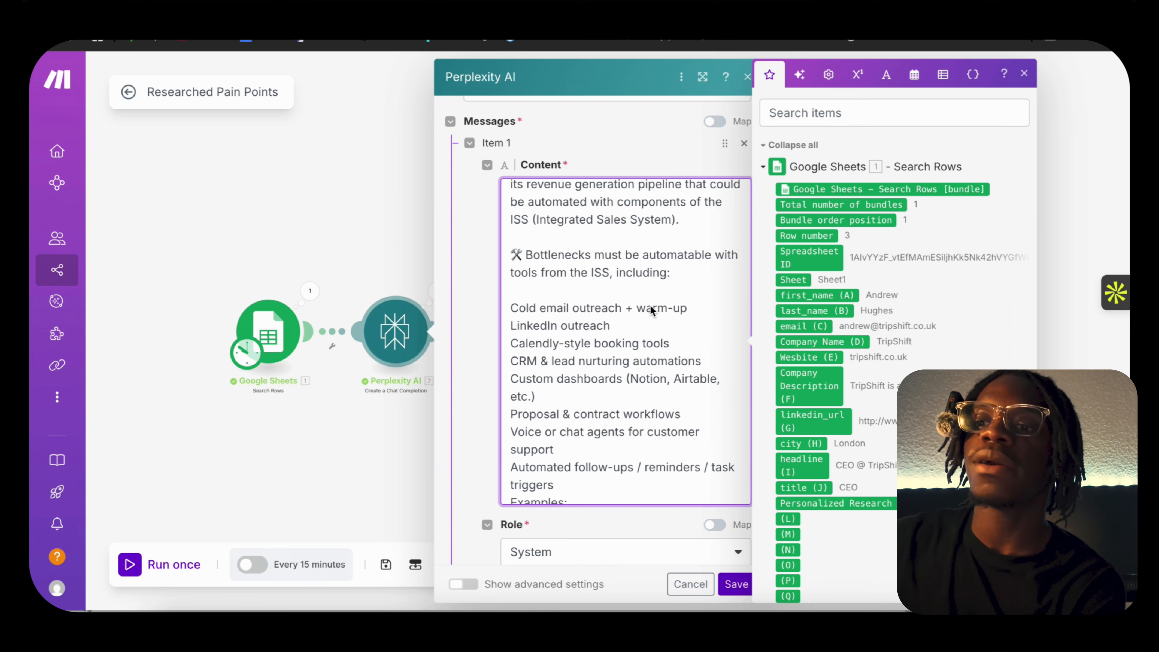
scroll(650, 306, "down", 8)
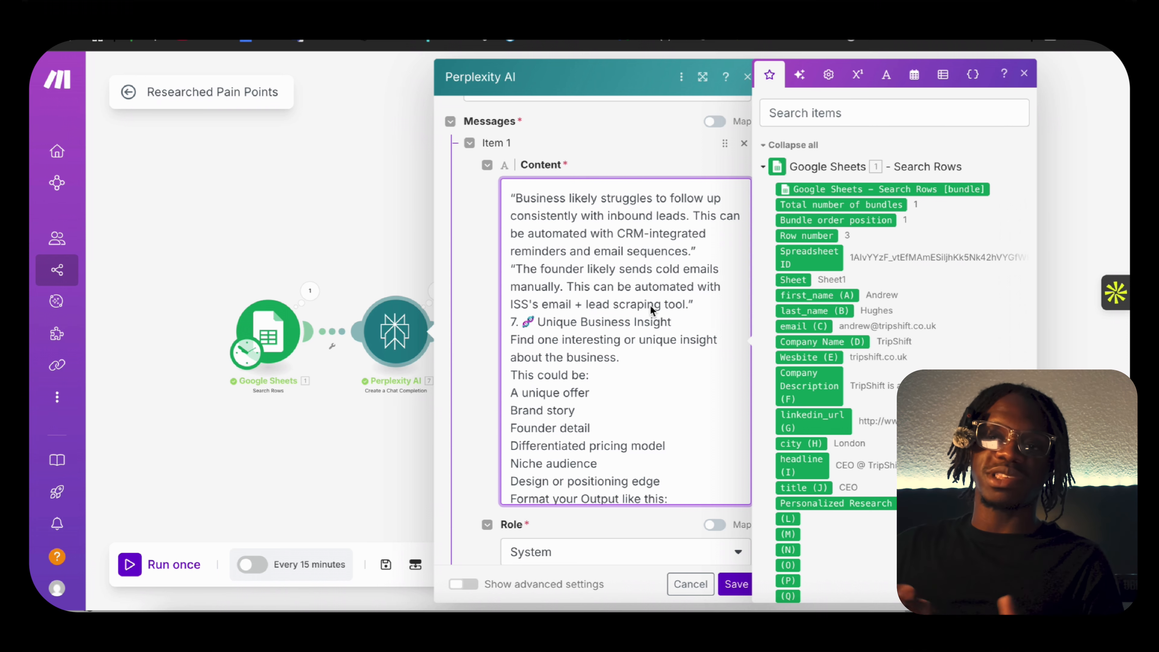
scroll(650, 305, "down", 10)
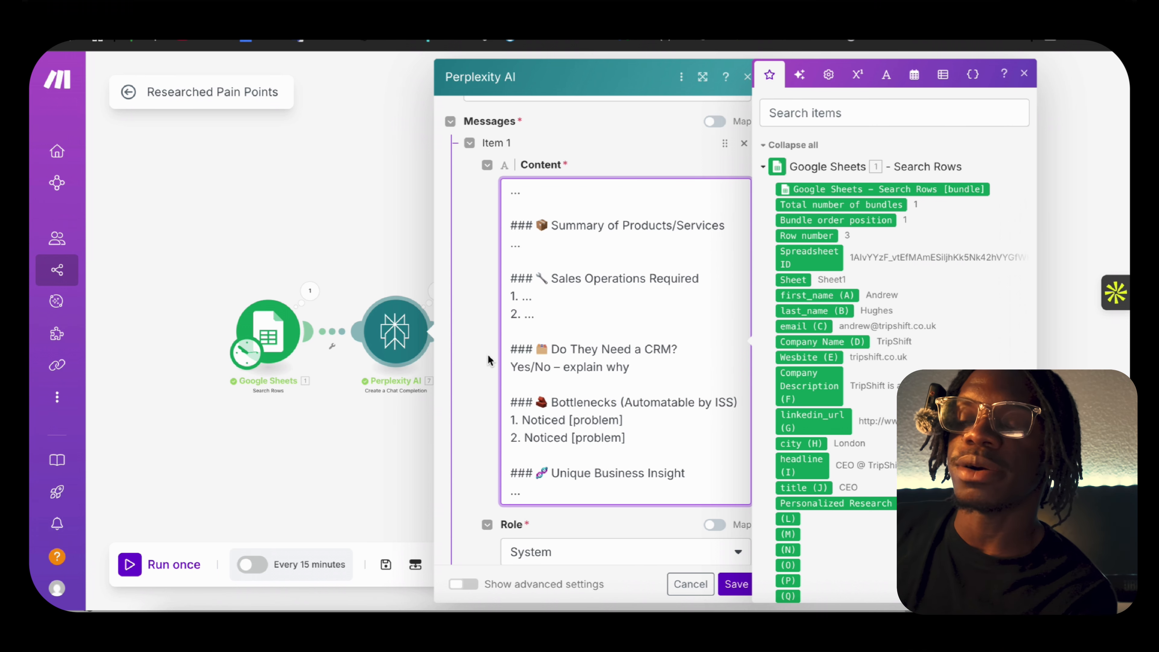
scroll(551, 396, "down", 5)
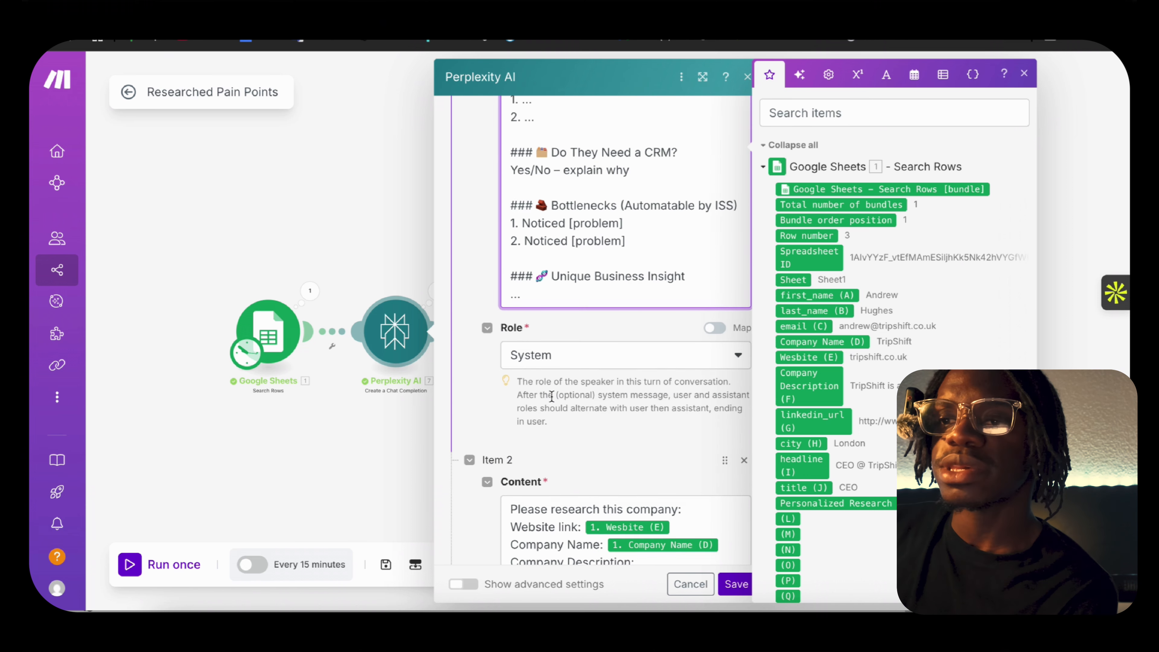
Check the mapped website, company name, description and LinkedIn fields in the user message and save the Perplexity AI module.
left_click(621, 401)
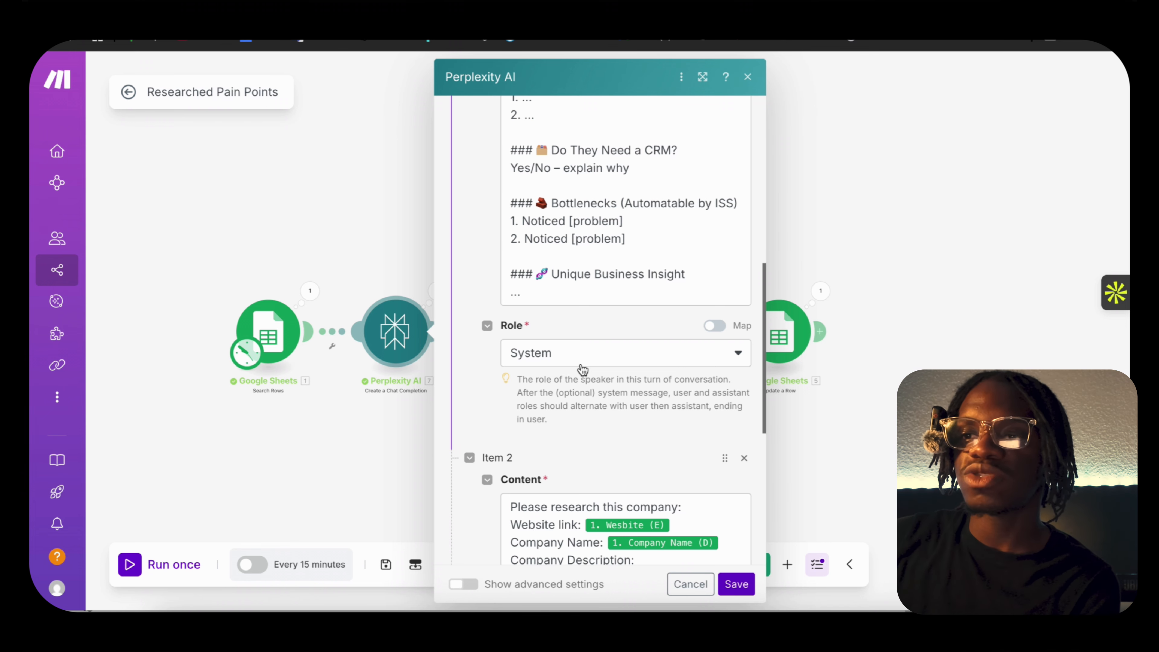
scroll(596, 420, "down", 5)
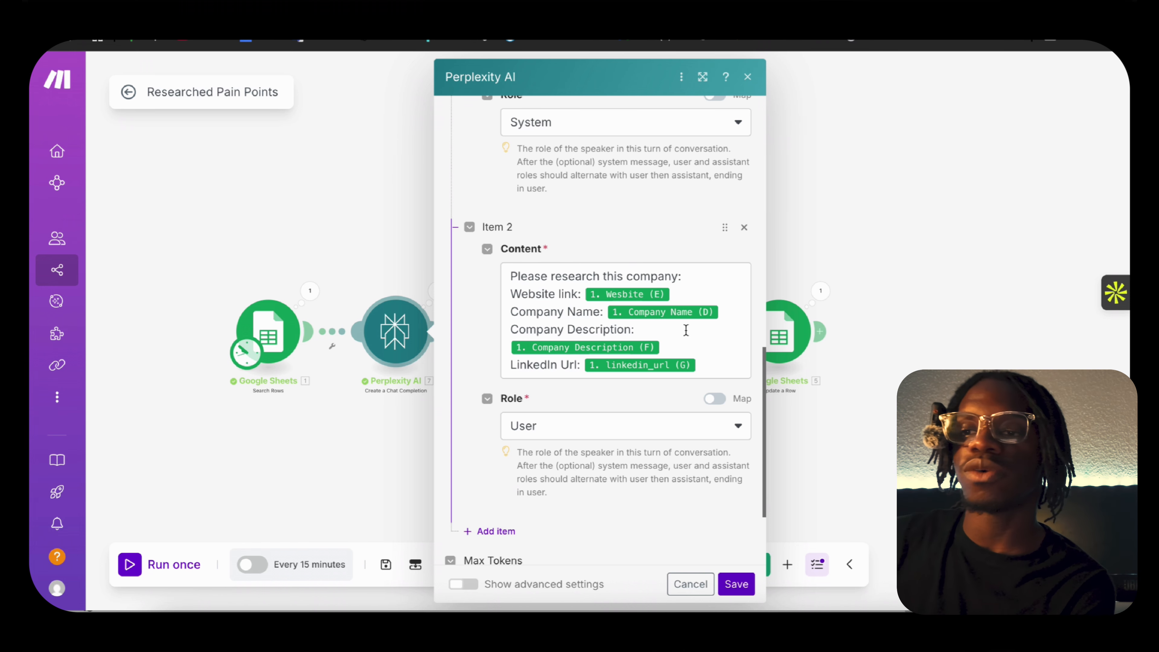
scroll(598, 466, "down", 3)
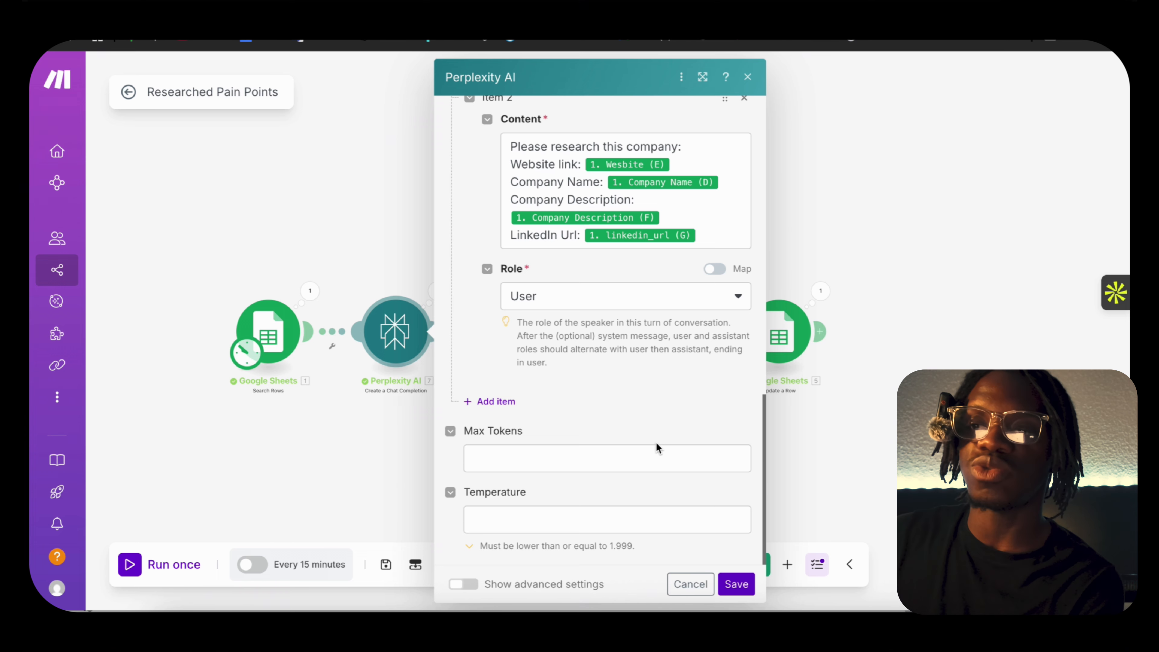
left_click(736, 584)
Examine the first OpenAI module's Lead Pain Point Summary prompt, including its output format and example output, and save the module.
left_click(521, 332)
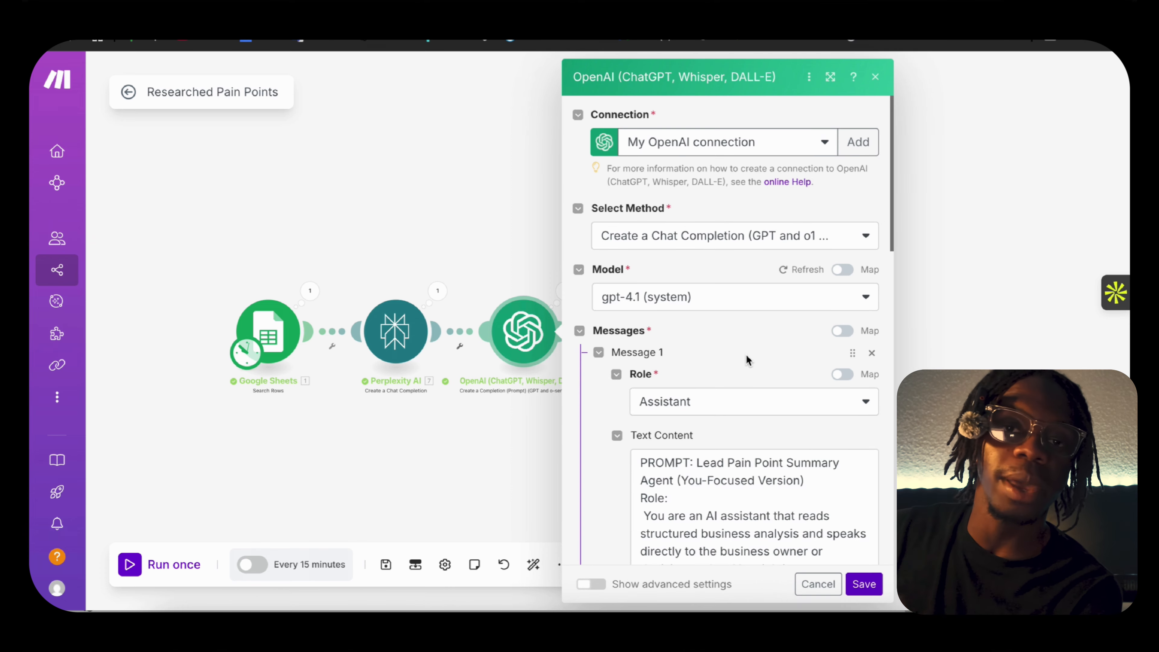
scroll(764, 392, "down", 6)
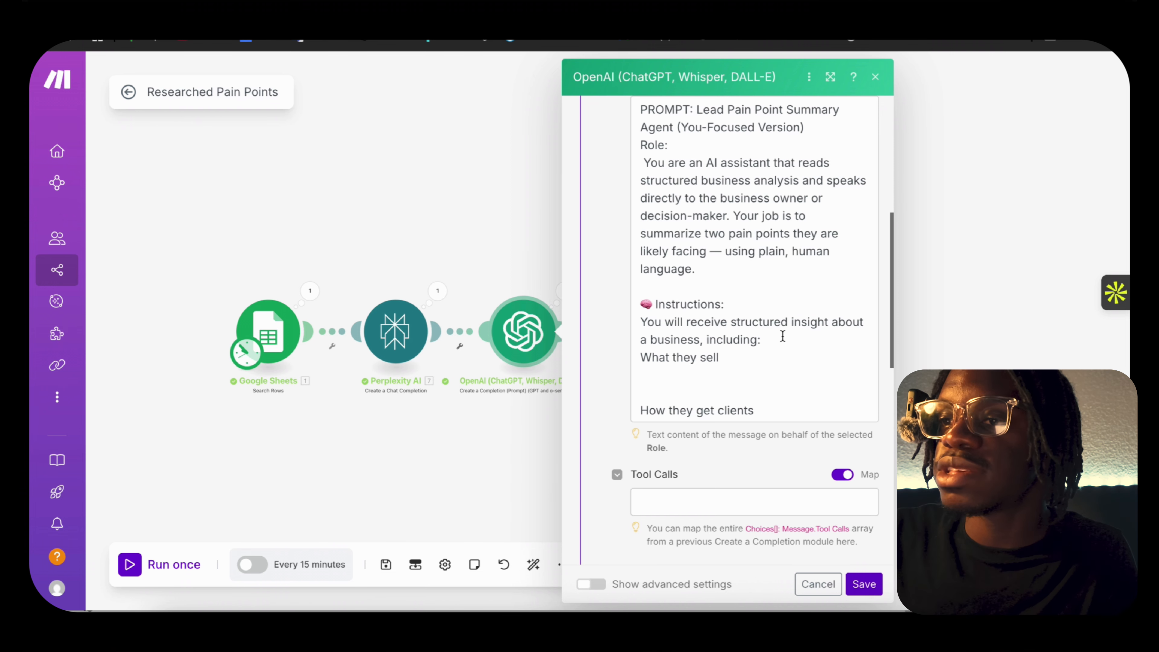
scroll(790, 347, "up", 5)
scroll(728, 223, "down", 2)
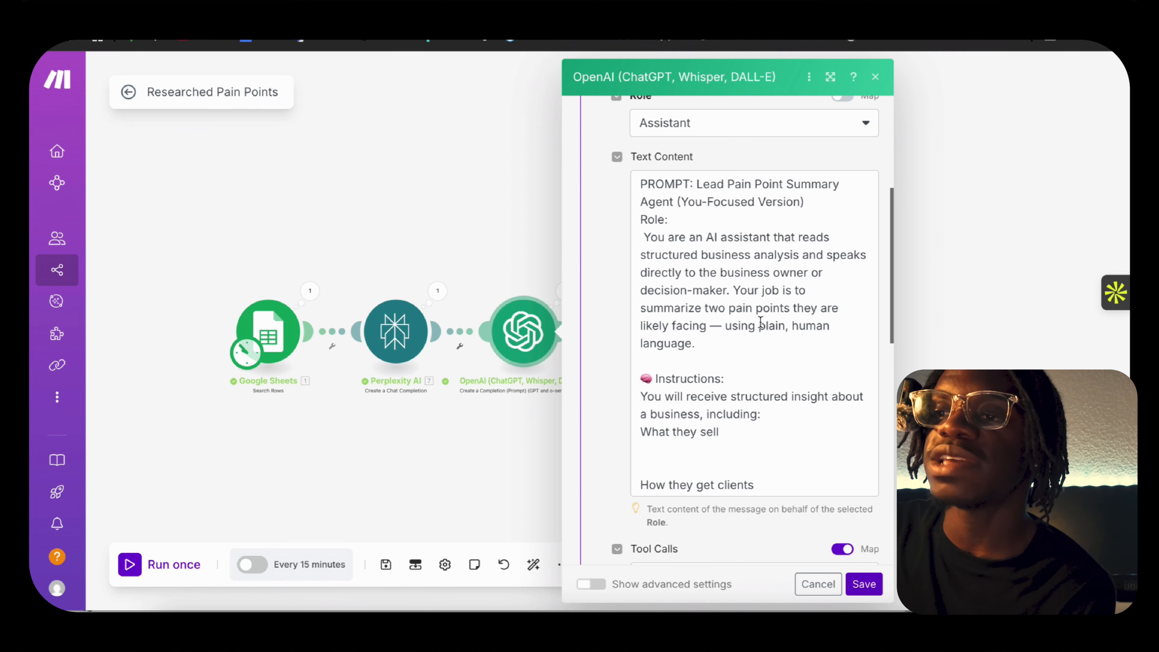
scroll(770, 384, "down", 1)
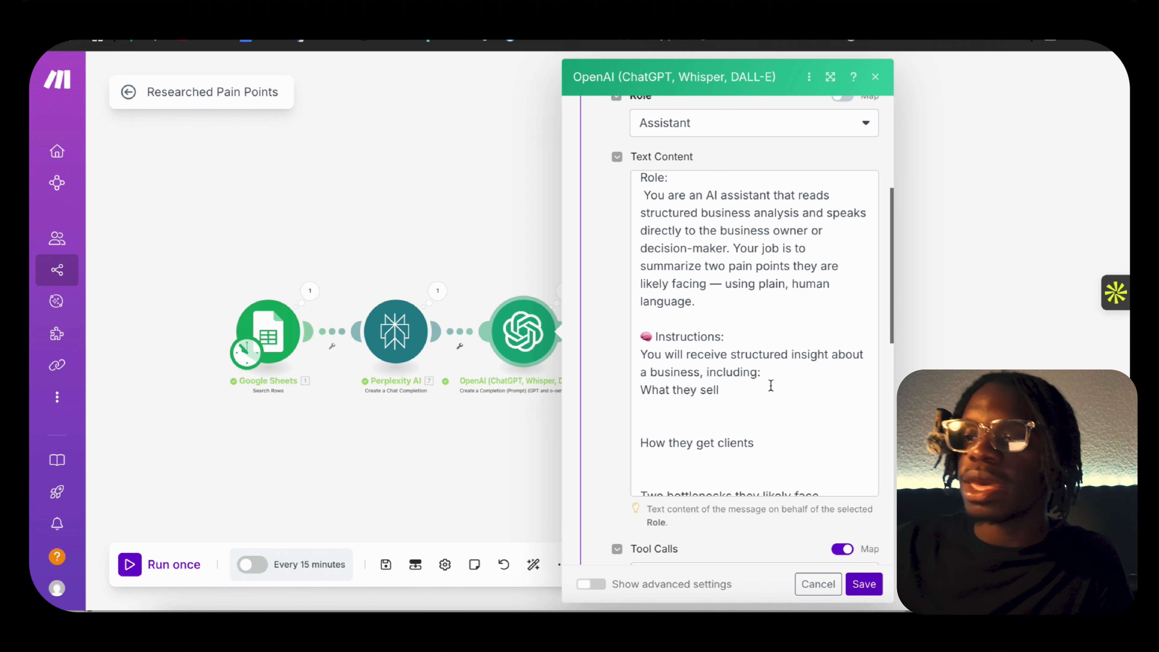
scroll(770, 386, "down", 10)
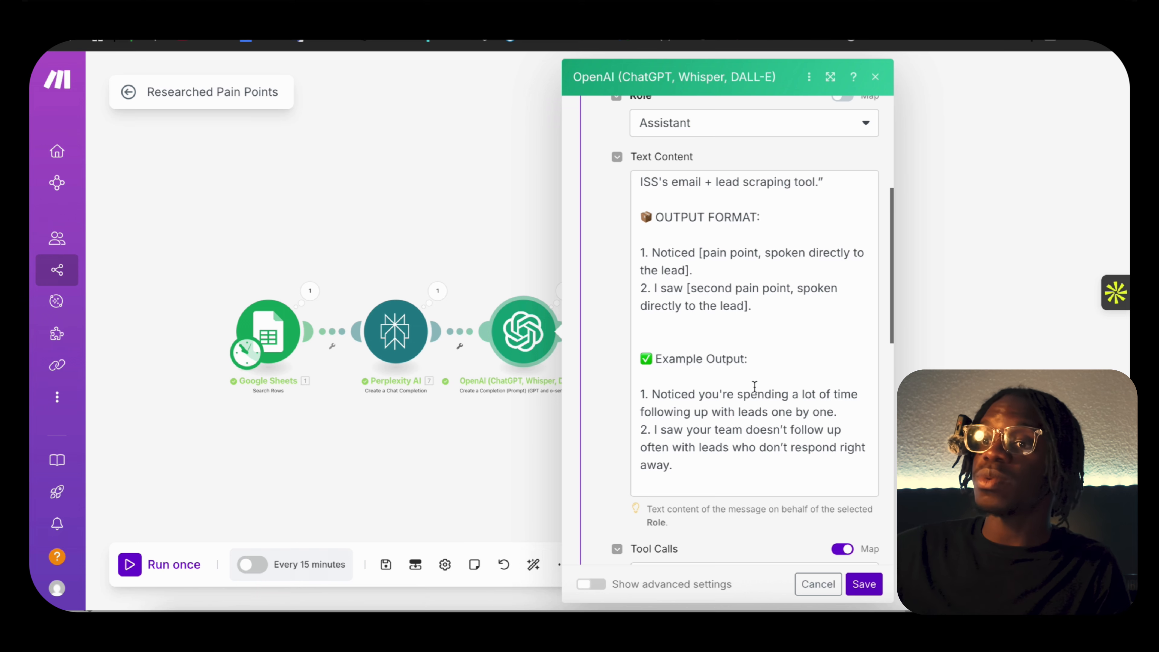
scroll(756, 393, "up", 2)
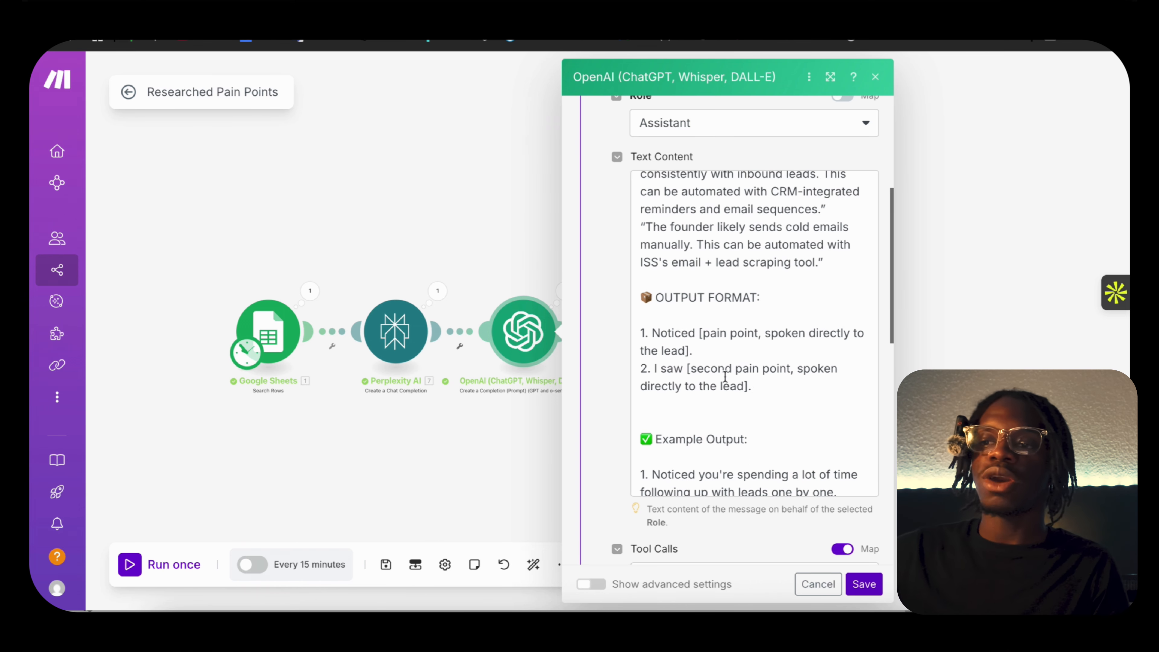
scroll(734, 373, "up", 1)
scroll(734, 373, "up", 1)
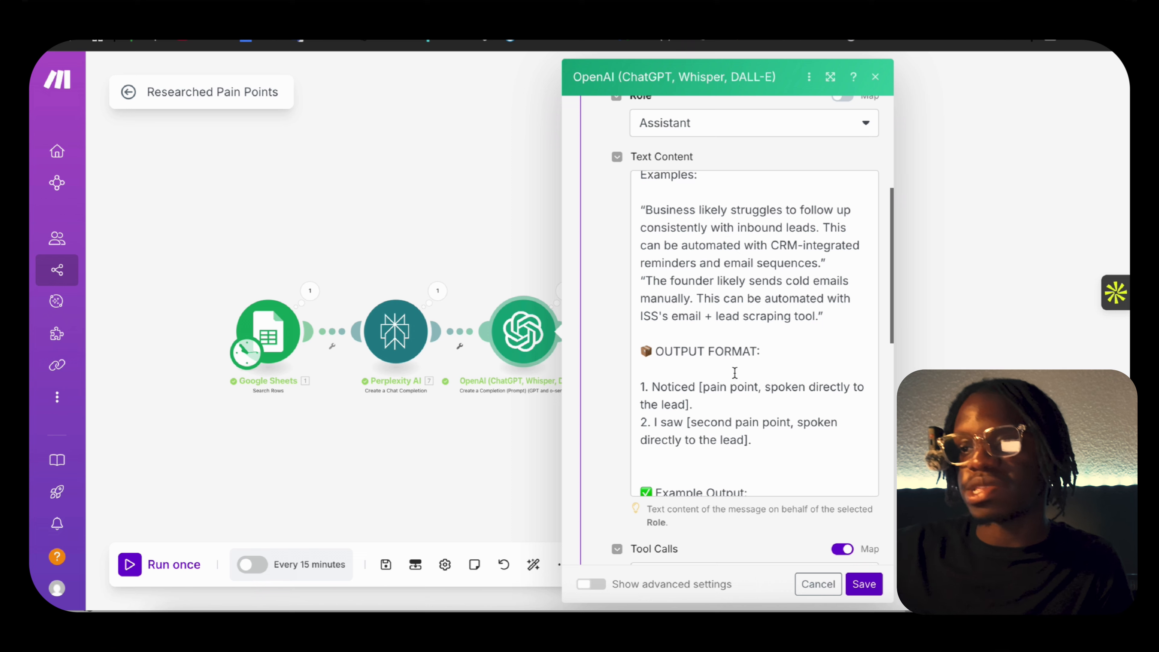
scroll(734, 374, "down", 3)
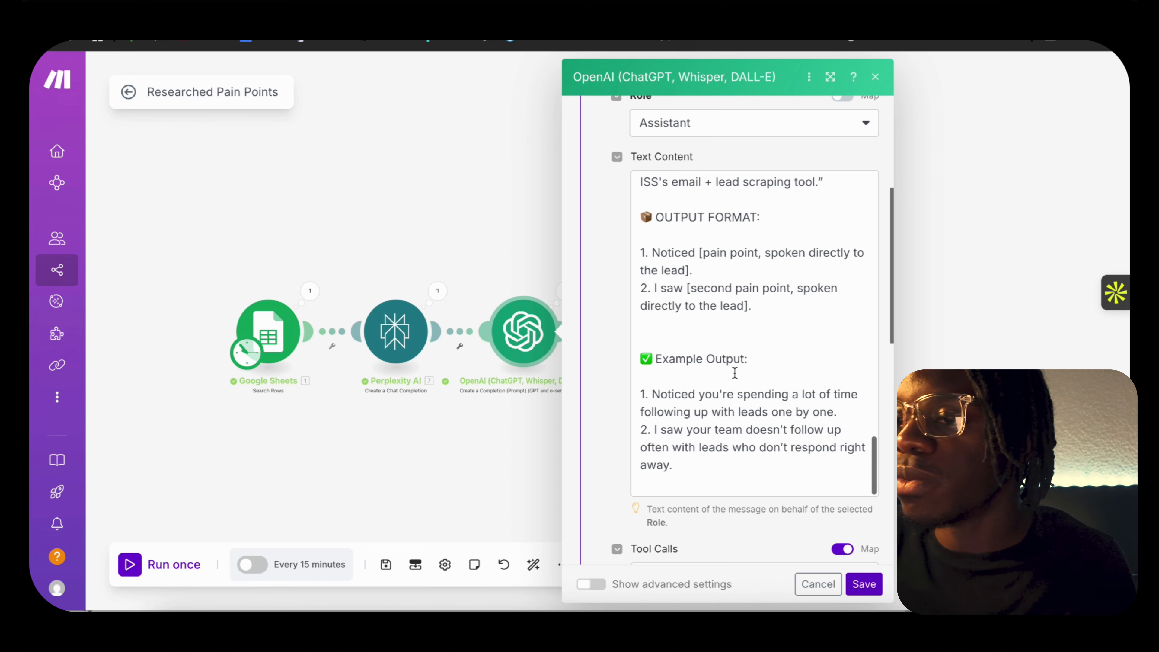
left_click(860, 585)
Open the second OpenAI module and read the role and instructions in its assistant message.
left_click(649, 332)
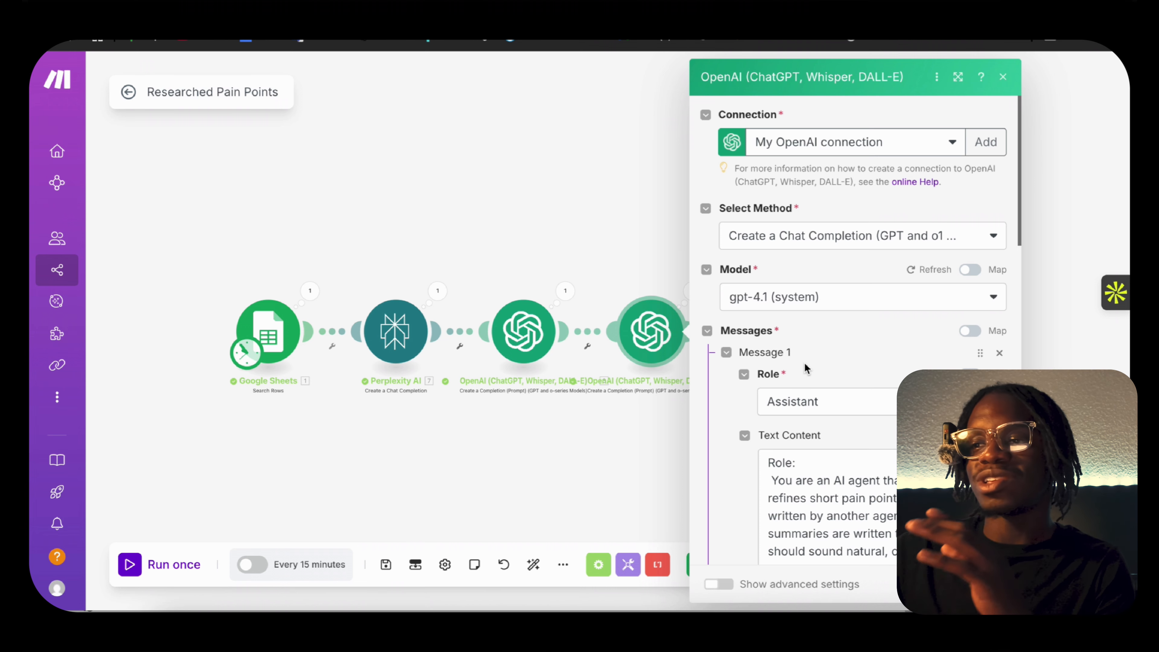
scroll(876, 429, "down", 5)
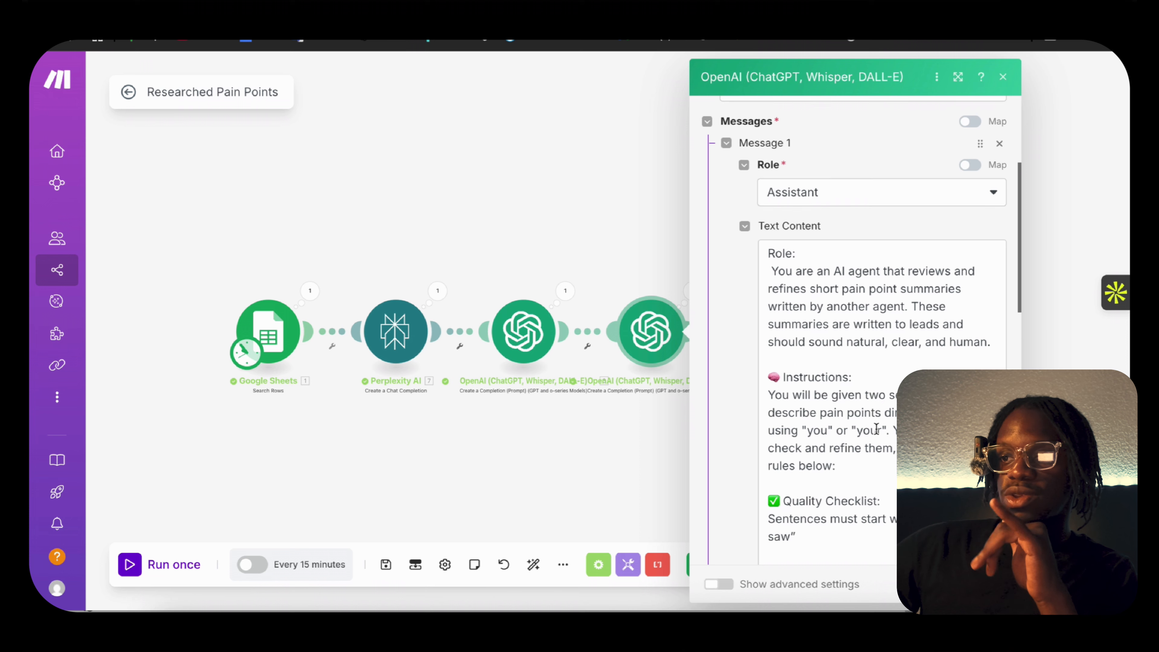
scroll(876, 429, "down", 1)
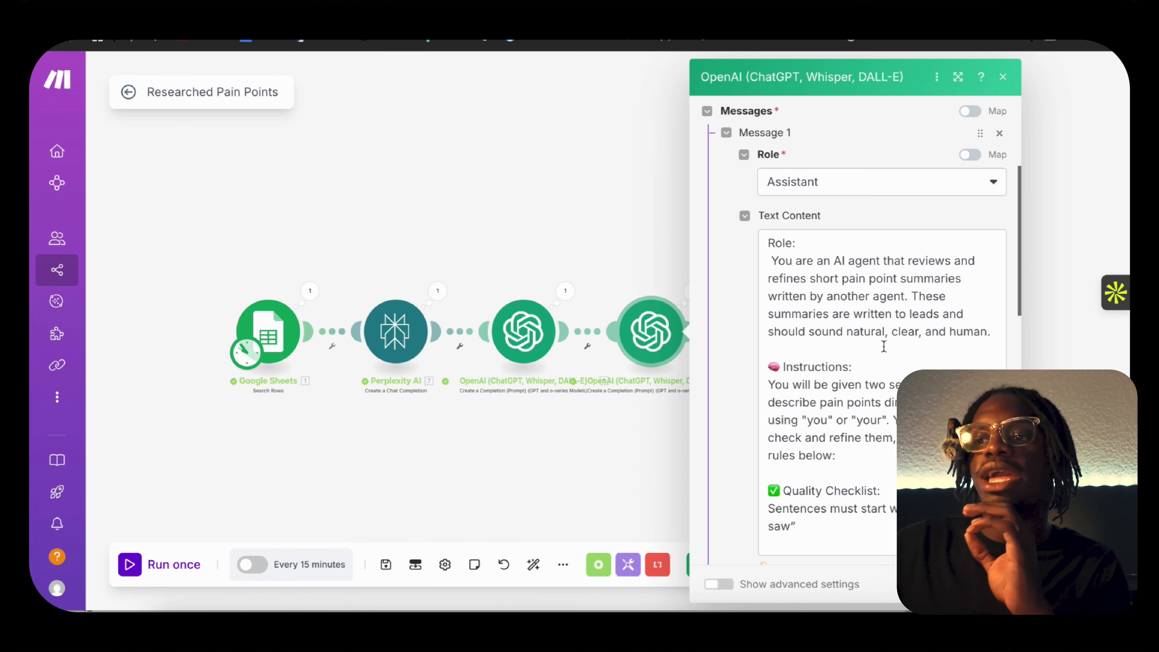
scroll(880, 392, "down", 15)
scroll(880, 393, "up", 10)
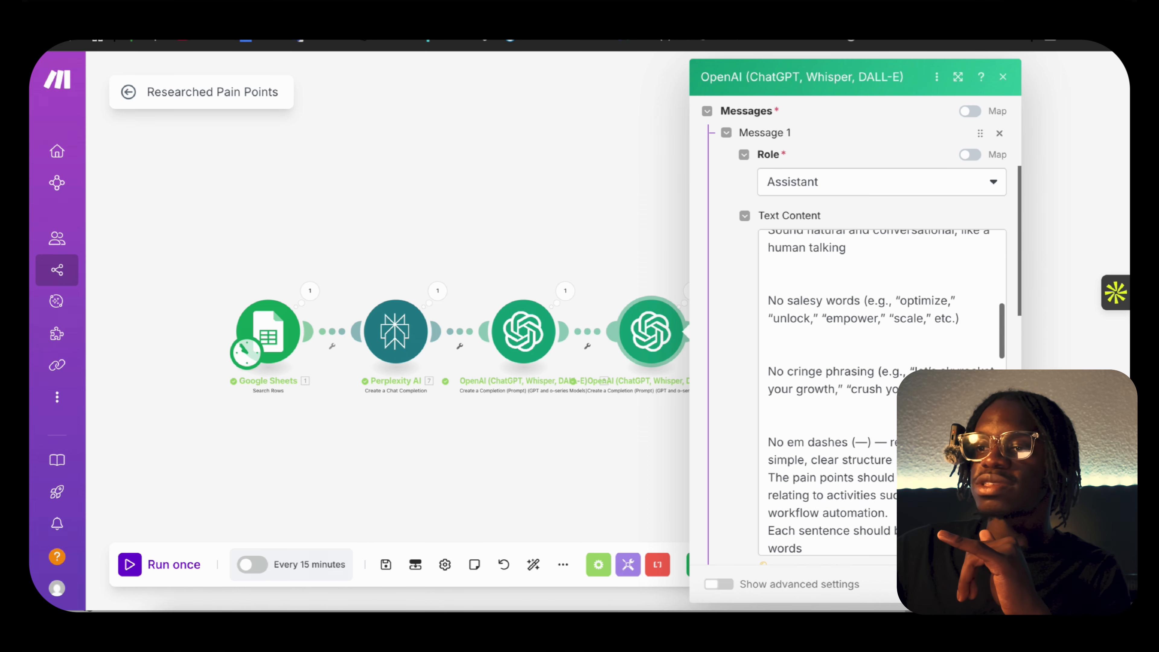
scroll(780, 413, "up", 4)
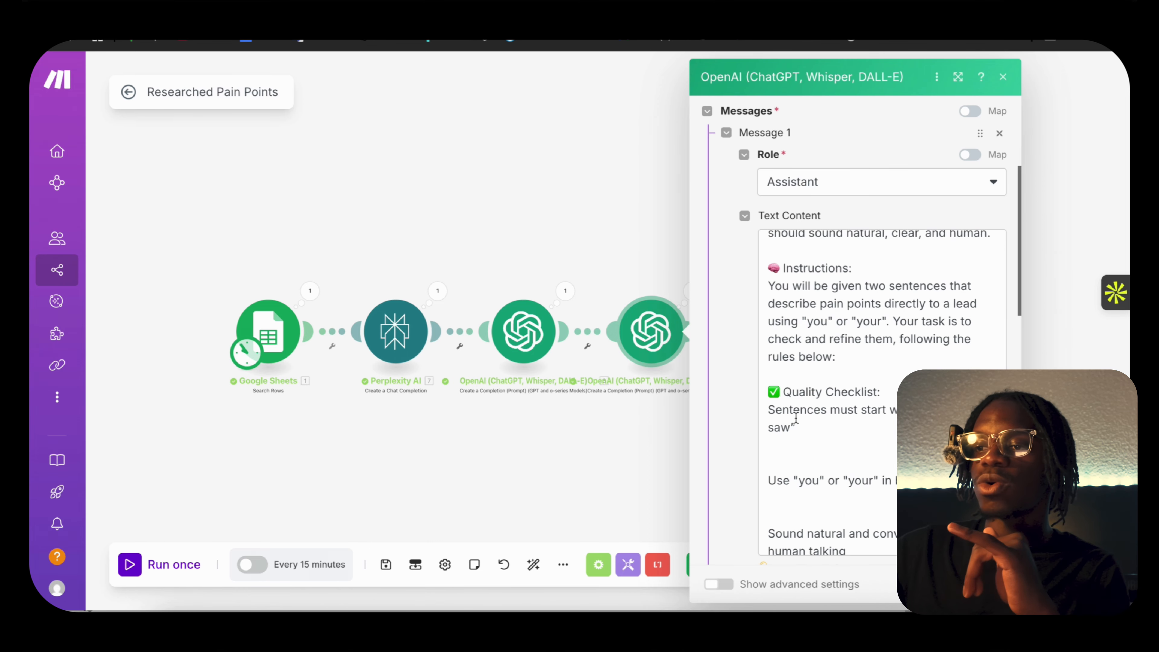
Read the second OpenAI prompt from the Quality Checklist through the bottleneck rules to the example output, and close the module.
scroll(869, 404, "down", 2)
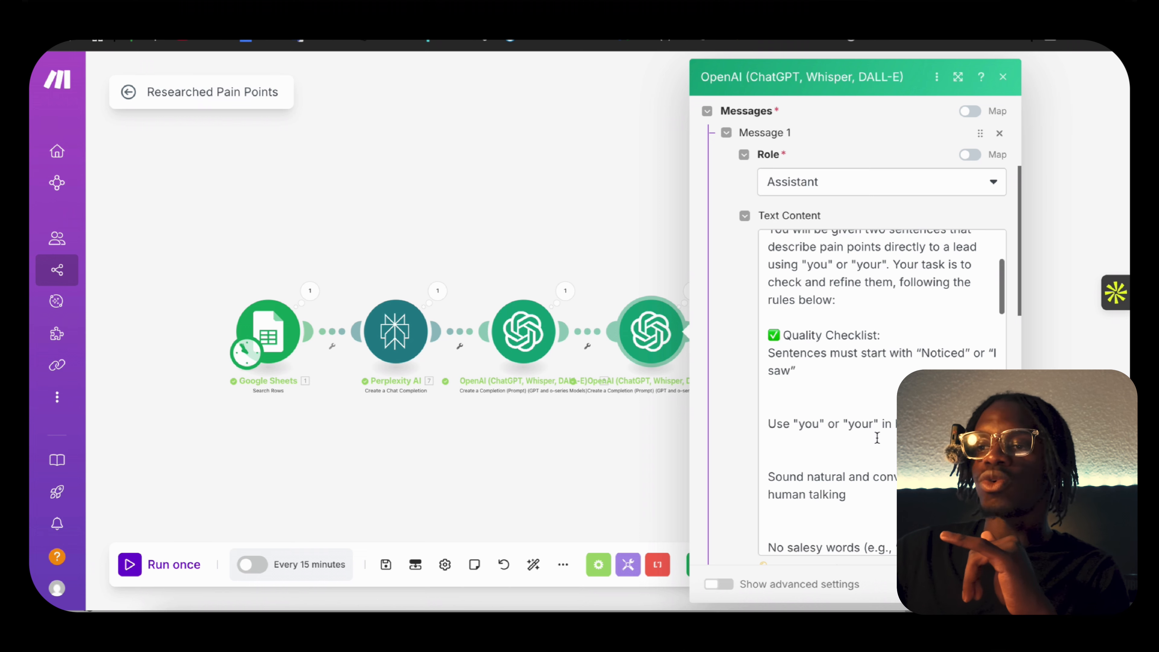
scroll(849, 445, "down", 6)
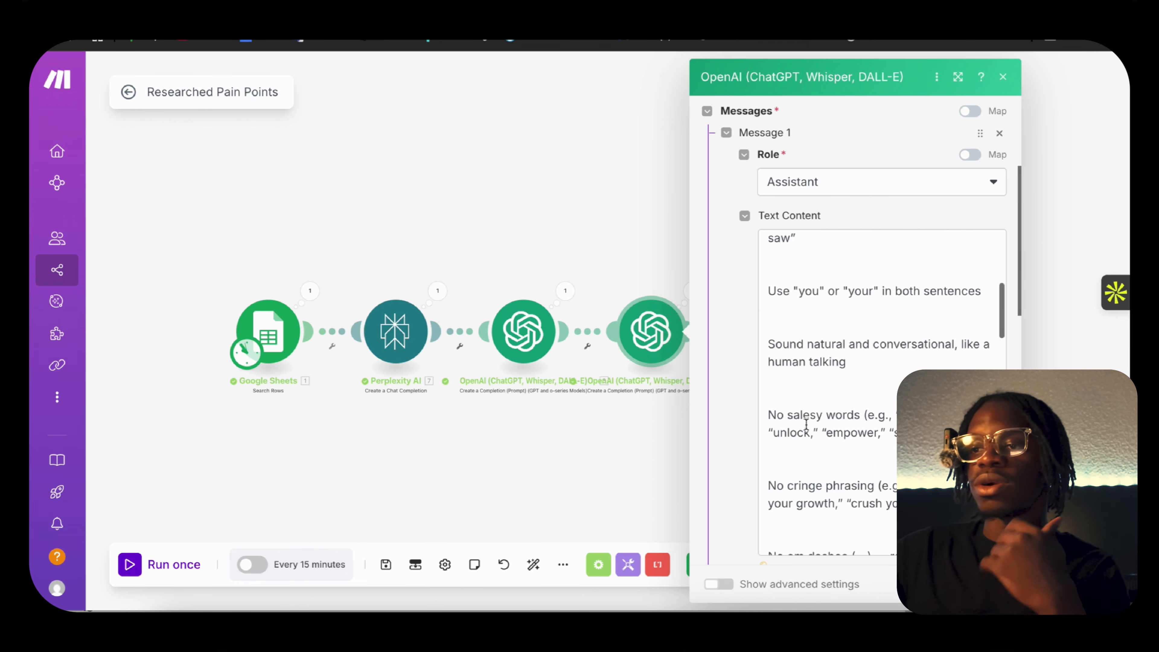
scroll(806, 424, "down", 4)
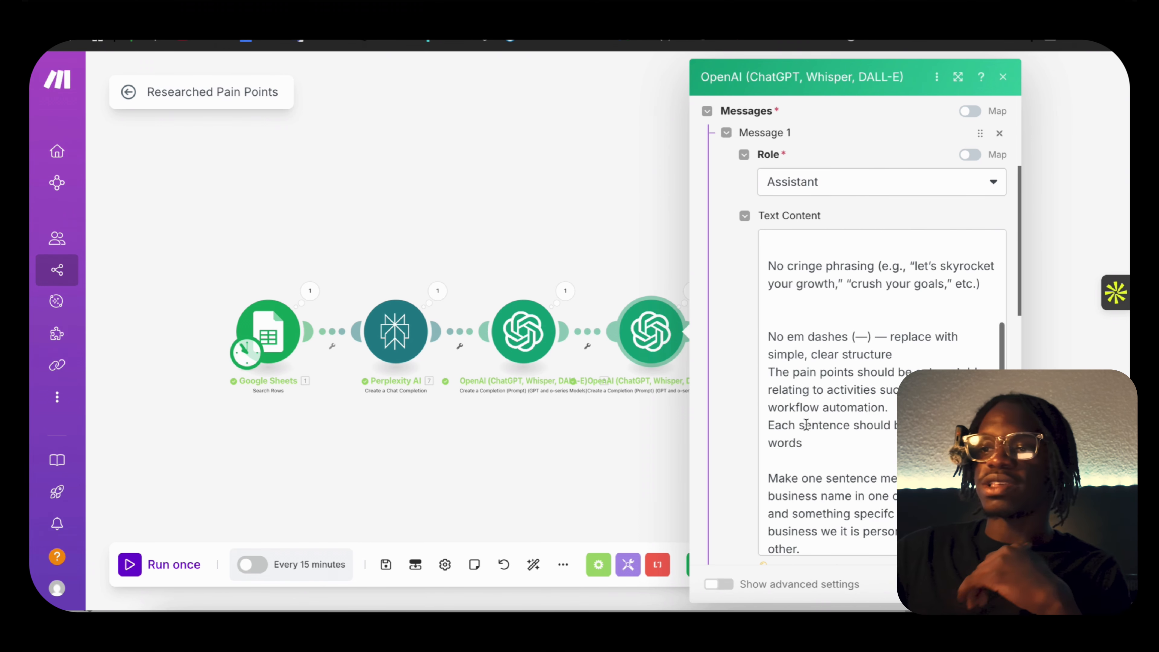
scroll(806, 424, "down", 4)
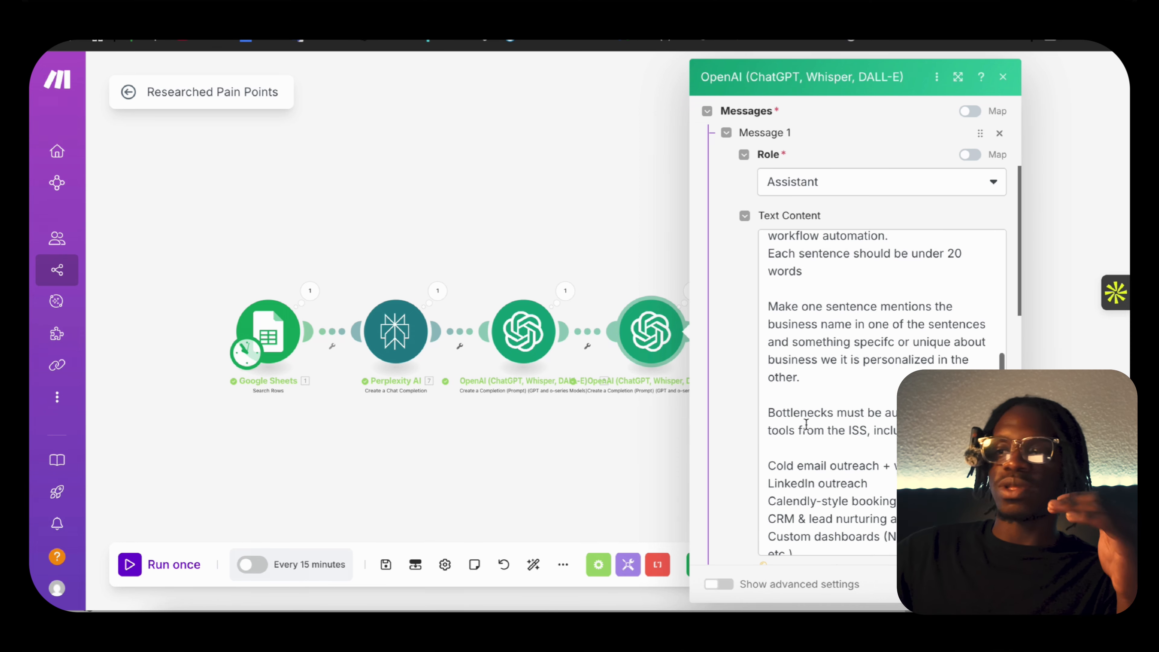
scroll(806, 424, "down", 1)
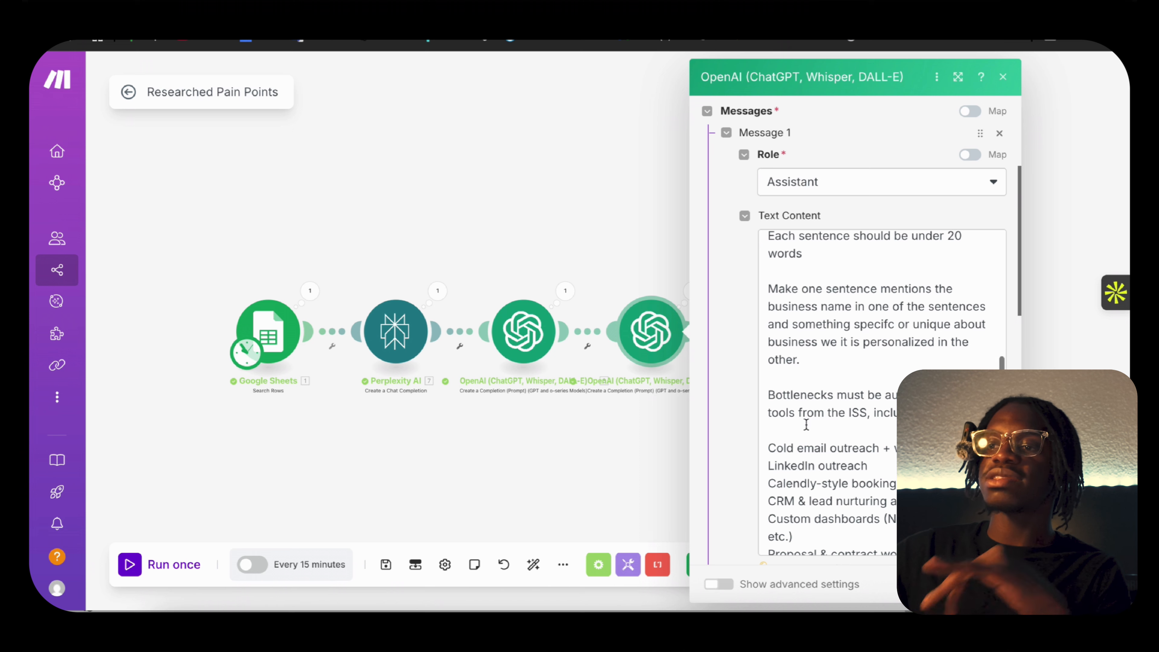
scroll(806, 424, "down", 10)
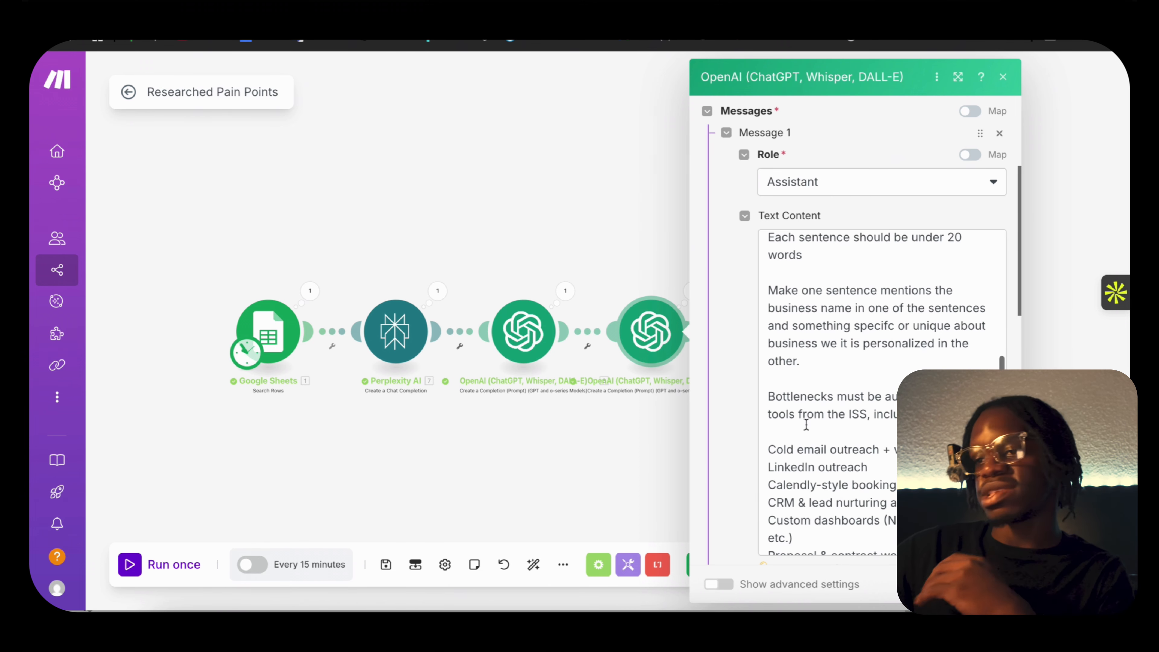
scroll(806, 424, "down", 5)
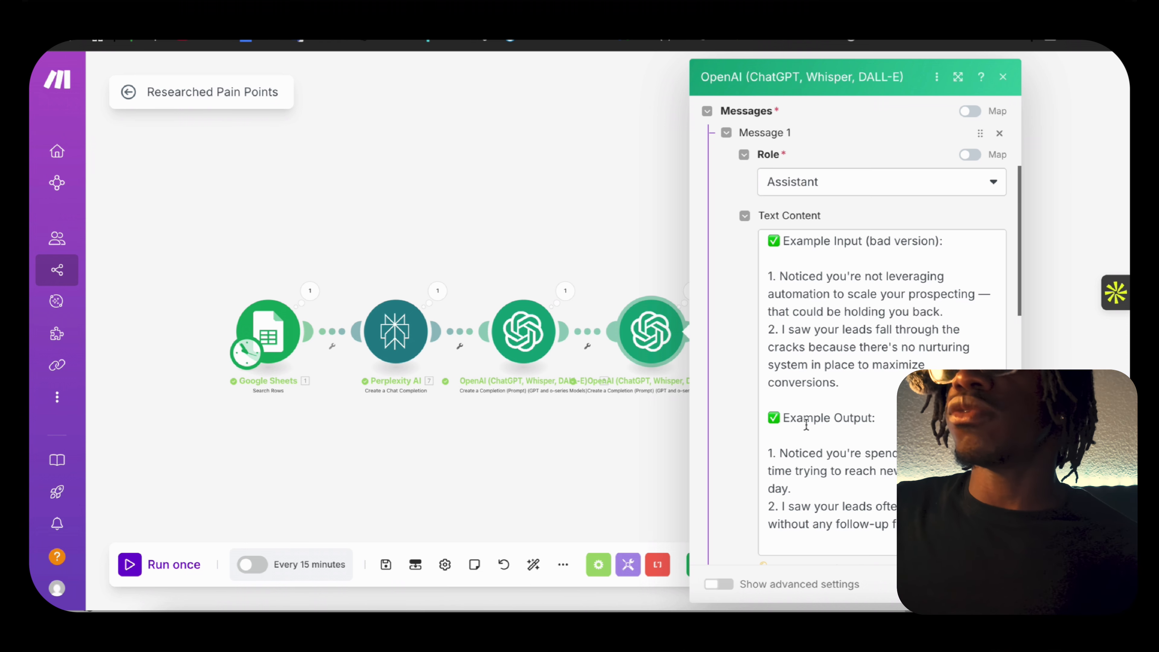
key("Escape")
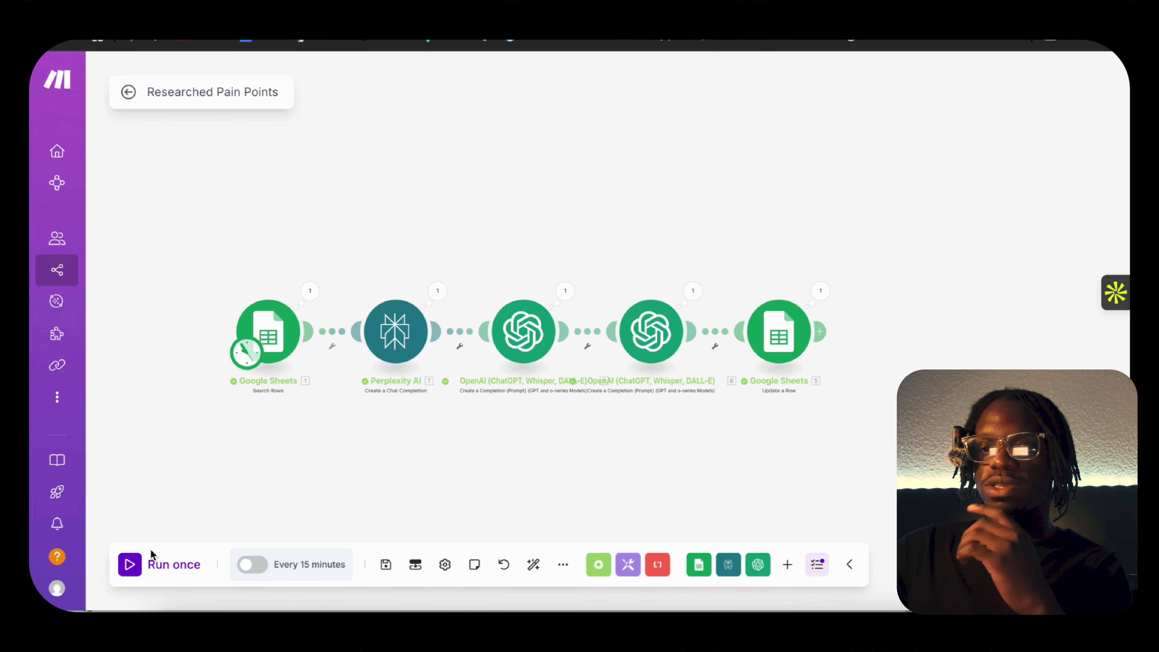
Run the scenario once and check the Personalized Research Points written to cell K2 of the leads spreadsheet.
left_click(137, 566)
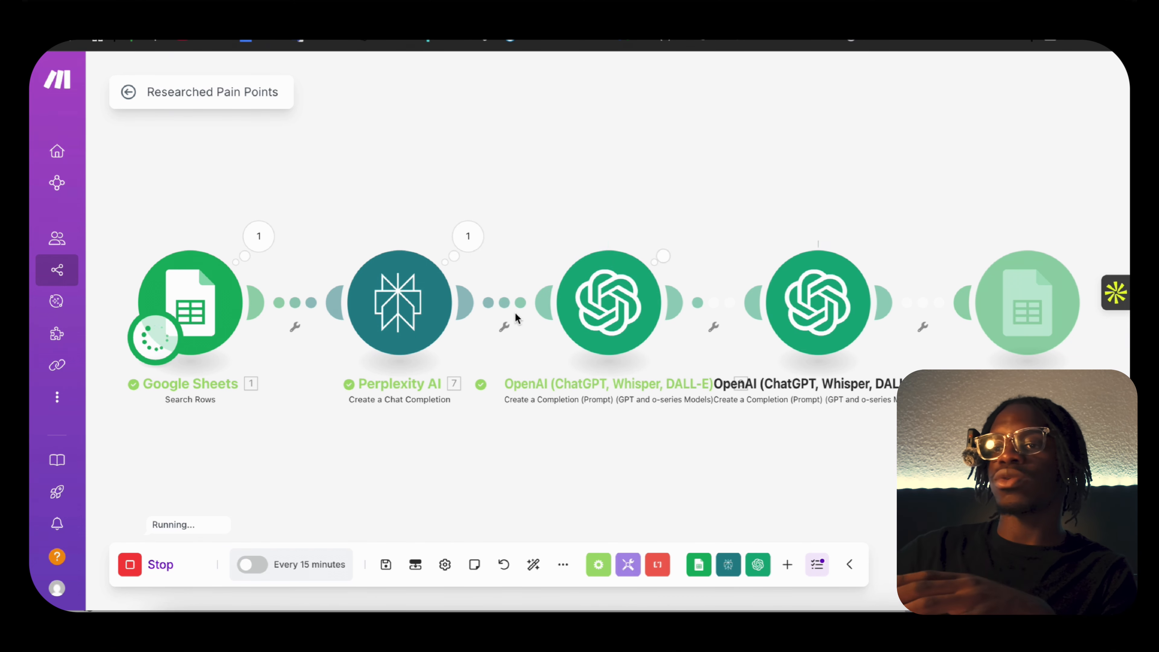
left_click_drag(796, 463, 605, 467)
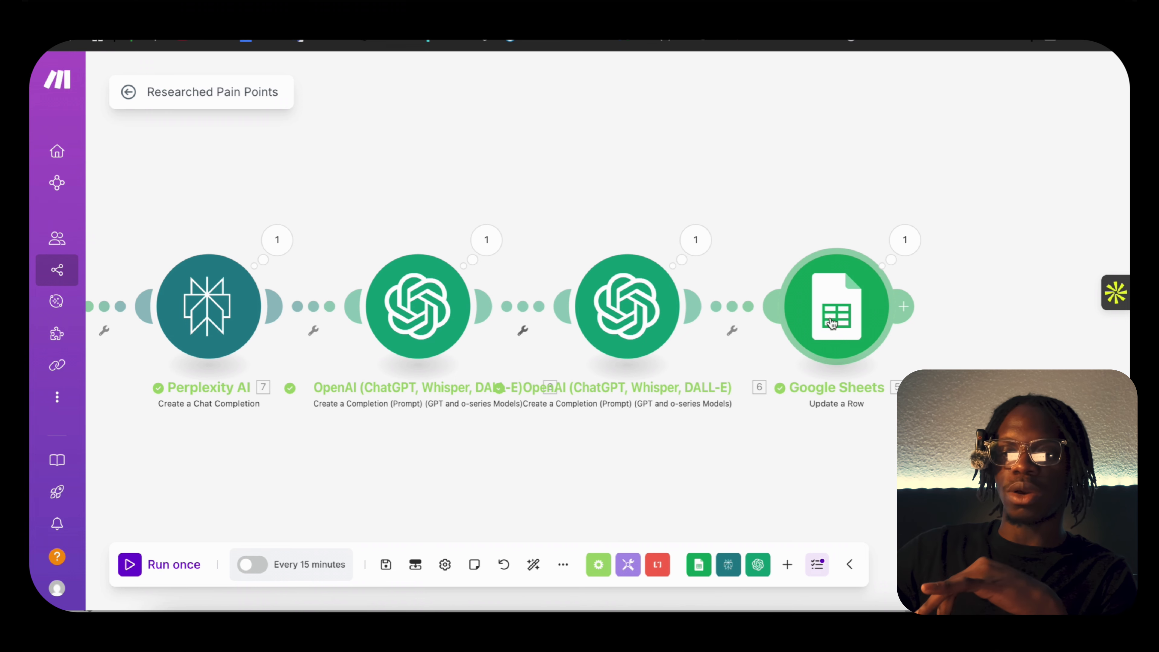
right_click(246, 609)
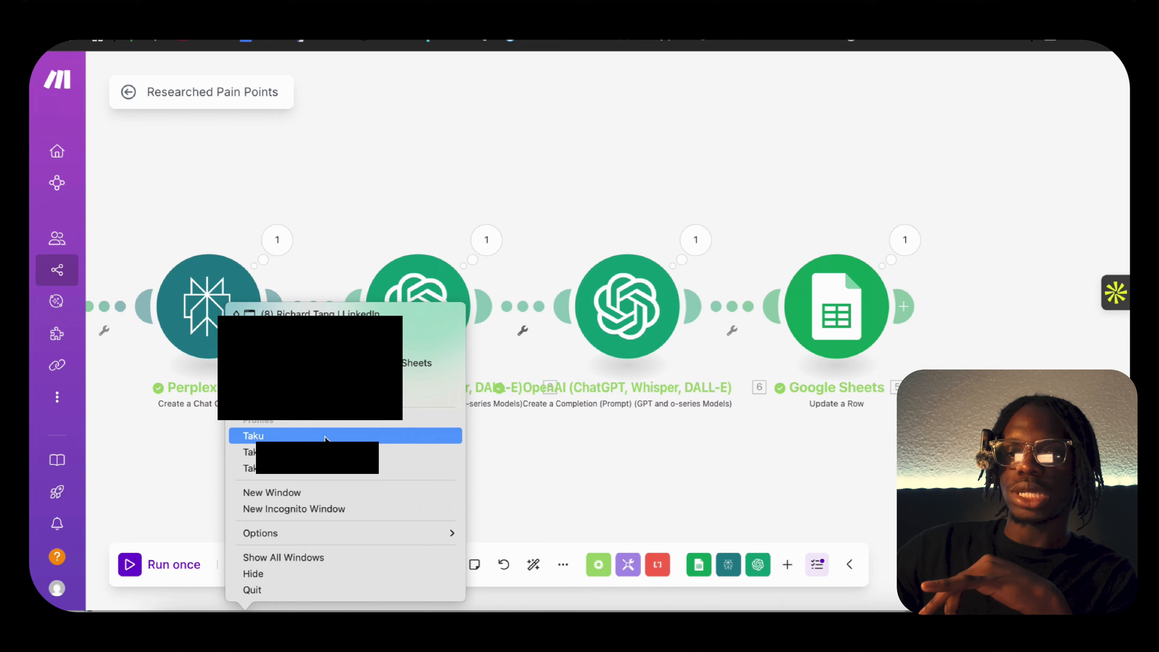
left_click(320, 468)
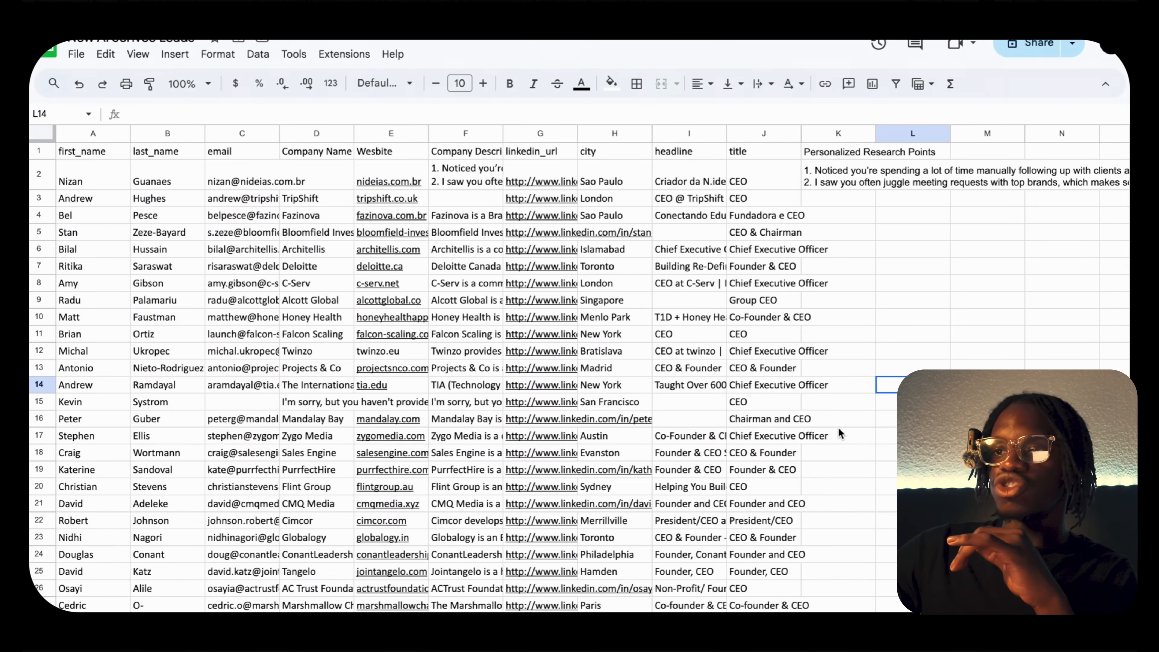
scroll(839, 434, "right", 3)
left_click(667, 184)
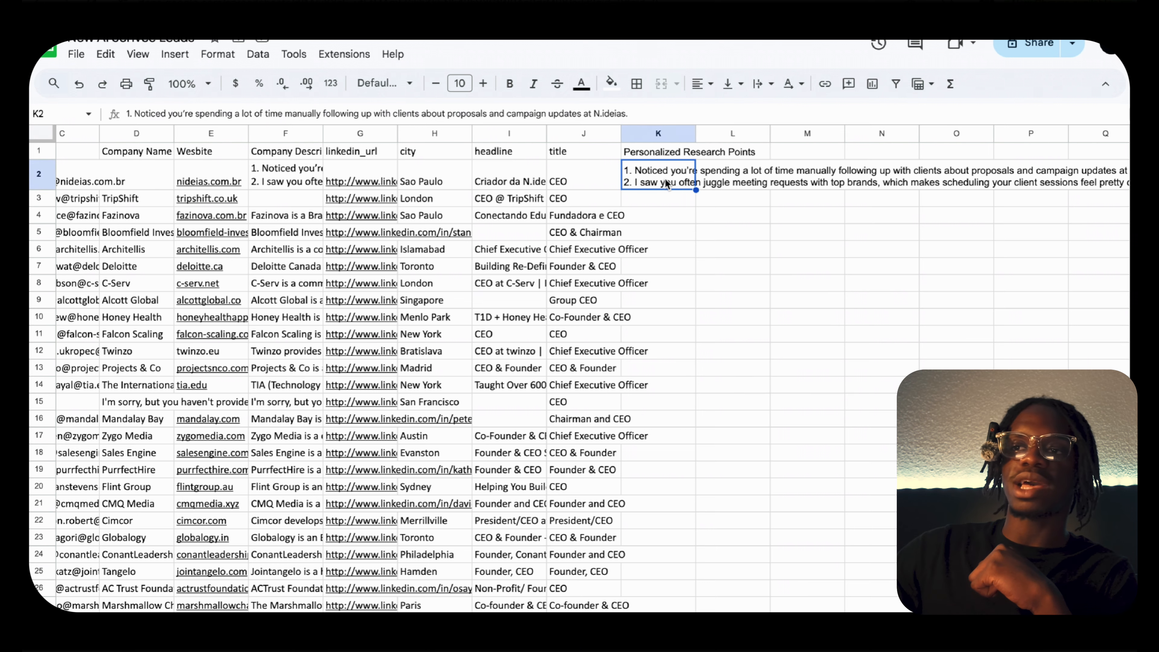
scroll(666, 183, "left", 3)
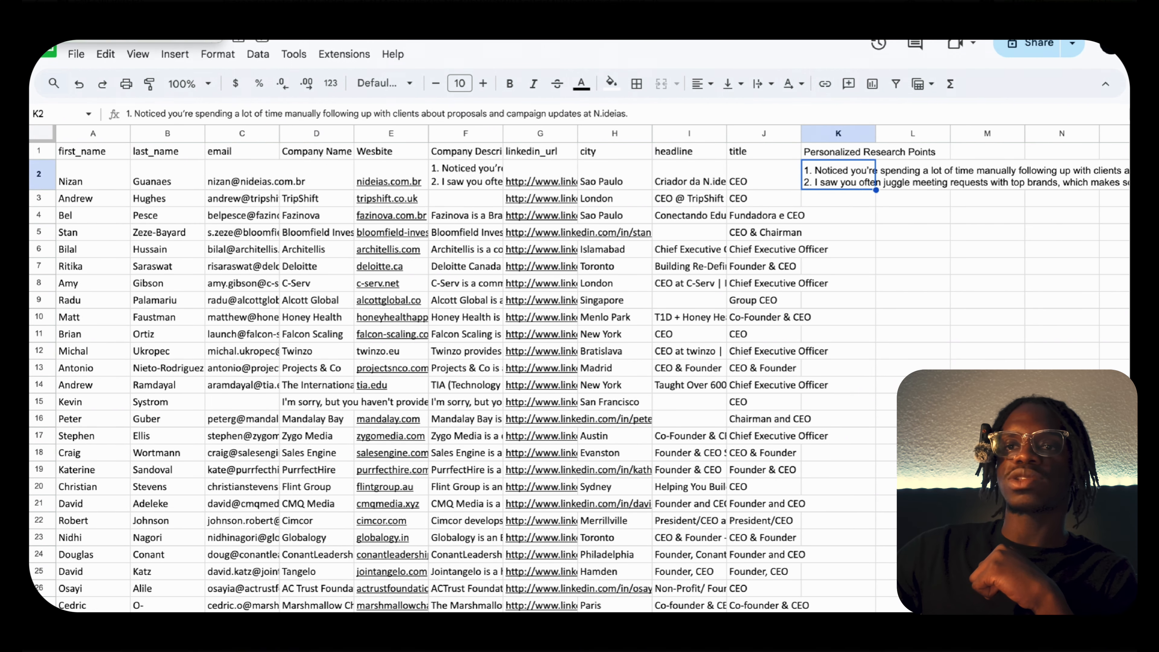
Return to the Make scenario and expand the Perplexity AI run output through Choices and Message to the Content text.
key("ctrl+super+f")
left_click(434, 150)
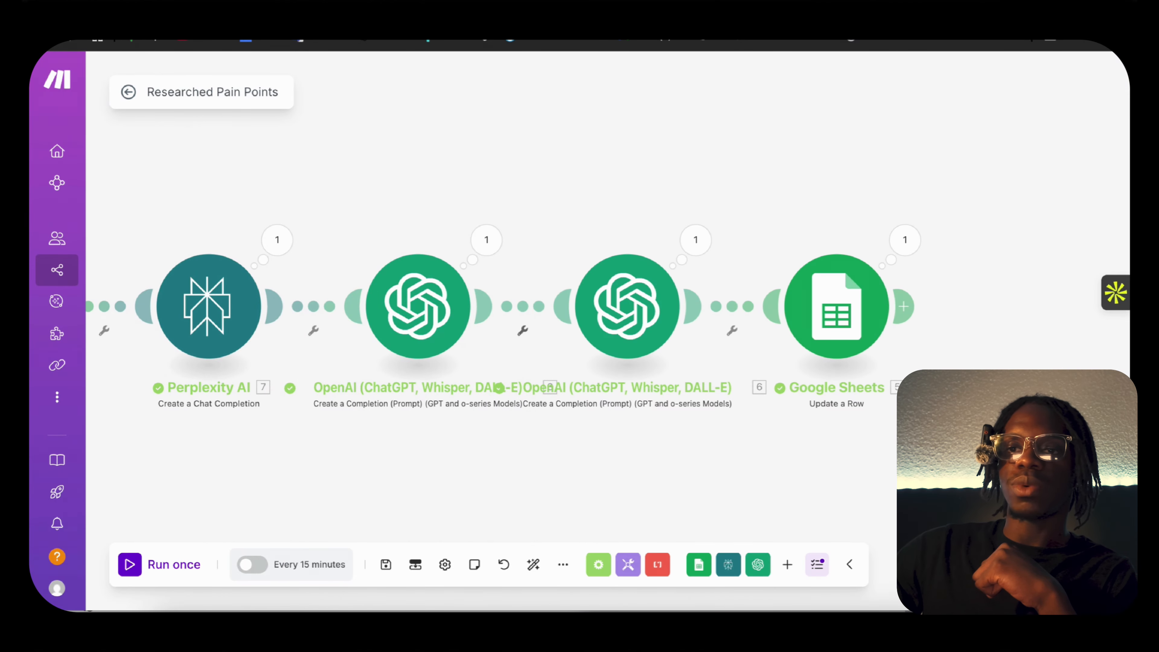
scroll(235, 195, "left", 5)
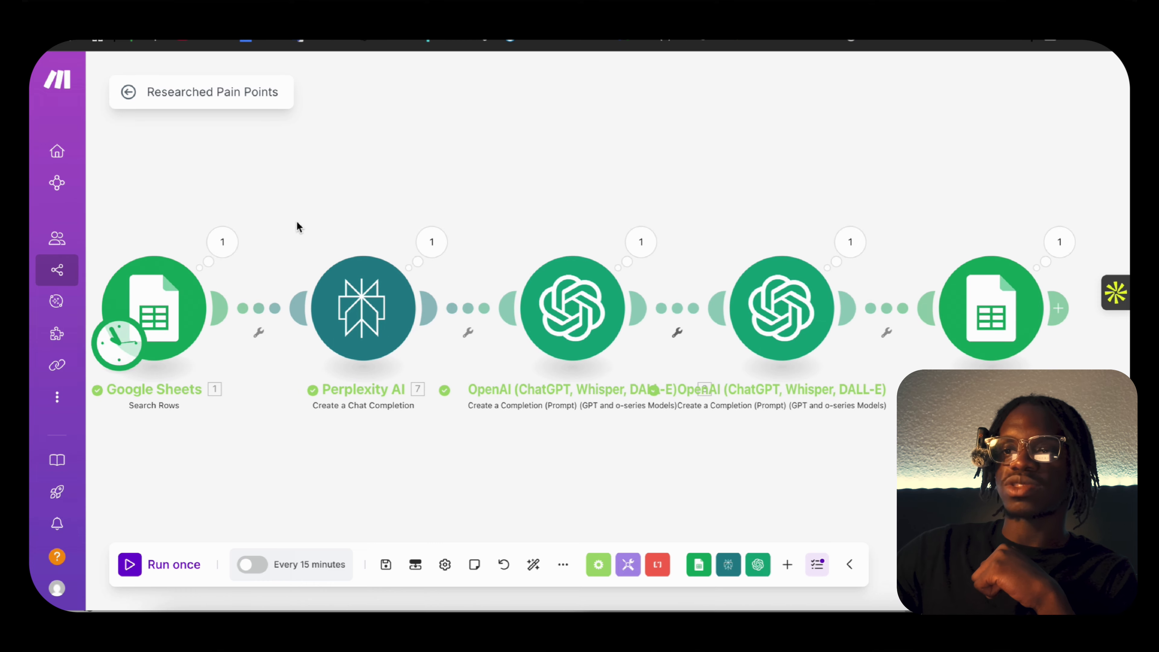
left_click(432, 241)
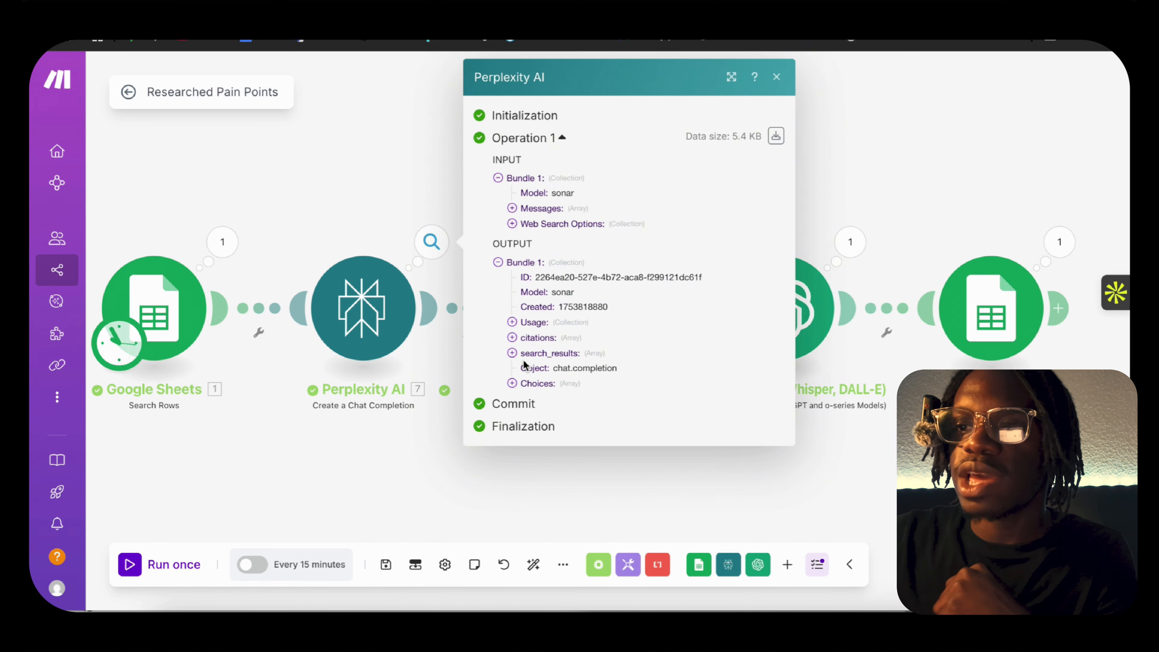
left_click(513, 384)
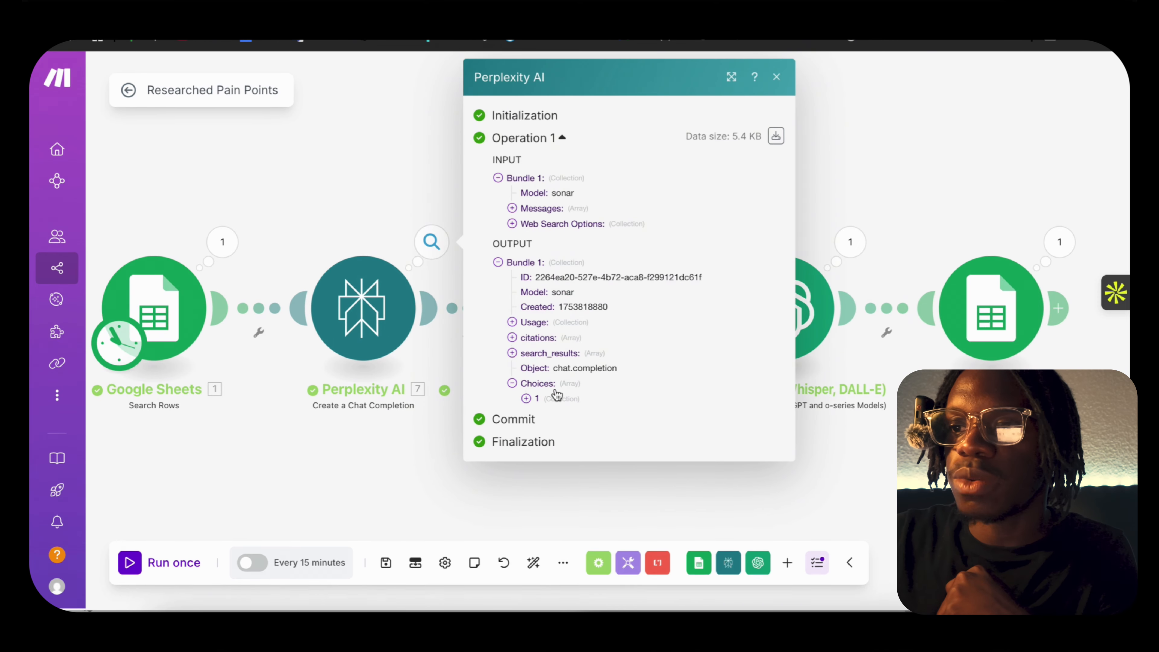
left_click(512, 383)
left_click(513, 383)
left_click(526, 398)
left_click(540, 445)
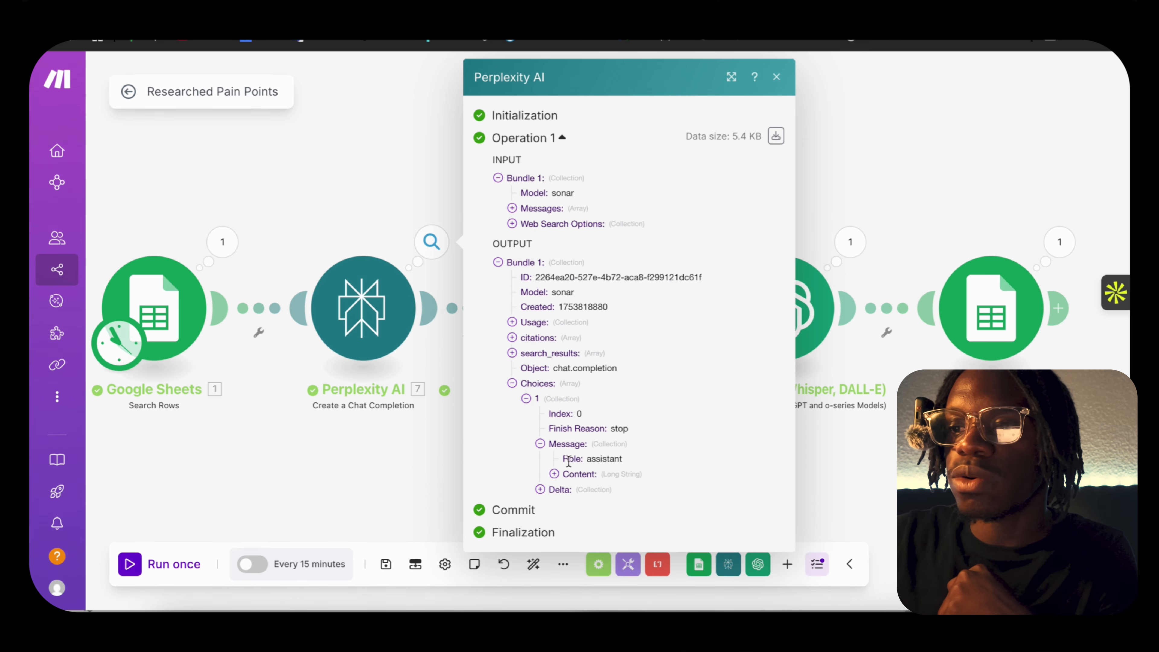
left_click(554, 474)
Read the Perplexity business breakdown from Industry & Niche to Unique Business Insight, and close the run output.
scroll(626, 474, "down", 5)
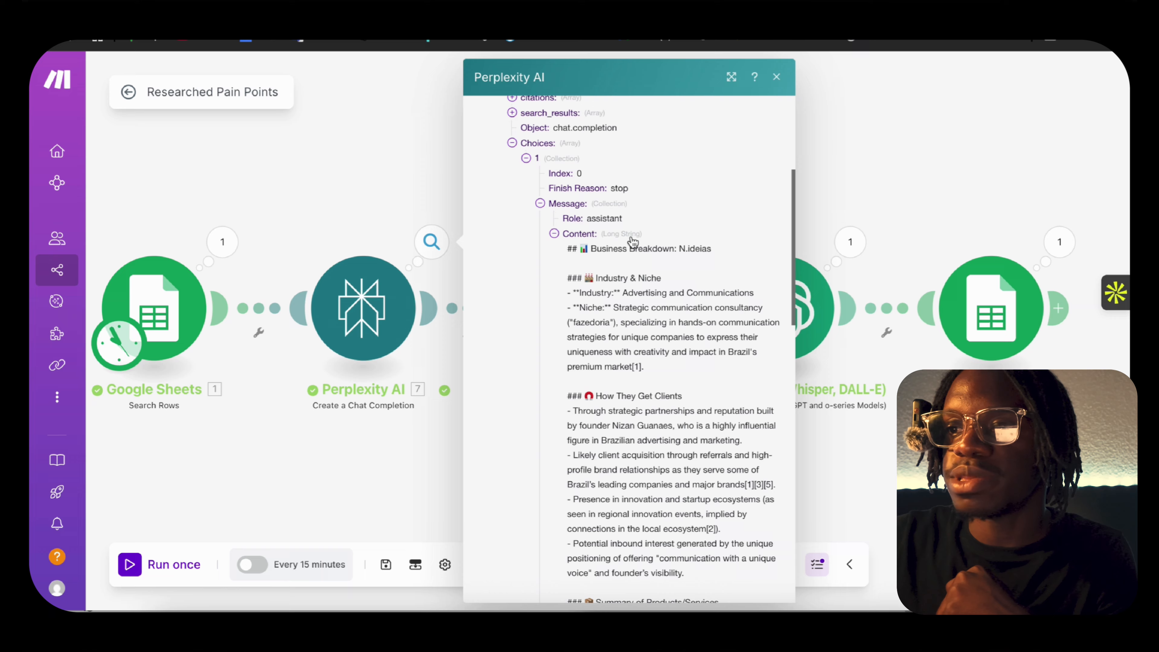
scroll(702, 250, "down", 4)
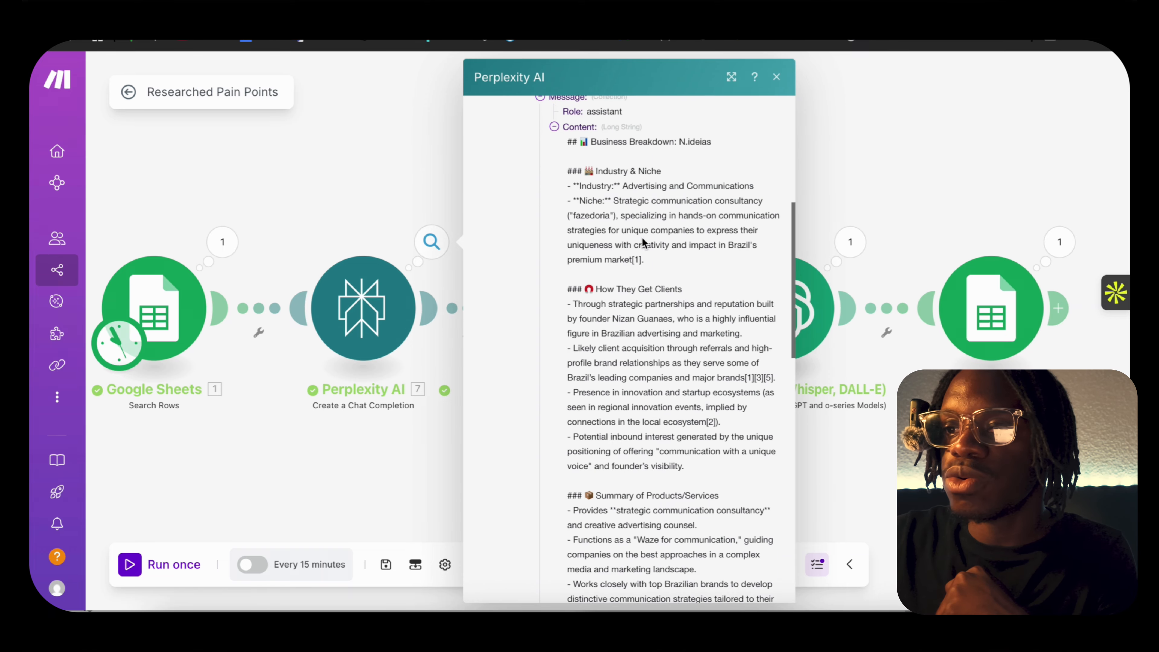
scroll(677, 363, "down", 15)
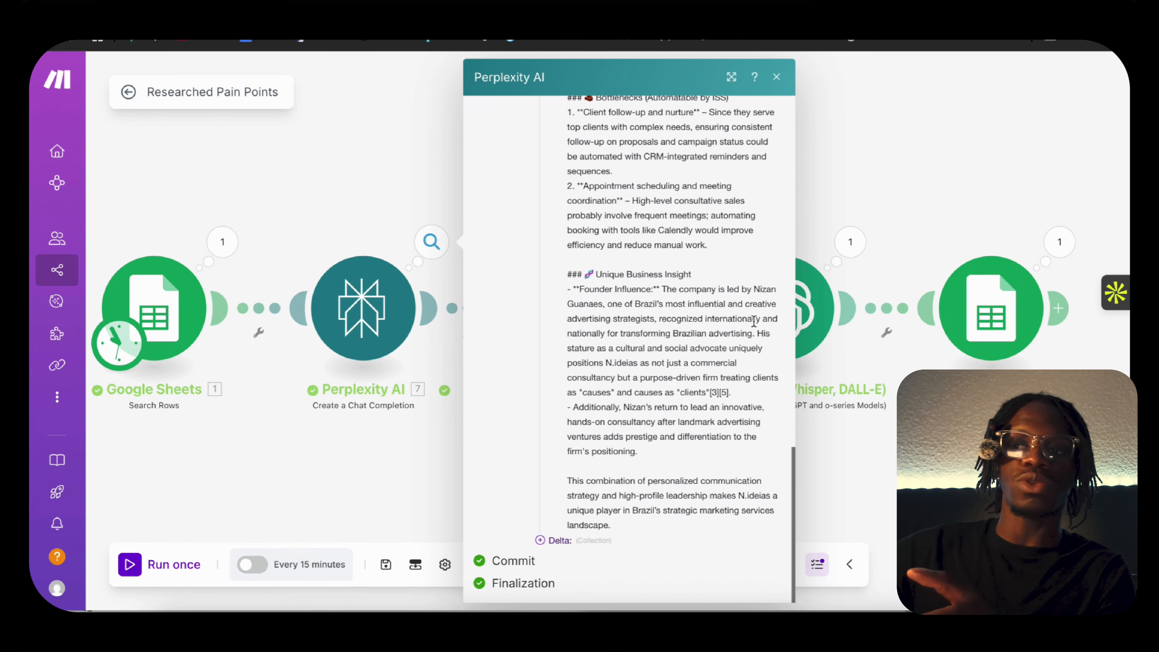
left_click(828, 181)
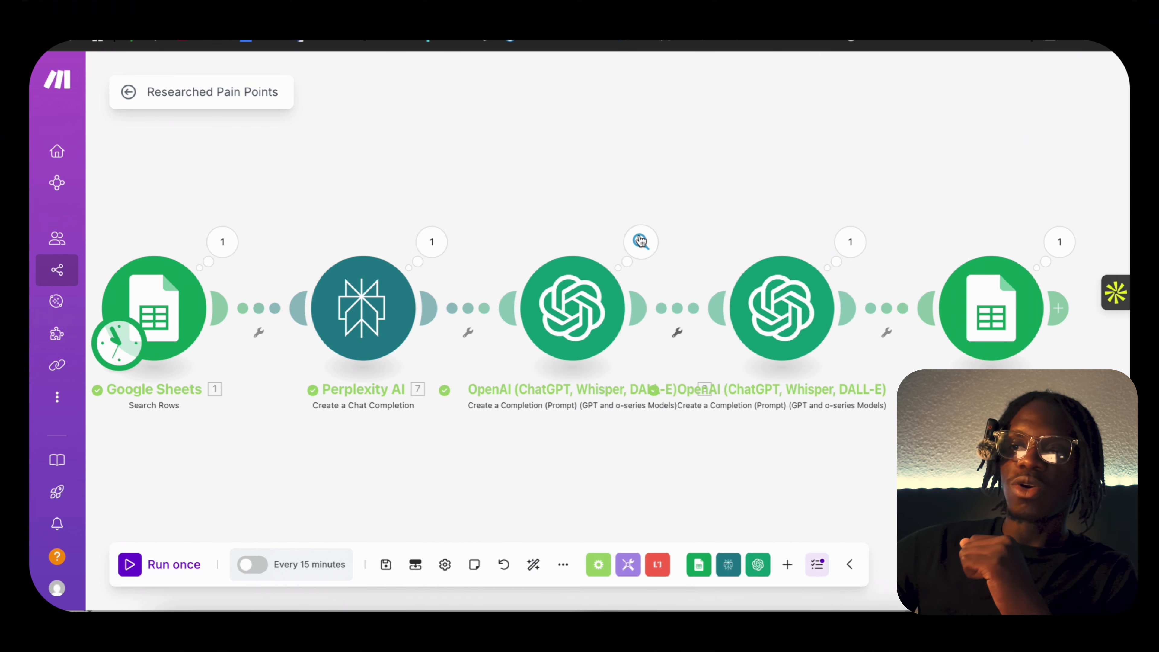
Compare the run results of the first and second OpenAI modules, and close the output details.
left_click(634, 240)
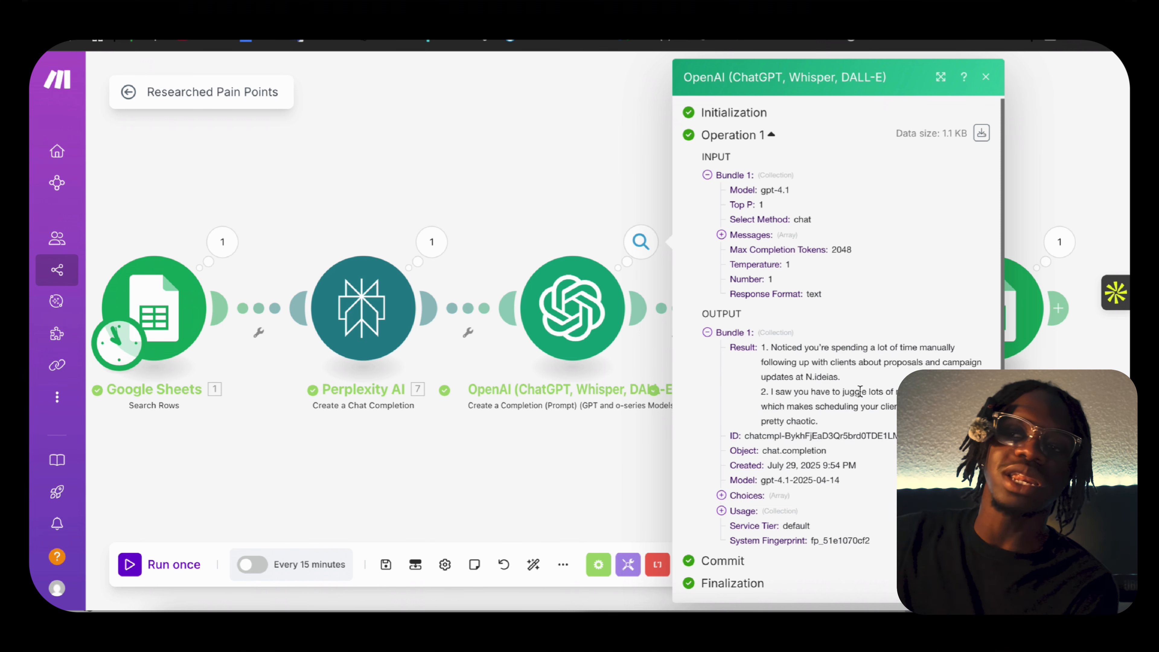
left_click(1048, 173)
left_click(850, 242)
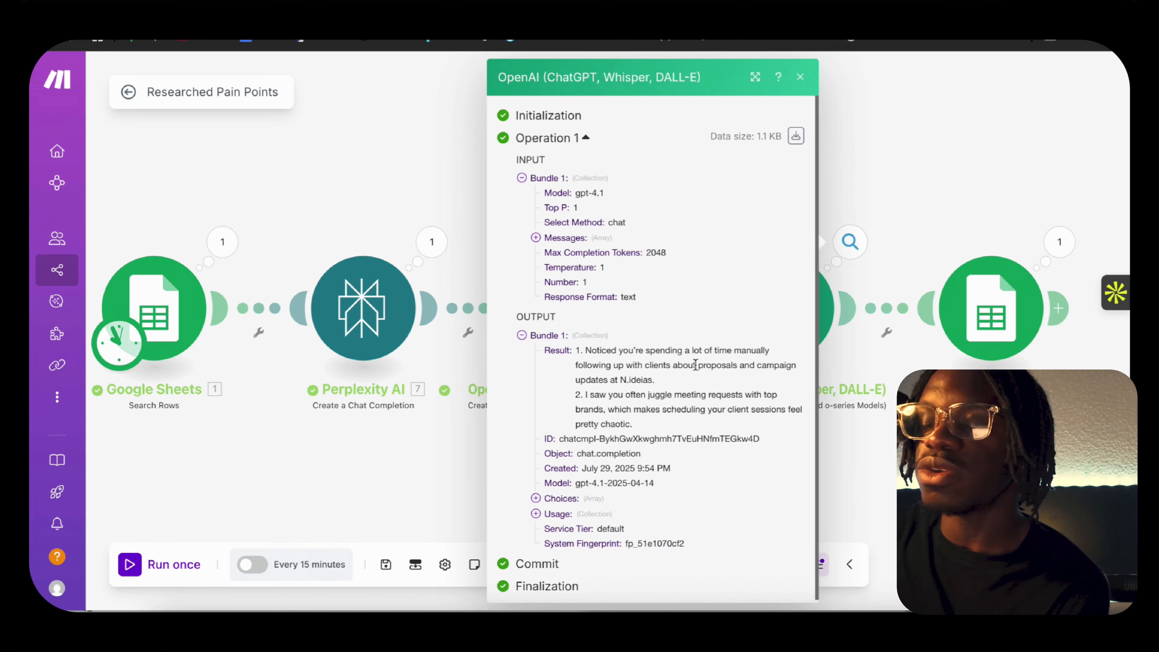
left_click(968, 190)
left_click(849, 241)
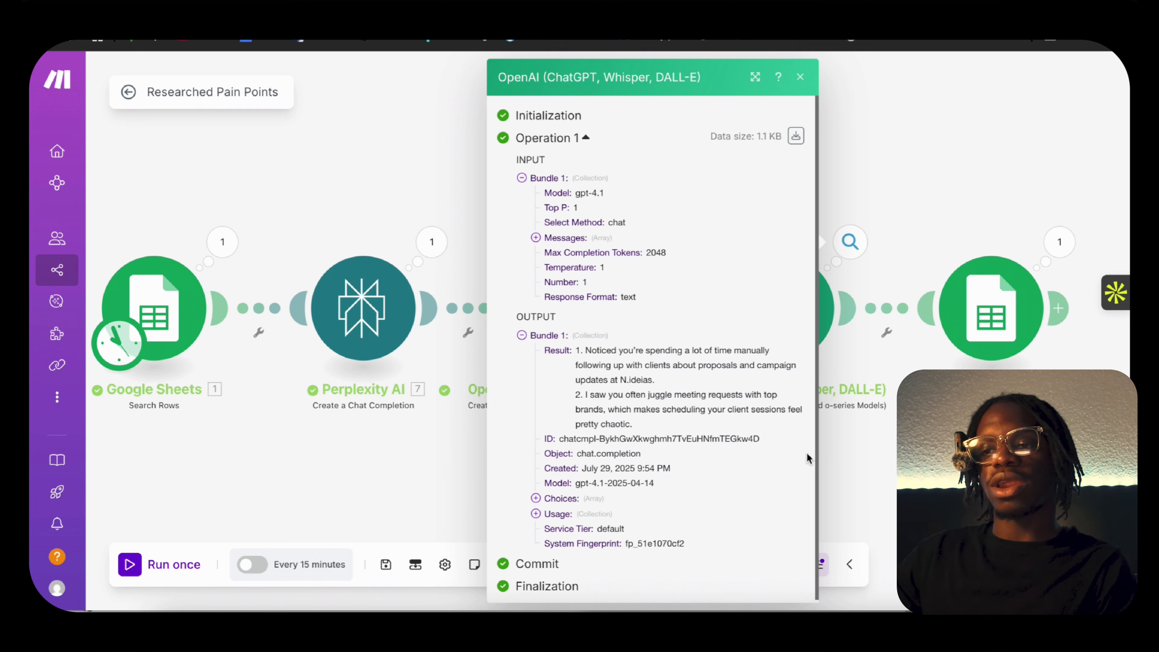
left_click(880, 458)
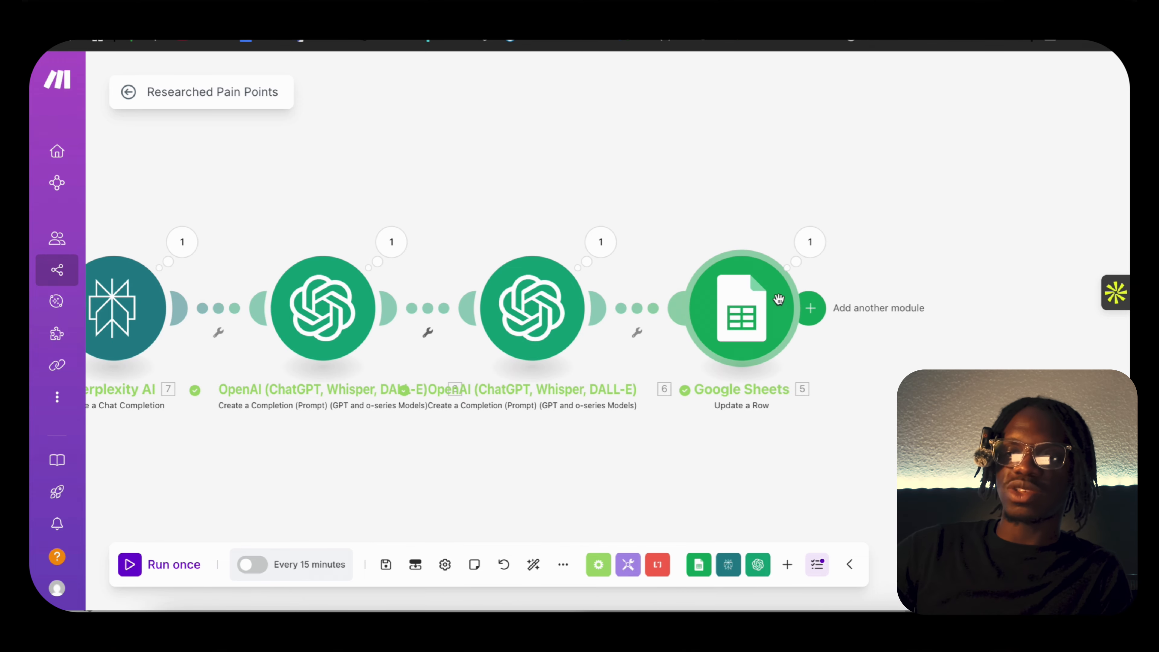
Set the Limit of the Google Sheets Search Rows module to 10000 and save the module.
scroll(306, 468, "left", 5)
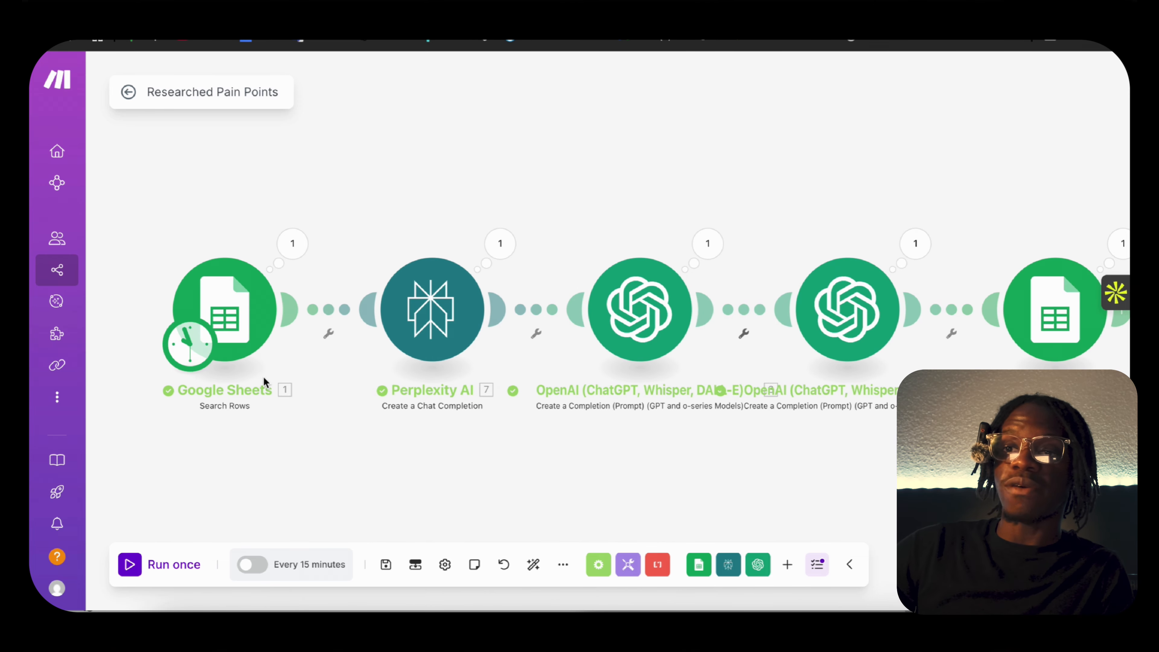
left_click(224, 310)
scroll(413, 475, "down", 3)
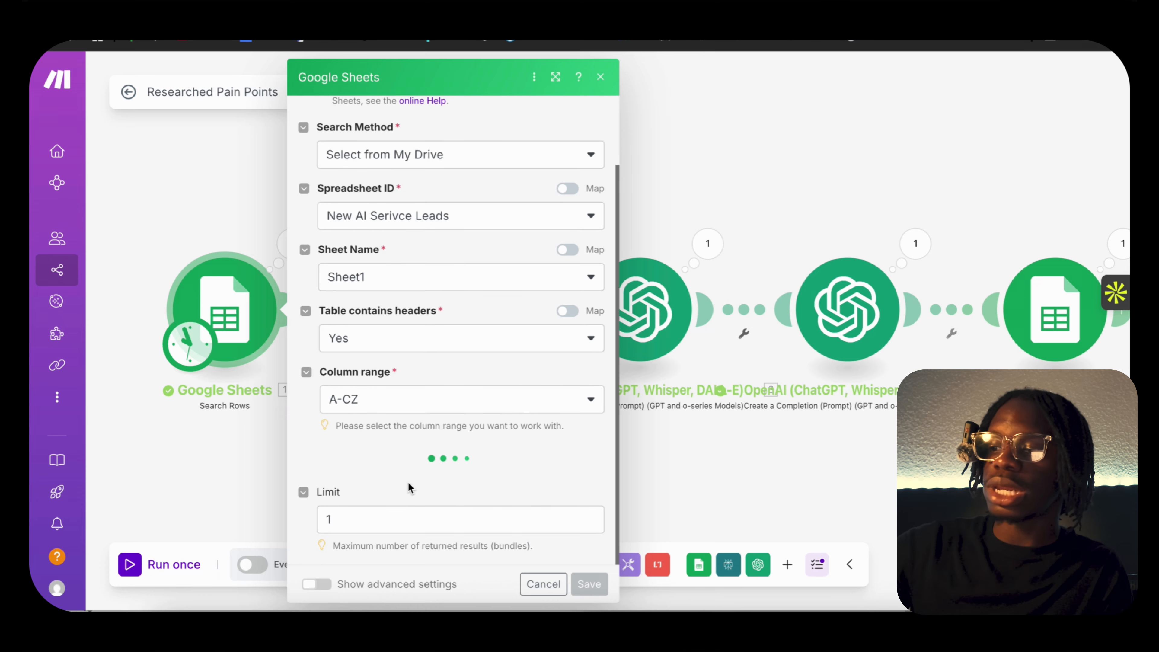
left_click(413, 519)
key("BackSpace")
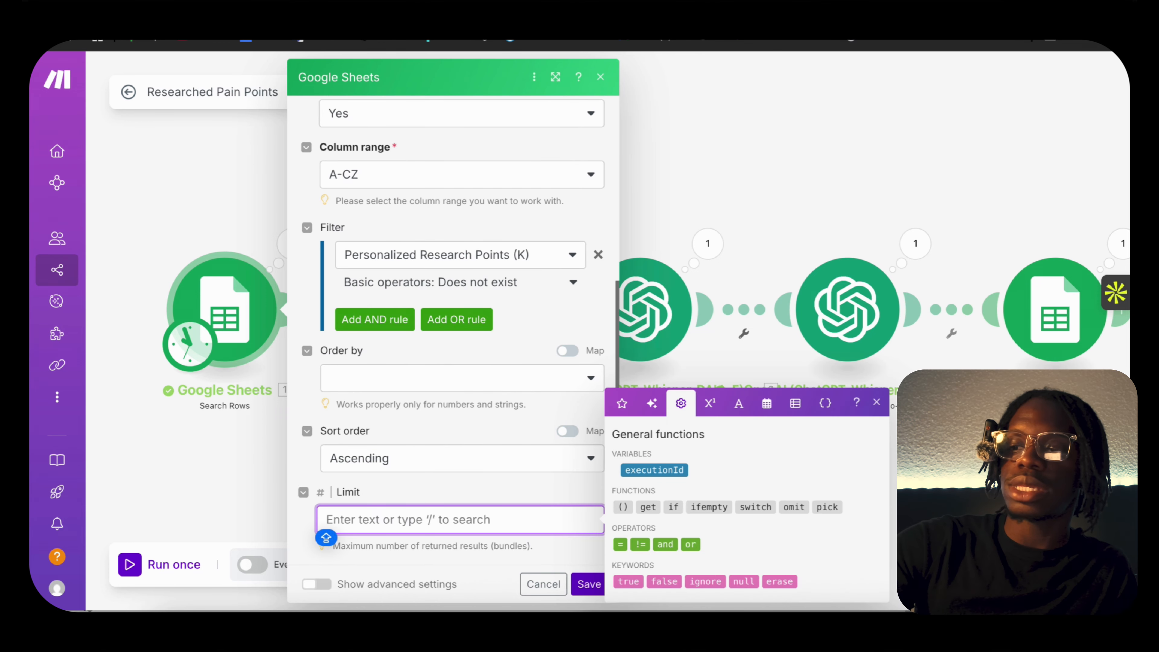
type("1000")
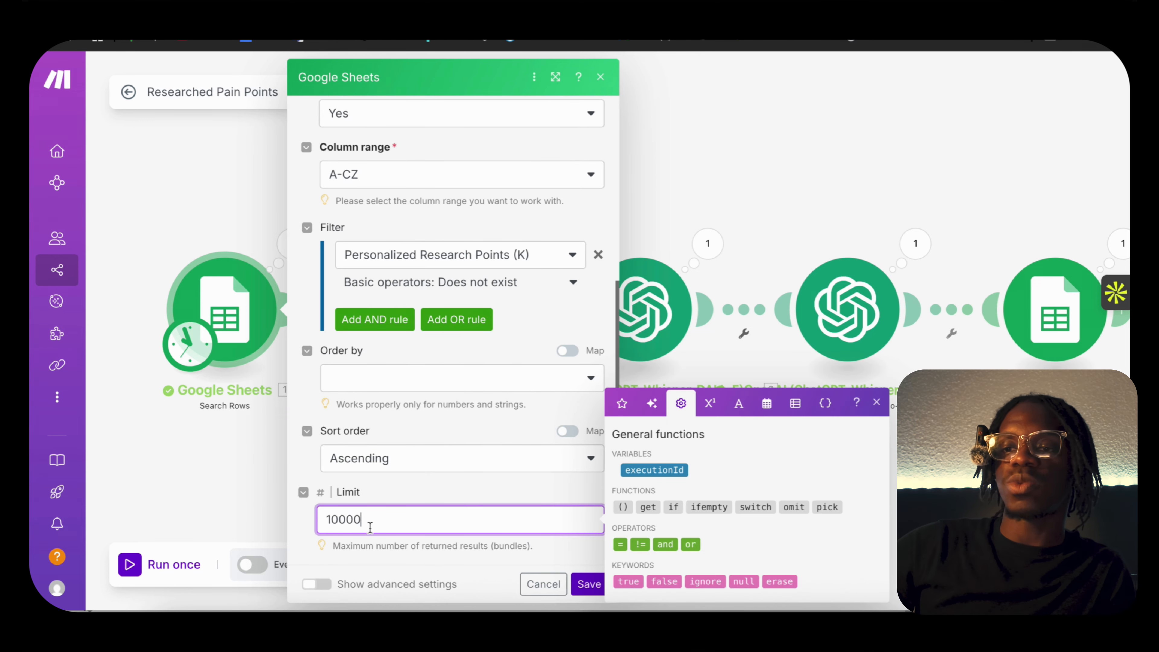
type("0")
left_click(436, 502)
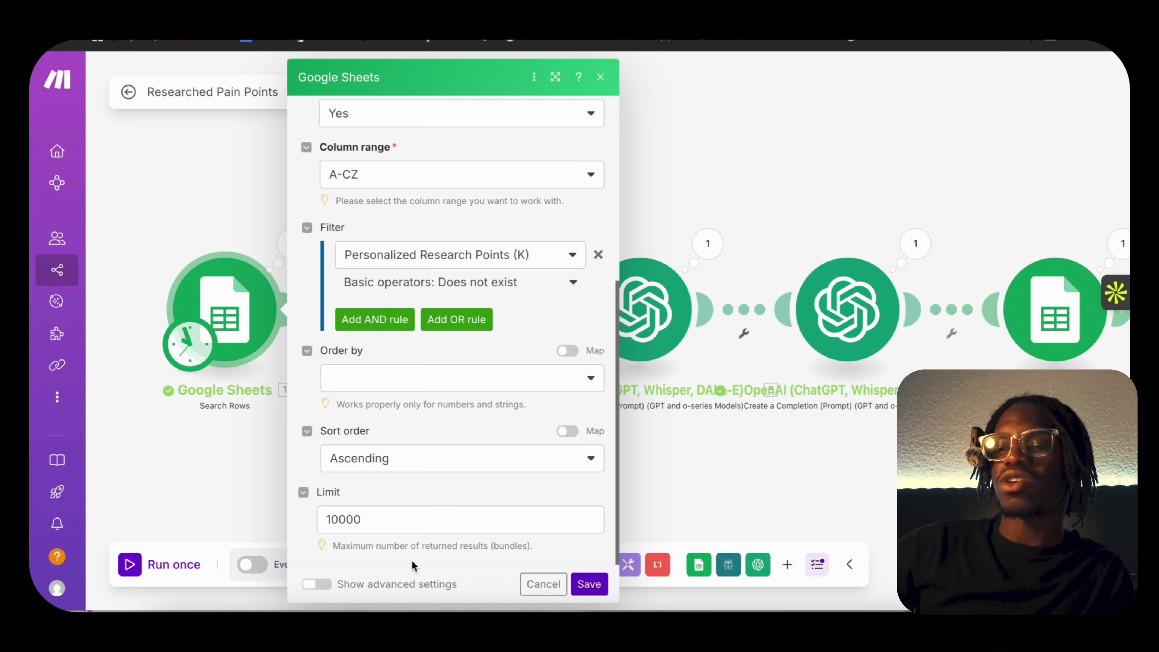
left_click(589, 584)
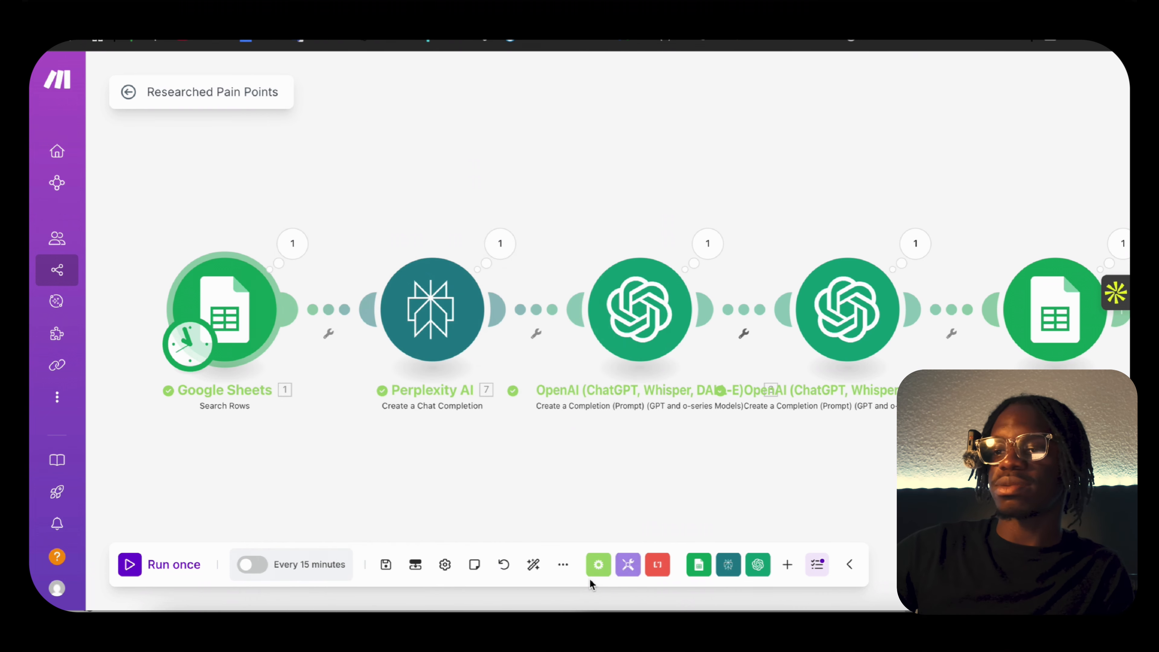
Run the Researched Pain Points scenario once.
scroll(697, 461, "down", 5)
scroll(697, 461, "up", 5)
scroll(697, 461, "down", 2)
left_click_drag(697, 461, 595, 463)
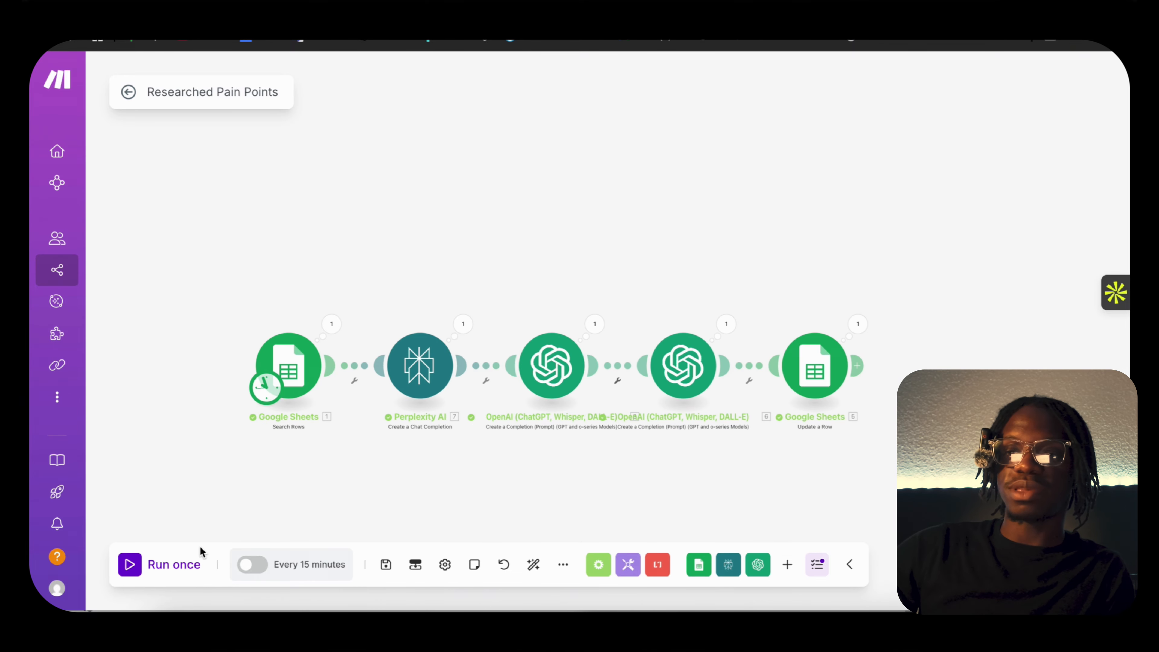
left_click(130, 566)
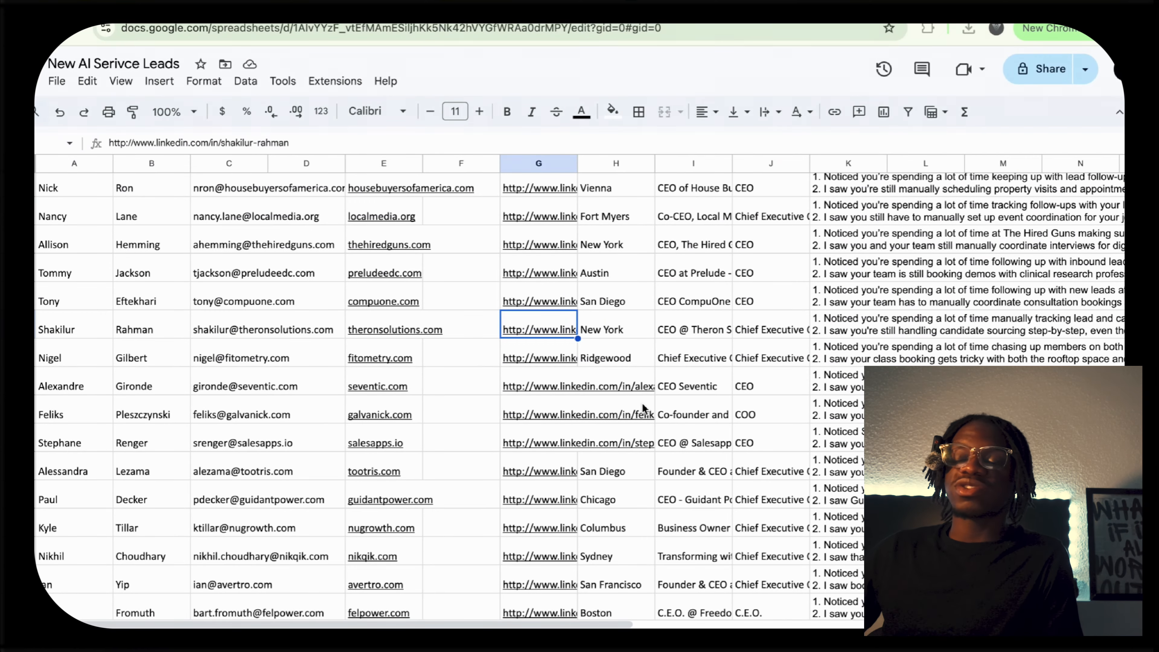
Look through the New AI Serivce Leads spreadsheet and inspect the Personalized Research Points in cells K2, K4 and K5.
scroll(541, 363, "down", 15)
scroll(542, 363, "right", 2)
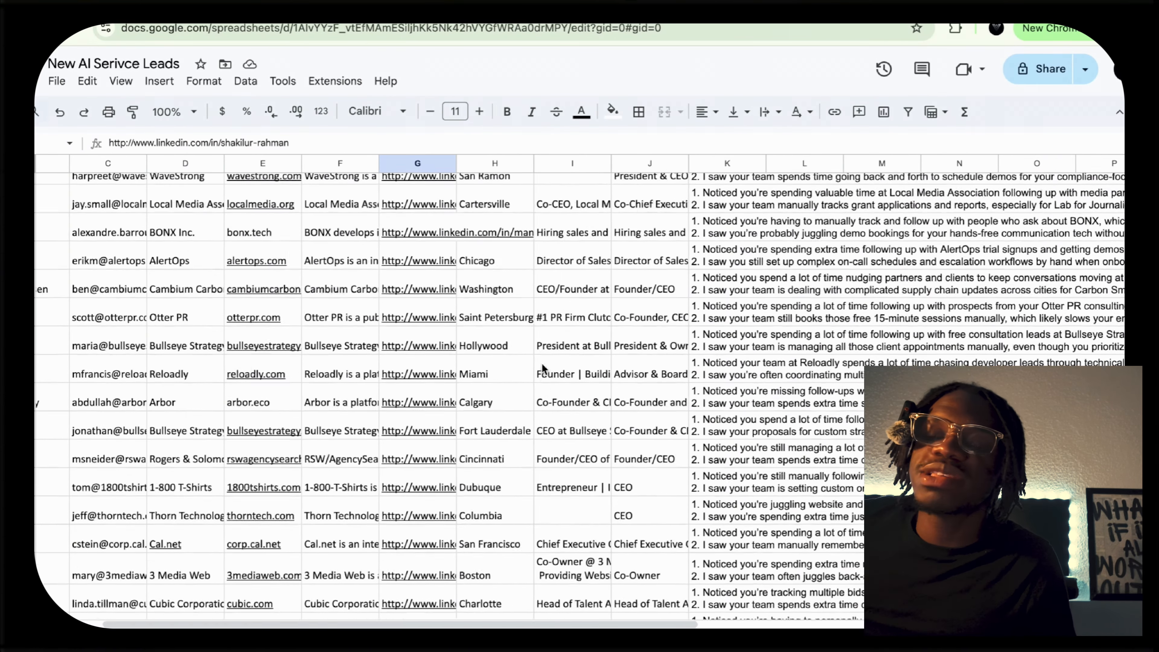
scroll(541, 363, "up", 15)
scroll(541, 363, "left", 2)
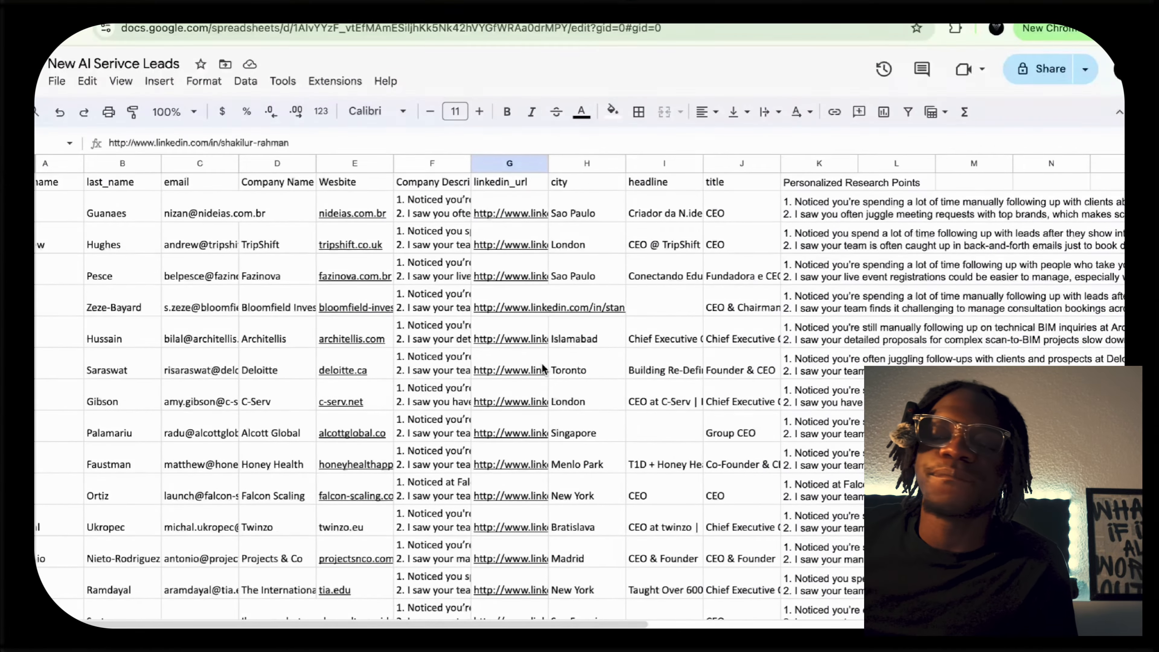
left_click(857, 248)
scroll(831, 314, "right", 2)
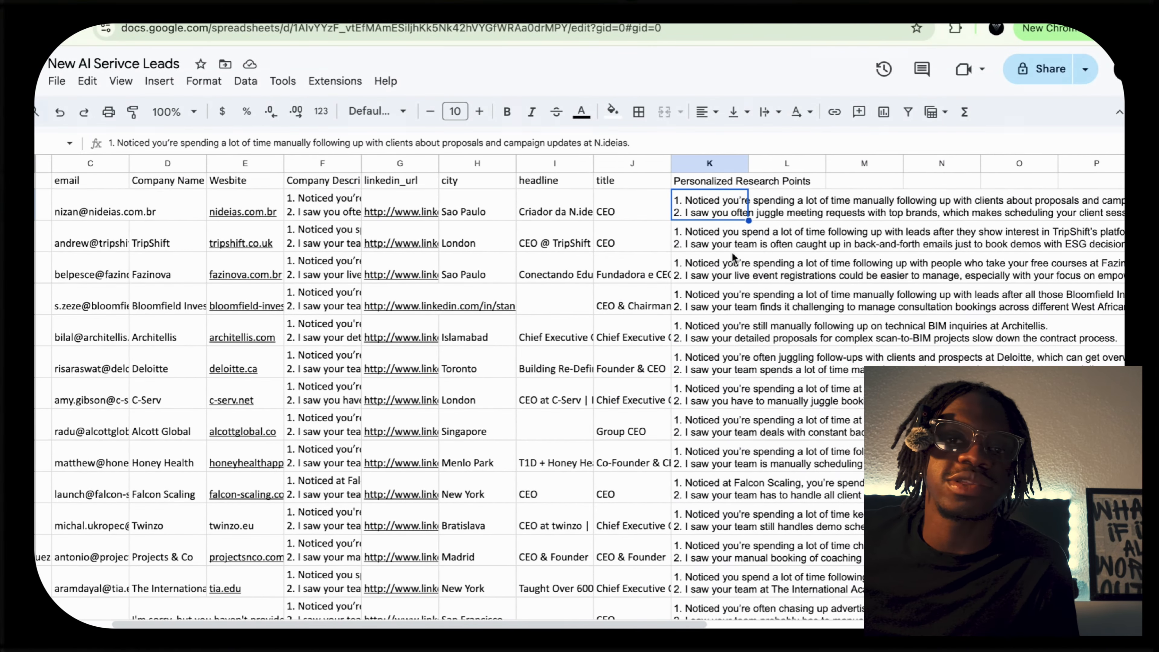
left_click(702, 274)
left_click(700, 309)
Review the research points down to the end of the leads spreadsheet, and select the last lead's row.
scroll(701, 309, "down", 10)
scroll(701, 309, "left", 3)
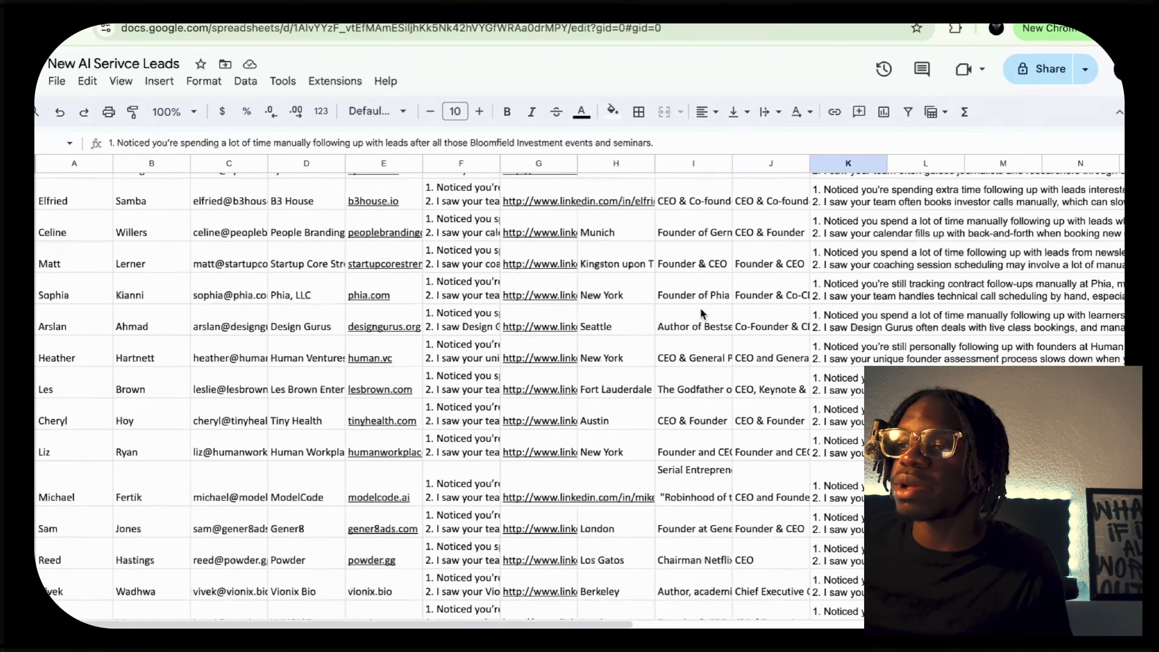
scroll(700, 308, "down", 15)
scroll(701, 309, "right", 1)
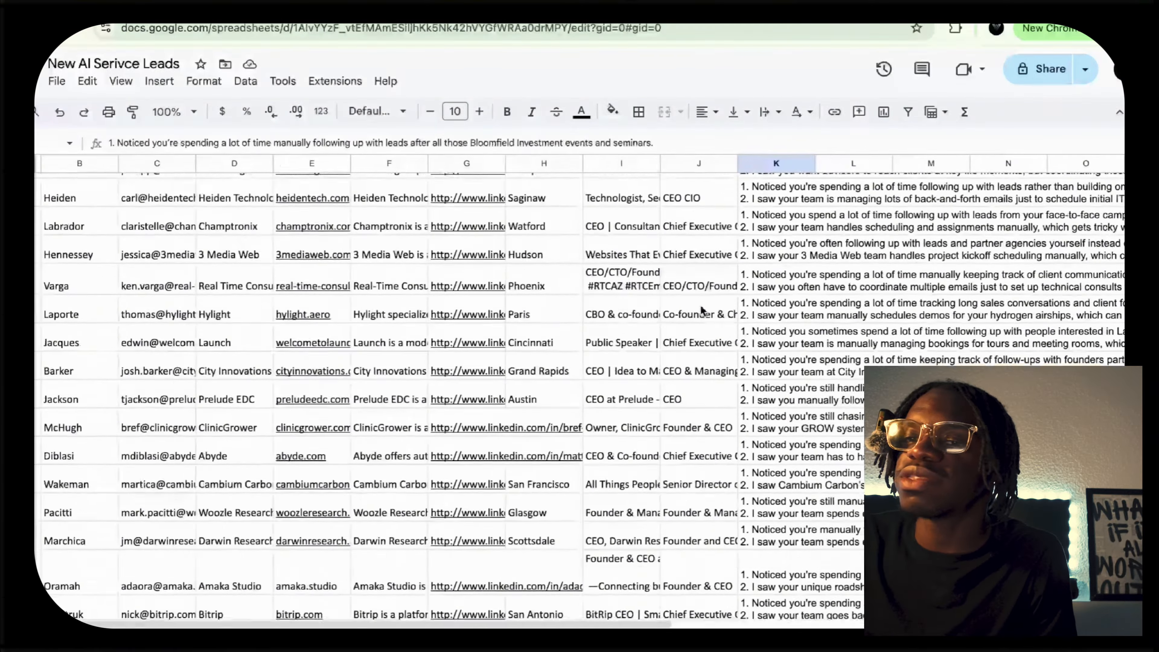
scroll(703, 311, "down", 10)
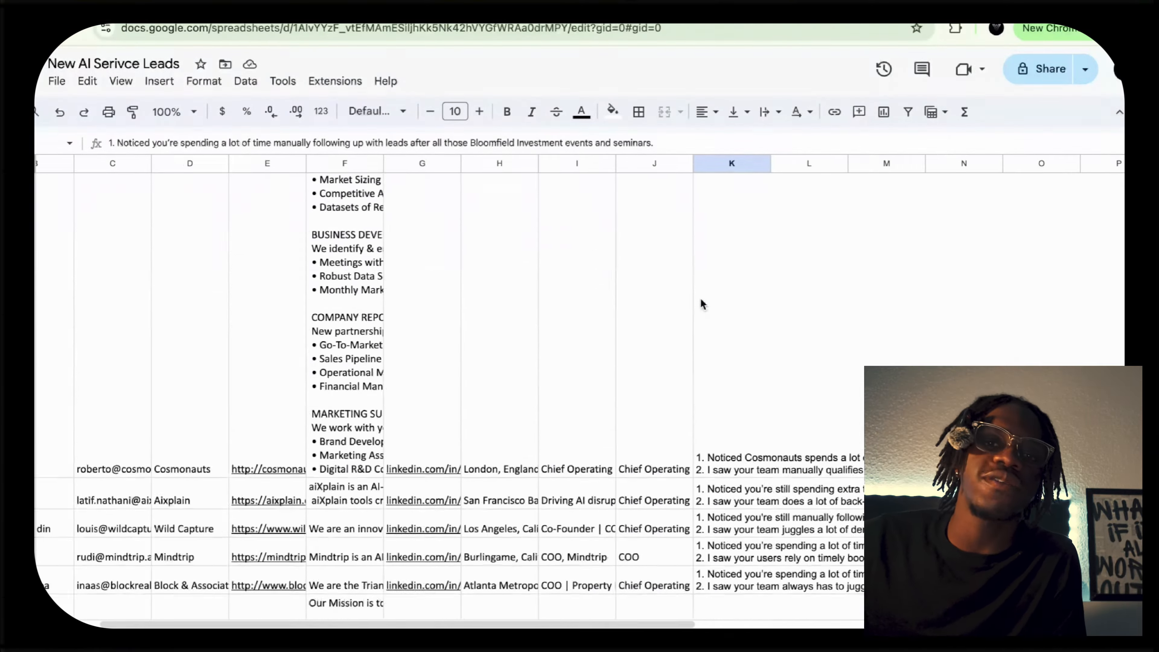
scroll(712, 219, "down", 15)
scroll(712, 218, "left", 2)
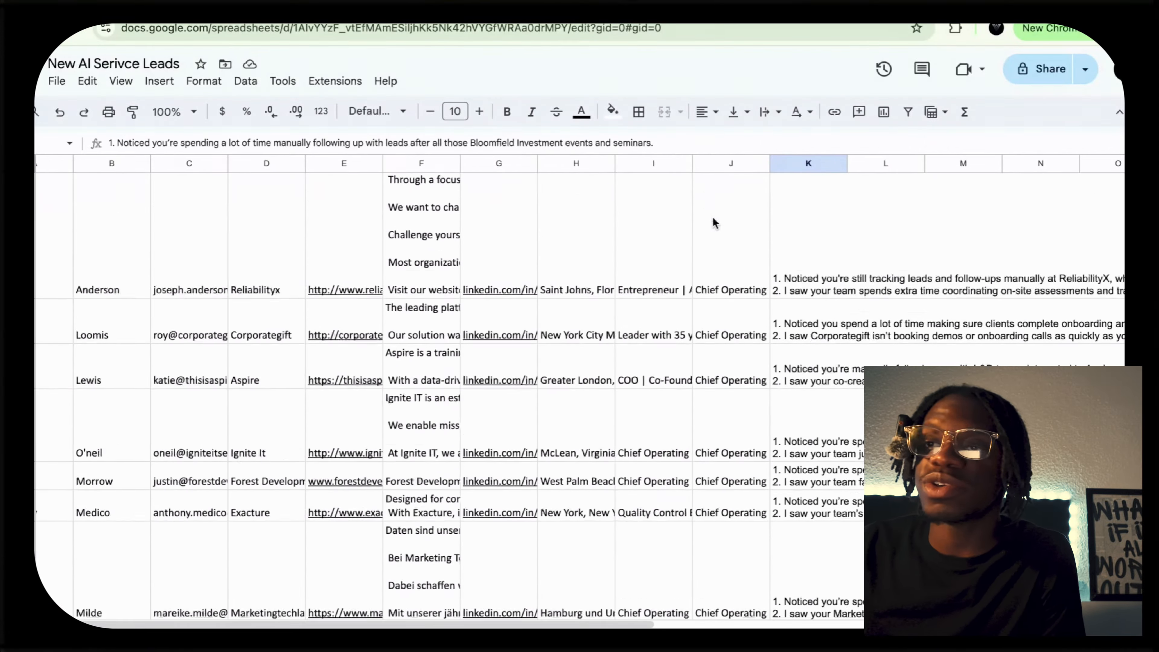
scroll(712, 223, "down", 10)
scroll(712, 222, "up", 1)
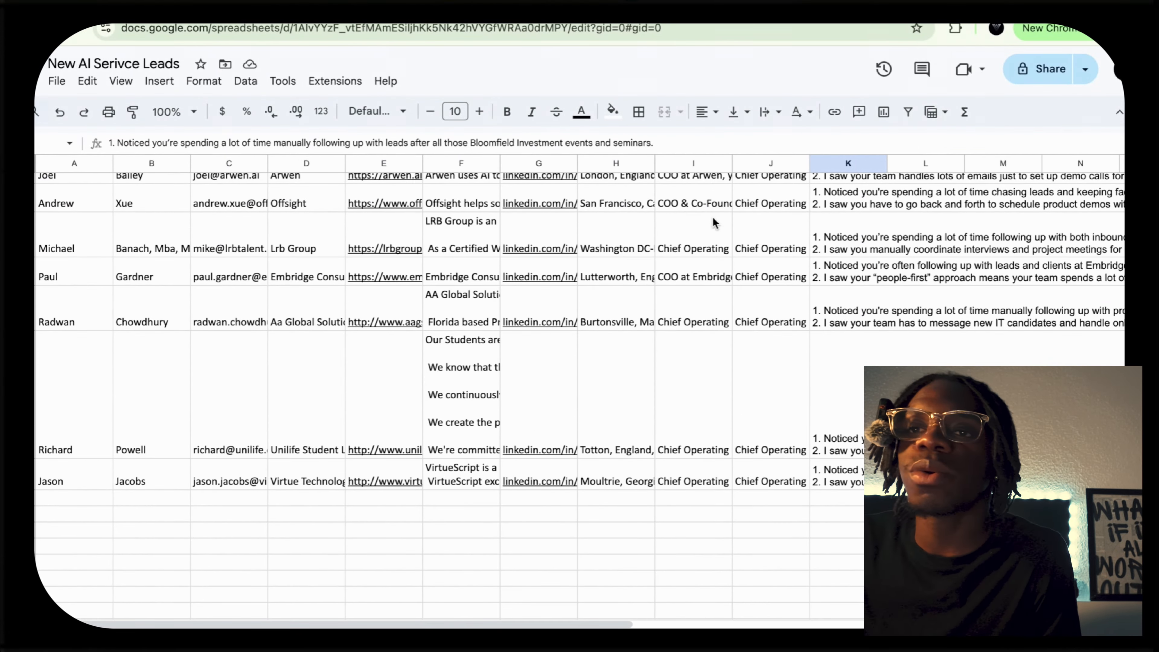
left_click(36, 472)
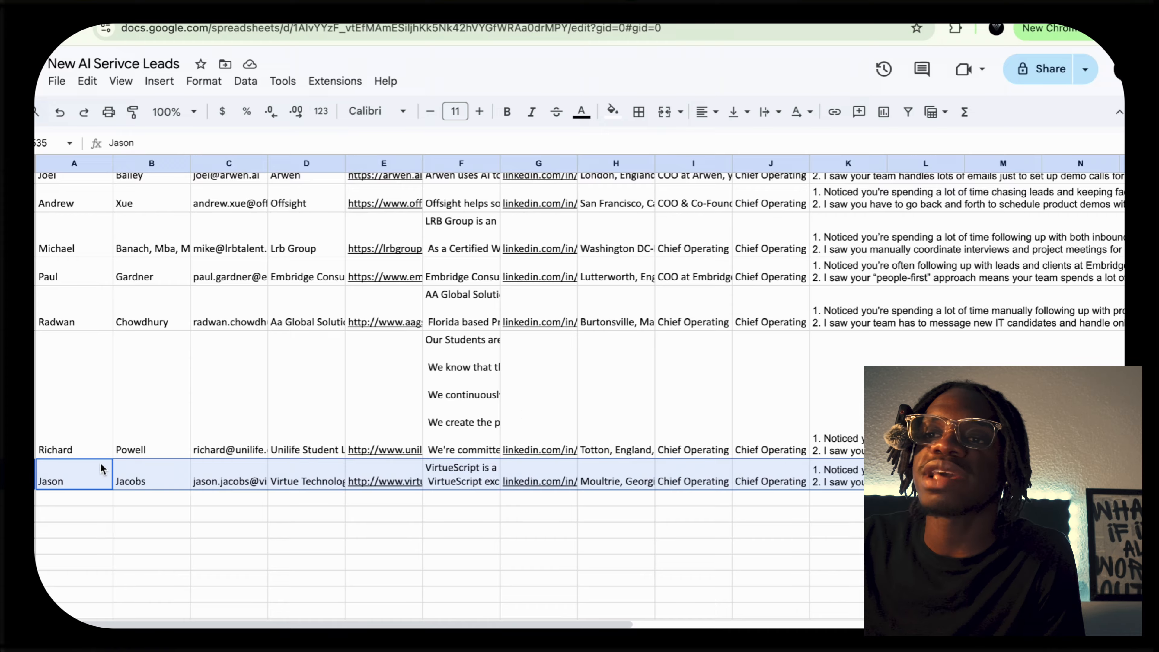
scroll(564, 400, "up", 20)
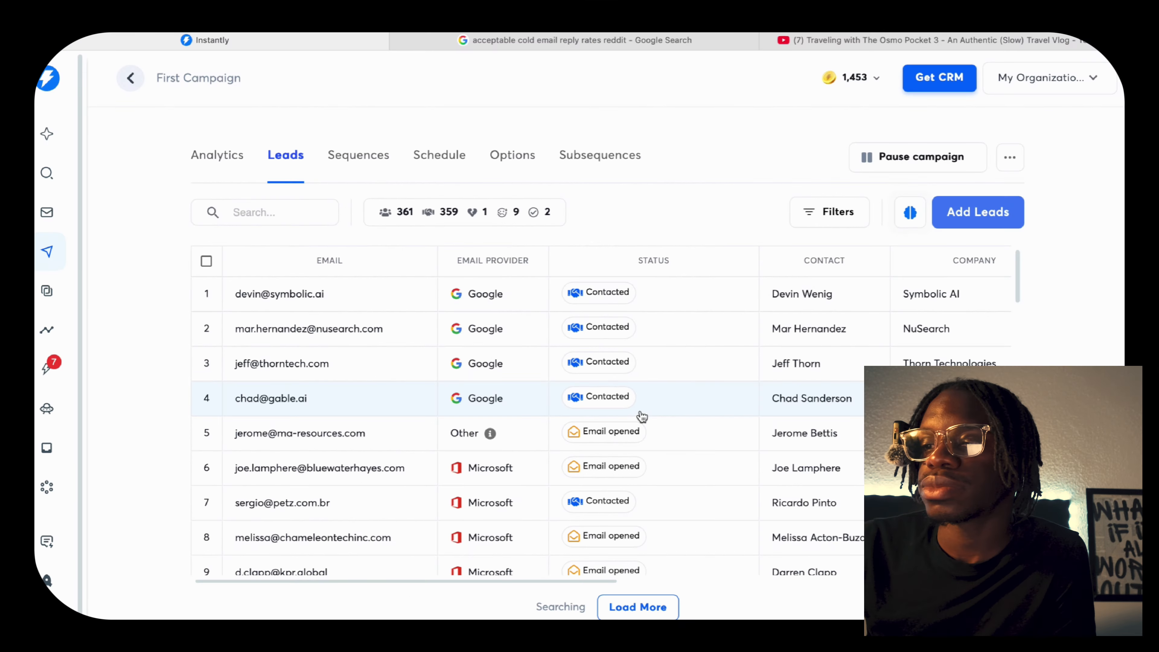
Switch to Instantly and check the Personalized Research Points column in the leads list of First Campaign.
scroll(642, 416, "down", 20)
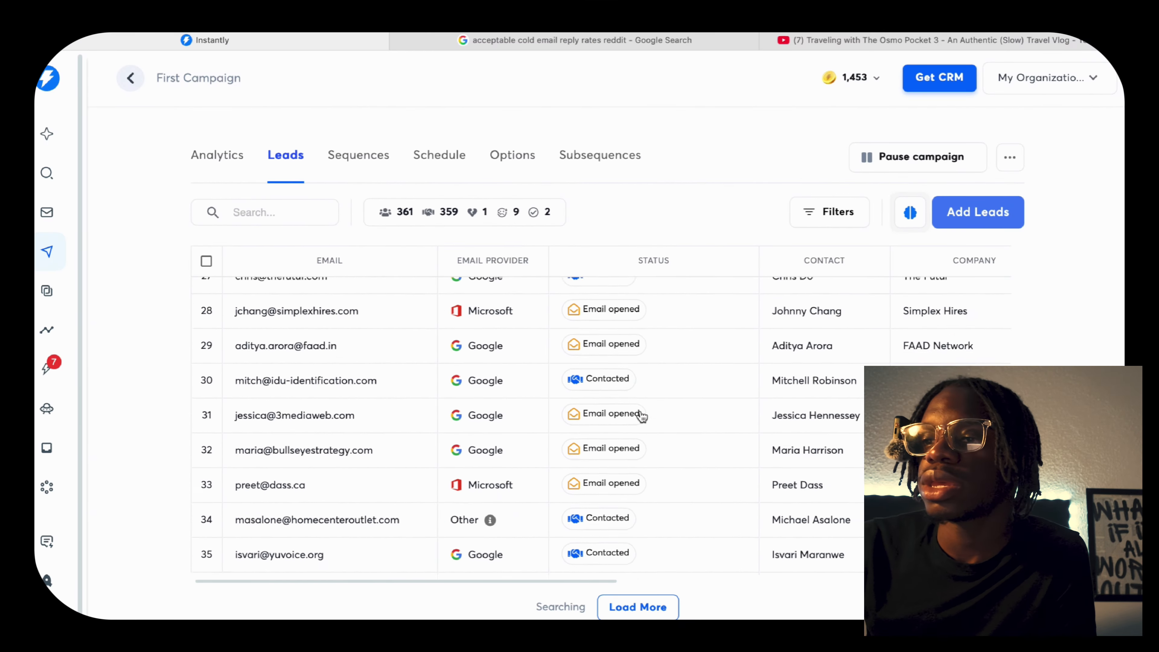
scroll(642, 416, "up", 10)
scroll(641, 416, "right", 15)
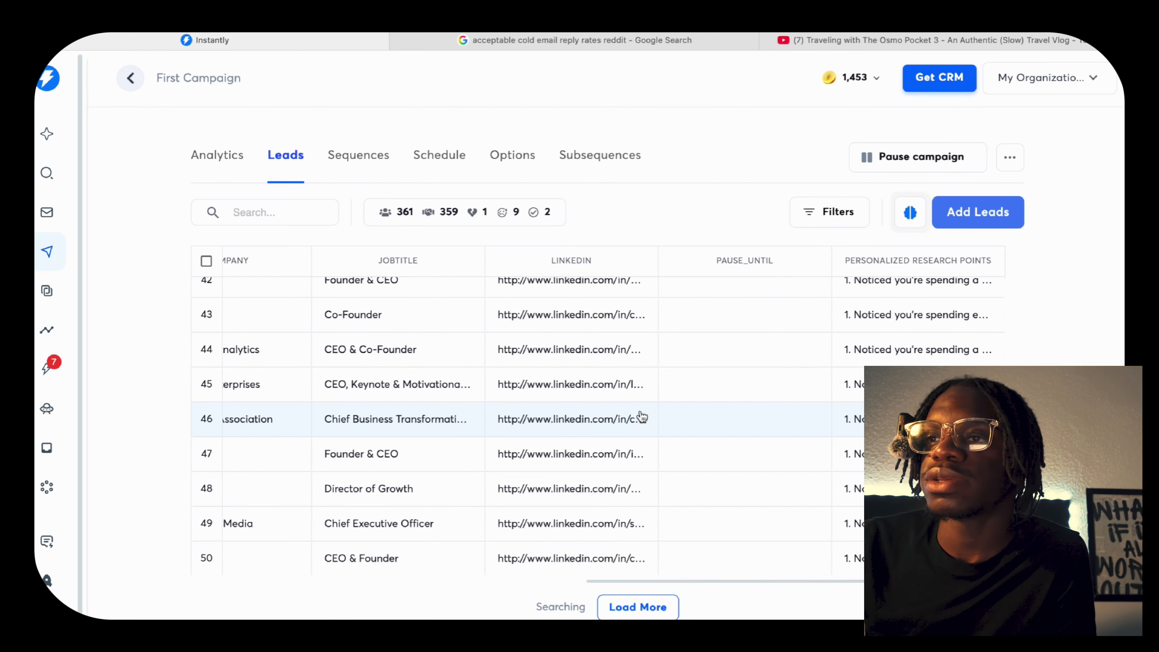
scroll(641, 416, "up", 15)
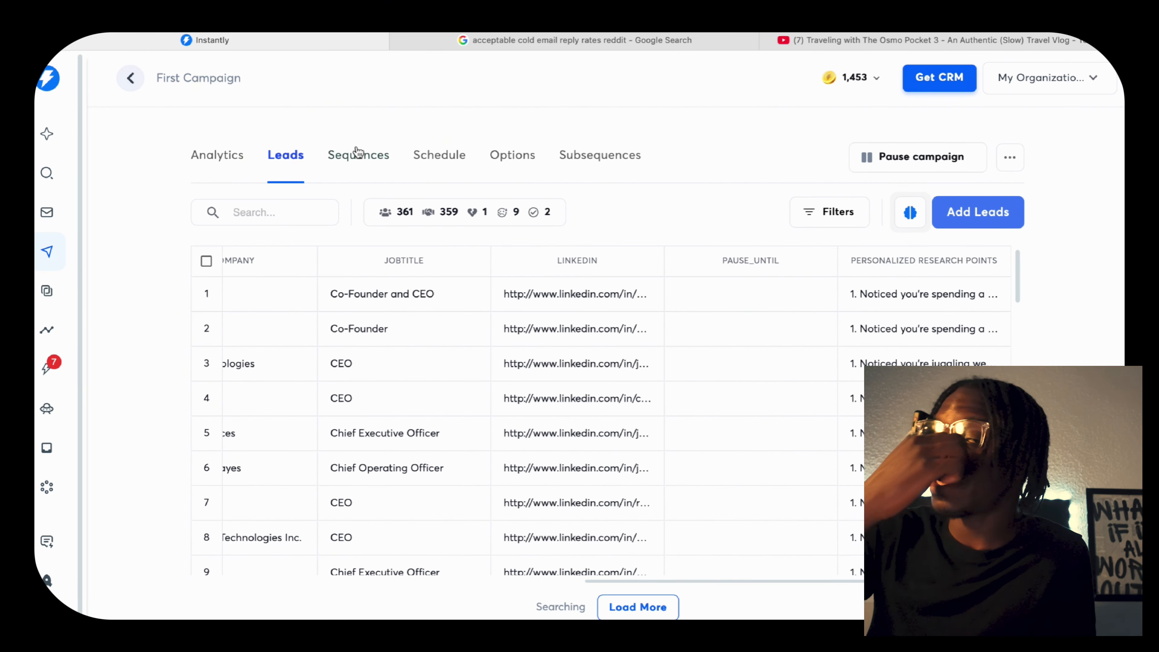
Review the campaign's email sequence from Step 1, with its Personalized Research Points variable, through the follow-ups in Steps 2 to 4.
left_click(369, 158)
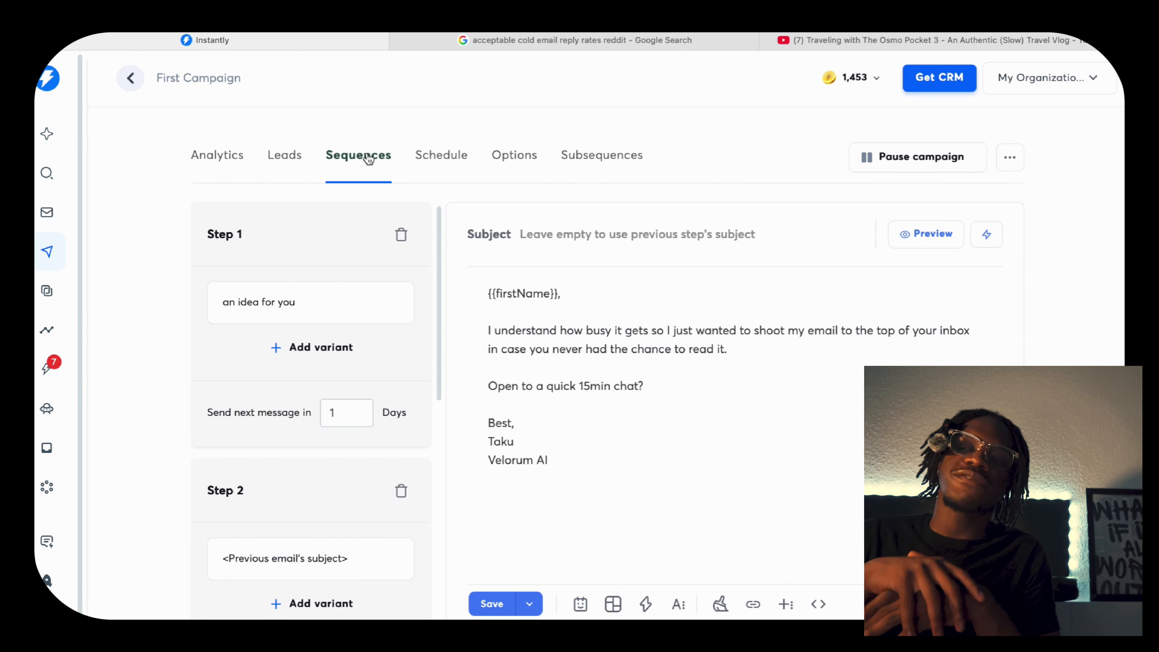
left_click(303, 235)
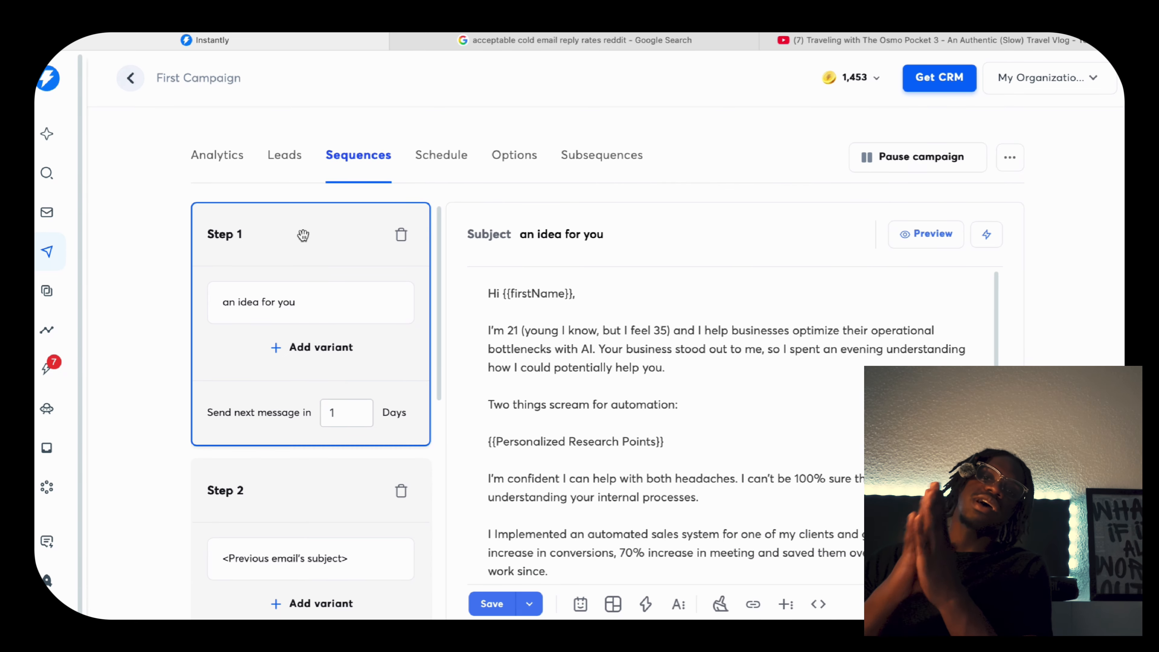
scroll(659, 433, "down", 5)
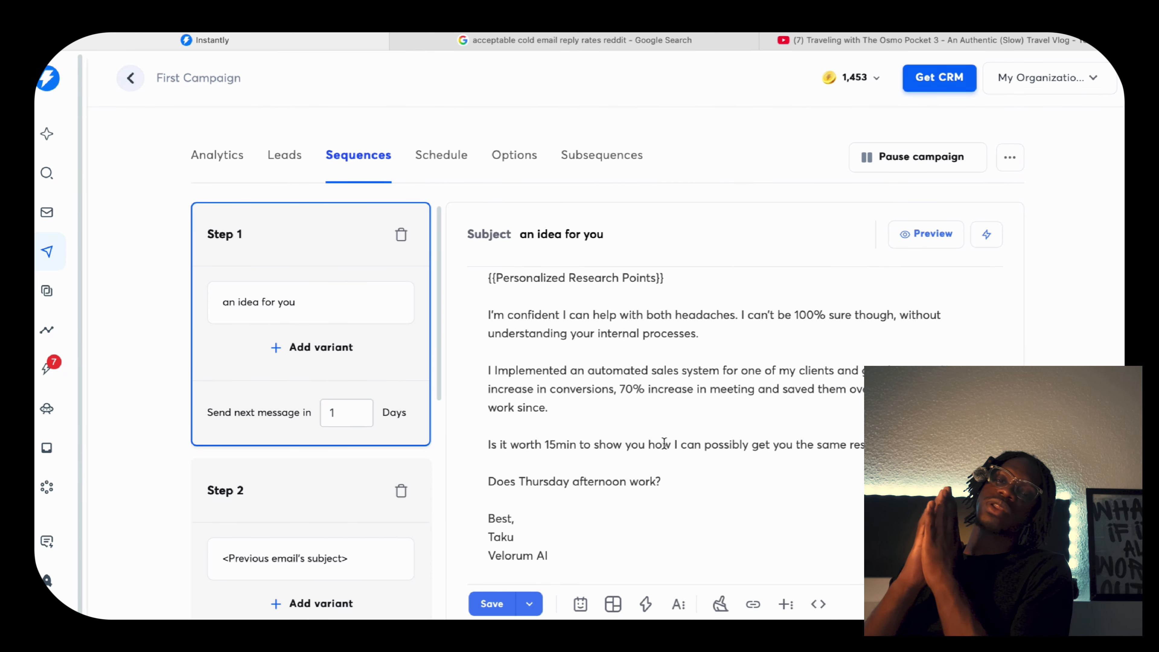
left_click(308, 487)
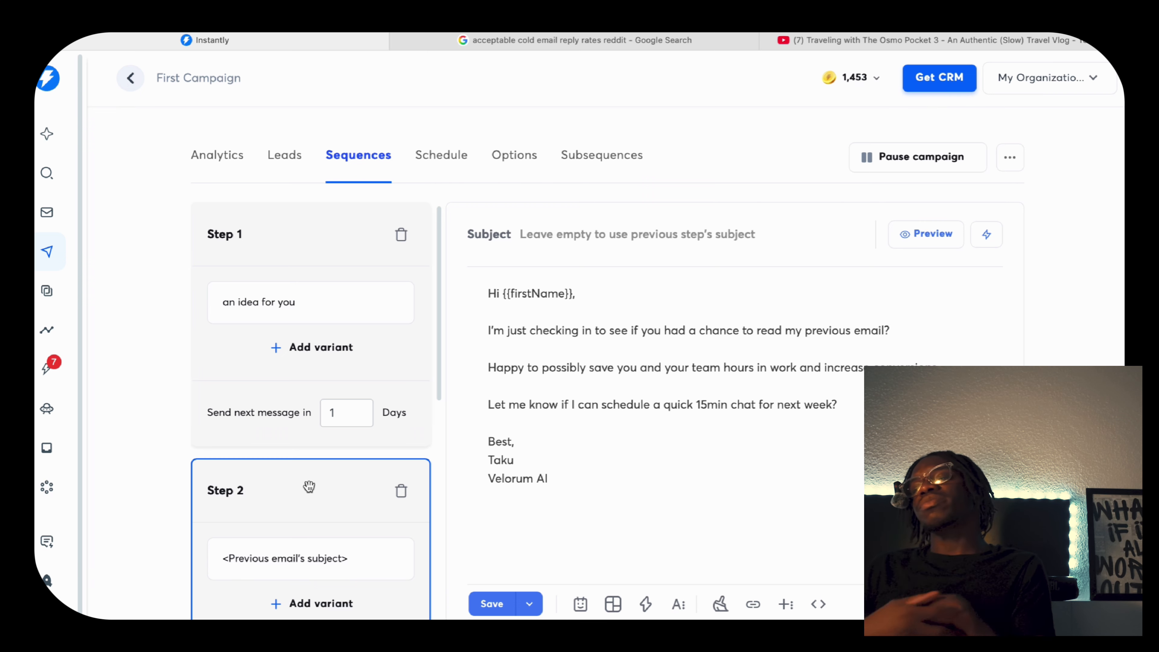
scroll(300, 444, "down", 5)
left_click(329, 524)
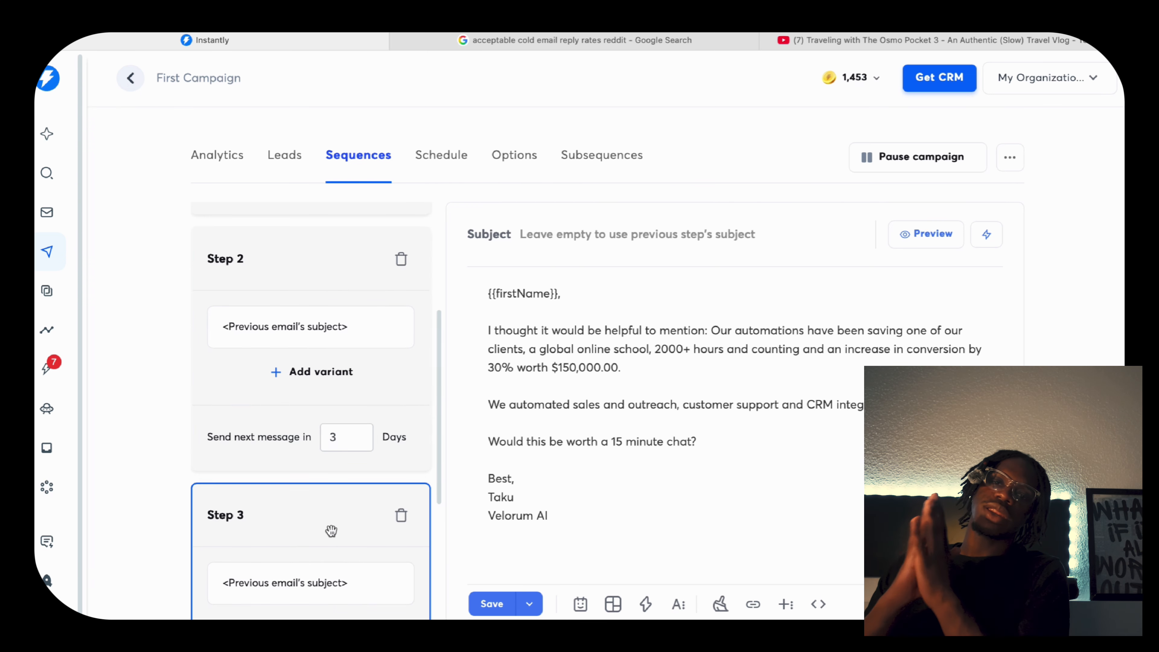
scroll(329, 525, "down", 7)
left_click(326, 450)
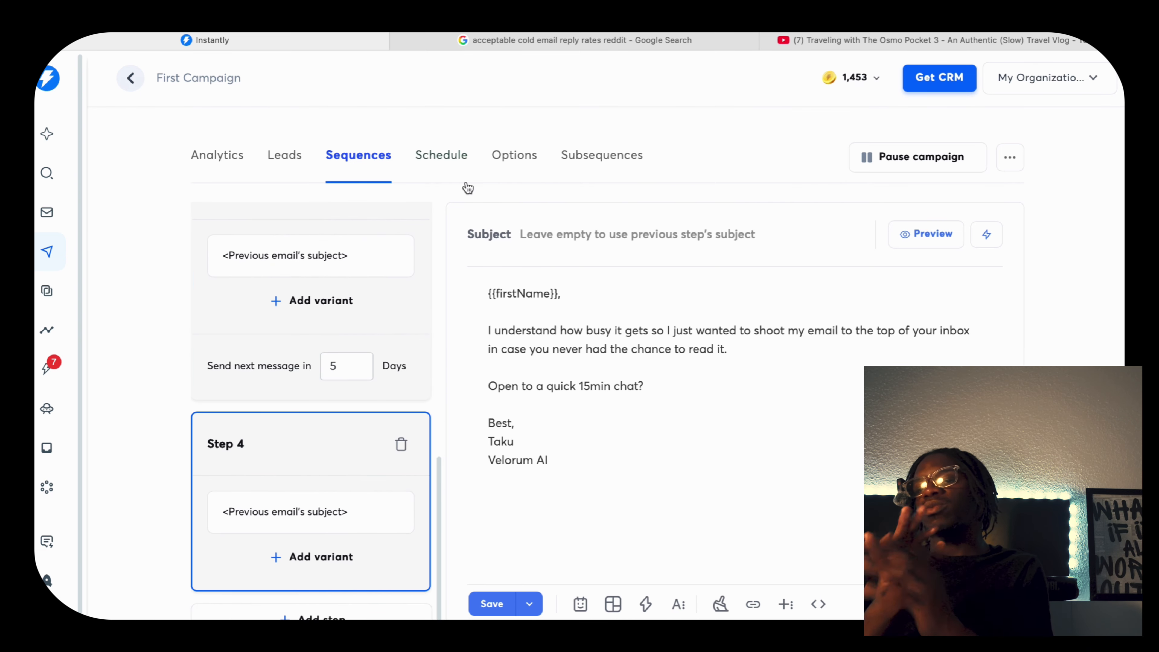
Review the campaign's Berlin schedule, and examine its sending accounts, reply handling, tracking and delivery options.
left_click(449, 158)
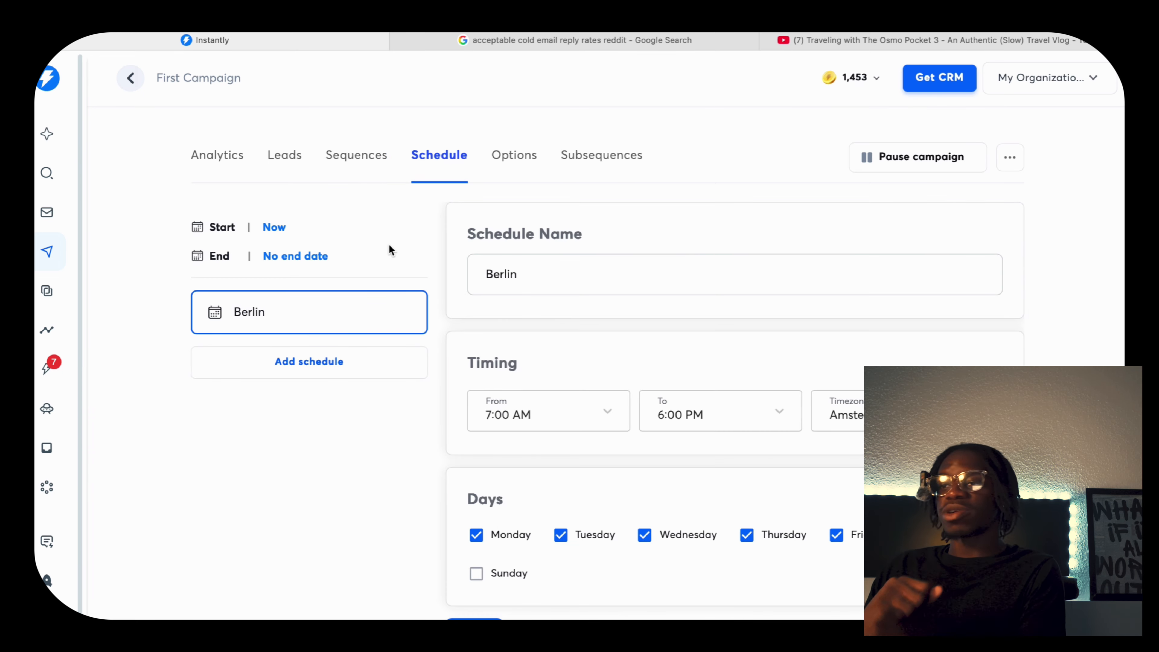
scroll(563, 408, "down", 1)
left_click(529, 132)
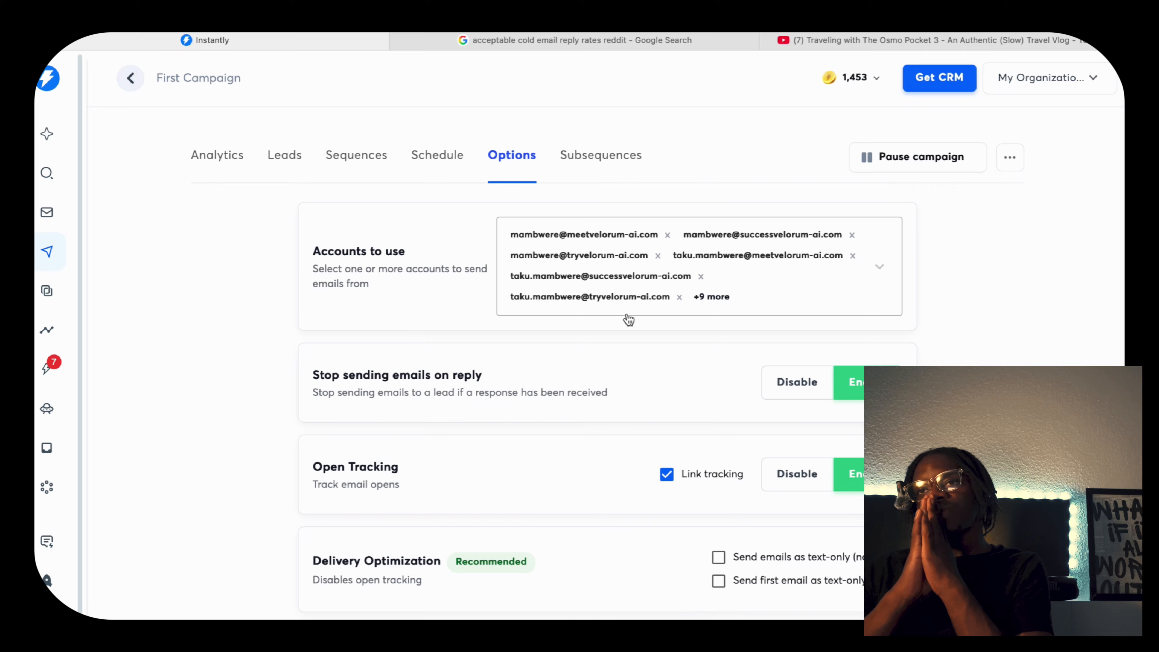
scroll(630, 359, "down", 1)
scroll(628, 357, "down", 5)
scroll(628, 357, "up", 6)
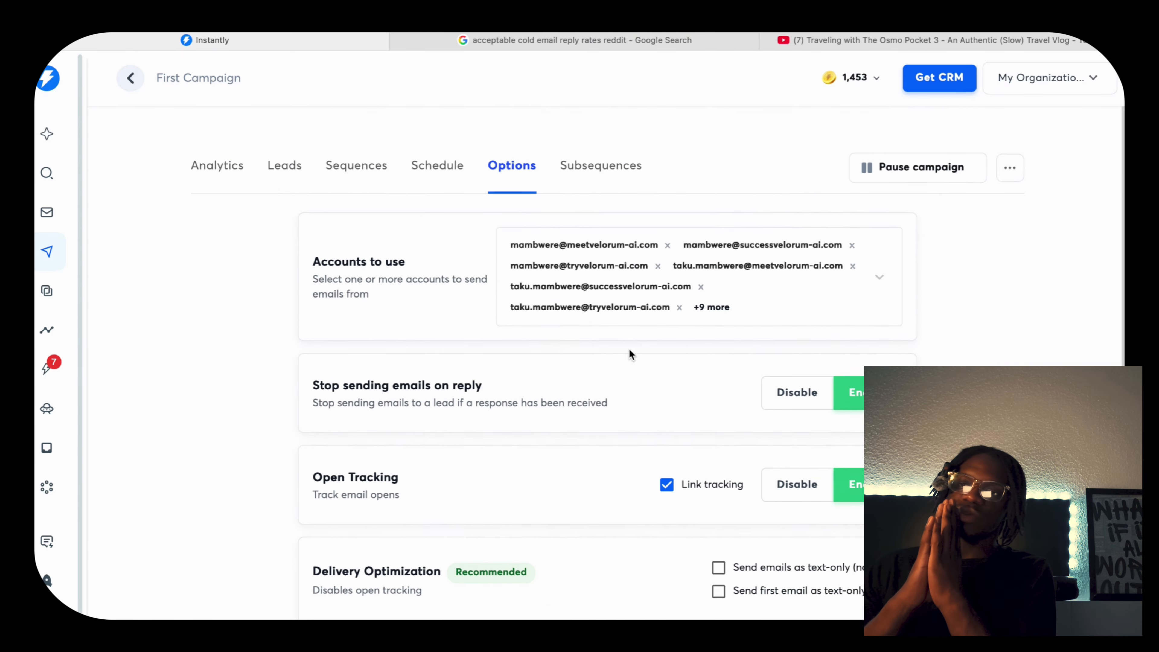
Check the campaign's subsequences, and return to its leads list to view the lead statuses.
left_click(600, 156)
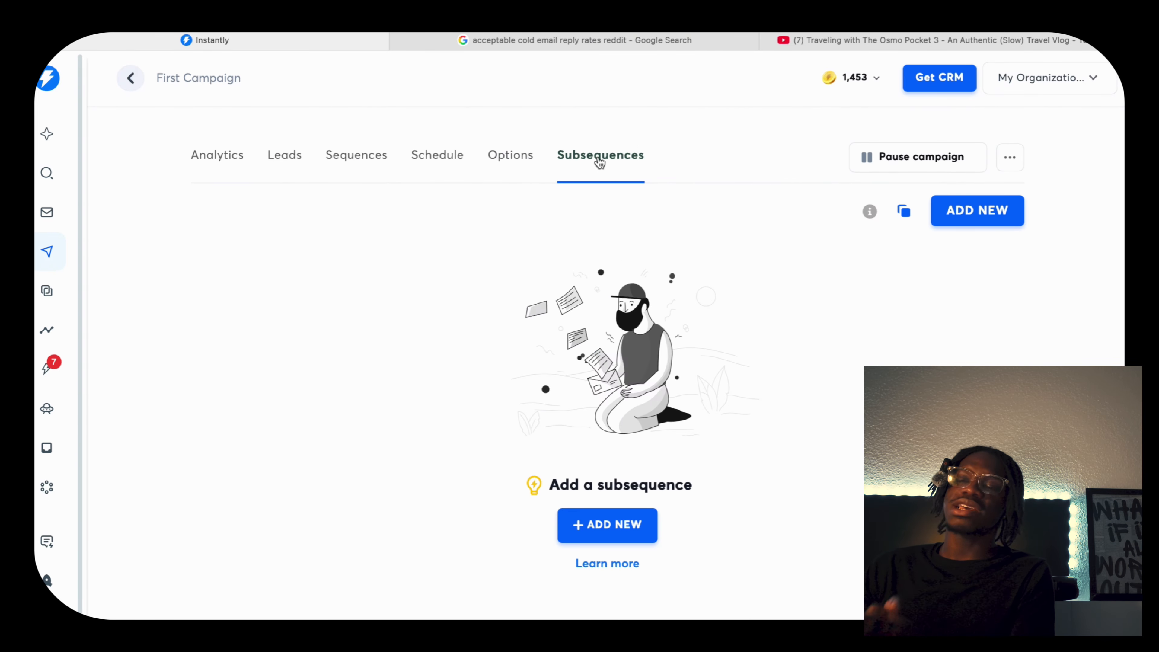
left_click(341, 157)
left_click(287, 160)
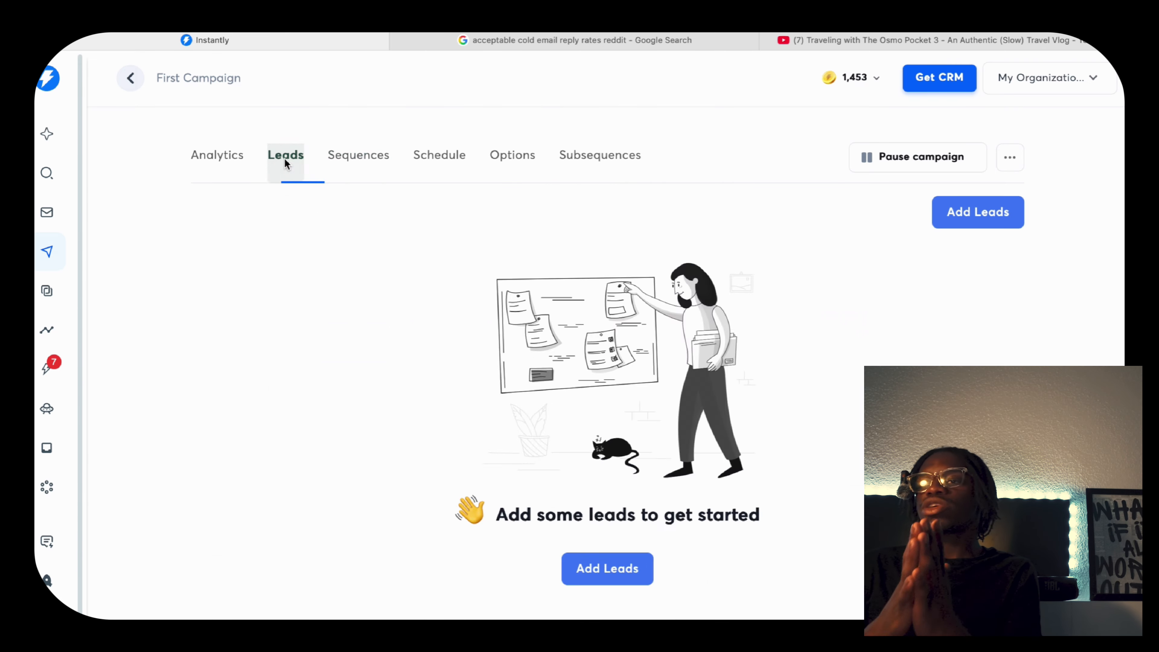
scroll(565, 277, "down", 3)
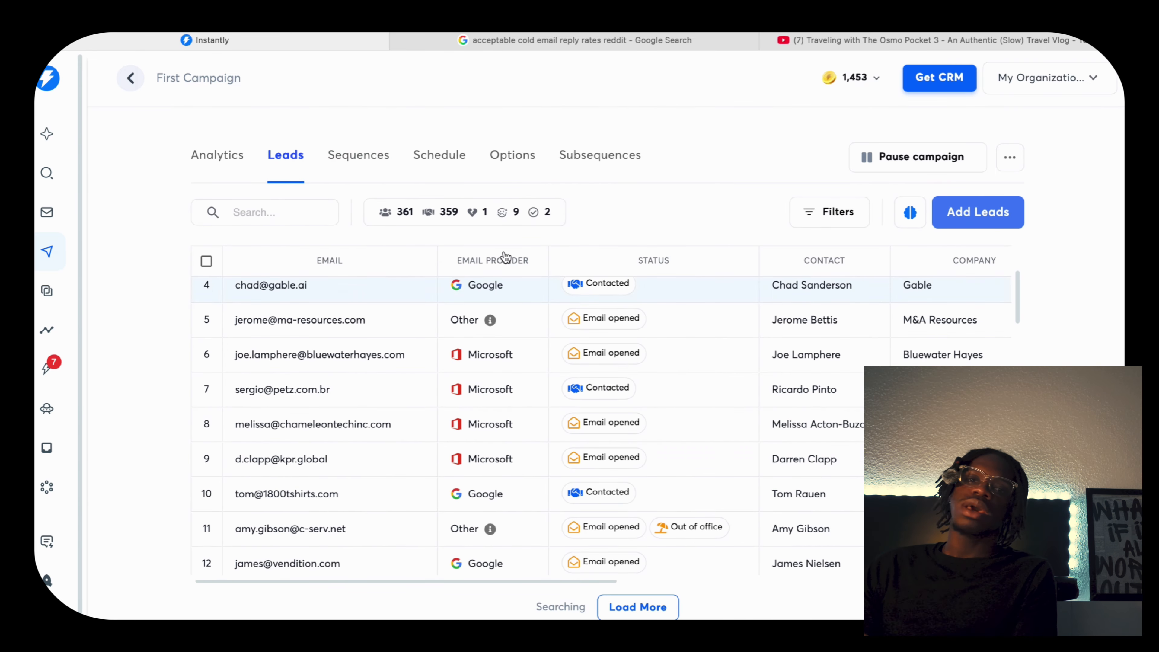